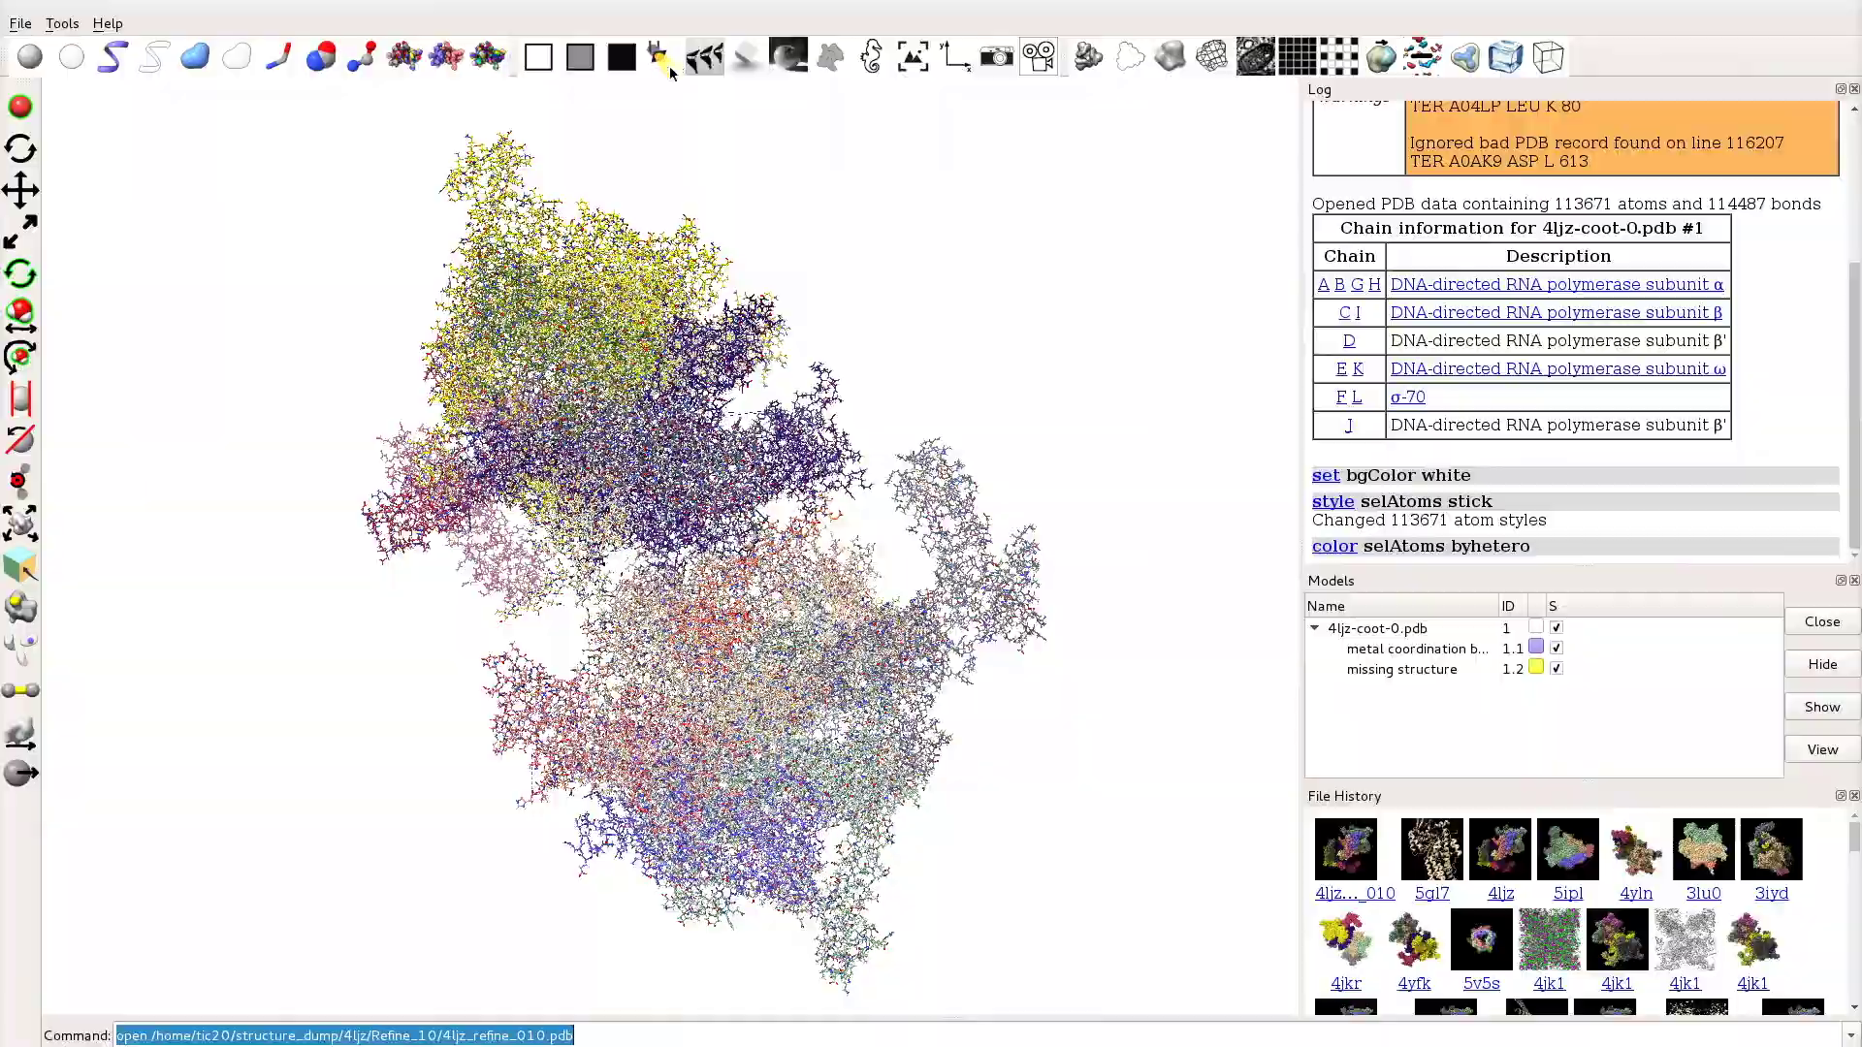
{"action": "scroll", "coordinate": [820, 832], "scroll_direction": "up", "scroll_amount": 5}
{"action": "scroll", "coordinate": [457, 405], "scroll_direction": "up", "scroll_amount": 8}
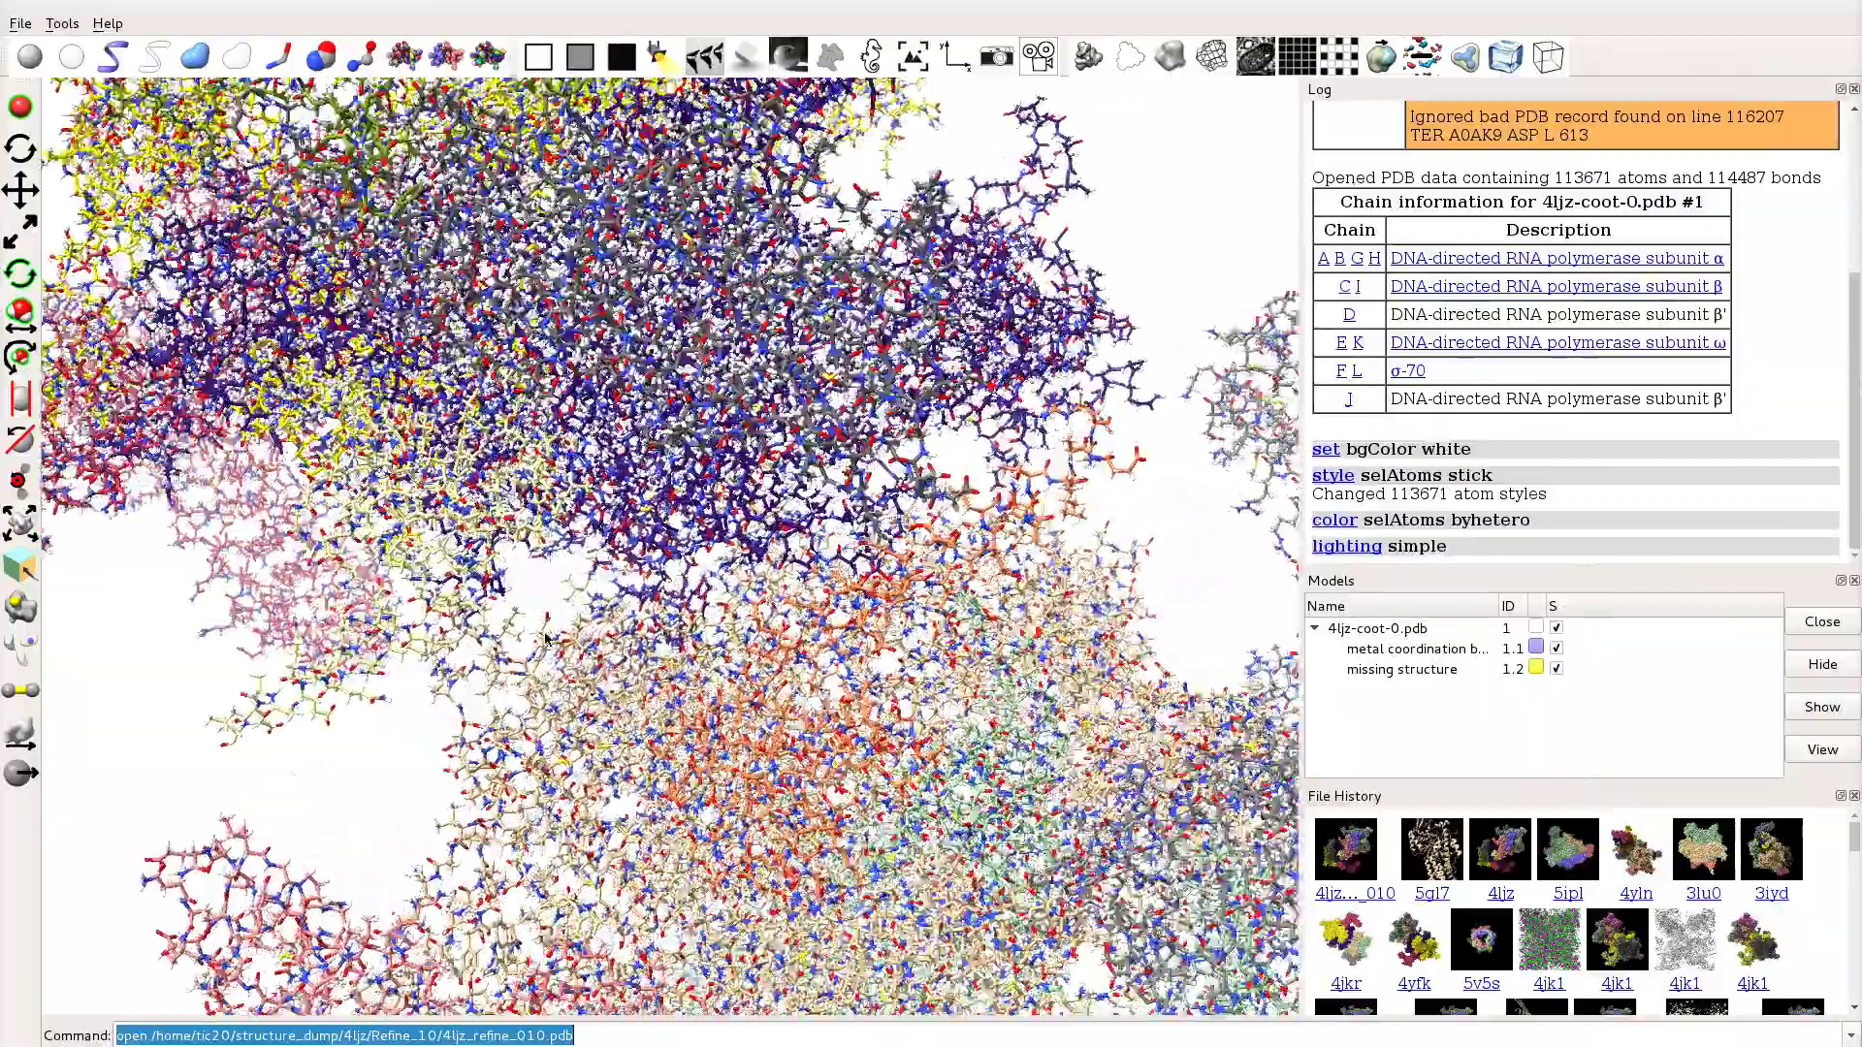
{"action": "scroll", "coordinate": [579, 642], "scroll_direction": "down", "scroll_amount": 10}
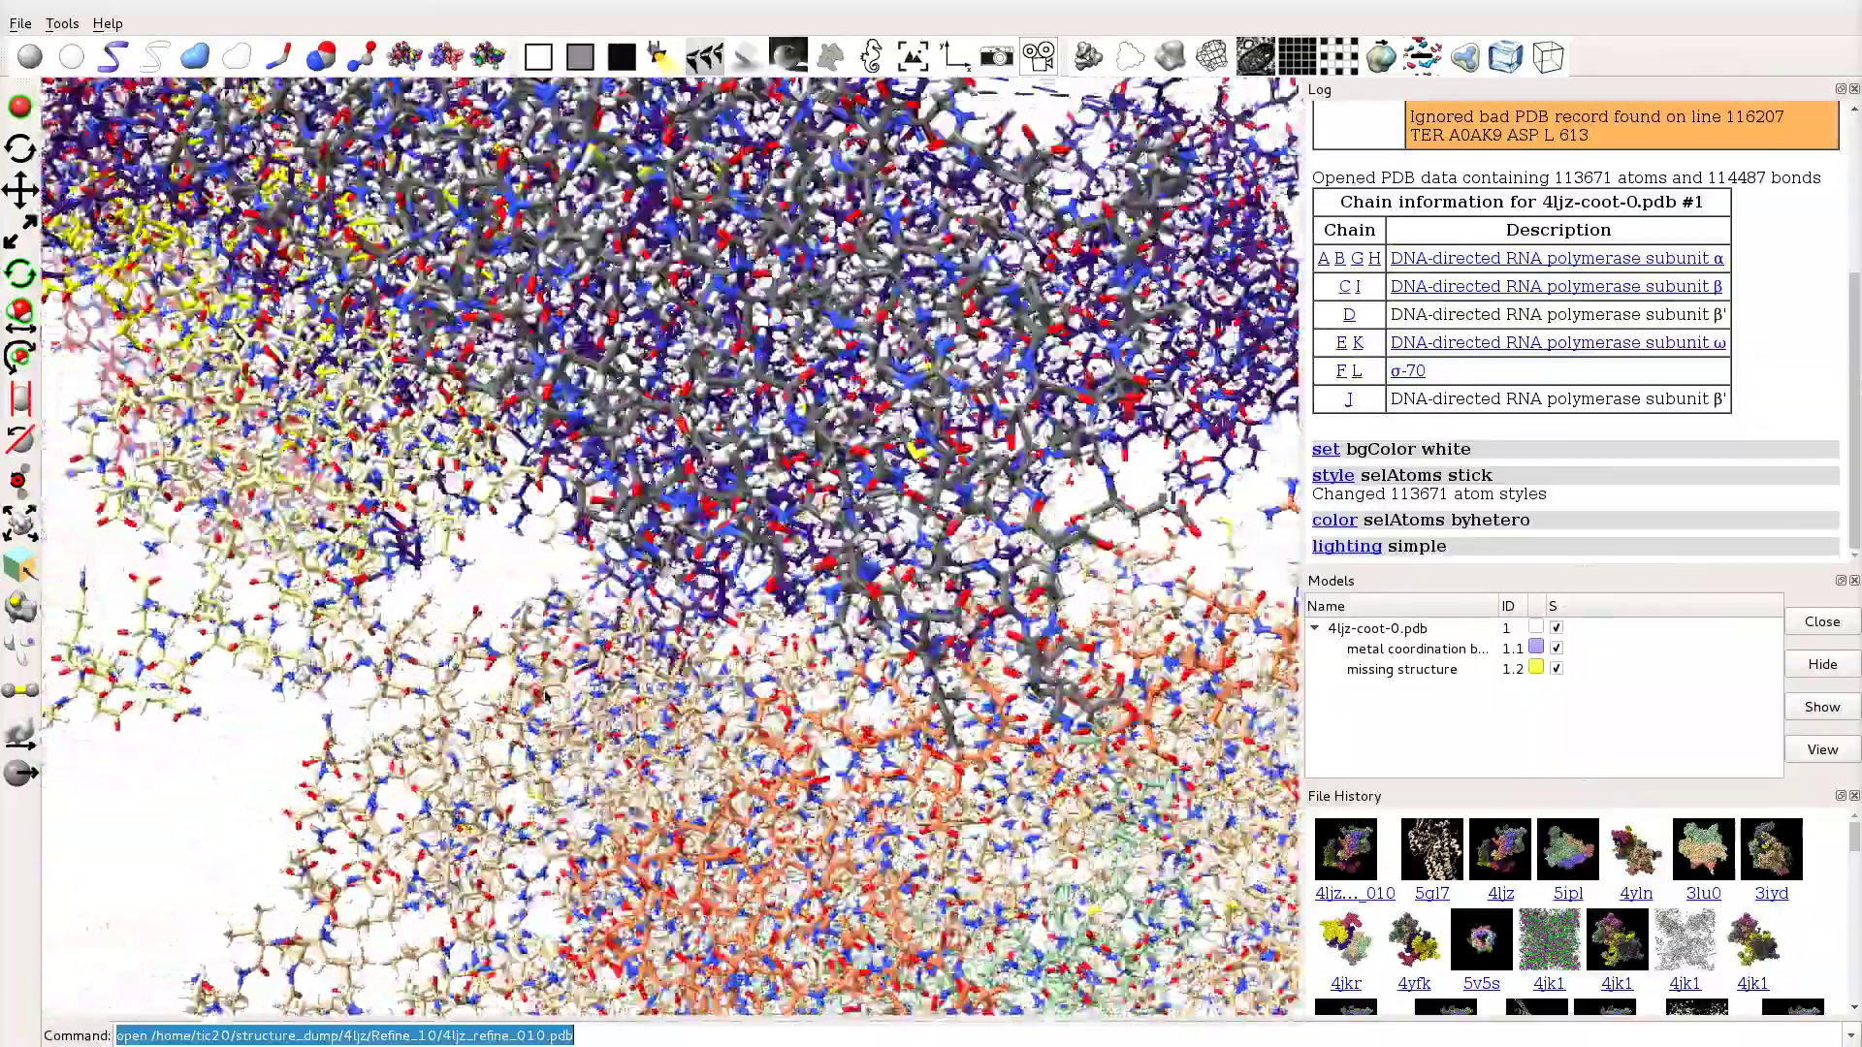
{"action": "scroll", "coordinate": [593, 457], "scroll_direction": "down", "scroll_amount": 6}
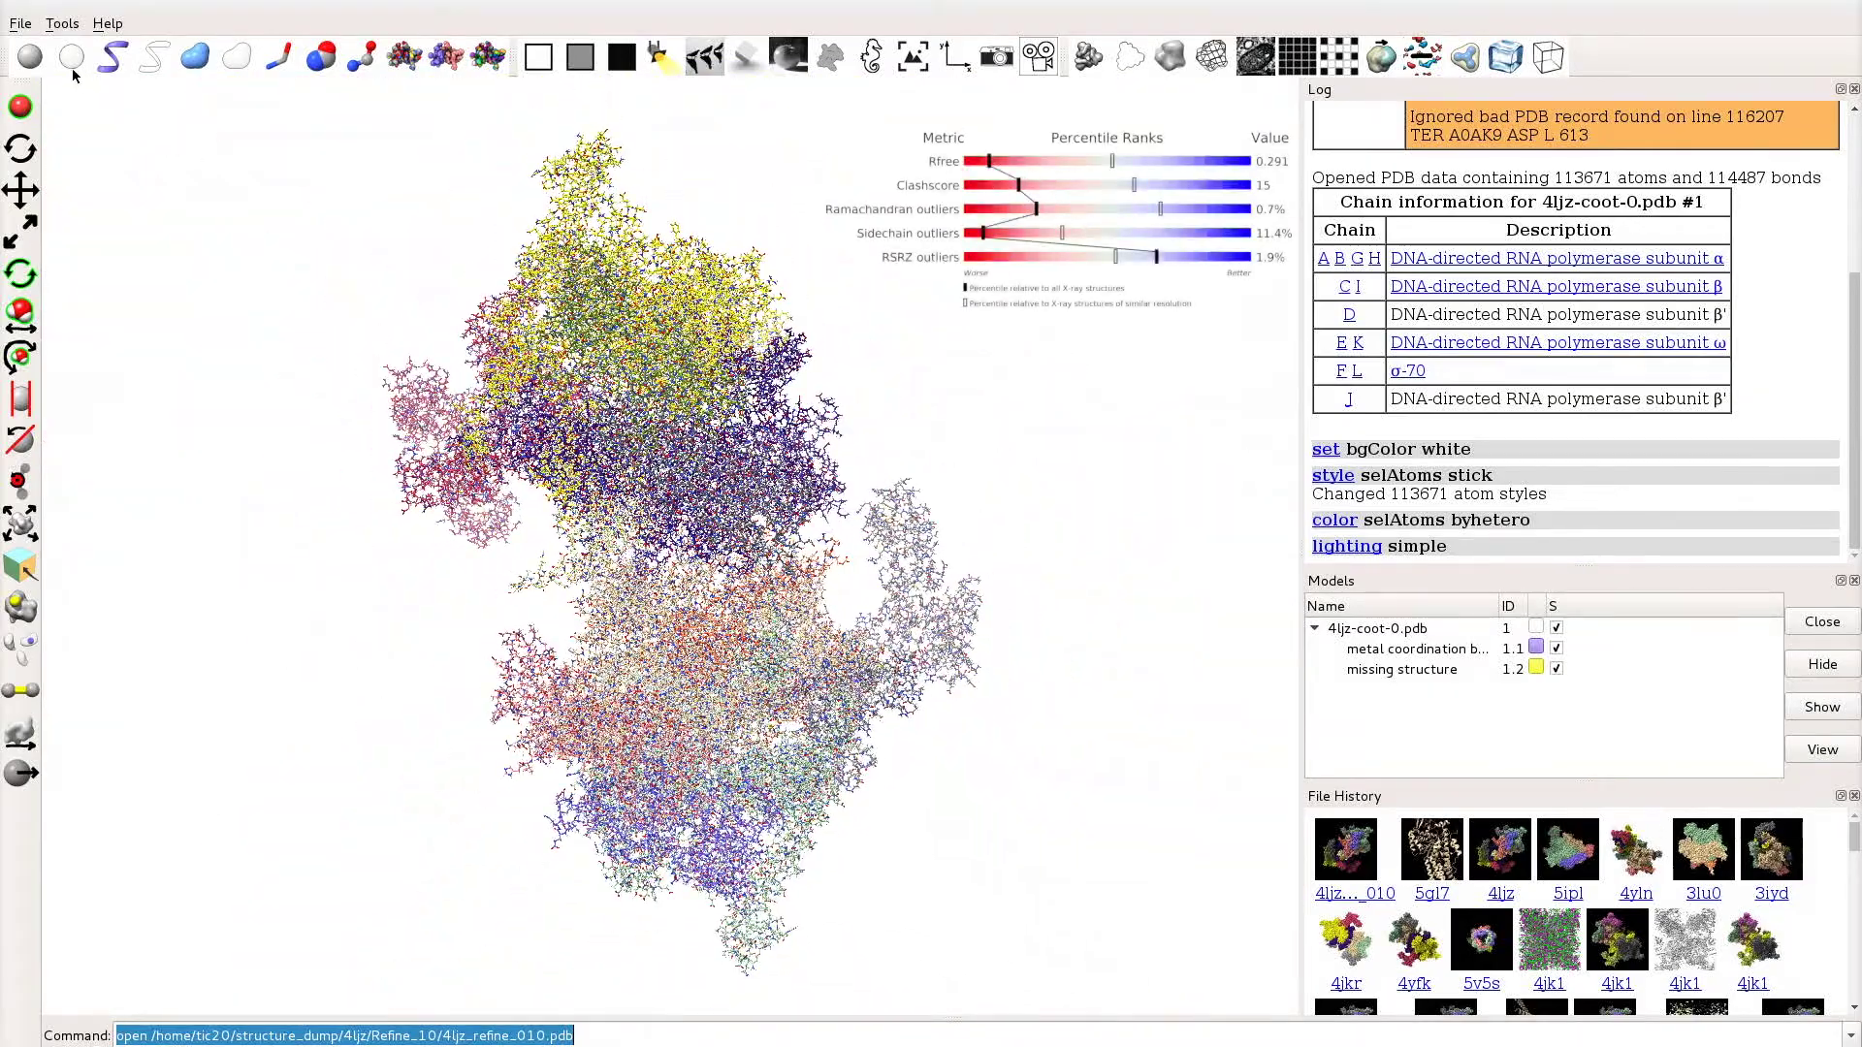
Step: Open the ChimeraX Toolshed and install the Clipper bundle for the current user only
{"action": "left_click", "coordinate": [62, 23]}
{"action": "left_click", "coordinate": [97, 189]}
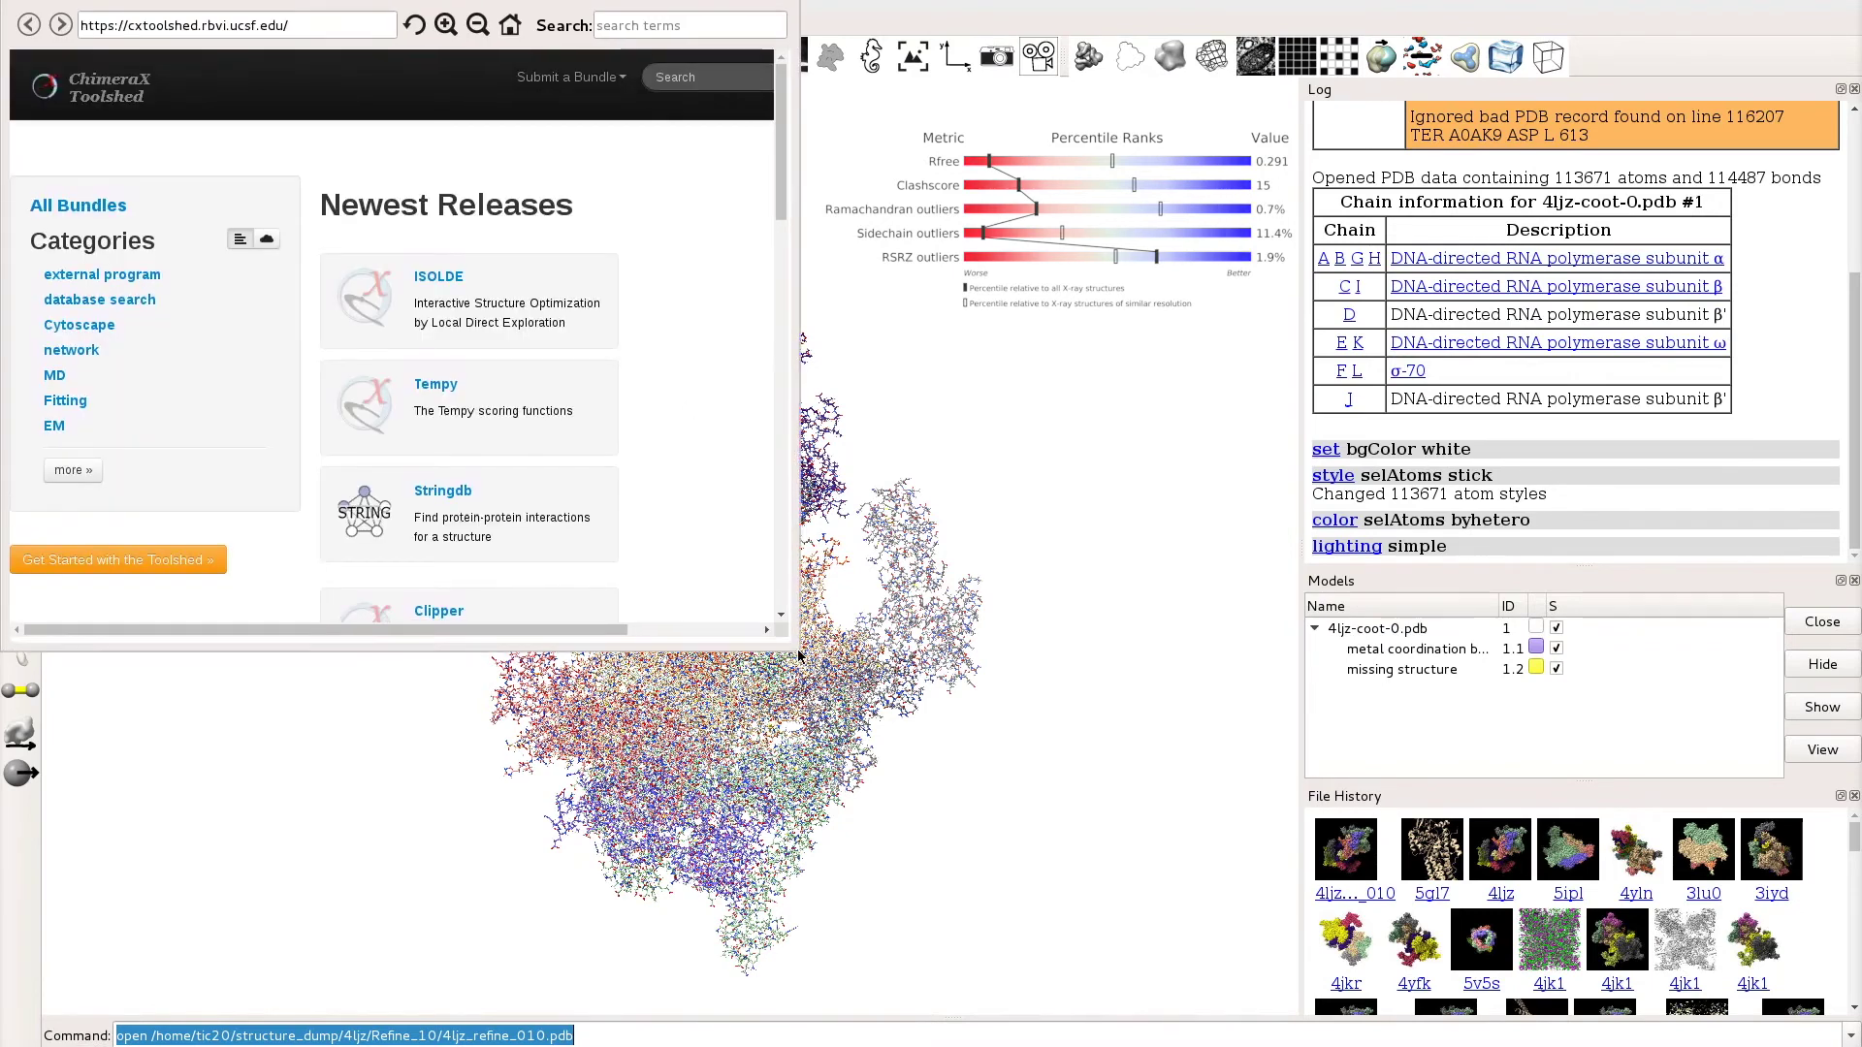
{"action": "left_click_drag", "start_coordinate": [795, 645], "coordinate": [1009, 821]}
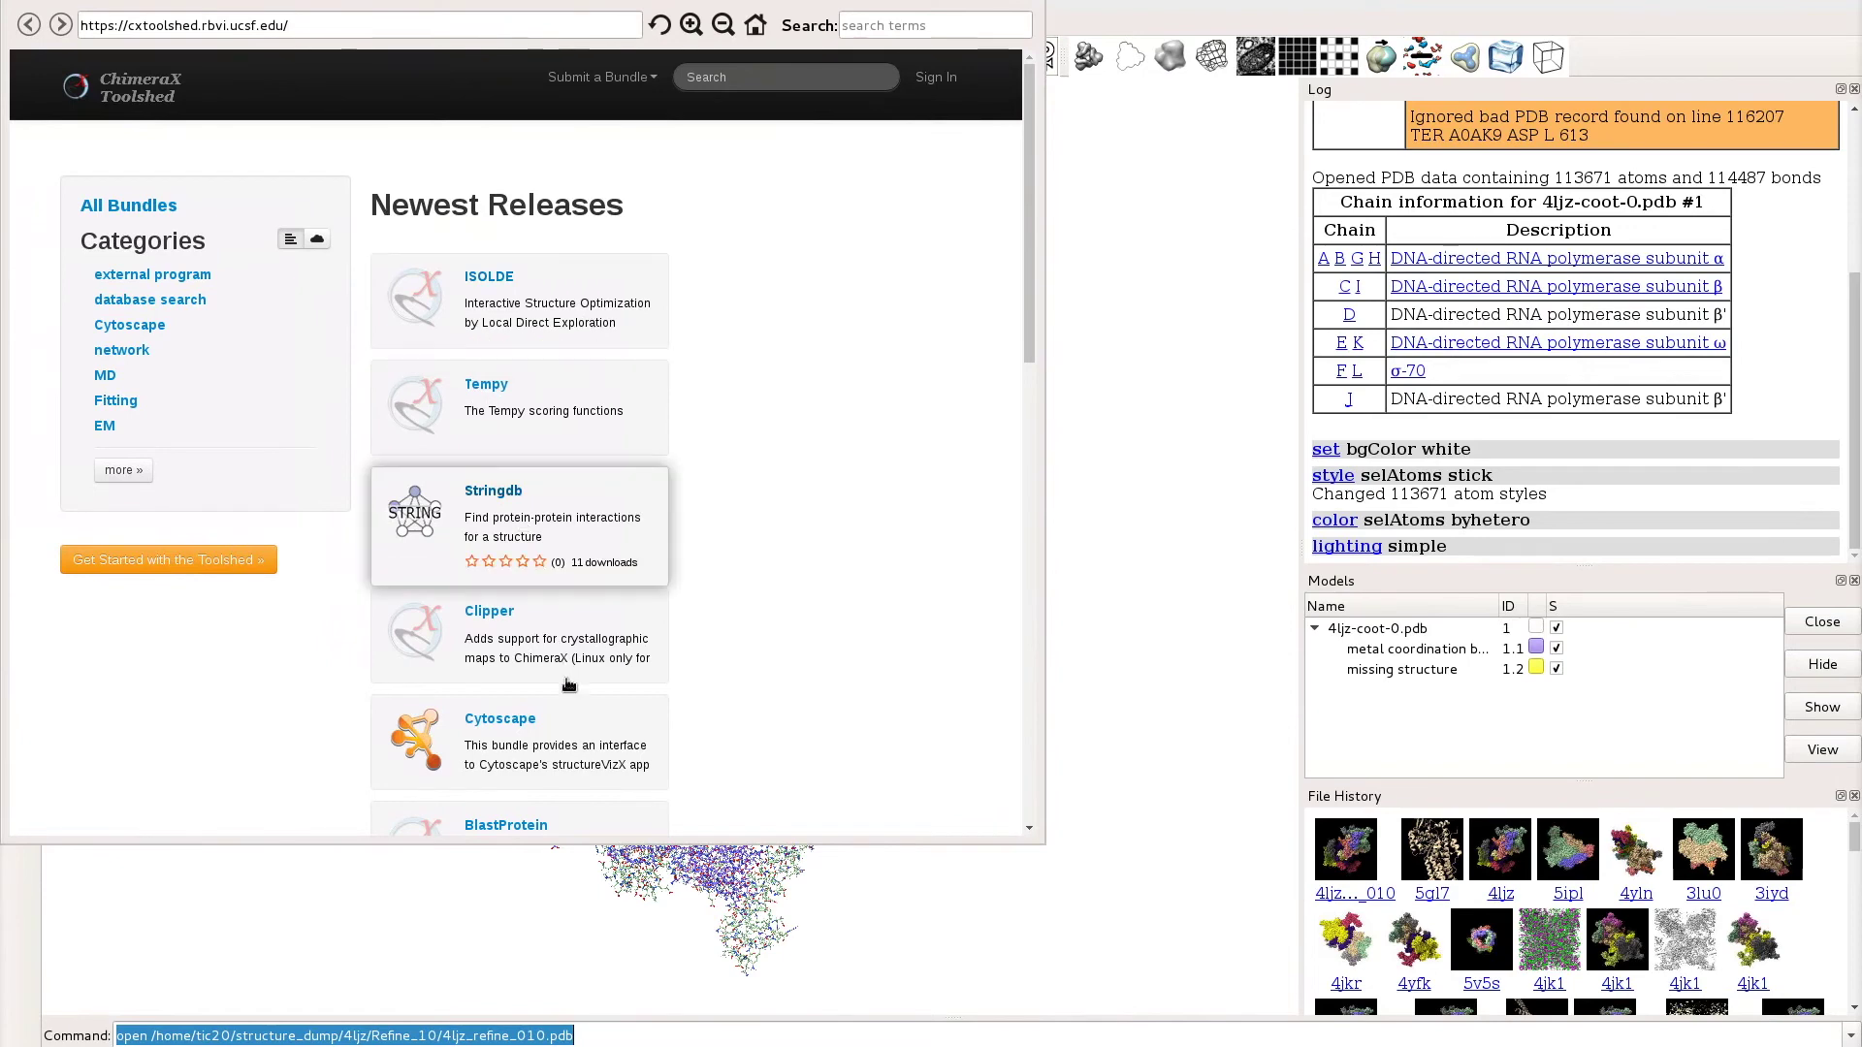
{"action": "left_click", "coordinate": [540, 635]}
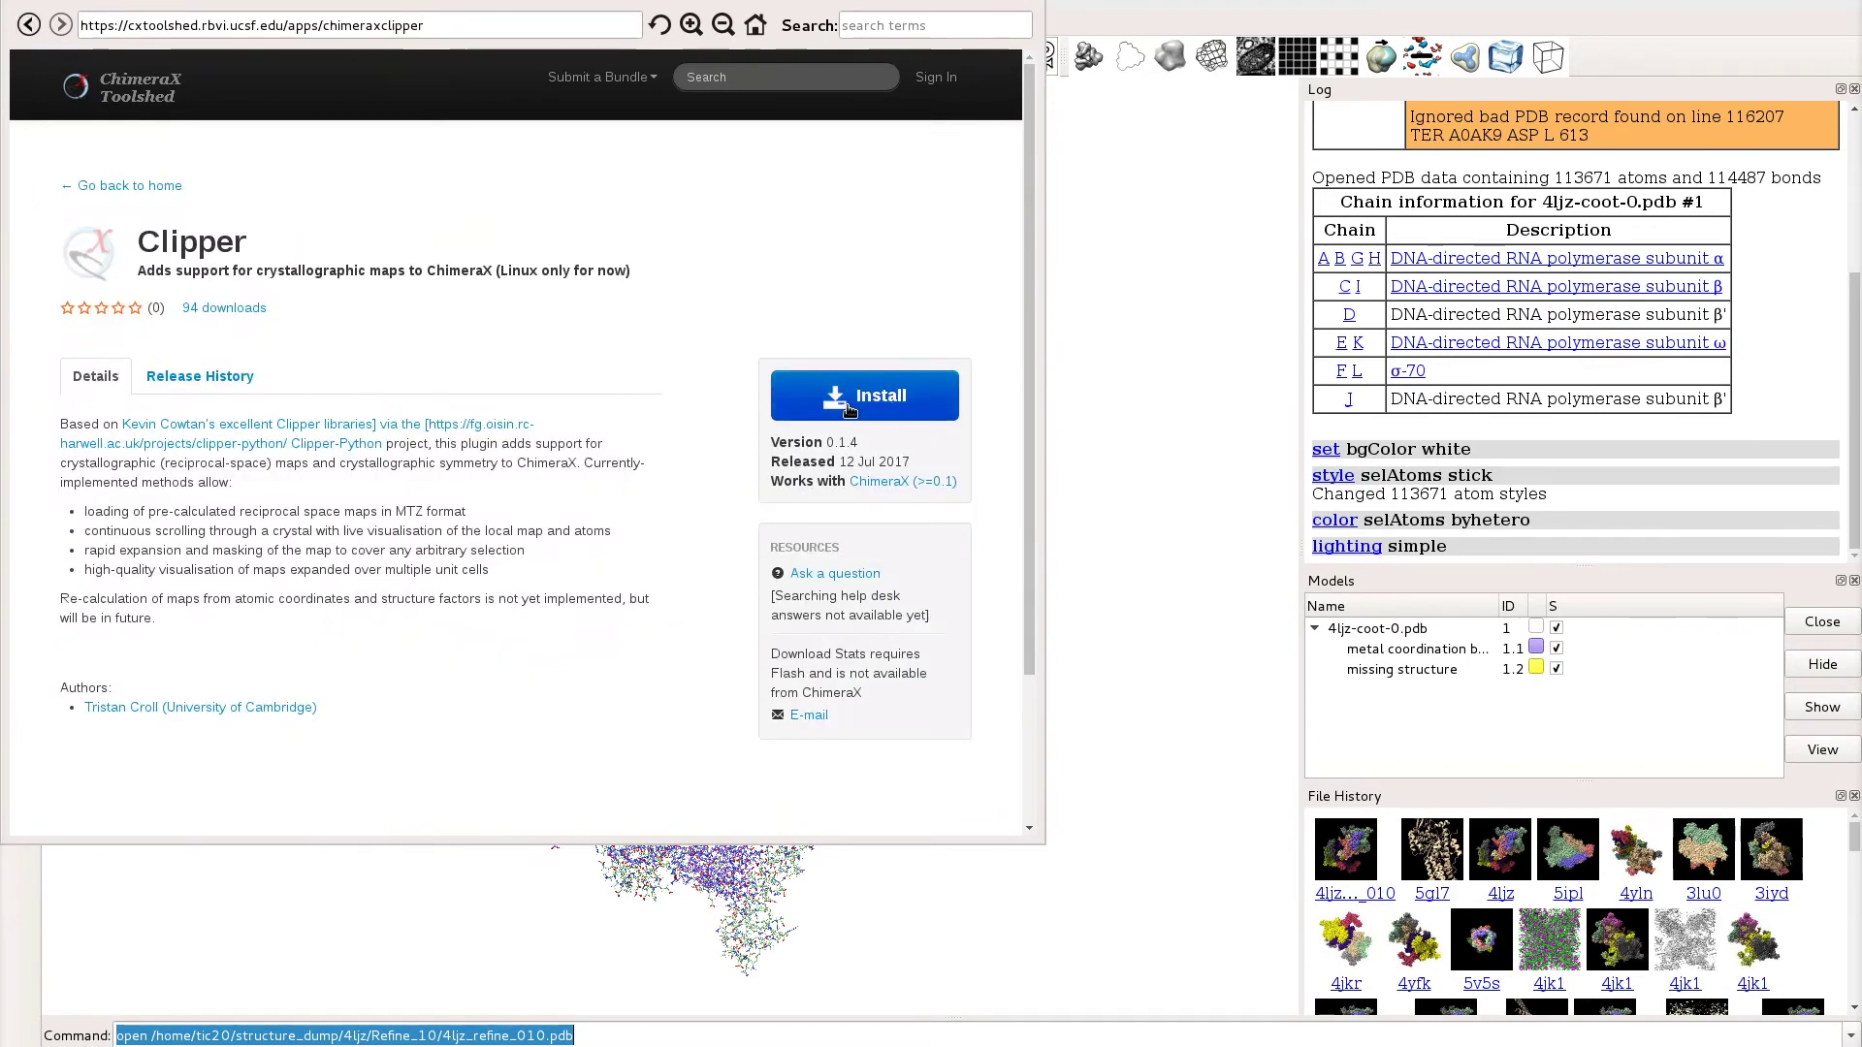
{"action": "left_click", "coordinate": [849, 408]}
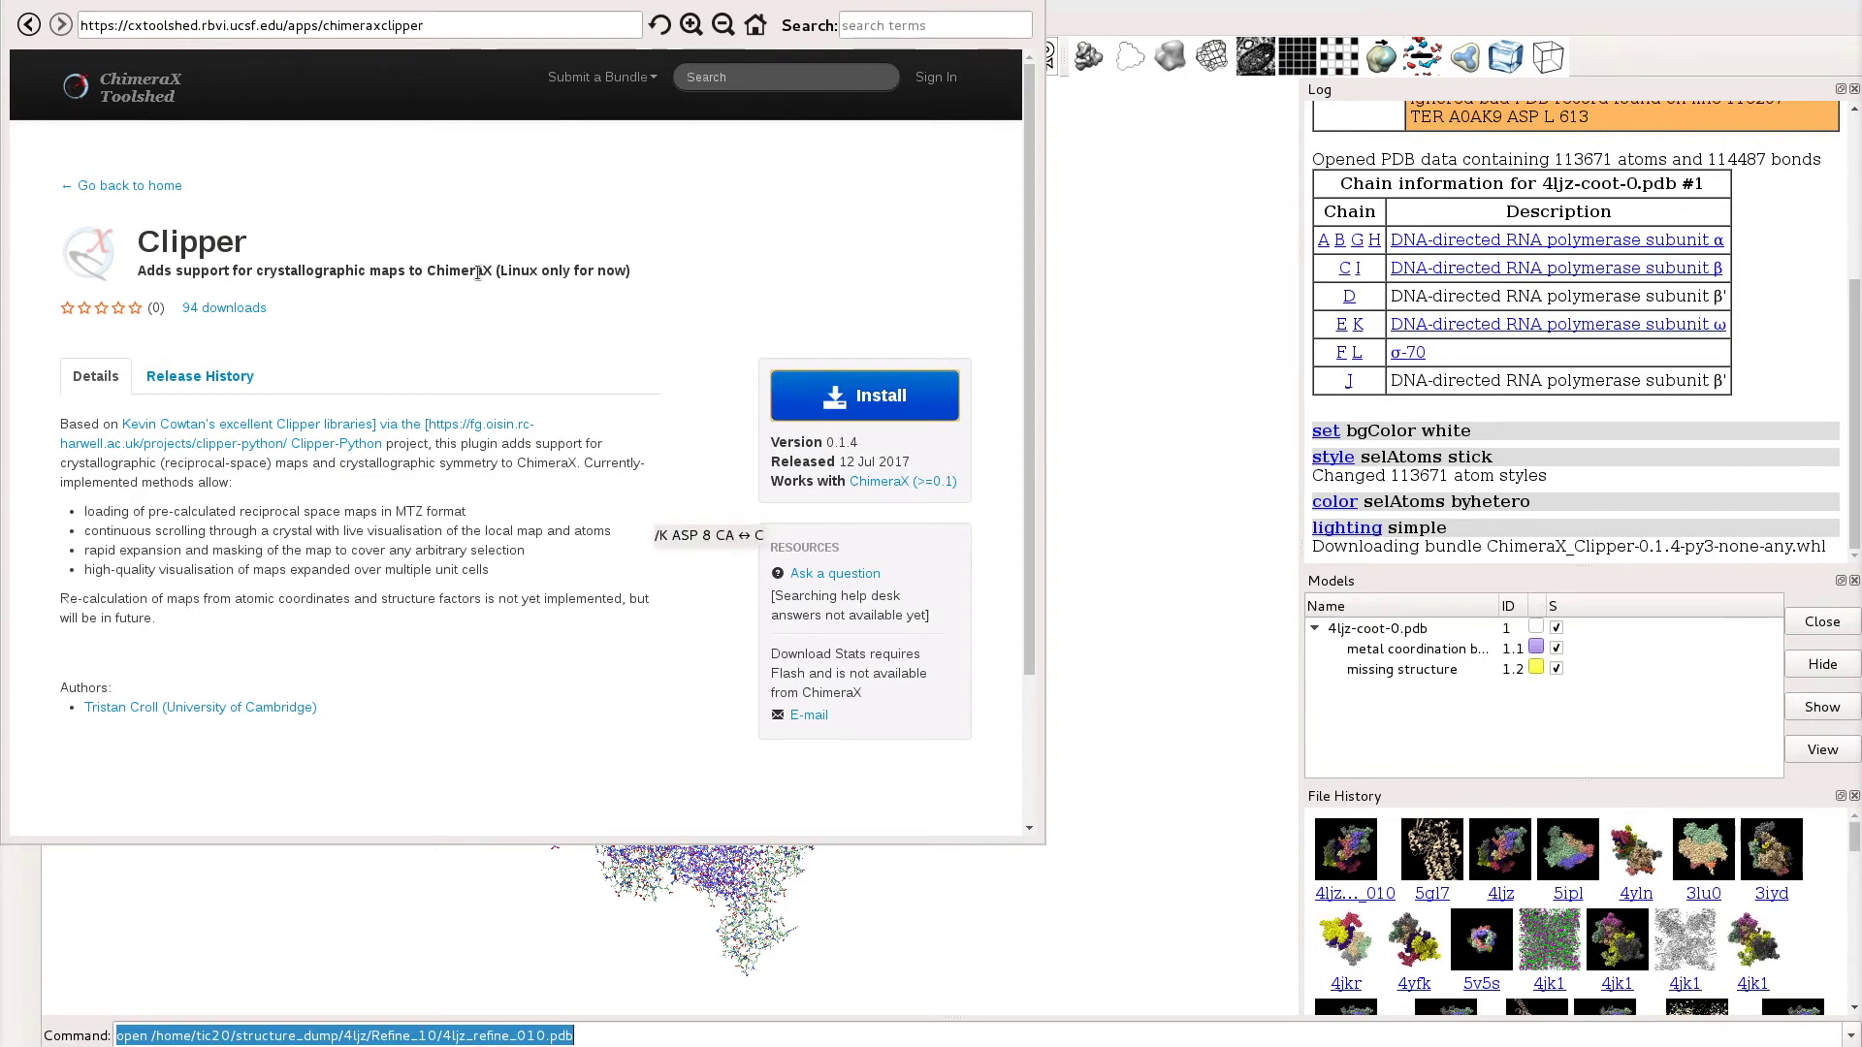
{"action": "left_click", "coordinate": [114, 186]}
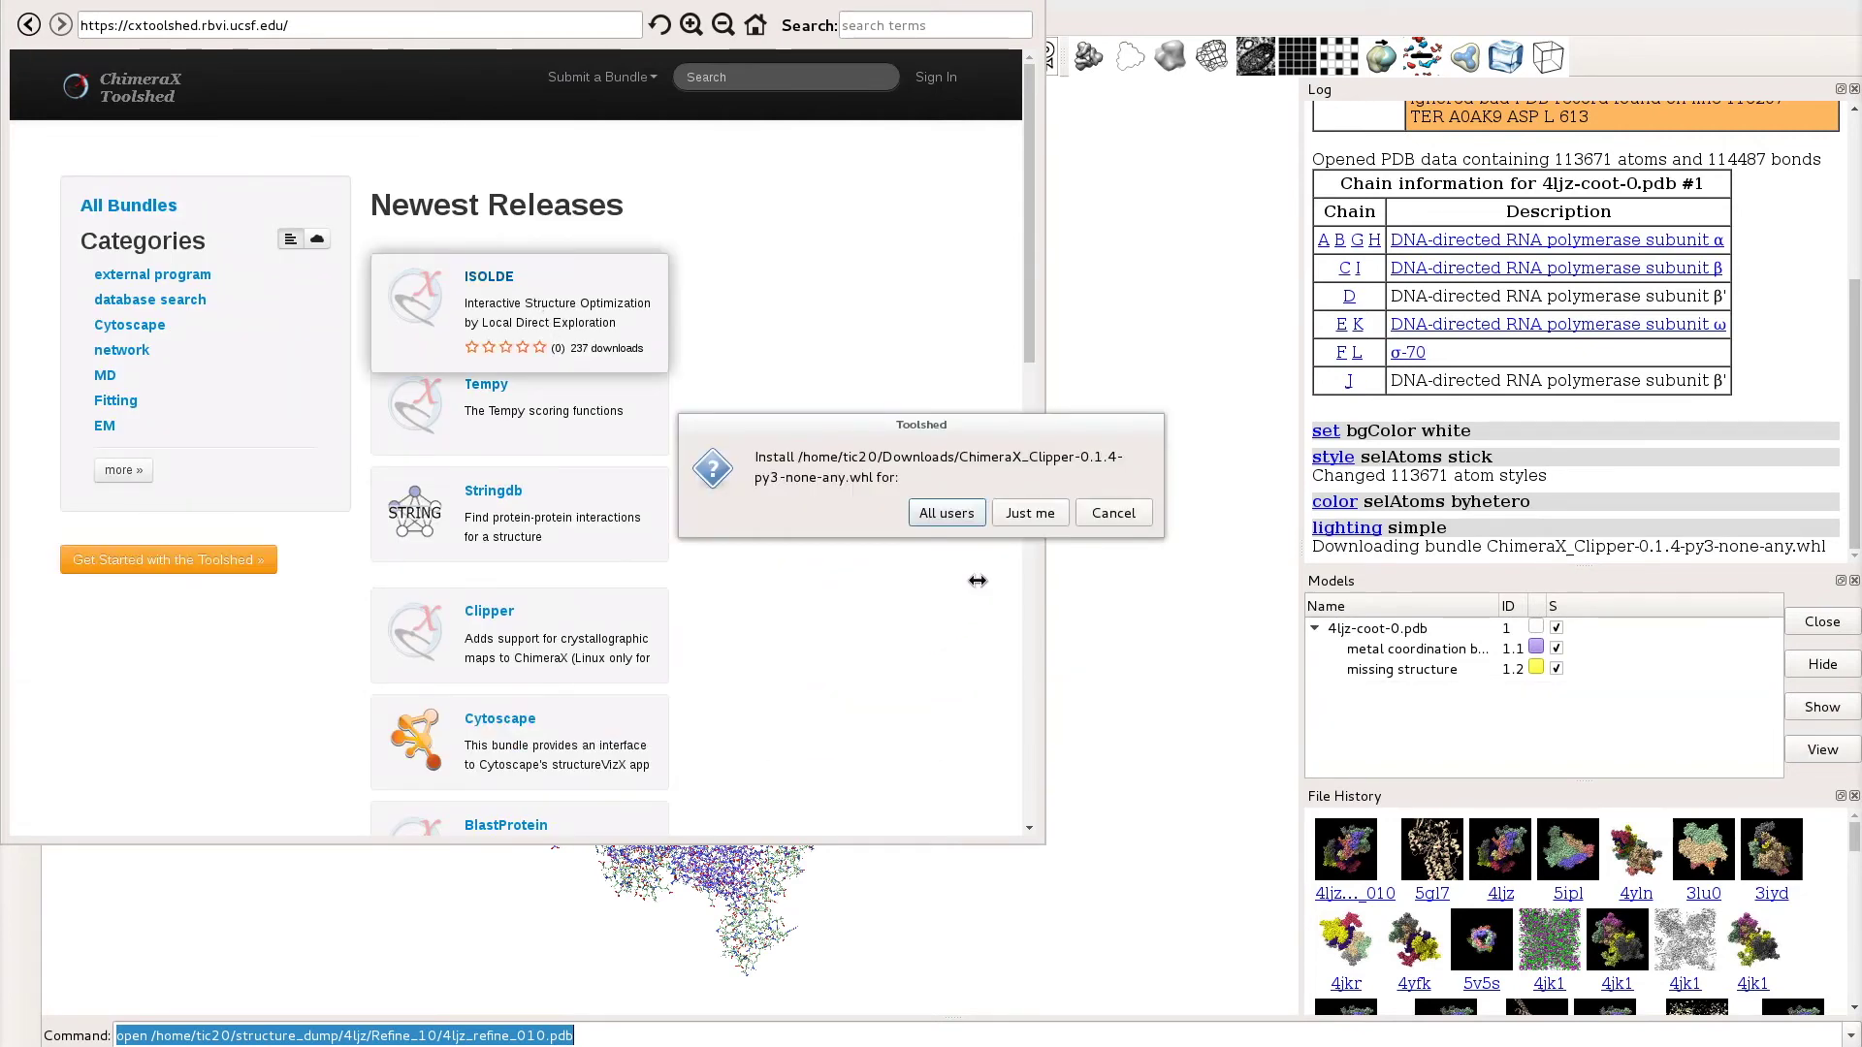
{"action": "left_click", "coordinate": [1029, 512]}
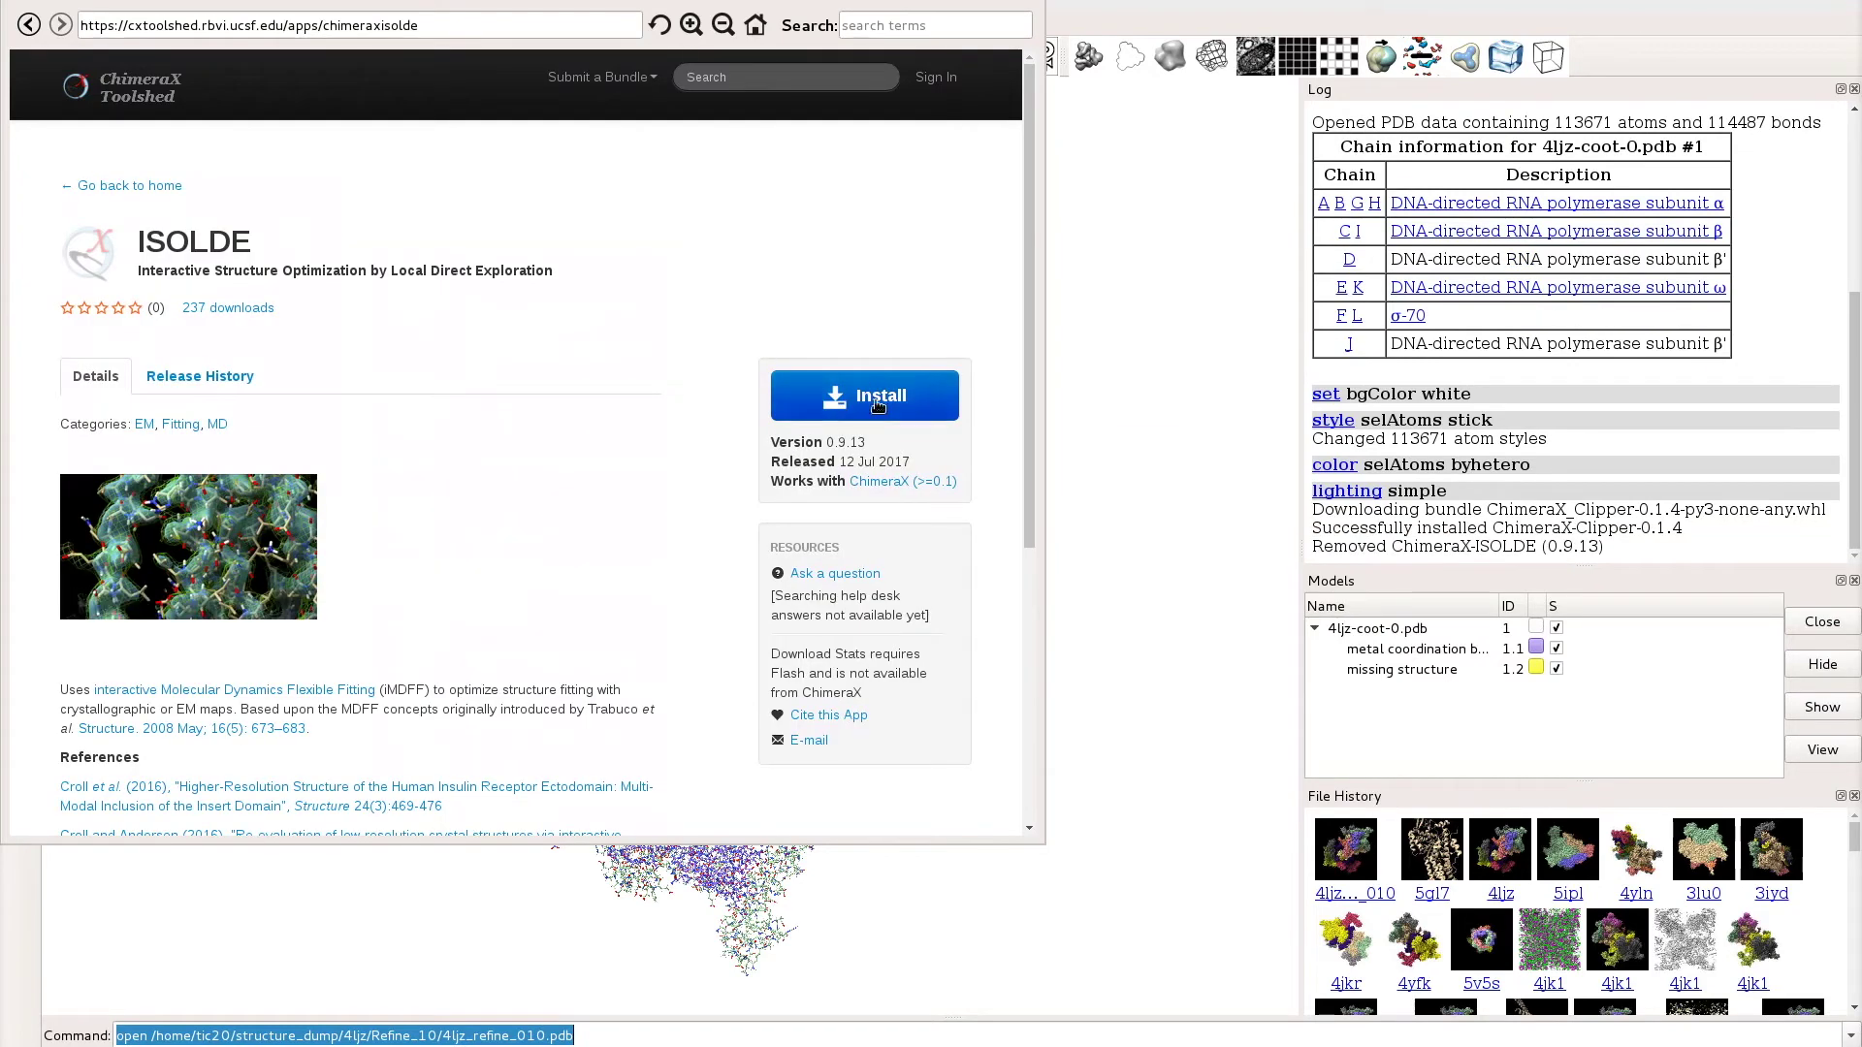
Step: Install the ISOLDE bundle for the current user only and launch the ISOLDE tool
{"action": "left_click", "coordinate": [879, 411]}
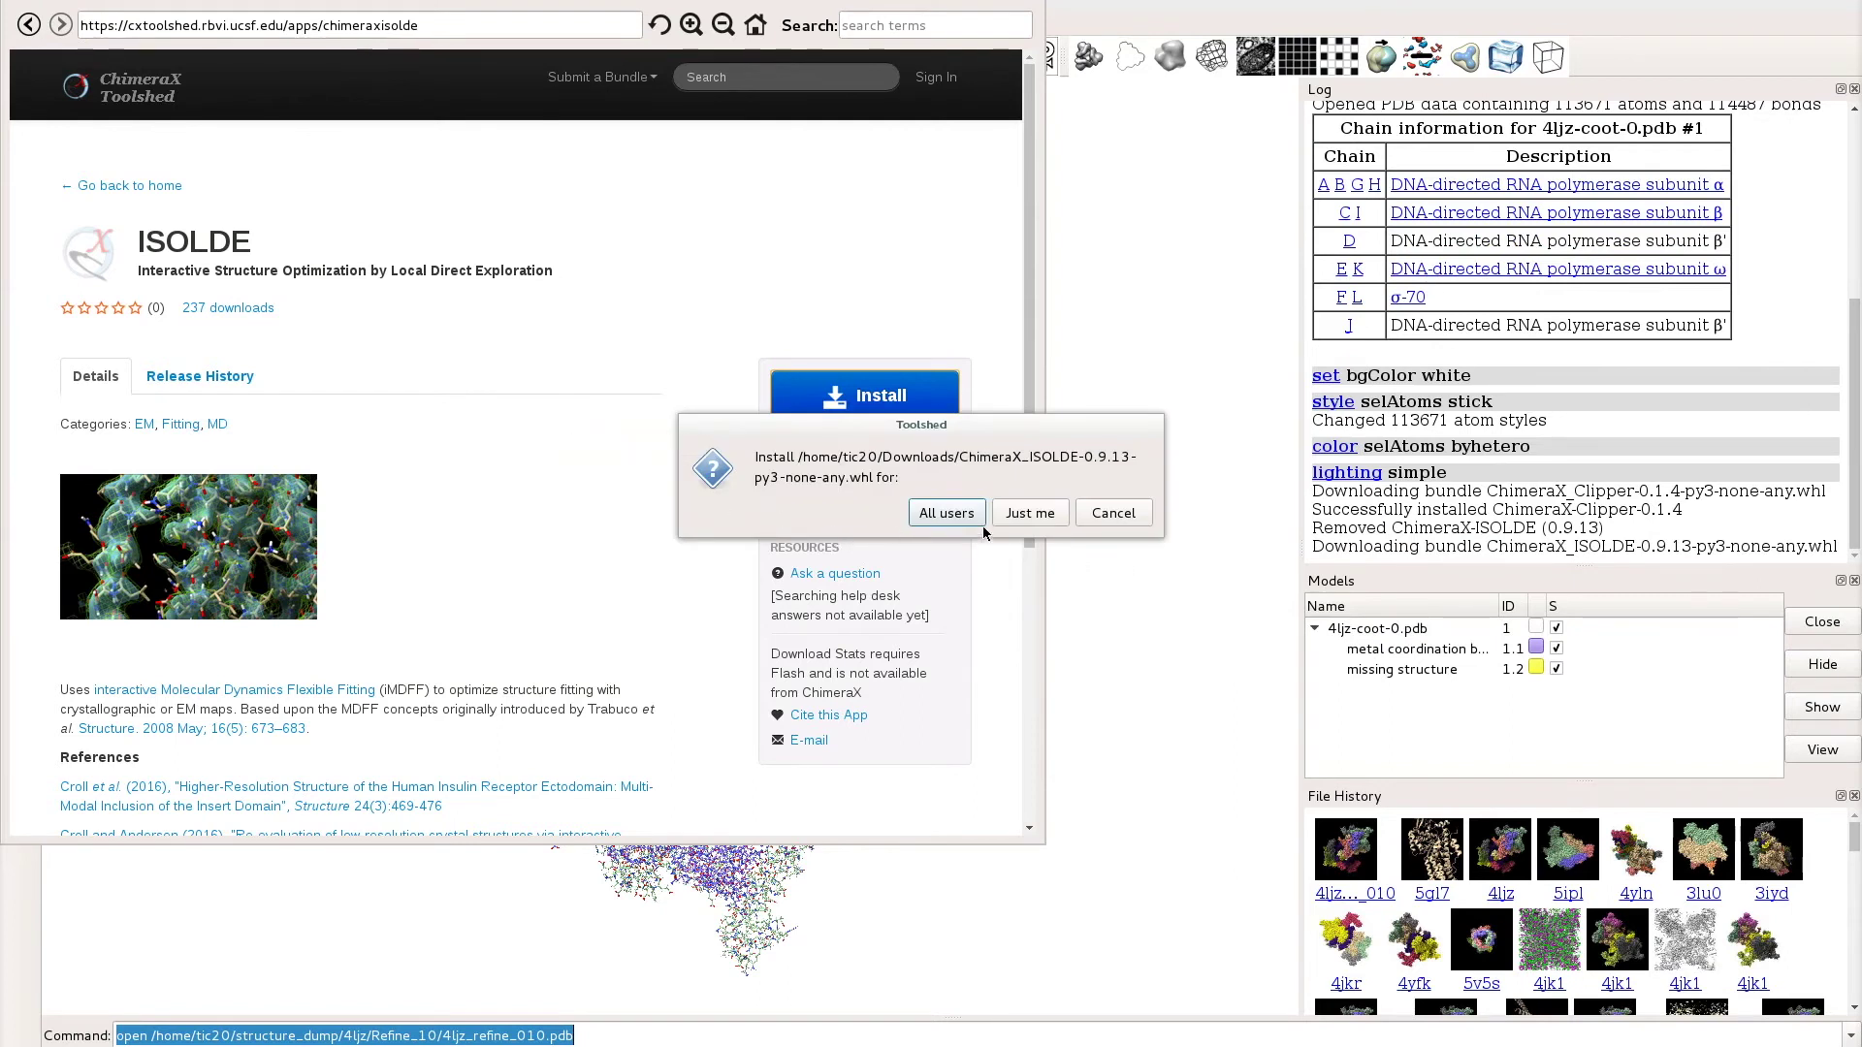
{"action": "left_click", "coordinate": [1032, 513]}
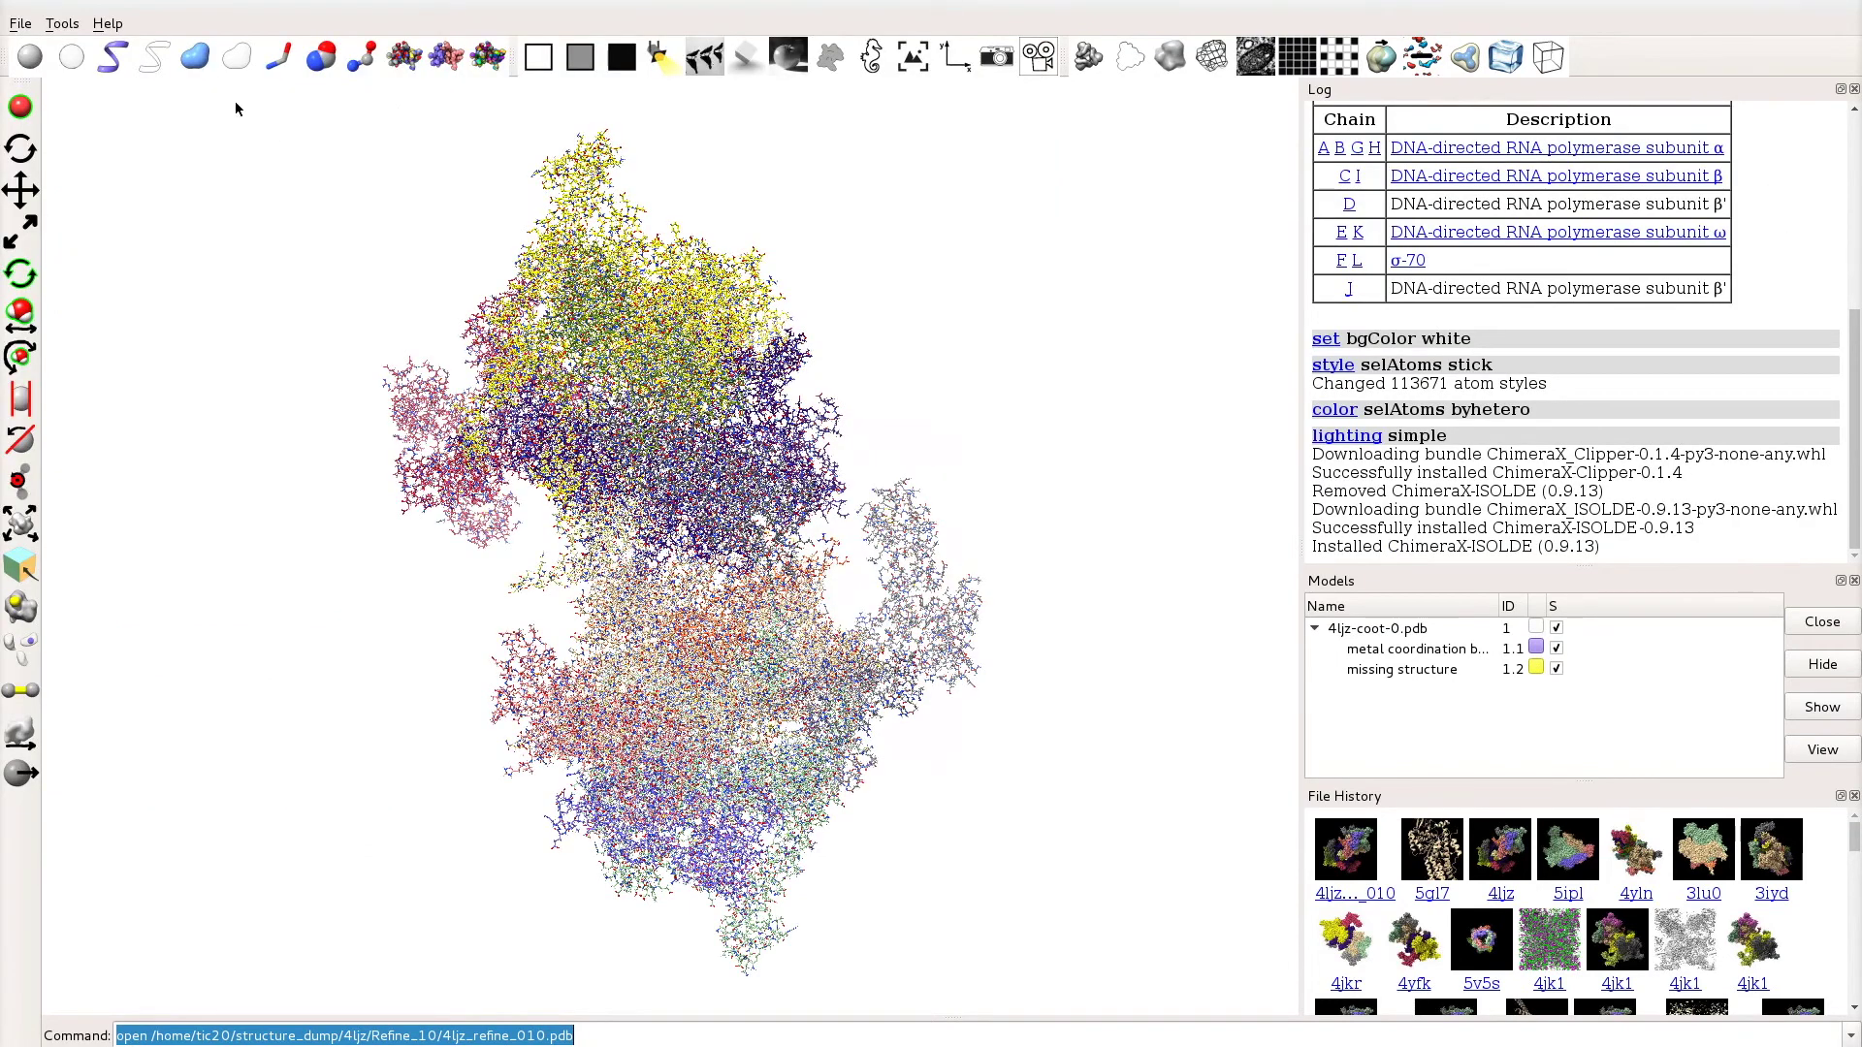
{"action": "left_click", "coordinate": [64, 23]}
{"action": "mouse_move", "coordinate": [97, 51]}
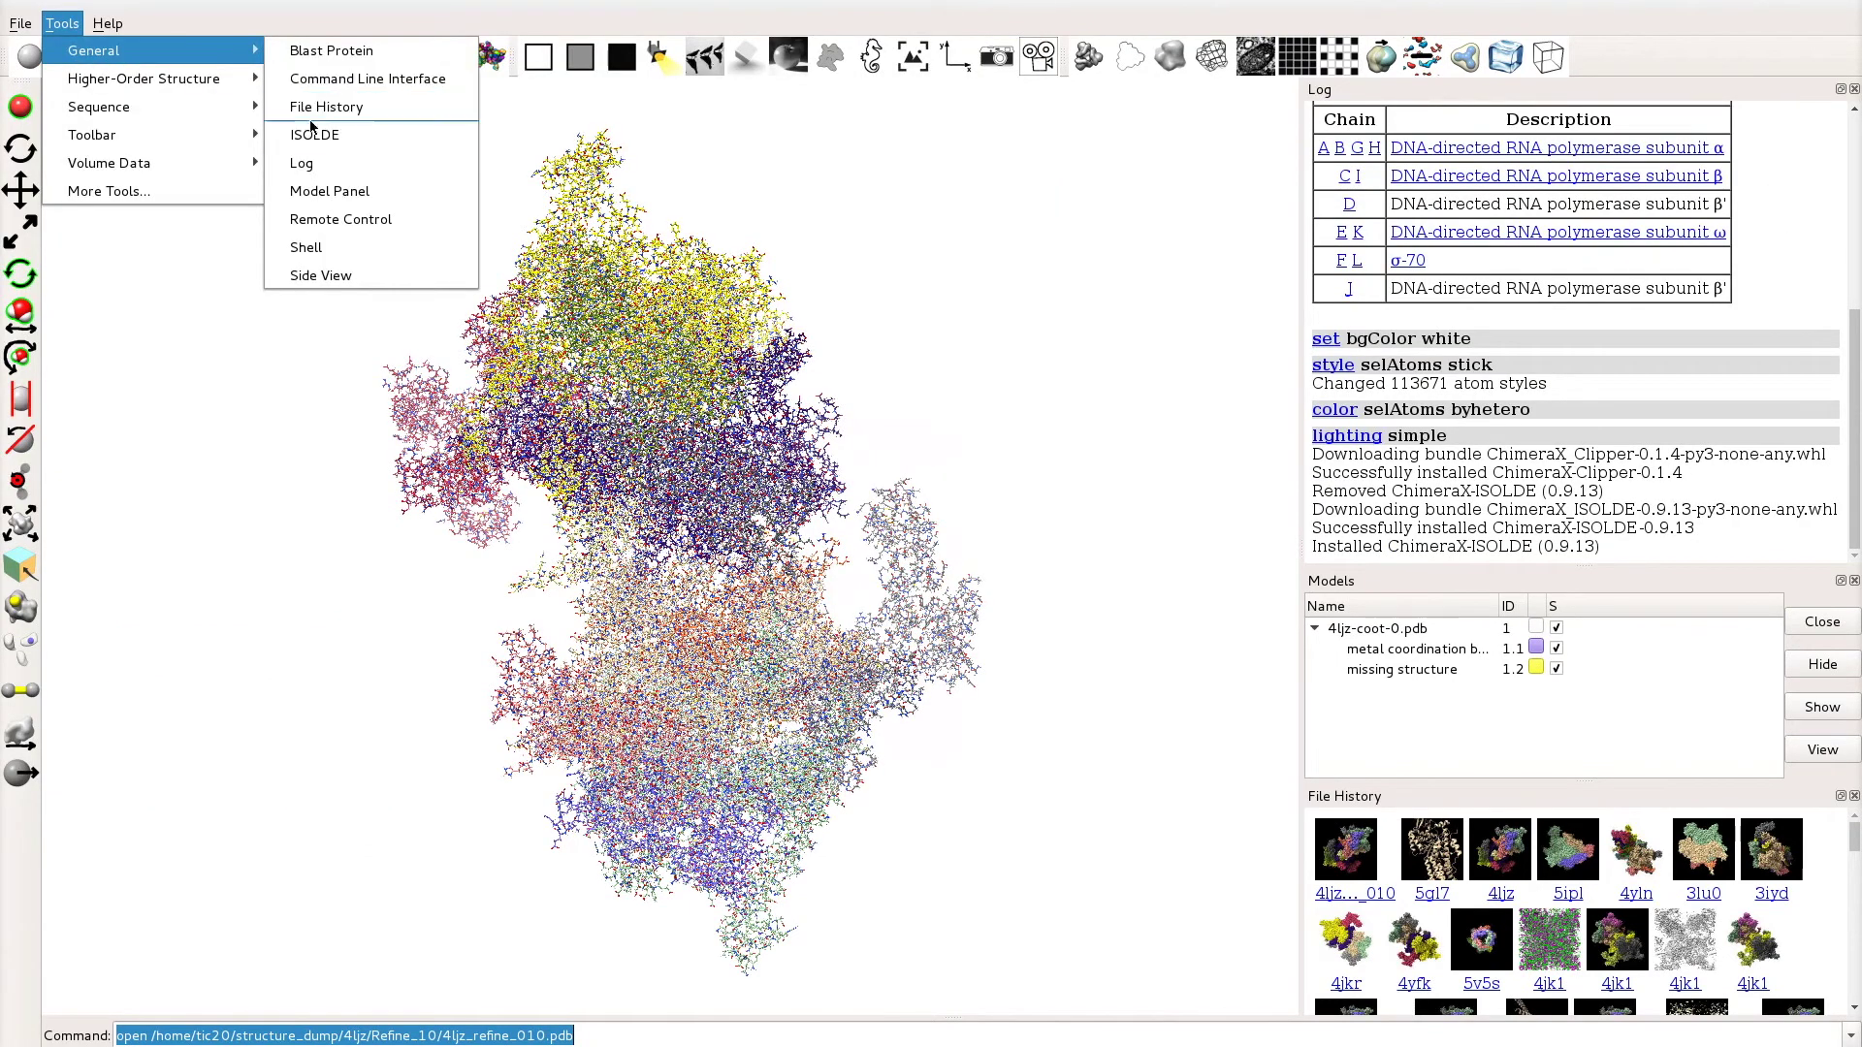
{"action": "left_click", "coordinate": [308, 134]}
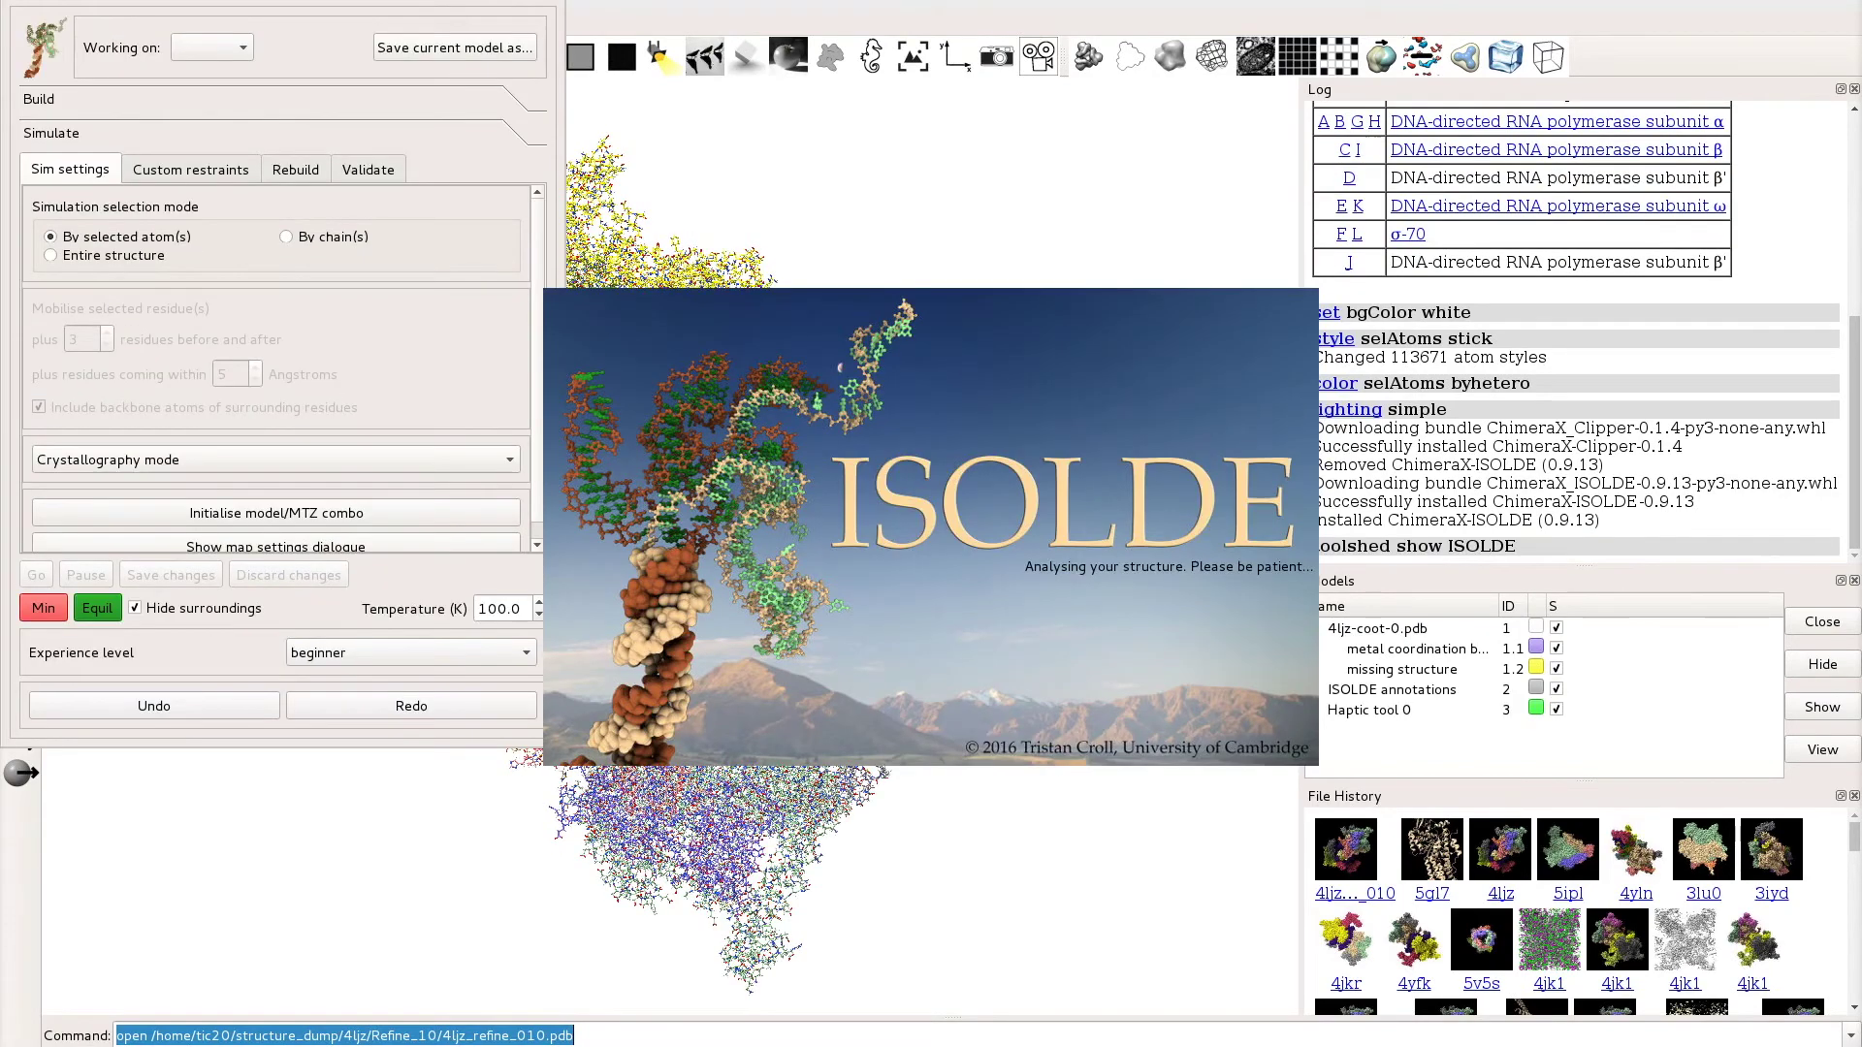
Step: Close the file history and dock the ISOLDE window above the model list, enlarging its area
{"action": "left_click", "coordinate": [1854, 797]}
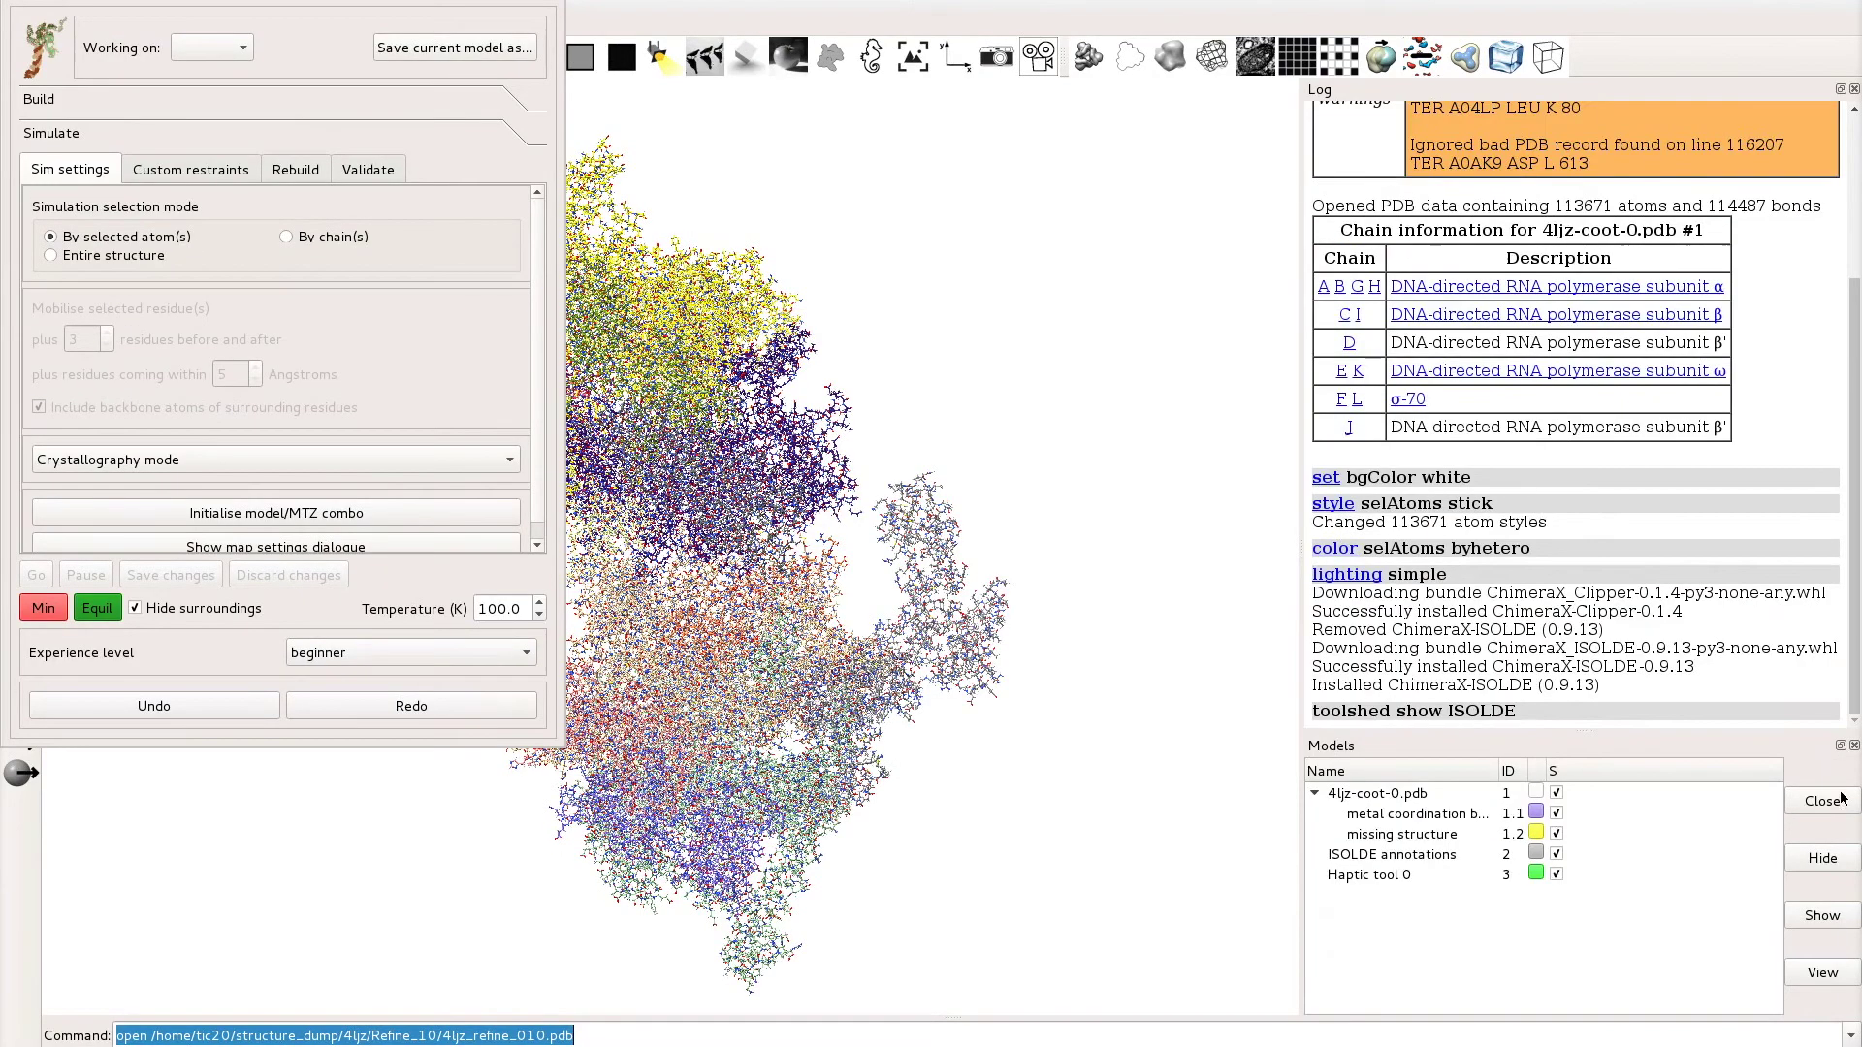
{"action": "left_click_drag", "start_coordinate": [359, 9], "coordinate": [1559, 310]}
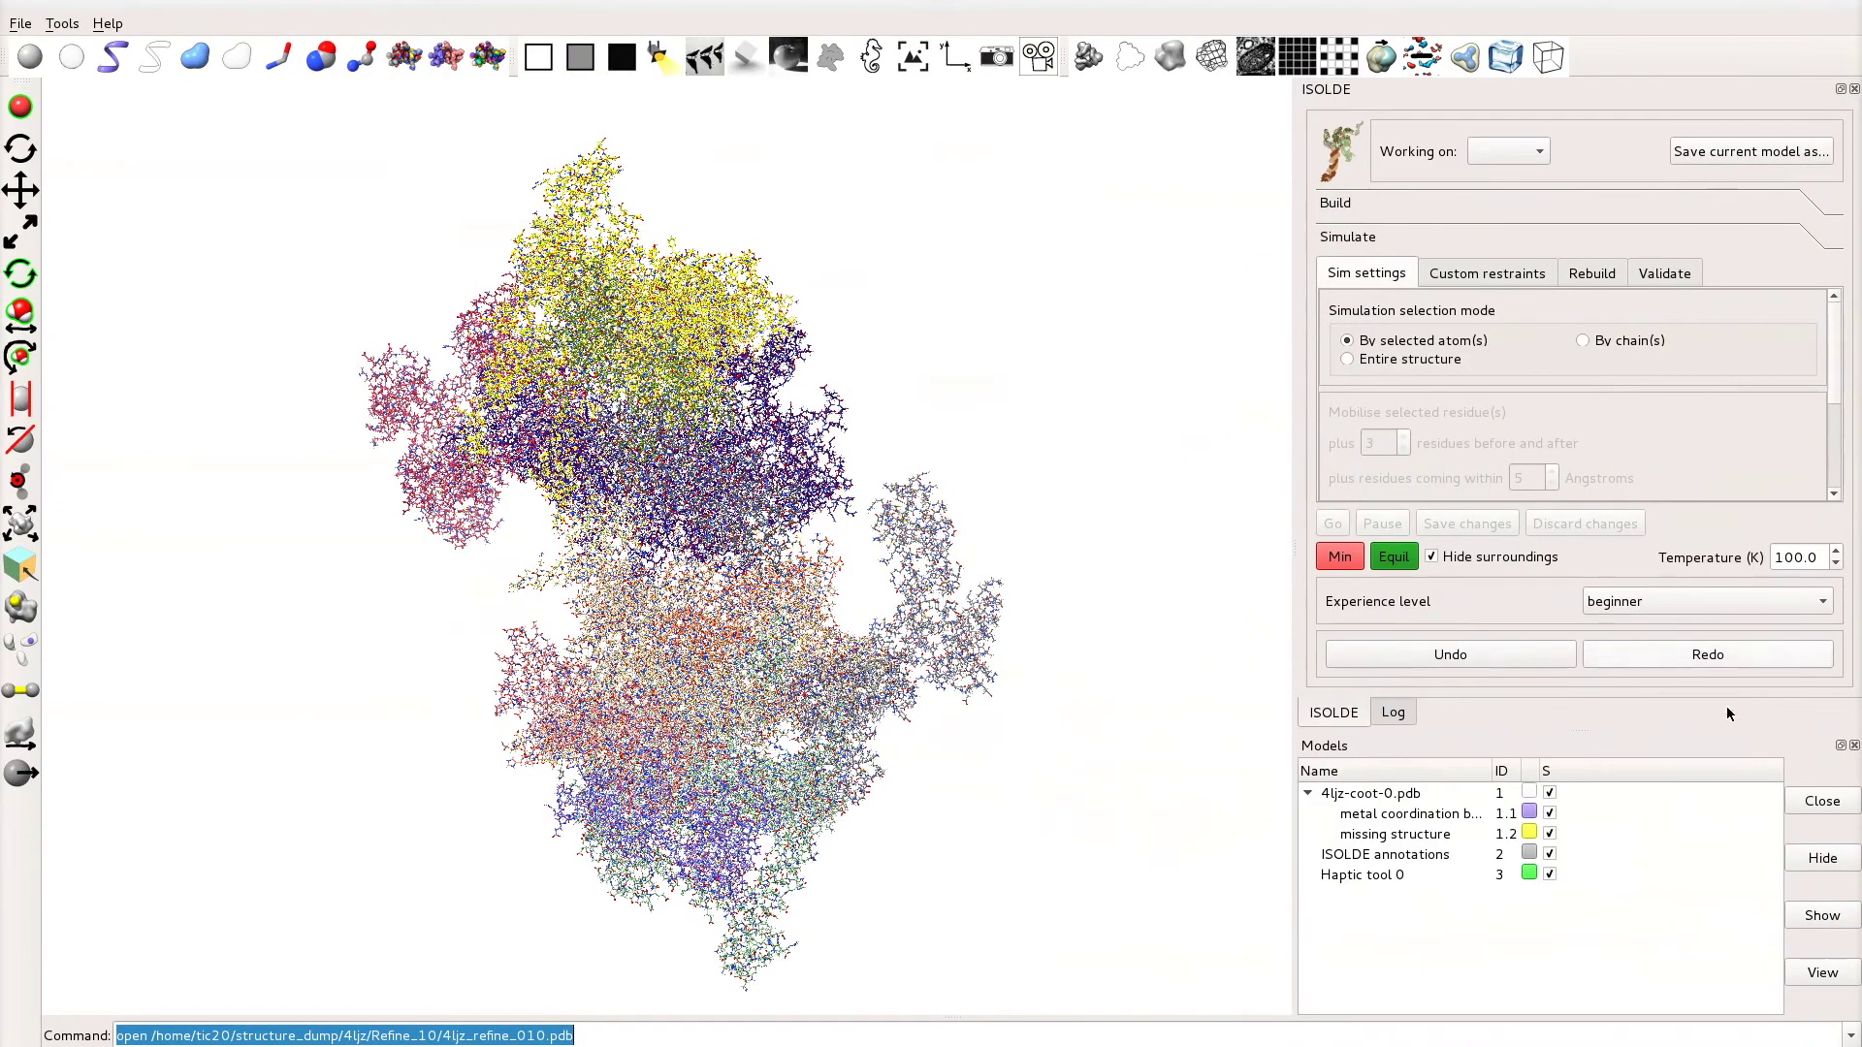
{"action": "left_click_drag", "start_coordinate": [1591, 729], "coordinate": [1591, 853]}
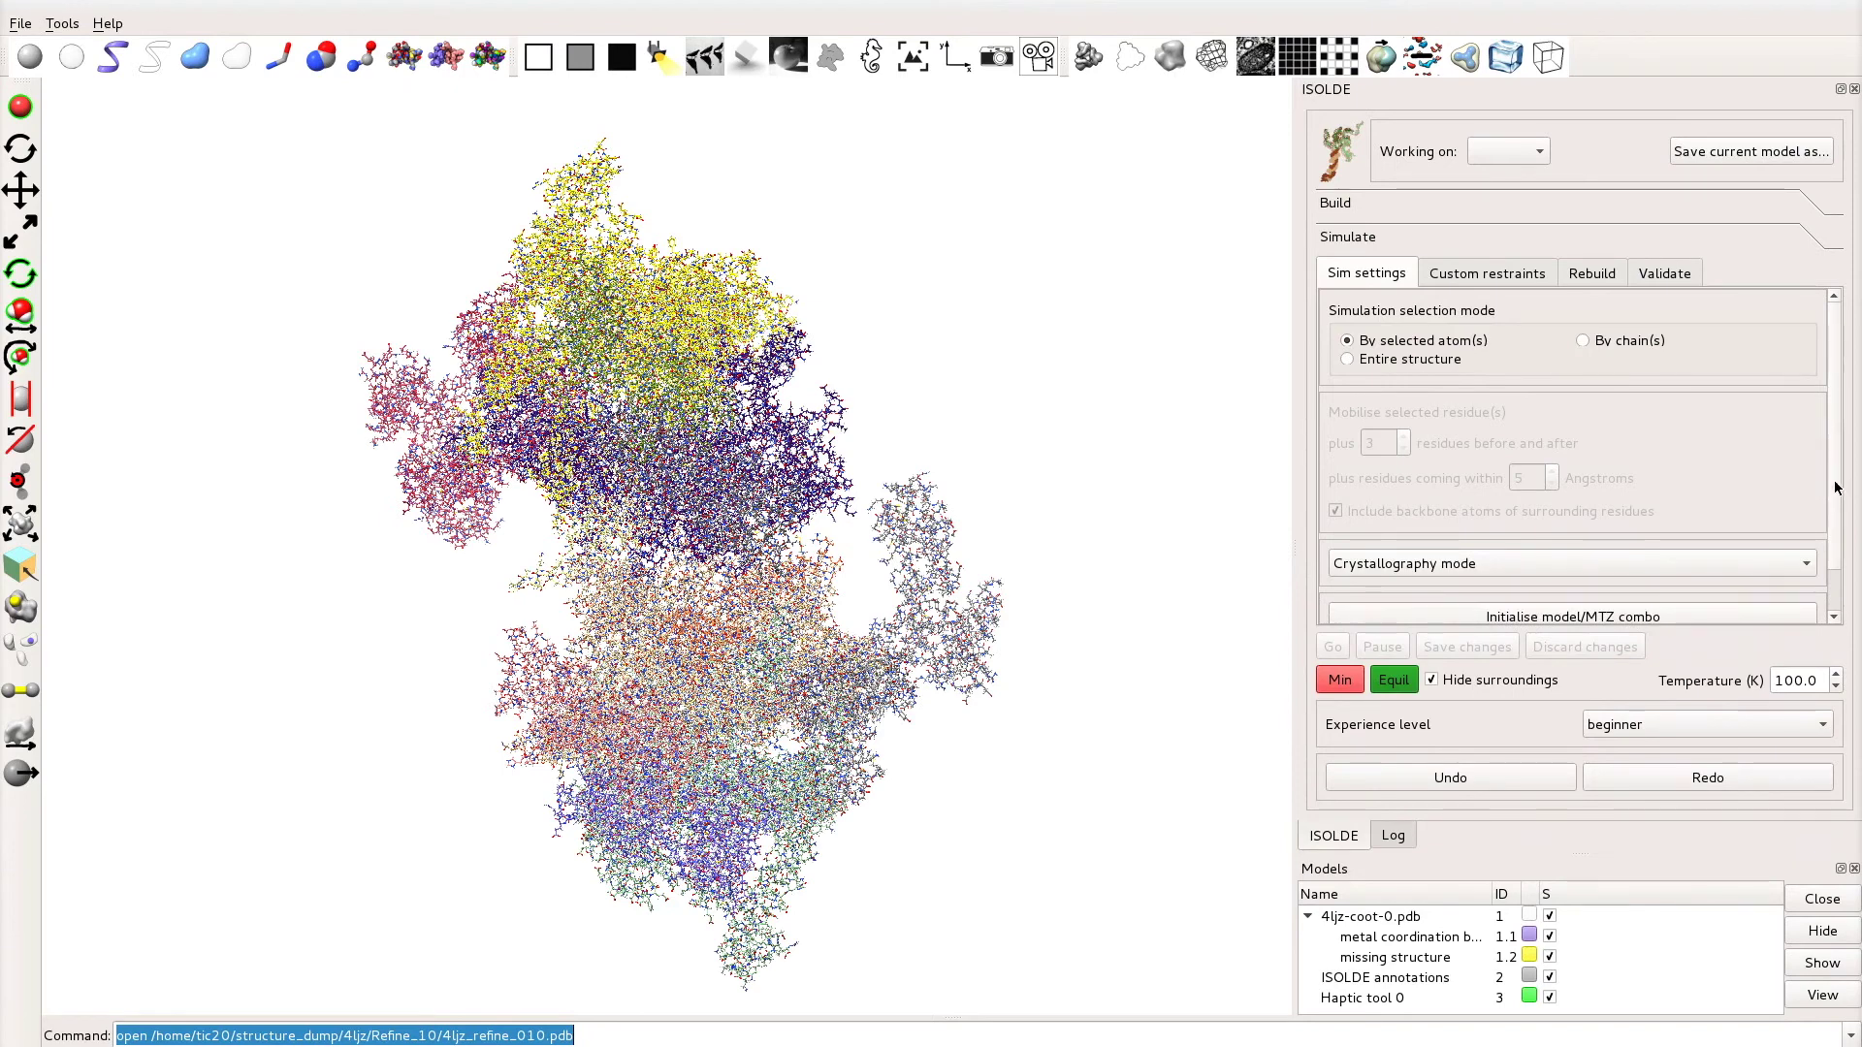
Step: Initialise a crystallographic model/MTZ combination from 4ljz-coot-0.pdb and the map file 4ljz_map_coeffs.mtz
{"action": "scroll", "coordinate": [1833, 514], "scroll_direction": "down", "scroll_amount": 1}
{"action": "left_click", "coordinate": [1648, 599]}
{"action": "left_click", "coordinate": [1620, 599]}
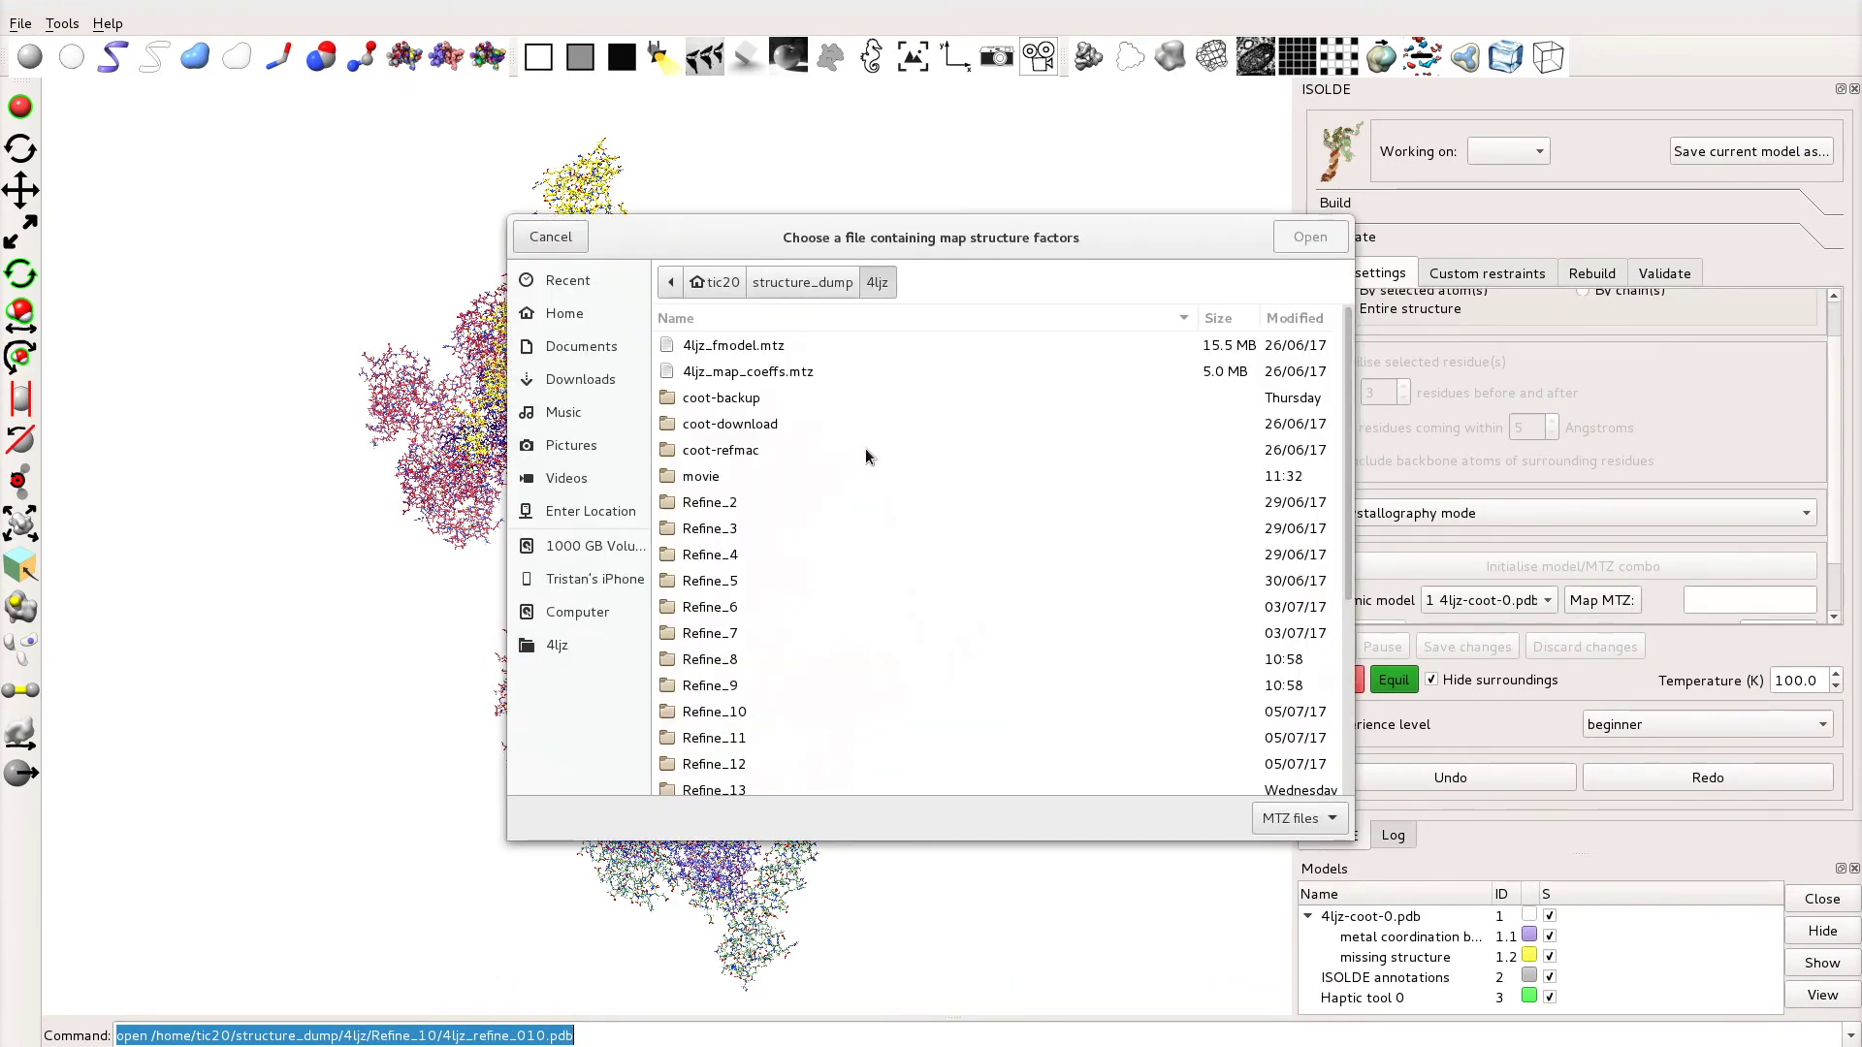
{"action": "double_click", "coordinate": [801, 371]}
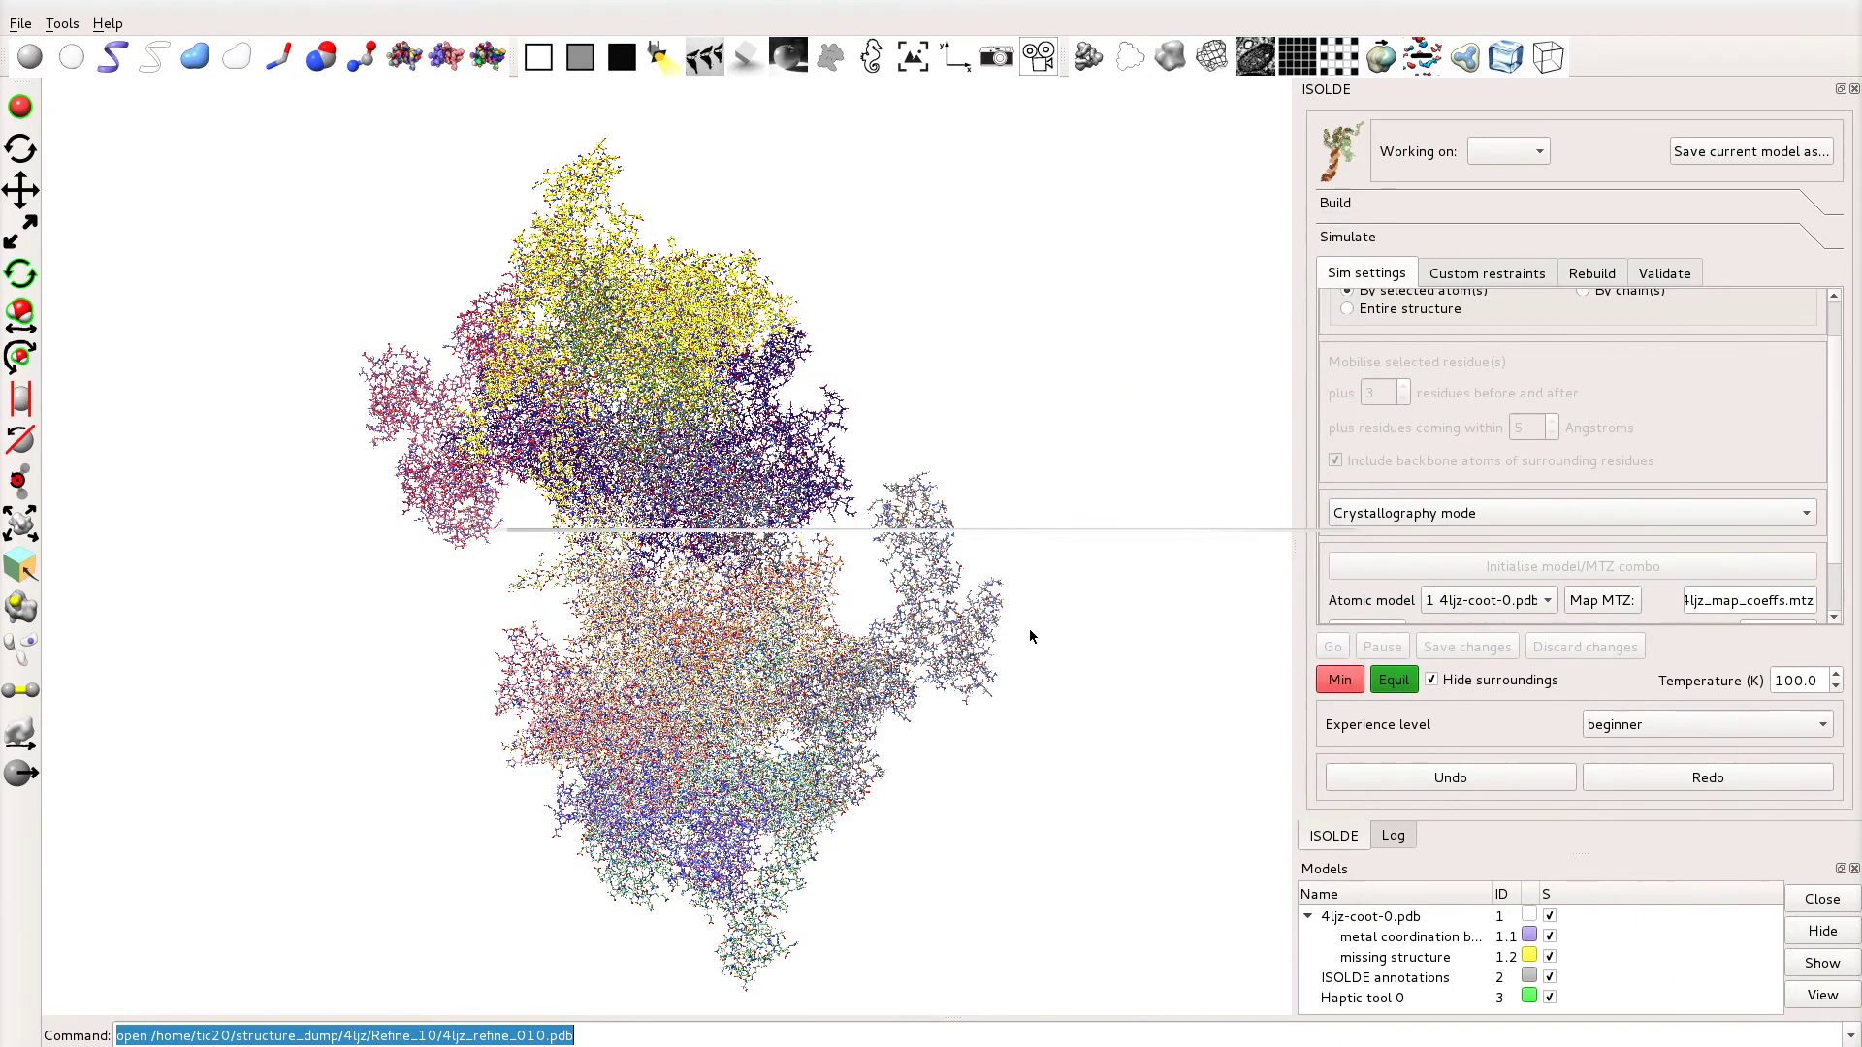
{"action": "scroll", "coordinate": [1771, 460], "scroll_direction": "down", "scroll_amount": 1}
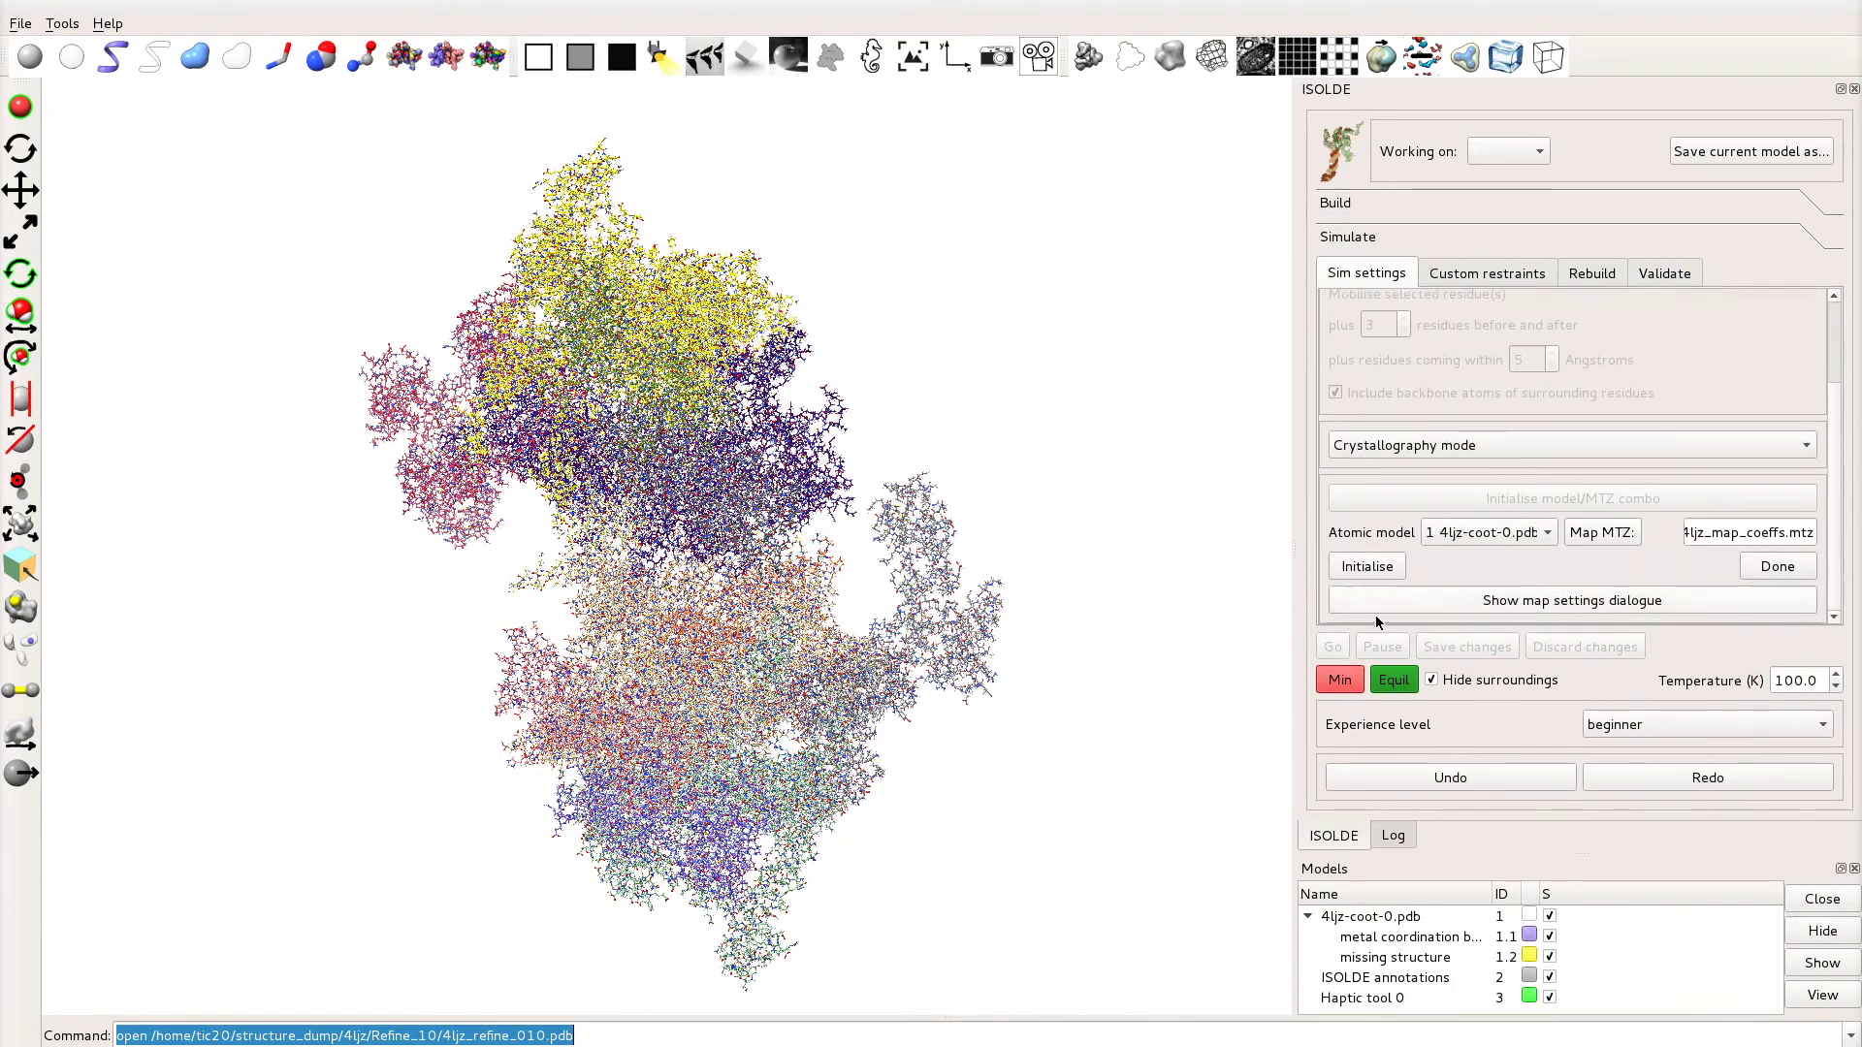
{"action": "left_click", "coordinate": [1364, 566]}
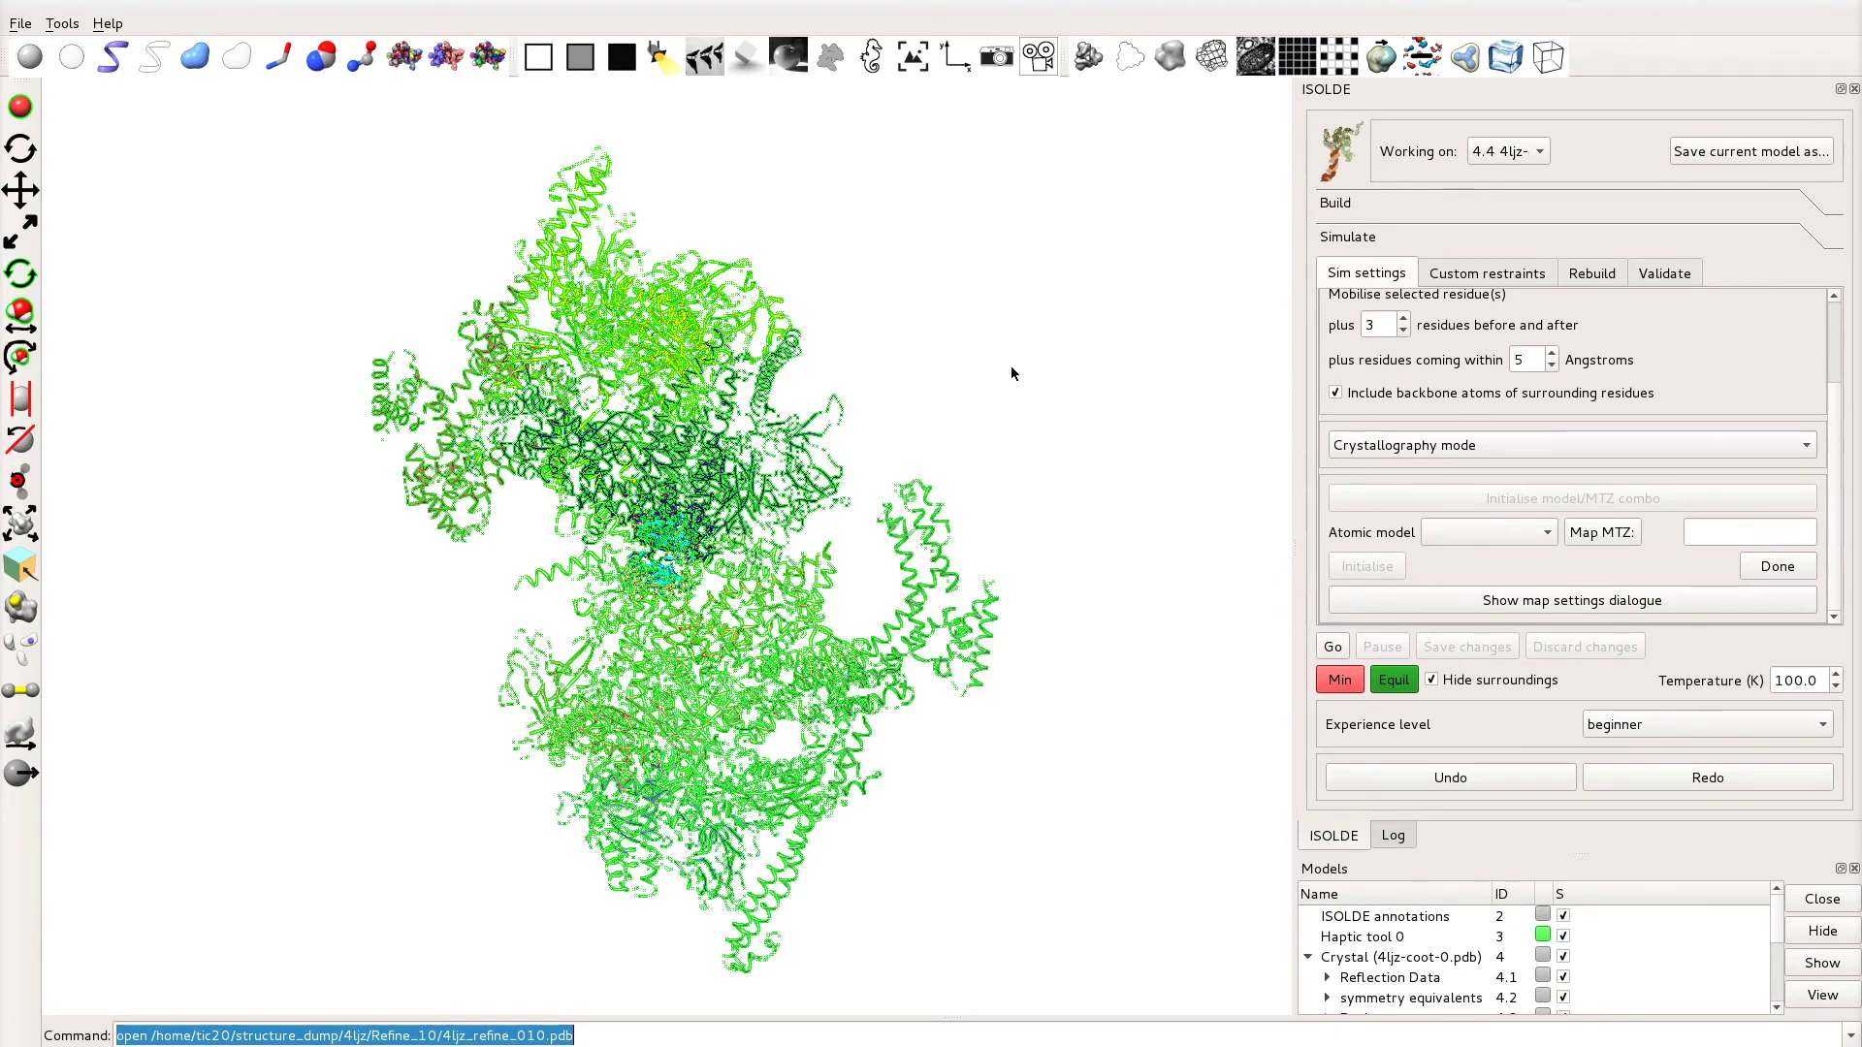
Step: Select one of the cyan electron density maps around the centre of rotation and display it as a transparent surface
{"action": "left_click_drag", "start_coordinate": [1002, 371], "coordinate": [703, 288]}
{"action": "left_click", "coordinate": [955, 427], "text": "ctrl"}
{"action": "scroll", "coordinate": [558, 563], "scroll_direction": "up", "scroll_amount": 10}
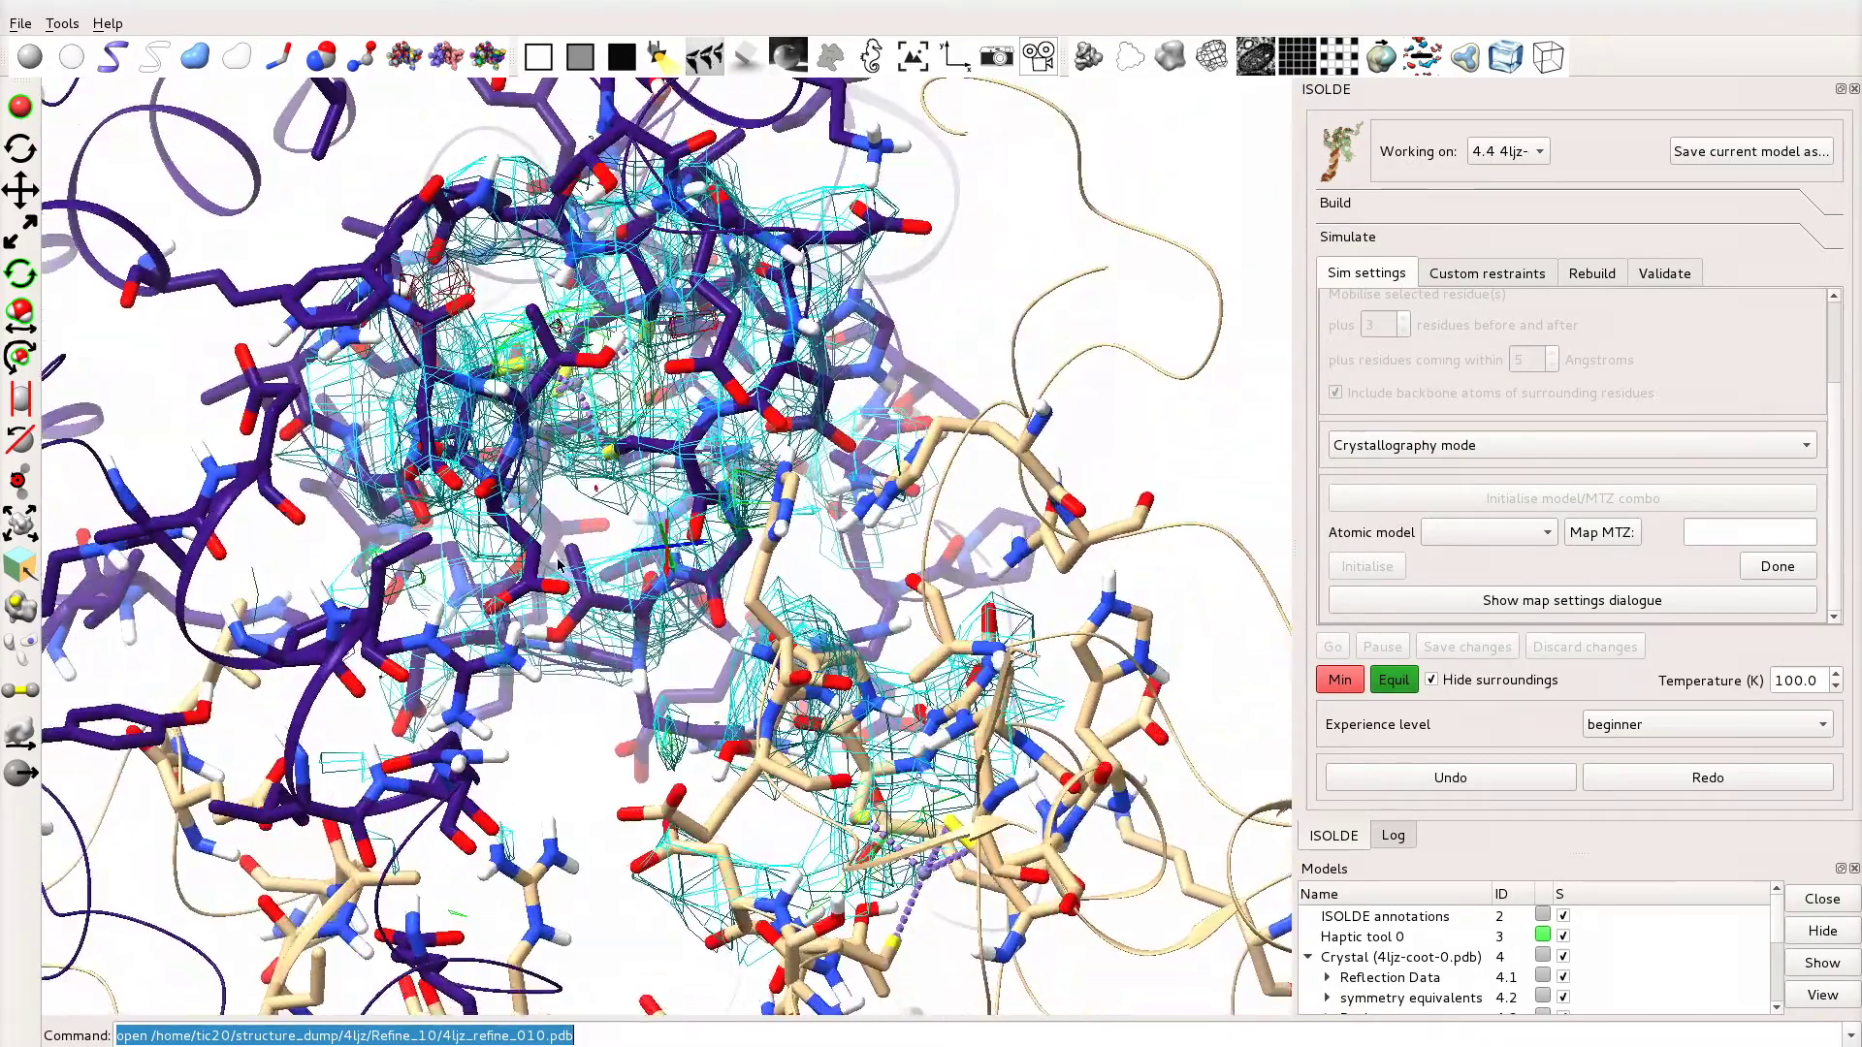
{"action": "scroll", "coordinate": [583, 598], "scroll_direction": "down", "scroll_amount": 3}
{"action": "left_click_drag", "start_coordinate": [821, 644], "coordinate": [745, 588]}
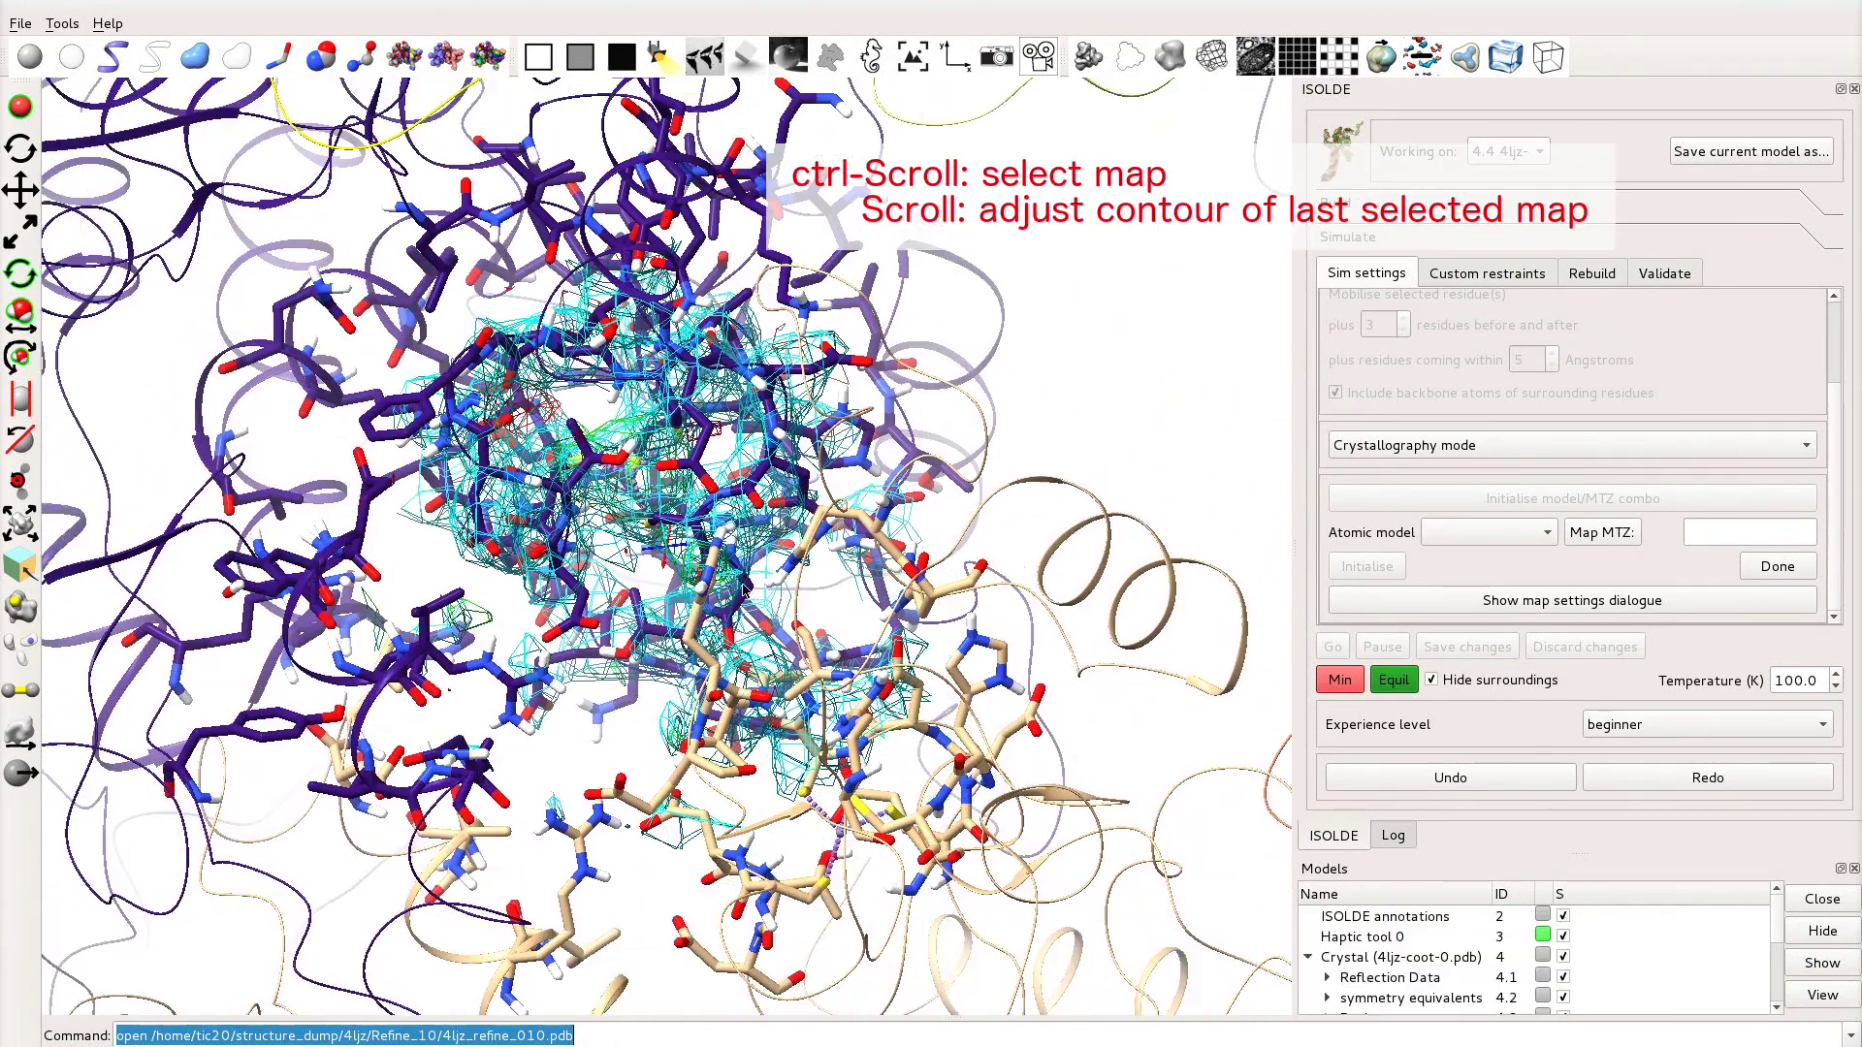
{"action": "middle_click_drag", "start_coordinate": [707, 594], "coordinate": [704, 593]}
{"action": "scroll", "coordinate": [705, 599], "scroll_direction": "down", "scroll_amount": 3}
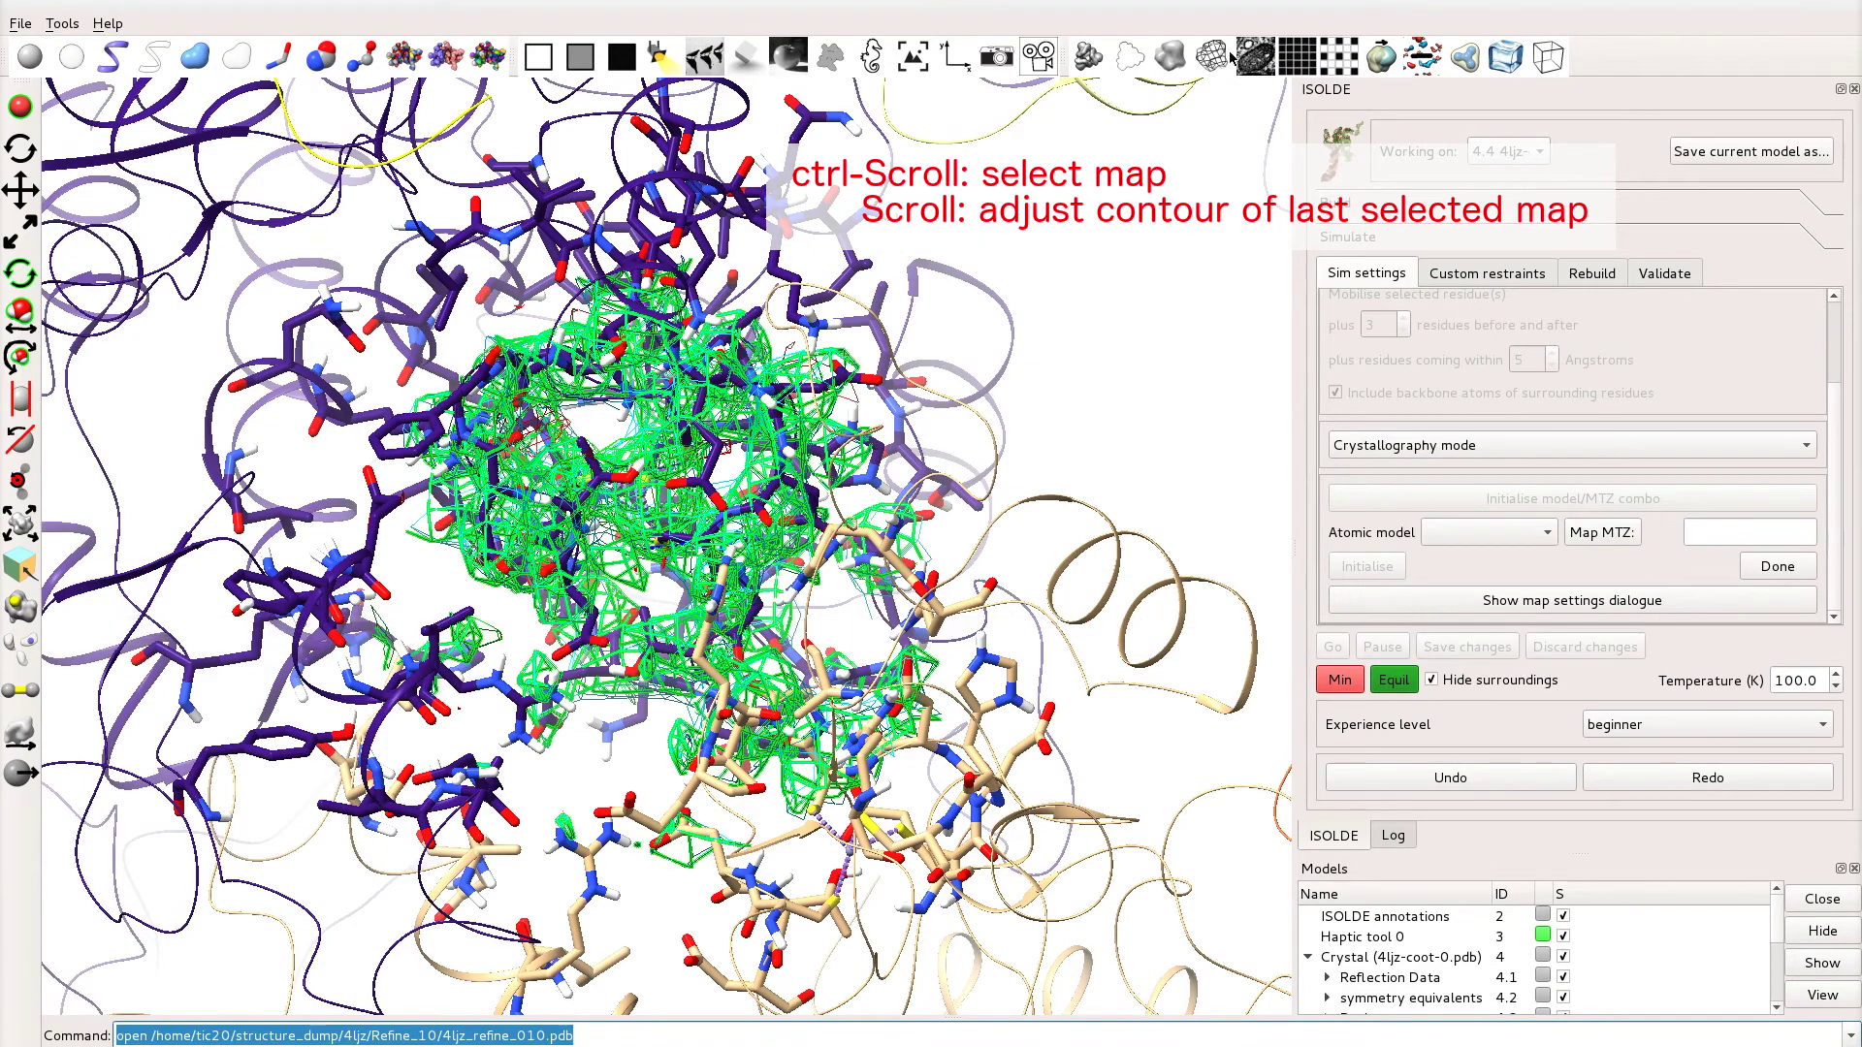
{"action": "left_click", "coordinate": [1164, 53]}
{"action": "left_click", "coordinate": [1509, 59]}
{"action": "scroll", "coordinate": [846, 384], "scroll_direction": "up", "scroll_amount": 3}
{"action": "scroll", "coordinate": [846, 384], "scroll_direction": "up", "scroll_amount": 3}
{"action": "left_click_drag", "start_coordinate": [661, 593], "coordinate": [681, 560]}
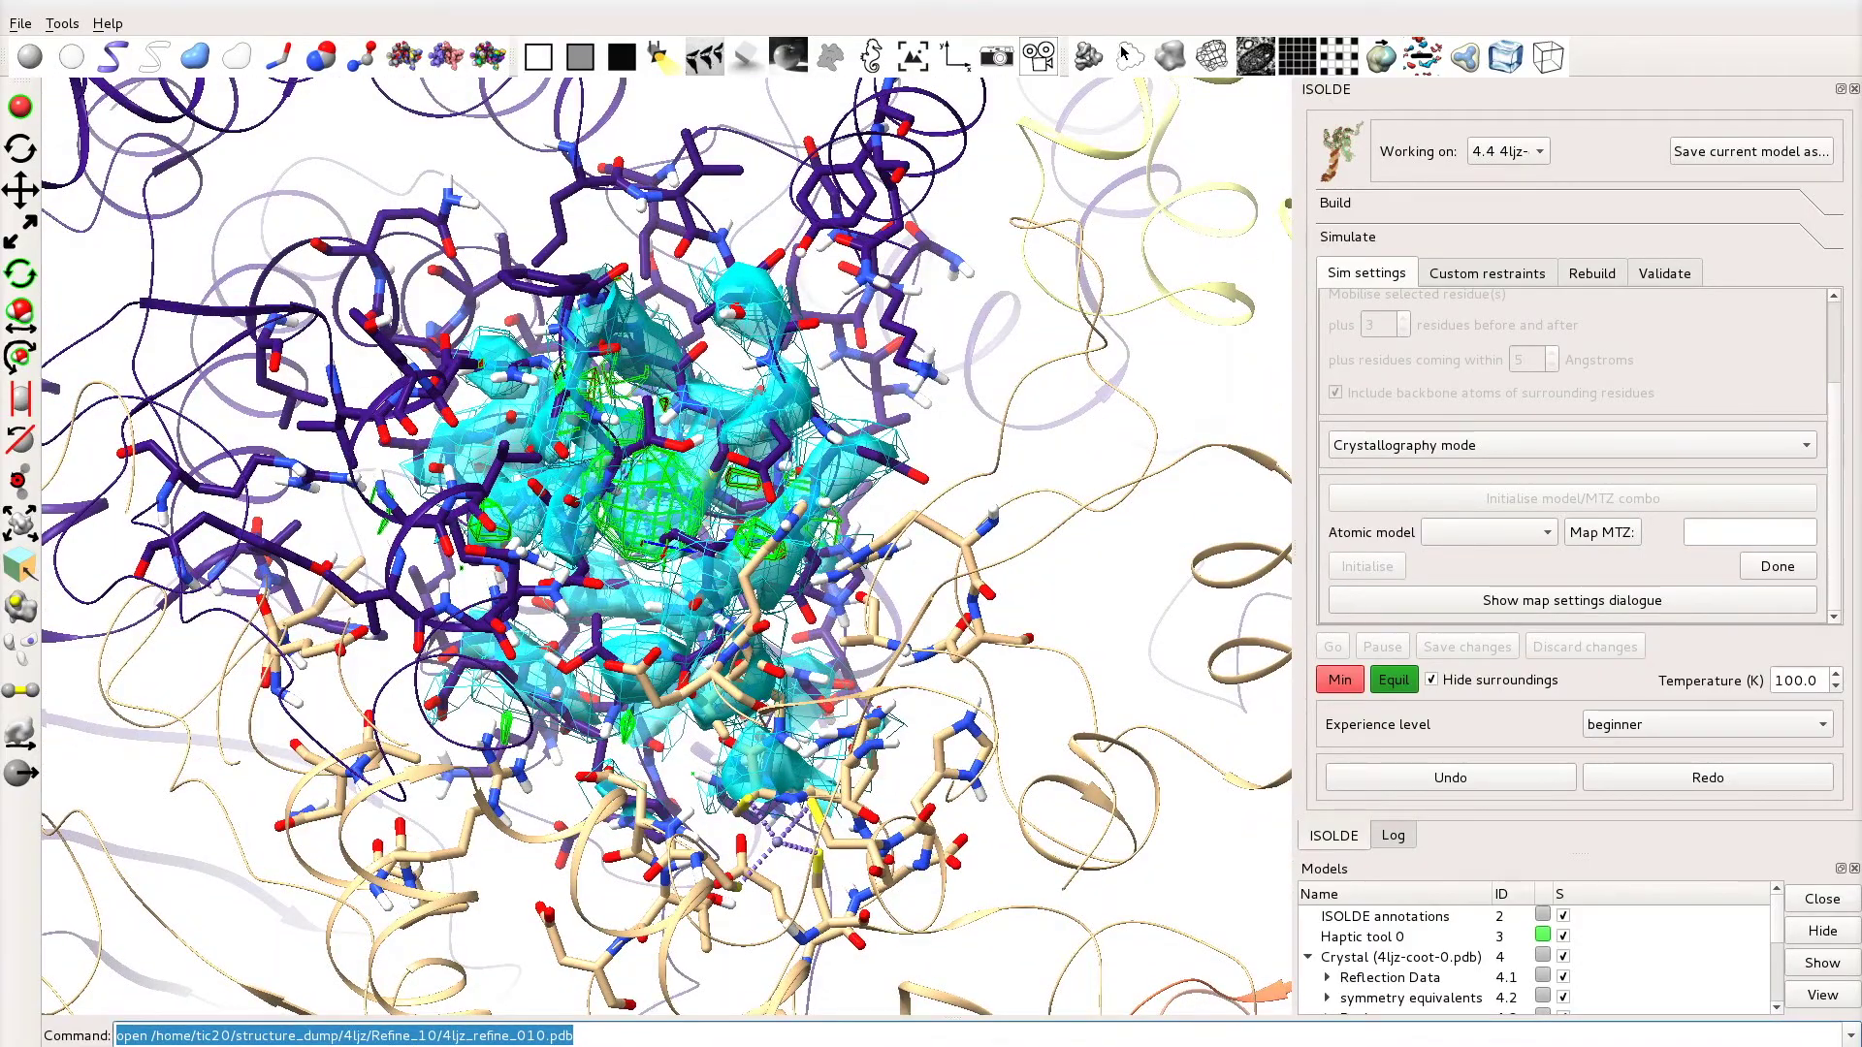
Step: Display the green and red difference map as a solid surface
{"action": "left_click", "coordinate": [1164, 54]}
{"action": "left_click_drag", "start_coordinate": [791, 412], "coordinate": [747, 470]}
{"action": "right_click_drag", "start_coordinate": [747, 471], "coordinate": [787, 598]}
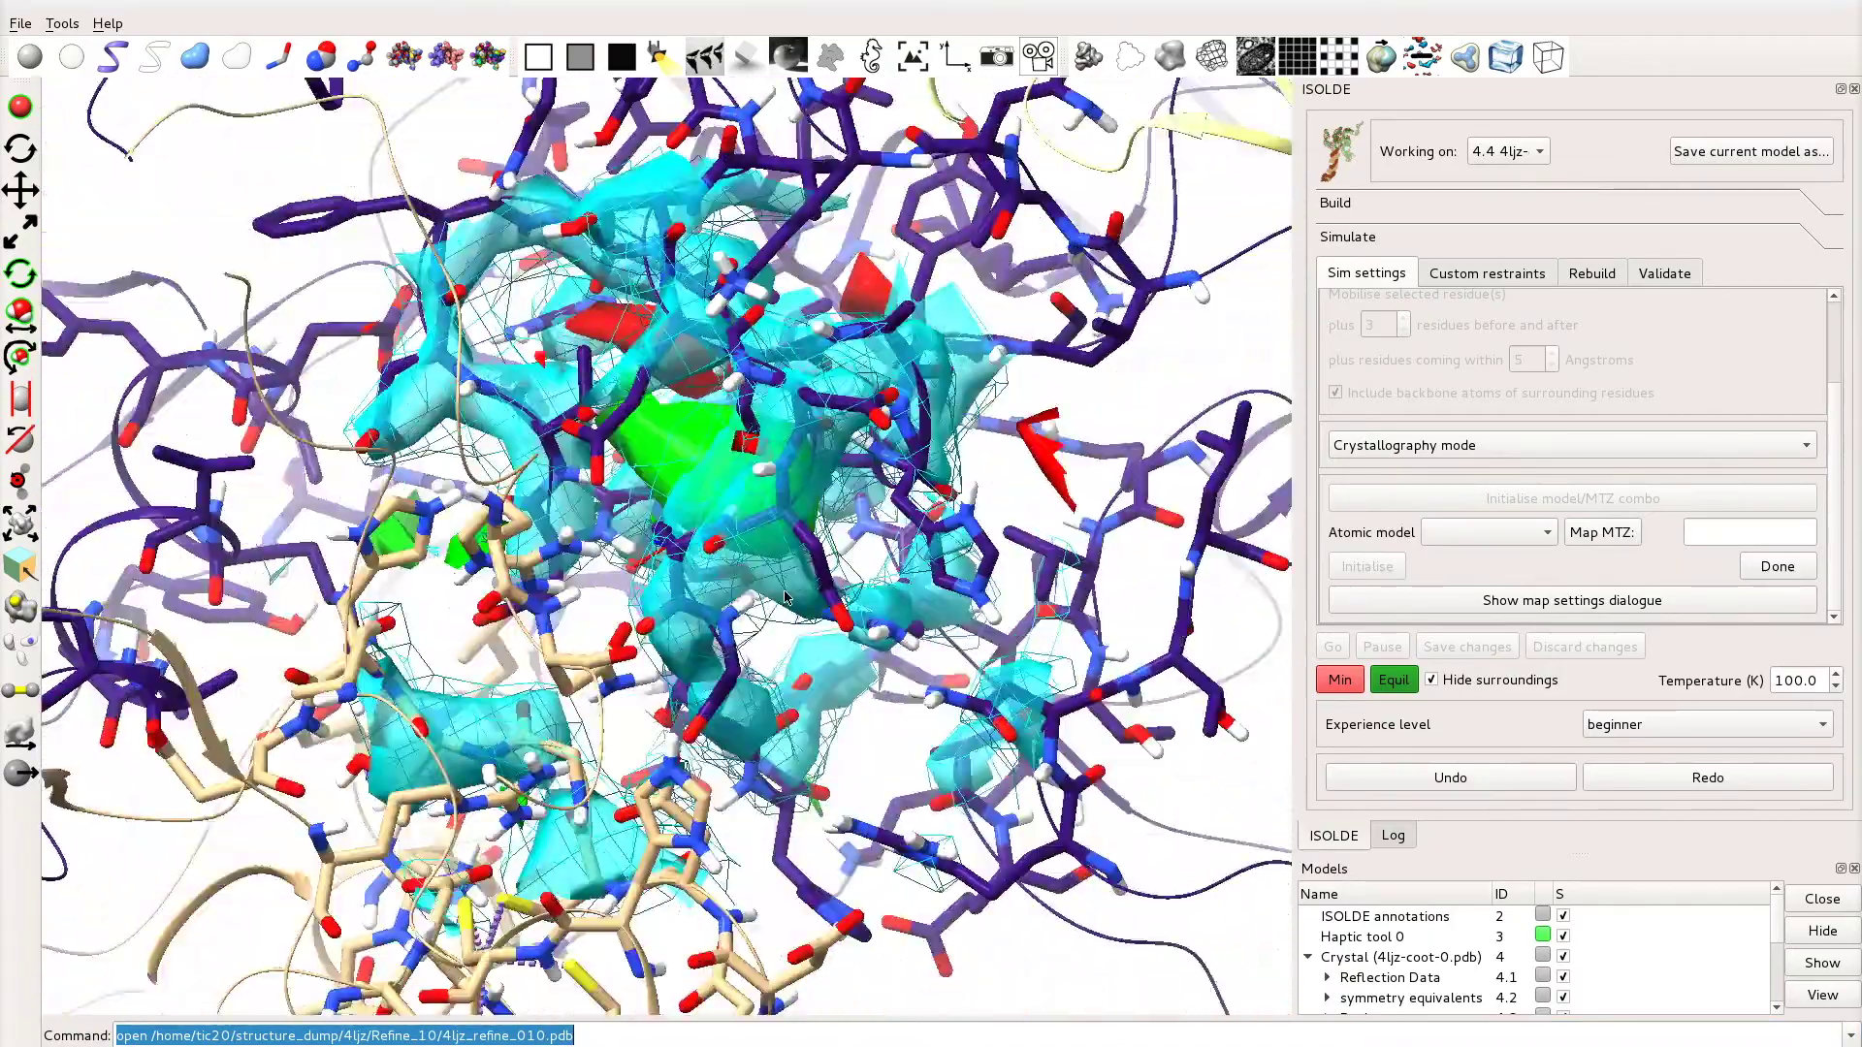
{"action": "left_click_drag", "start_coordinate": [784, 591], "coordinate": [793, 593]}
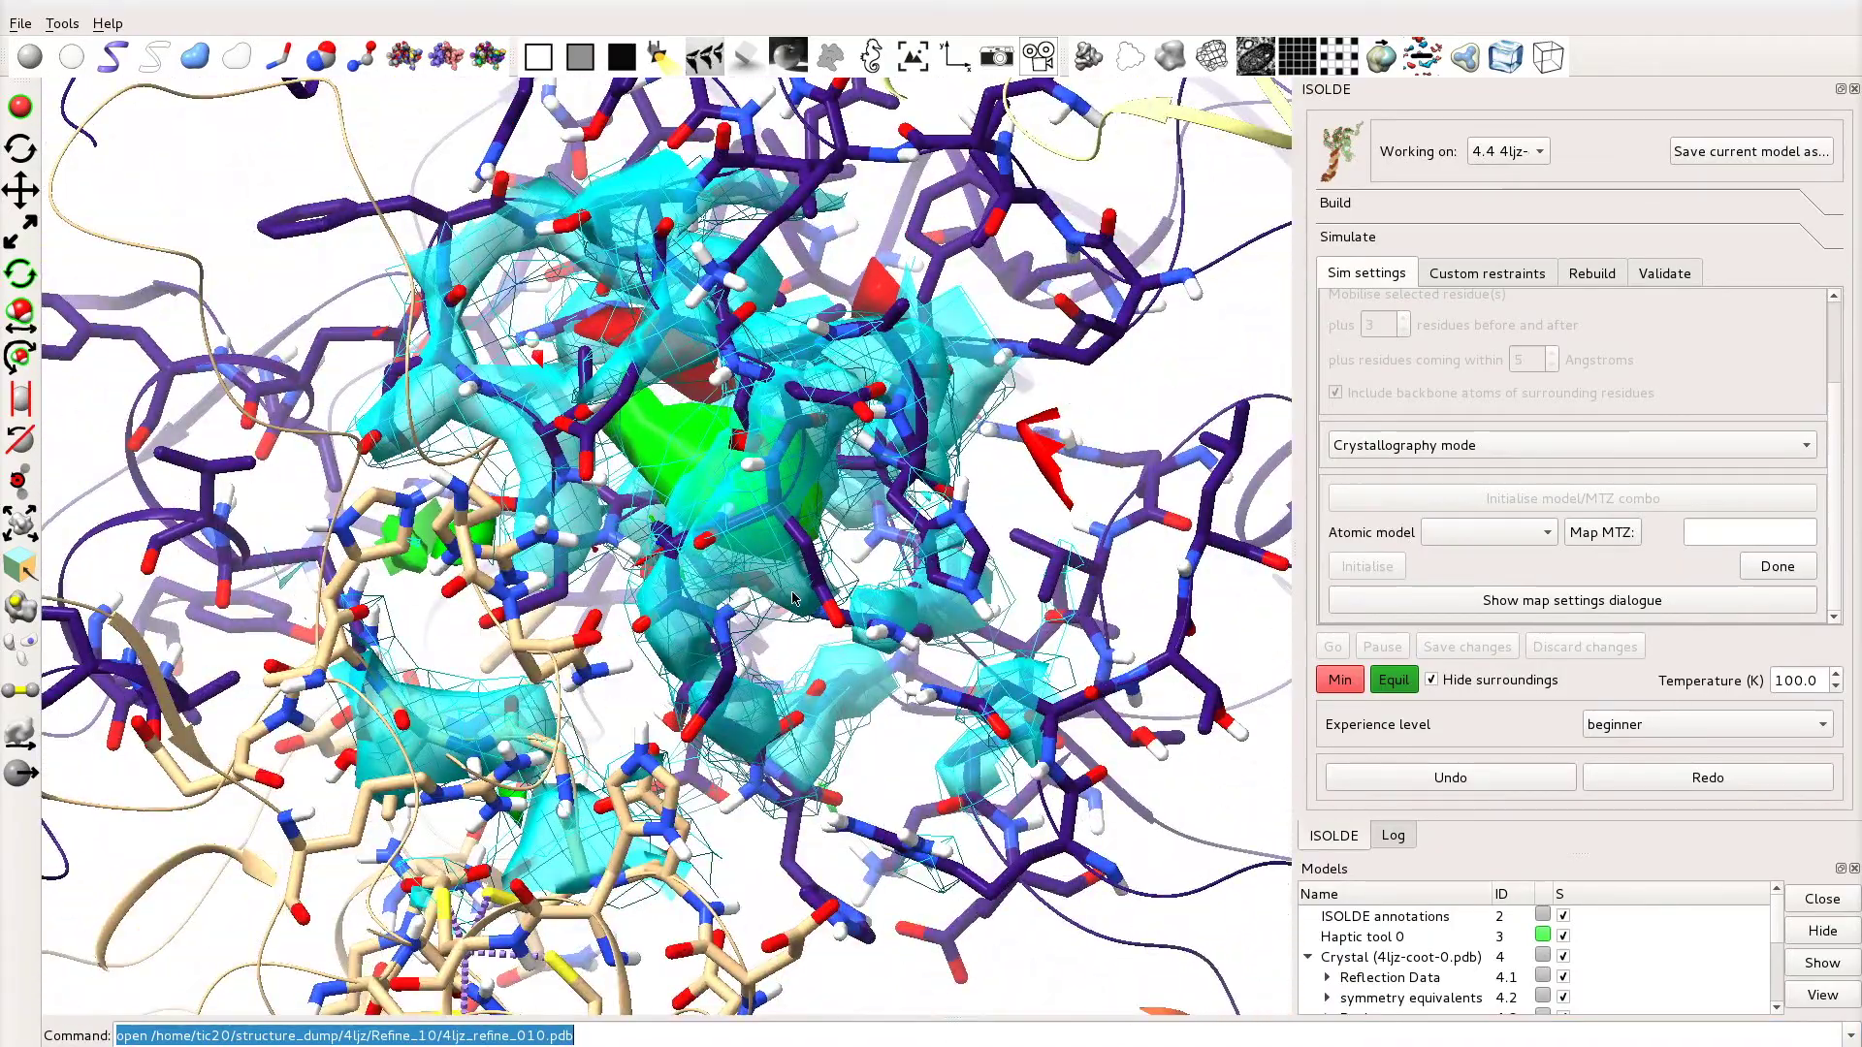
Step: Select the cyan wireframe density map and lower its contour level
{"action": "scroll", "coordinate": [797, 610], "scroll_direction": "down", "scroll_amount": 1, "text": "ctrl"}
{"action": "scroll", "coordinate": [797, 610], "scroll_direction": "down", "scroll_amount": 2, "text": "ctrl"}
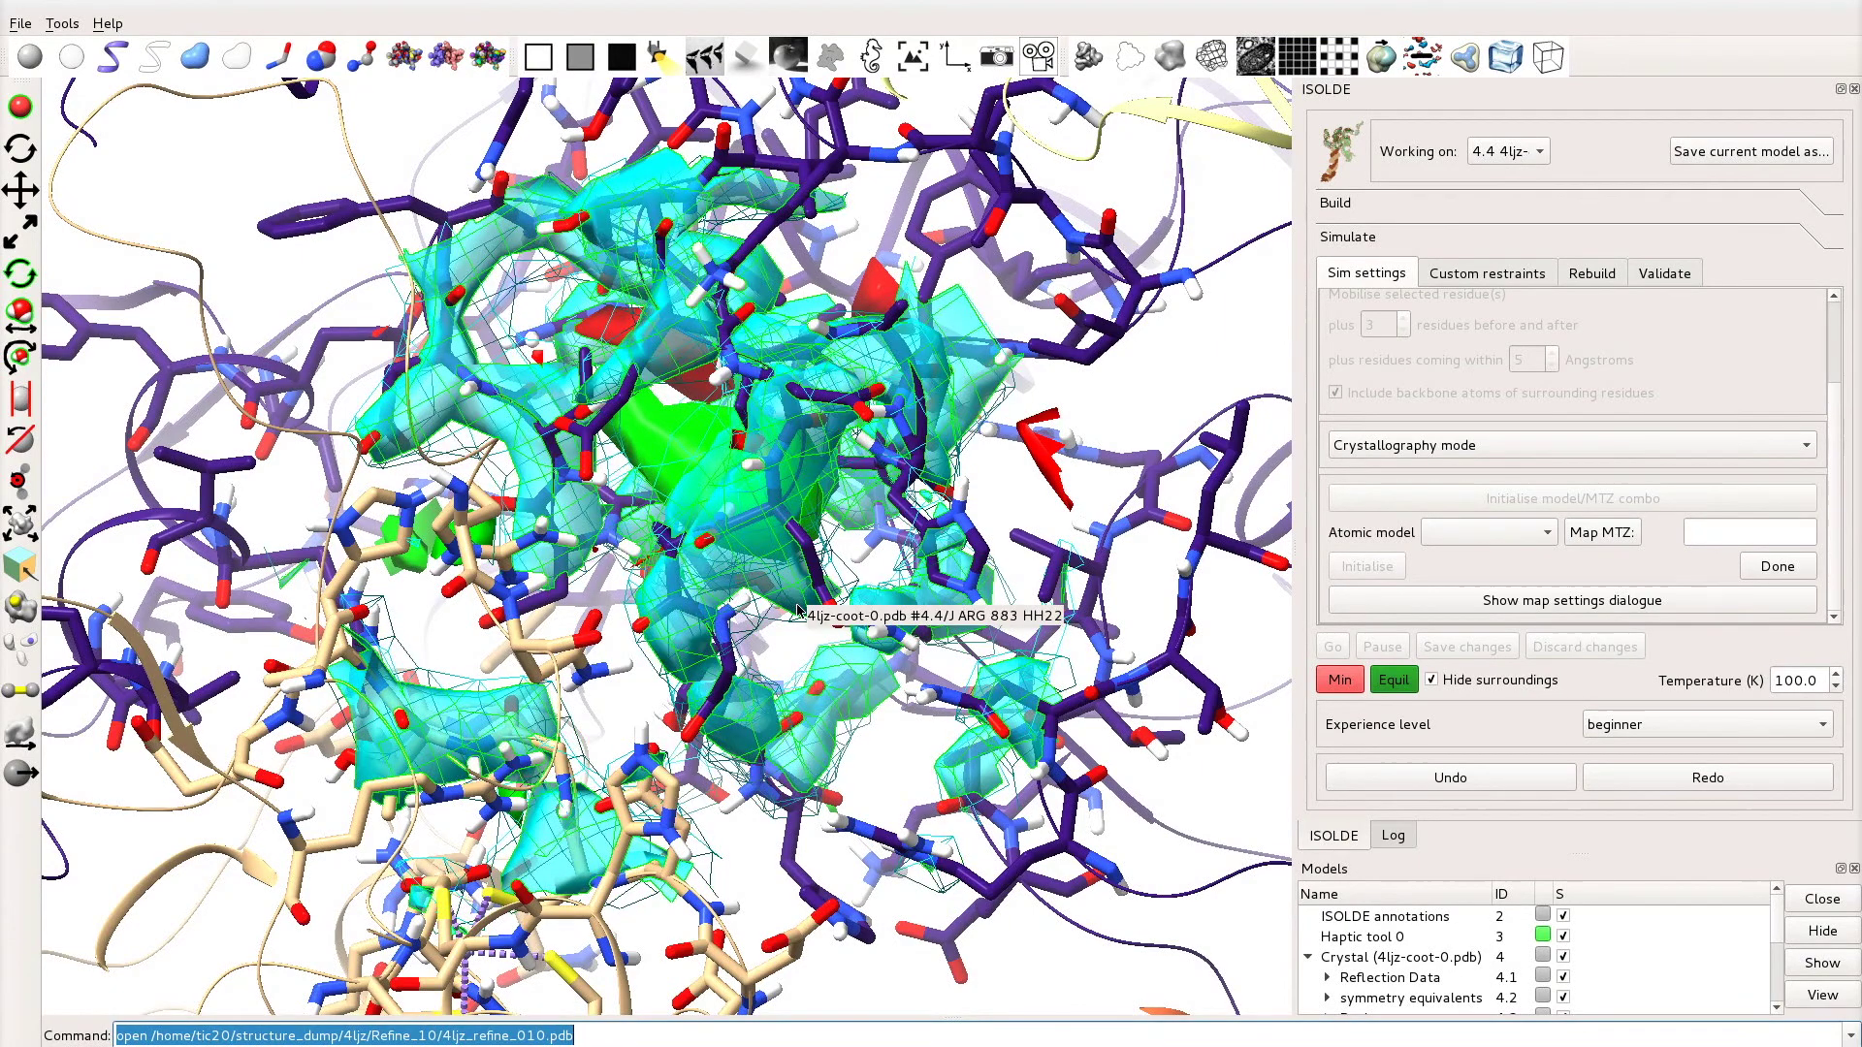
{"action": "scroll", "coordinate": [797, 610], "scroll_direction": "down", "scroll_amount": 4, "text": "ctrl"}
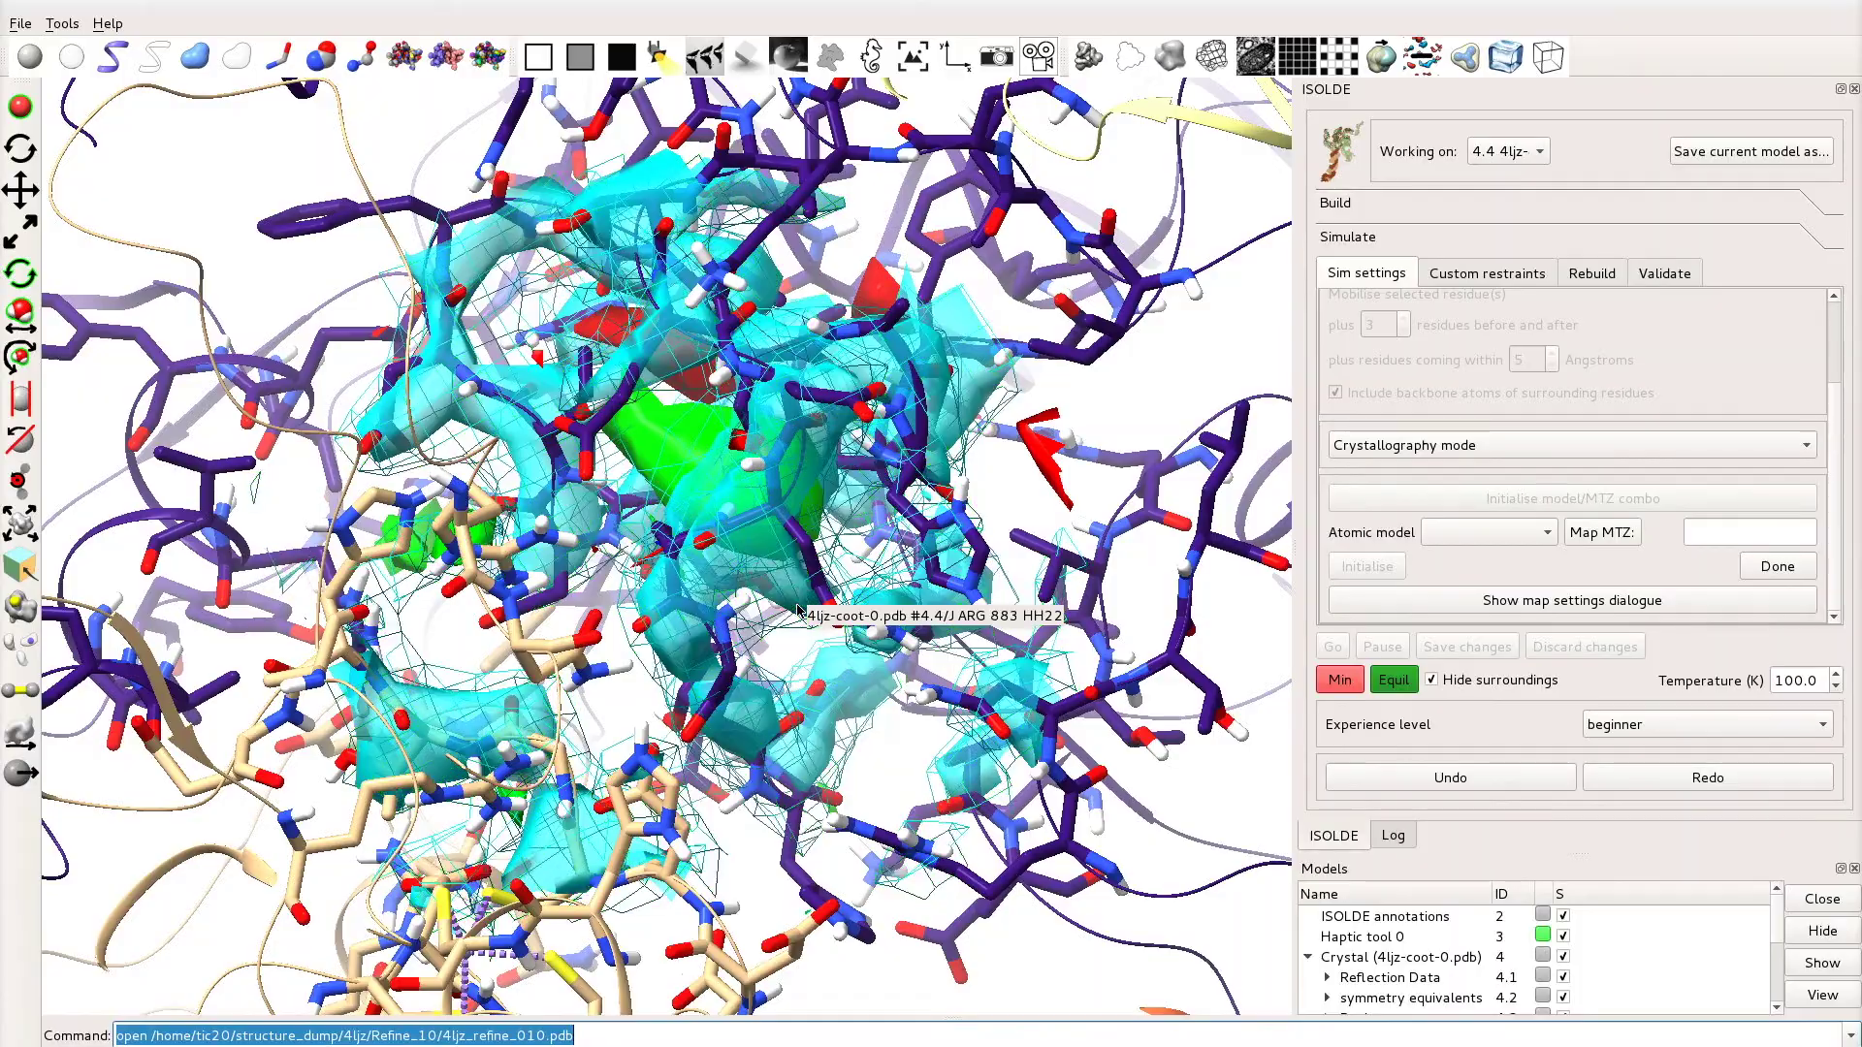
Step: Select an atom of cysteine 814 in chain J beside the green difference density and expand the selection beyond that atom
{"action": "left_click_drag", "start_coordinate": [797, 609], "coordinate": [611, 630]}
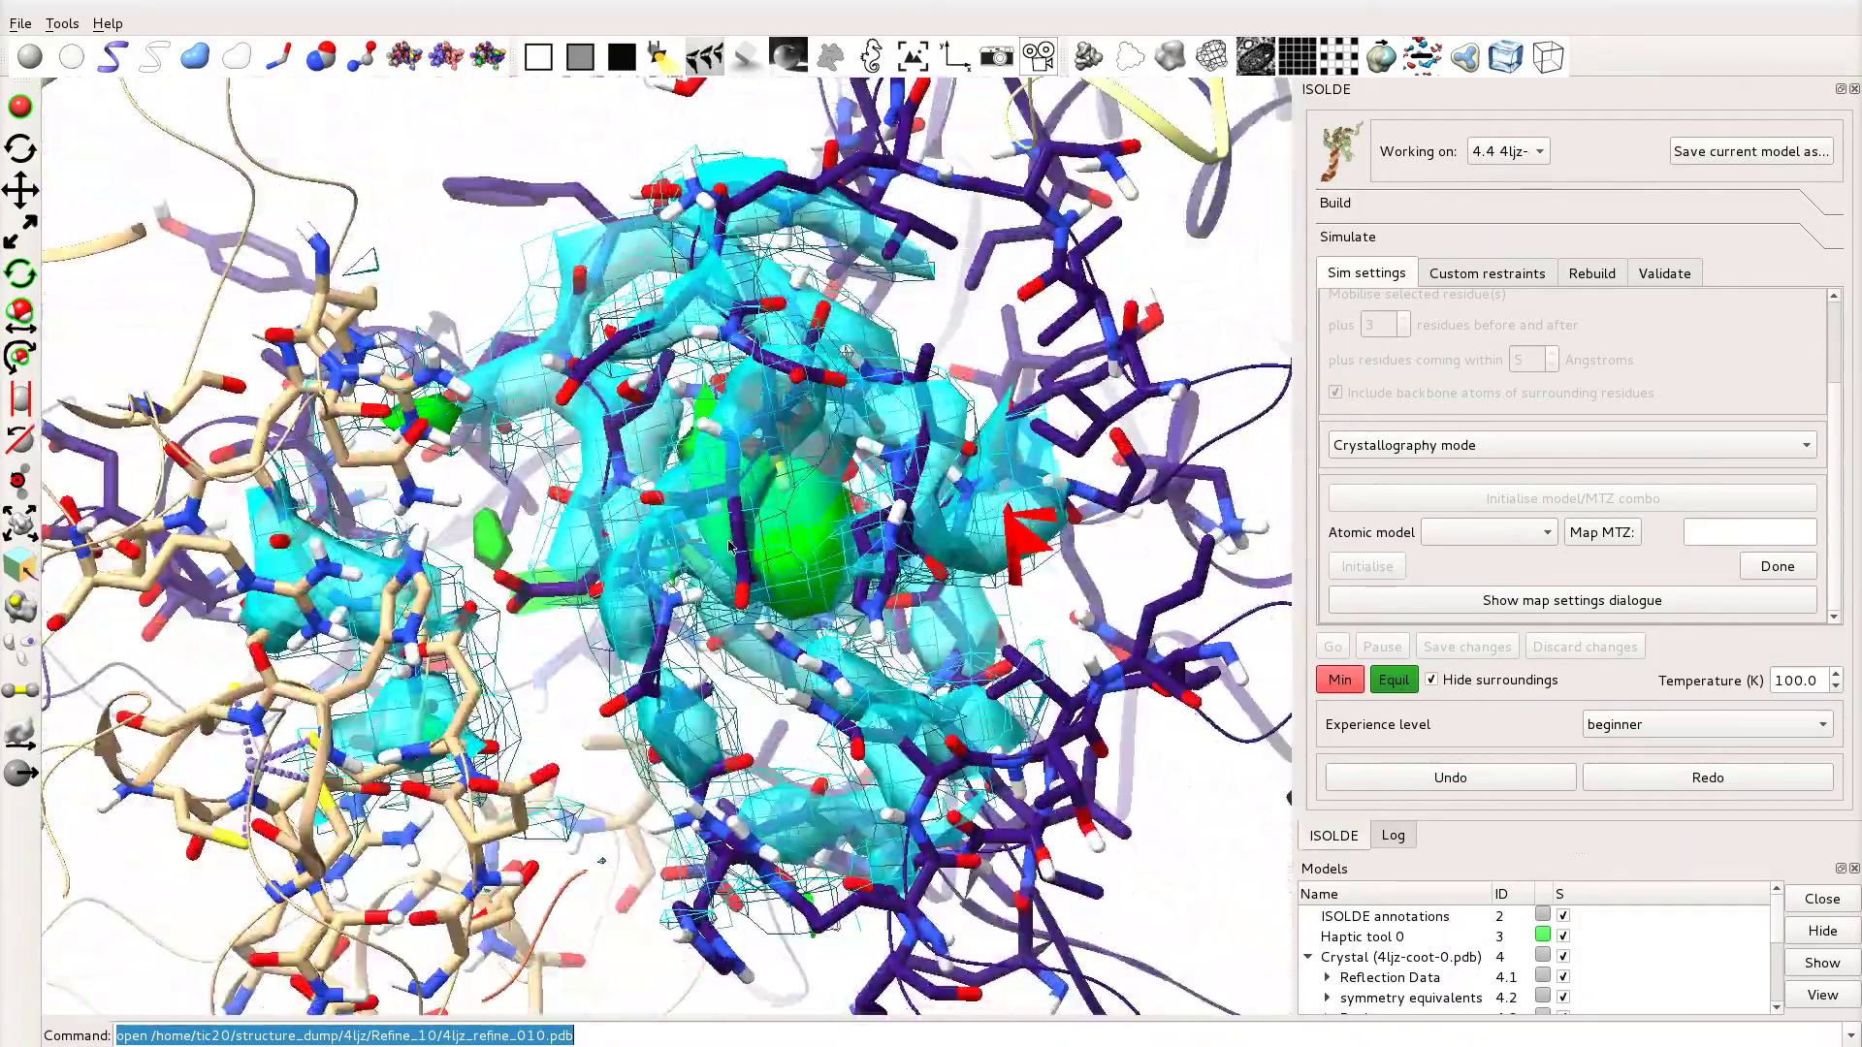
{"action": "right_click_drag", "start_coordinate": [611, 631], "coordinate": [616, 785]}
{"action": "left_click_drag", "start_coordinate": [616, 785], "coordinate": [530, 590]}
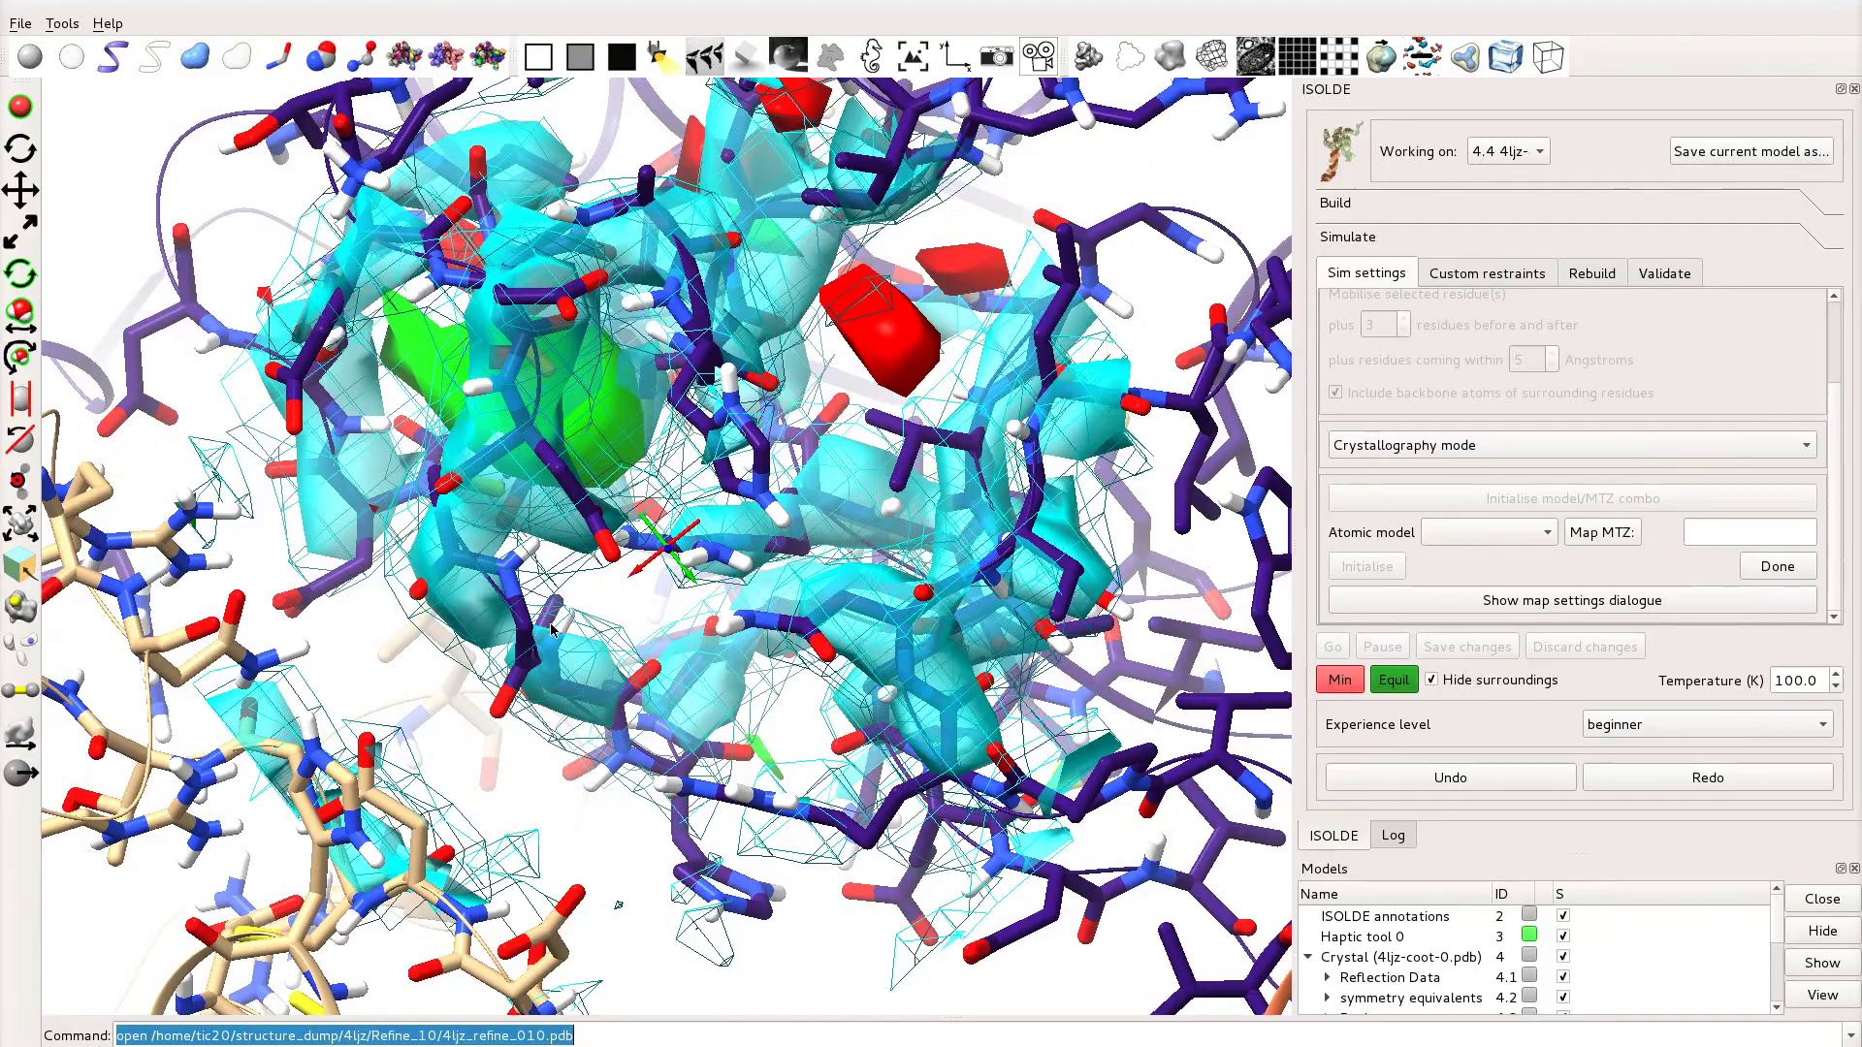
{"action": "left_click_drag", "start_coordinate": [551, 623], "coordinate": [554, 631]}
{"action": "left_click_drag", "start_coordinate": [665, 584], "coordinate": [718, 488]}
{"action": "scroll", "coordinate": [733, 330], "scroll_direction": "up", "scroll_amount": 3}
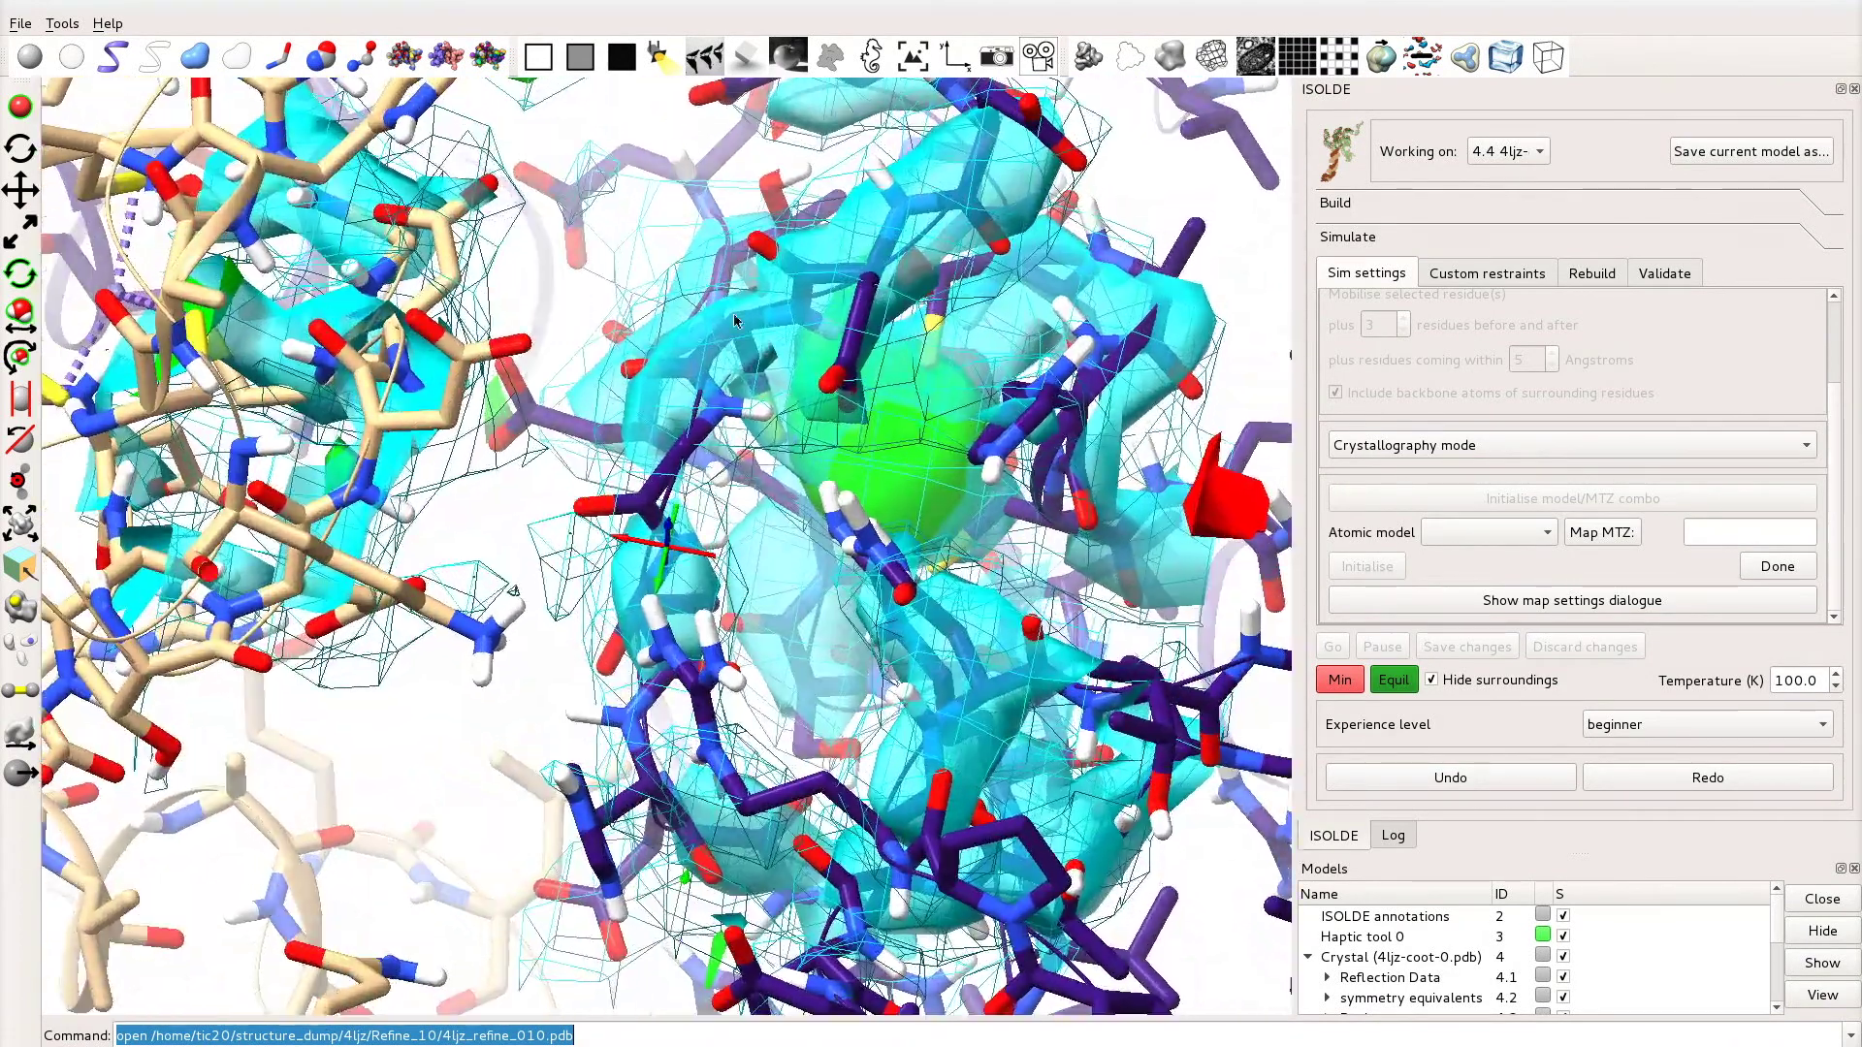
{"action": "left_click", "coordinate": [833, 329], "text": "ctrl"}
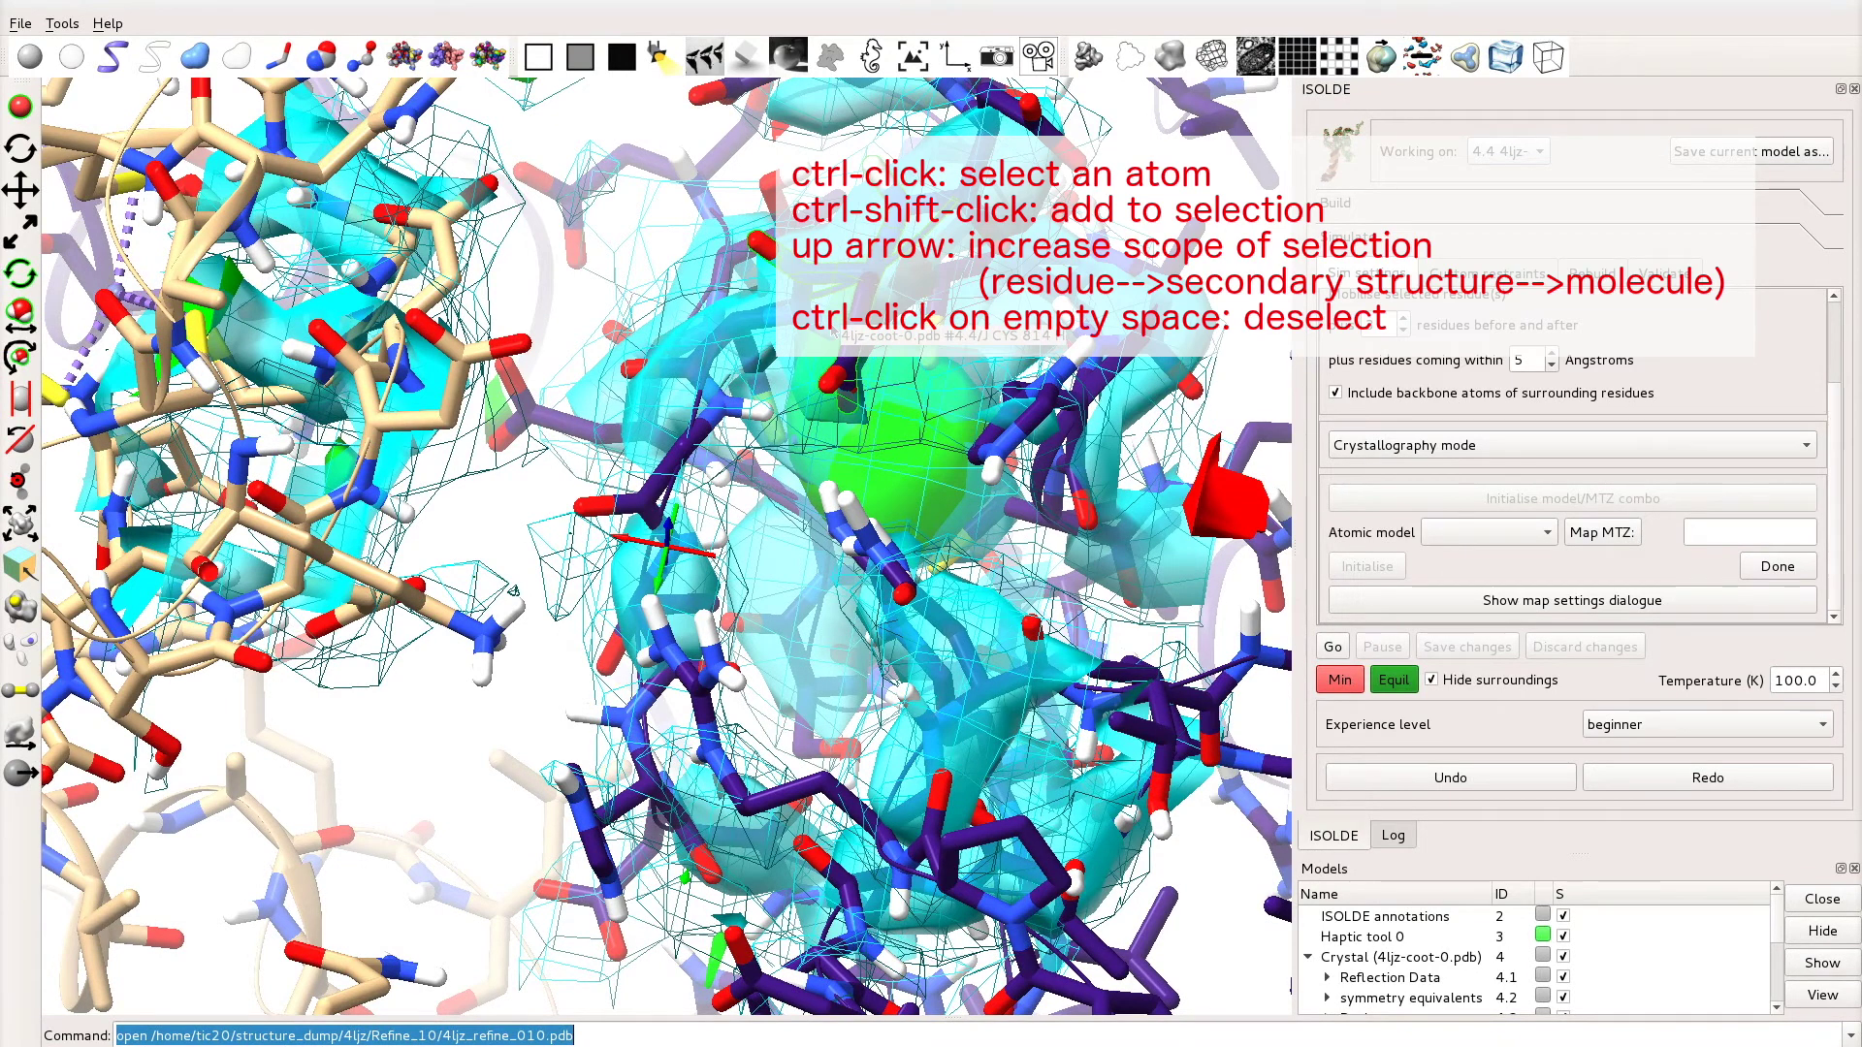
{"action": "key", "text": "Up"}
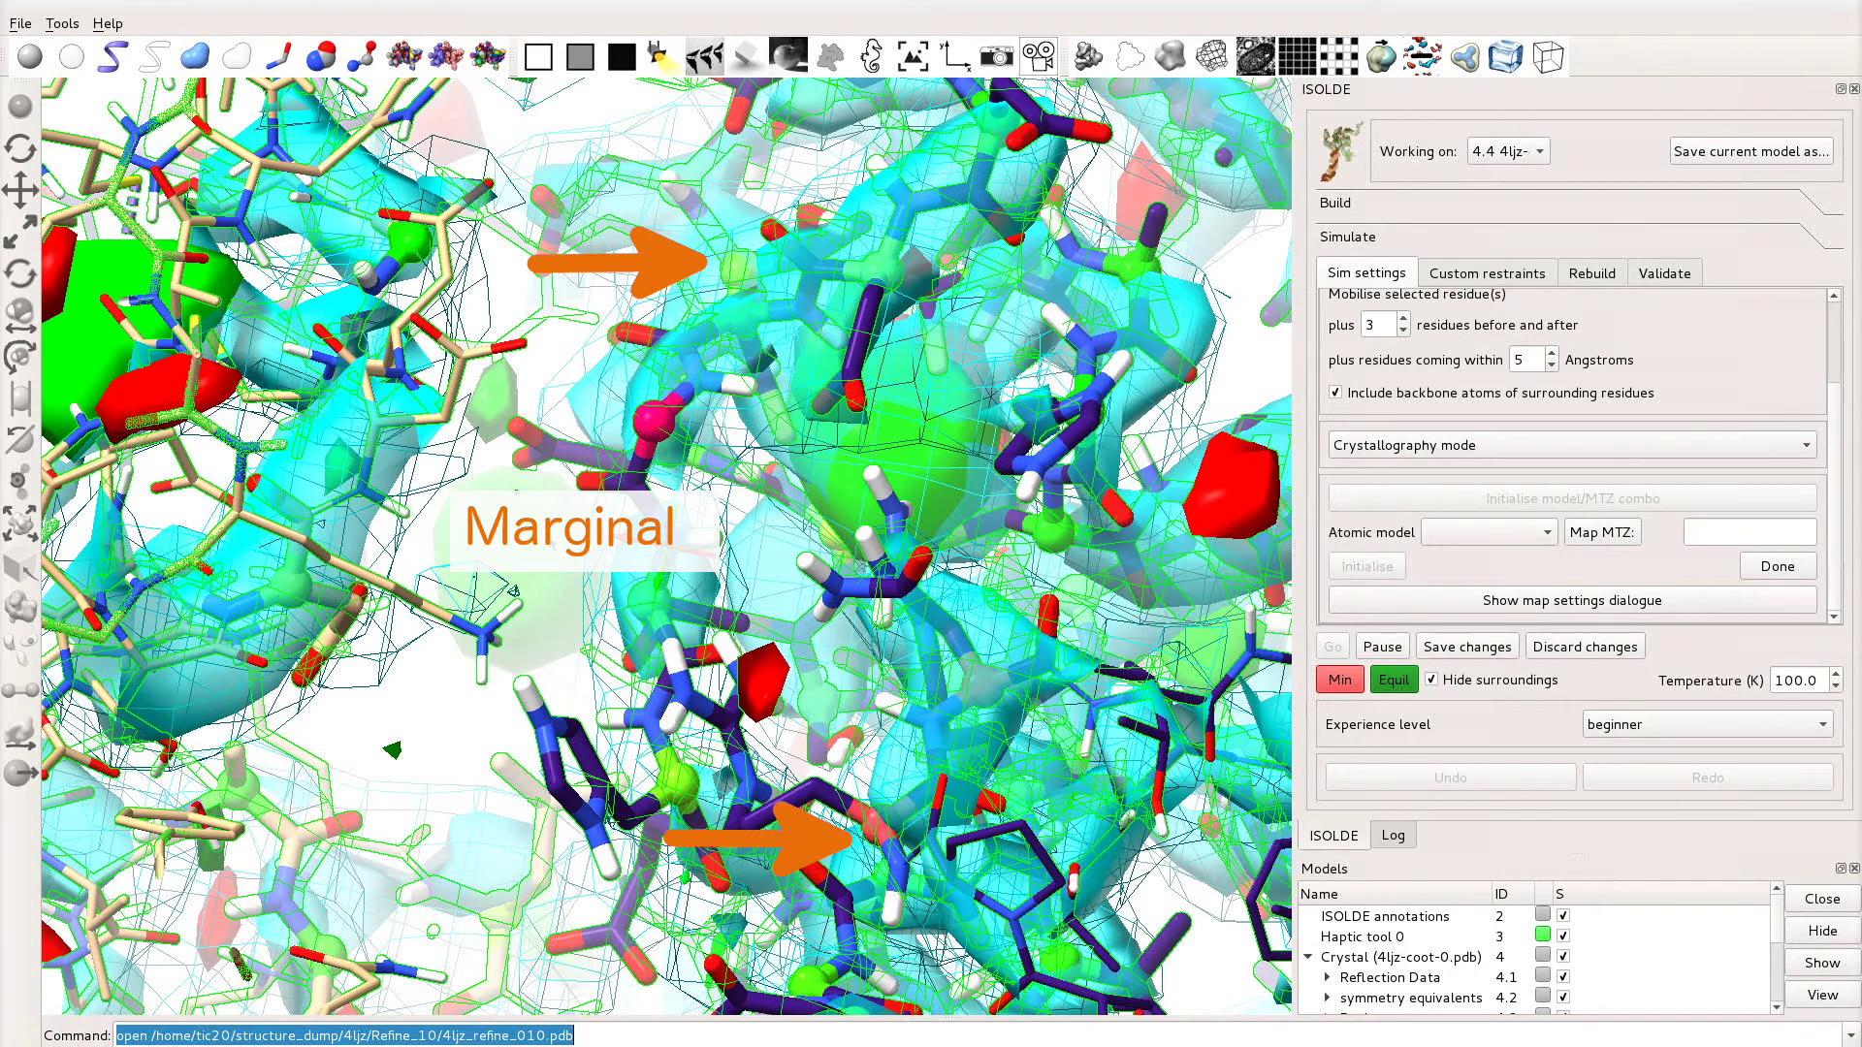
Step: Clear the atom selection and view the whole region included in the running simulation
{"action": "left_click", "coordinate": [570, 567], "text": "ctrl"}
{"action": "left_click_drag", "start_coordinate": [569, 568], "coordinate": [576, 584]}
{"action": "scroll", "coordinate": [826, 475], "scroll_direction": "down", "scroll_amount": 5}
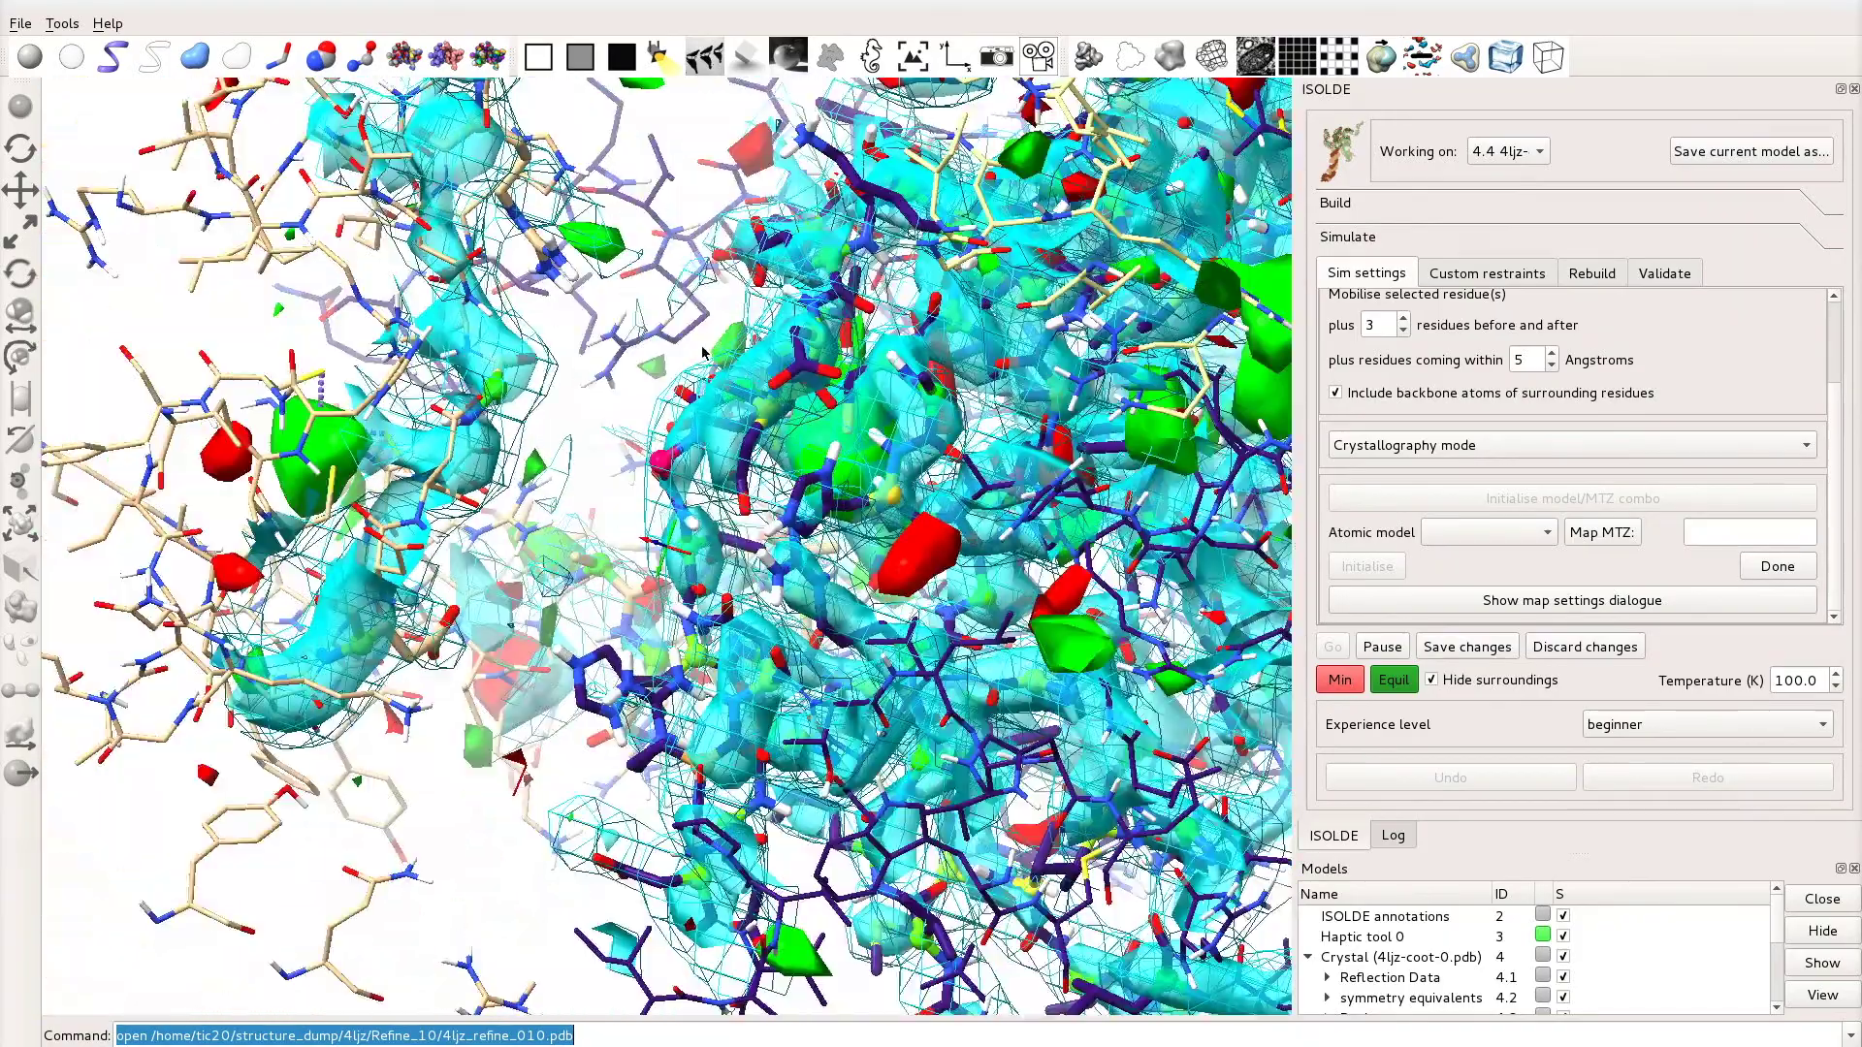
{"action": "scroll", "coordinate": [761, 540], "scroll_direction": "down", "scroll_amount": 8}
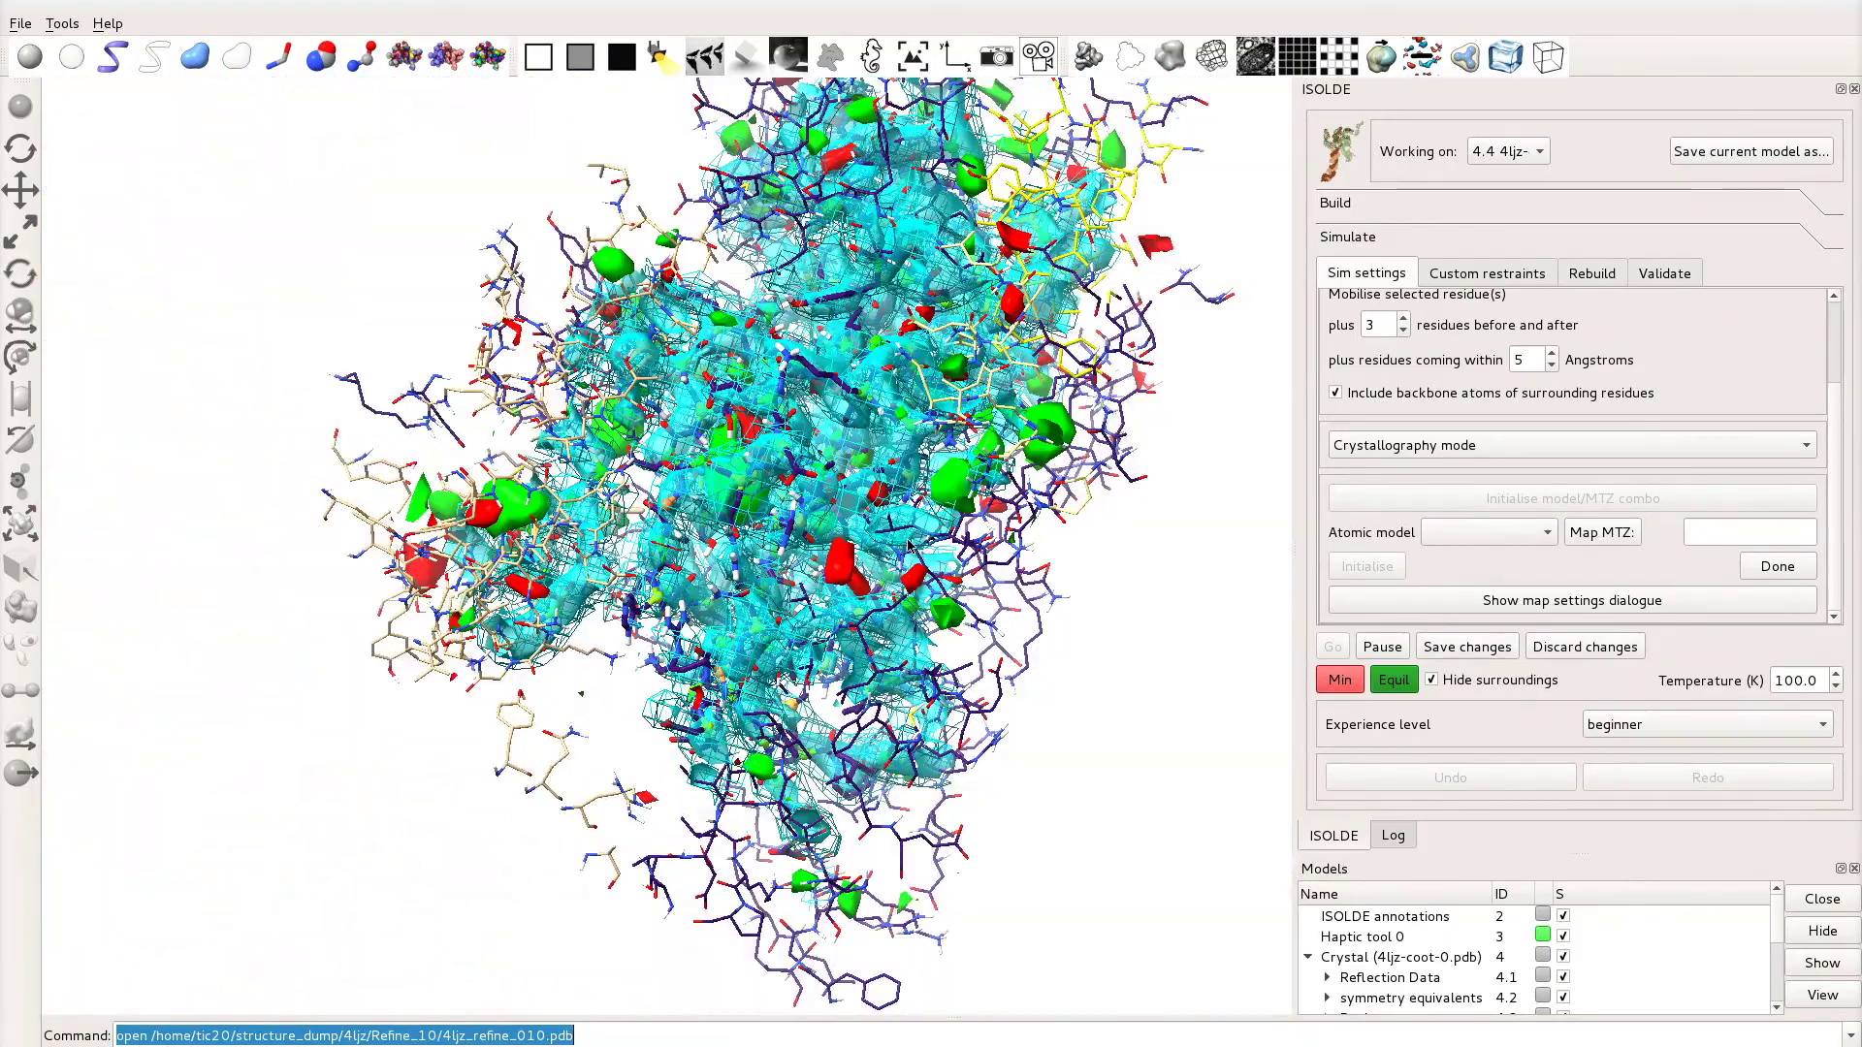
Step: Pause the simulation and examine a region of the model around the green and red difference density up close
{"action": "left_click_drag", "start_coordinate": [989, 574], "coordinate": [1478, 628]}
{"action": "left_click", "coordinate": [1381, 647]}
{"action": "scroll", "coordinate": [679, 648], "scroll_direction": "up", "scroll_amount": 10}
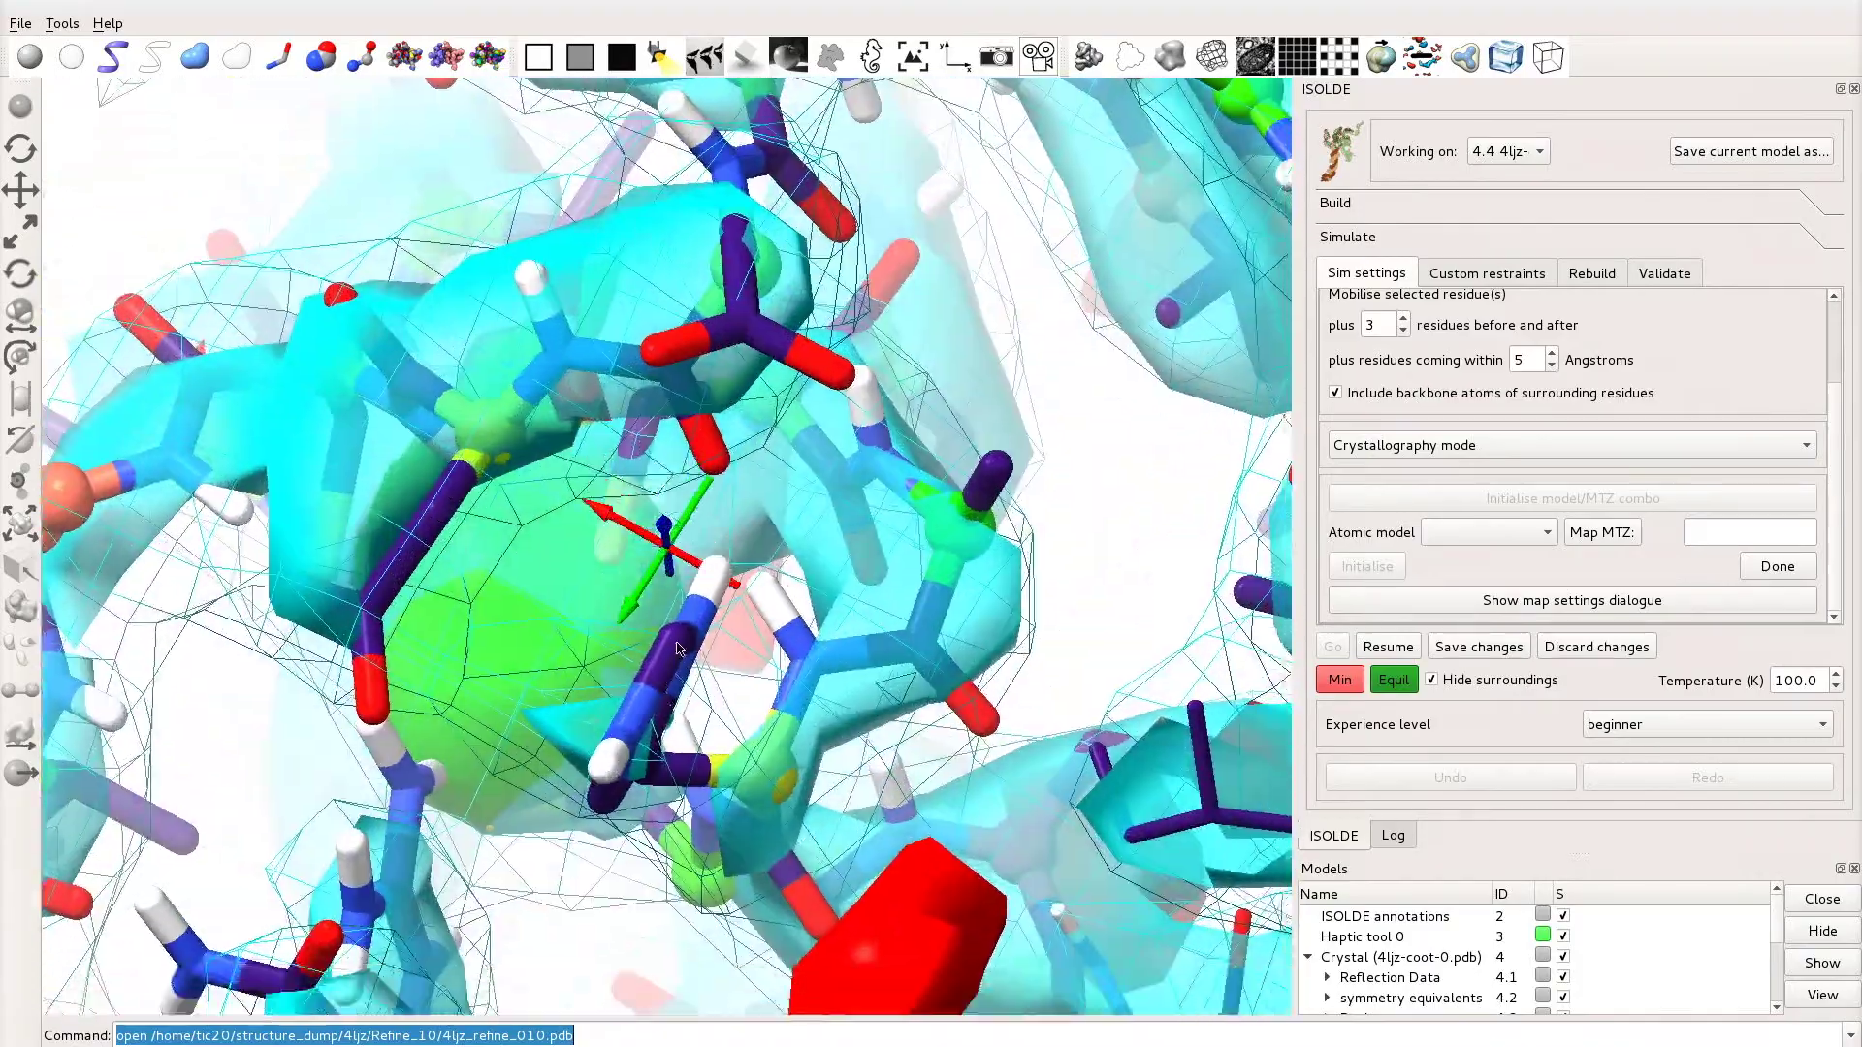
{"action": "left_click_drag", "start_coordinate": [678, 648], "coordinate": [874, 476]}
{"action": "scroll", "coordinate": [873, 476], "scroll_direction": "down", "scroll_amount": 3}
{"action": "scroll", "coordinate": [873, 480], "scroll_direction": "down", "scroll_amount": 1, "text": "ctrl"}
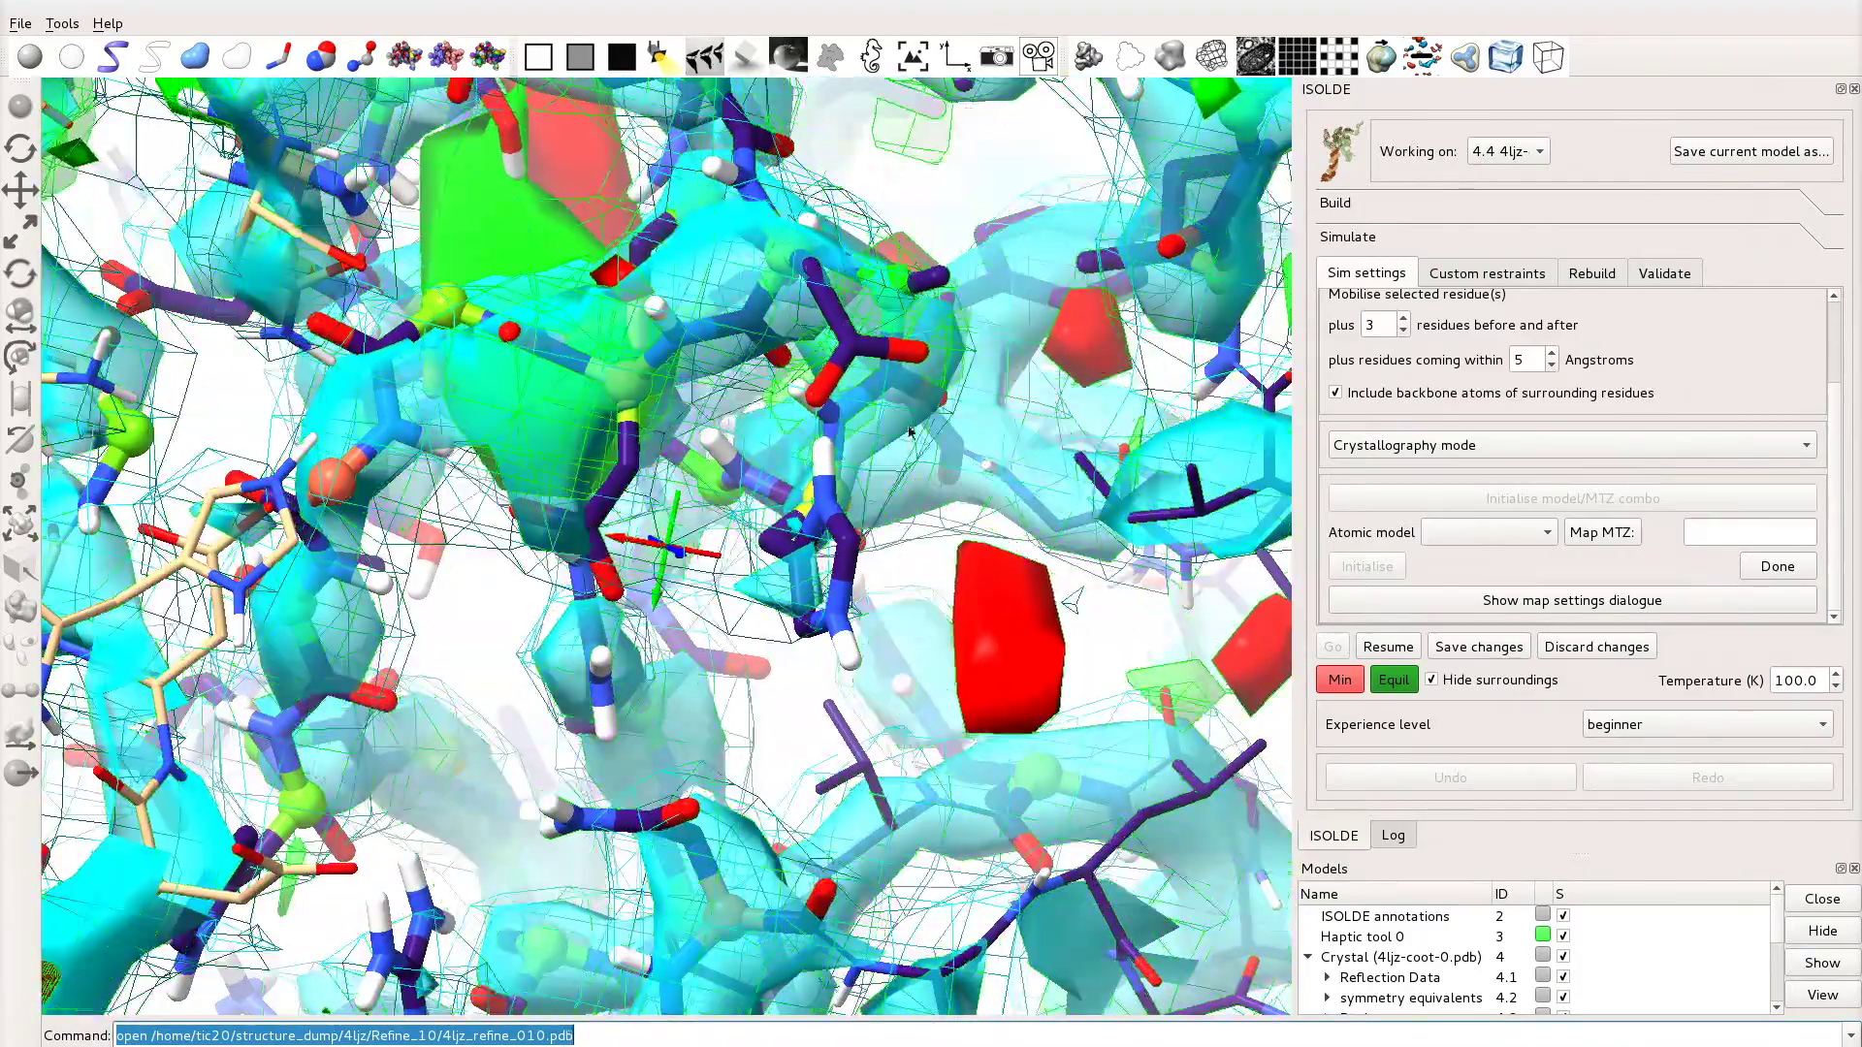
{"action": "scroll", "coordinate": [835, 561], "scroll_direction": "down", "scroll_amount": 1, "text": "ctrl"}
{"action": "left_click_drag", "start_coordinate": [909, 432], "coordinate": [1212, 728]}
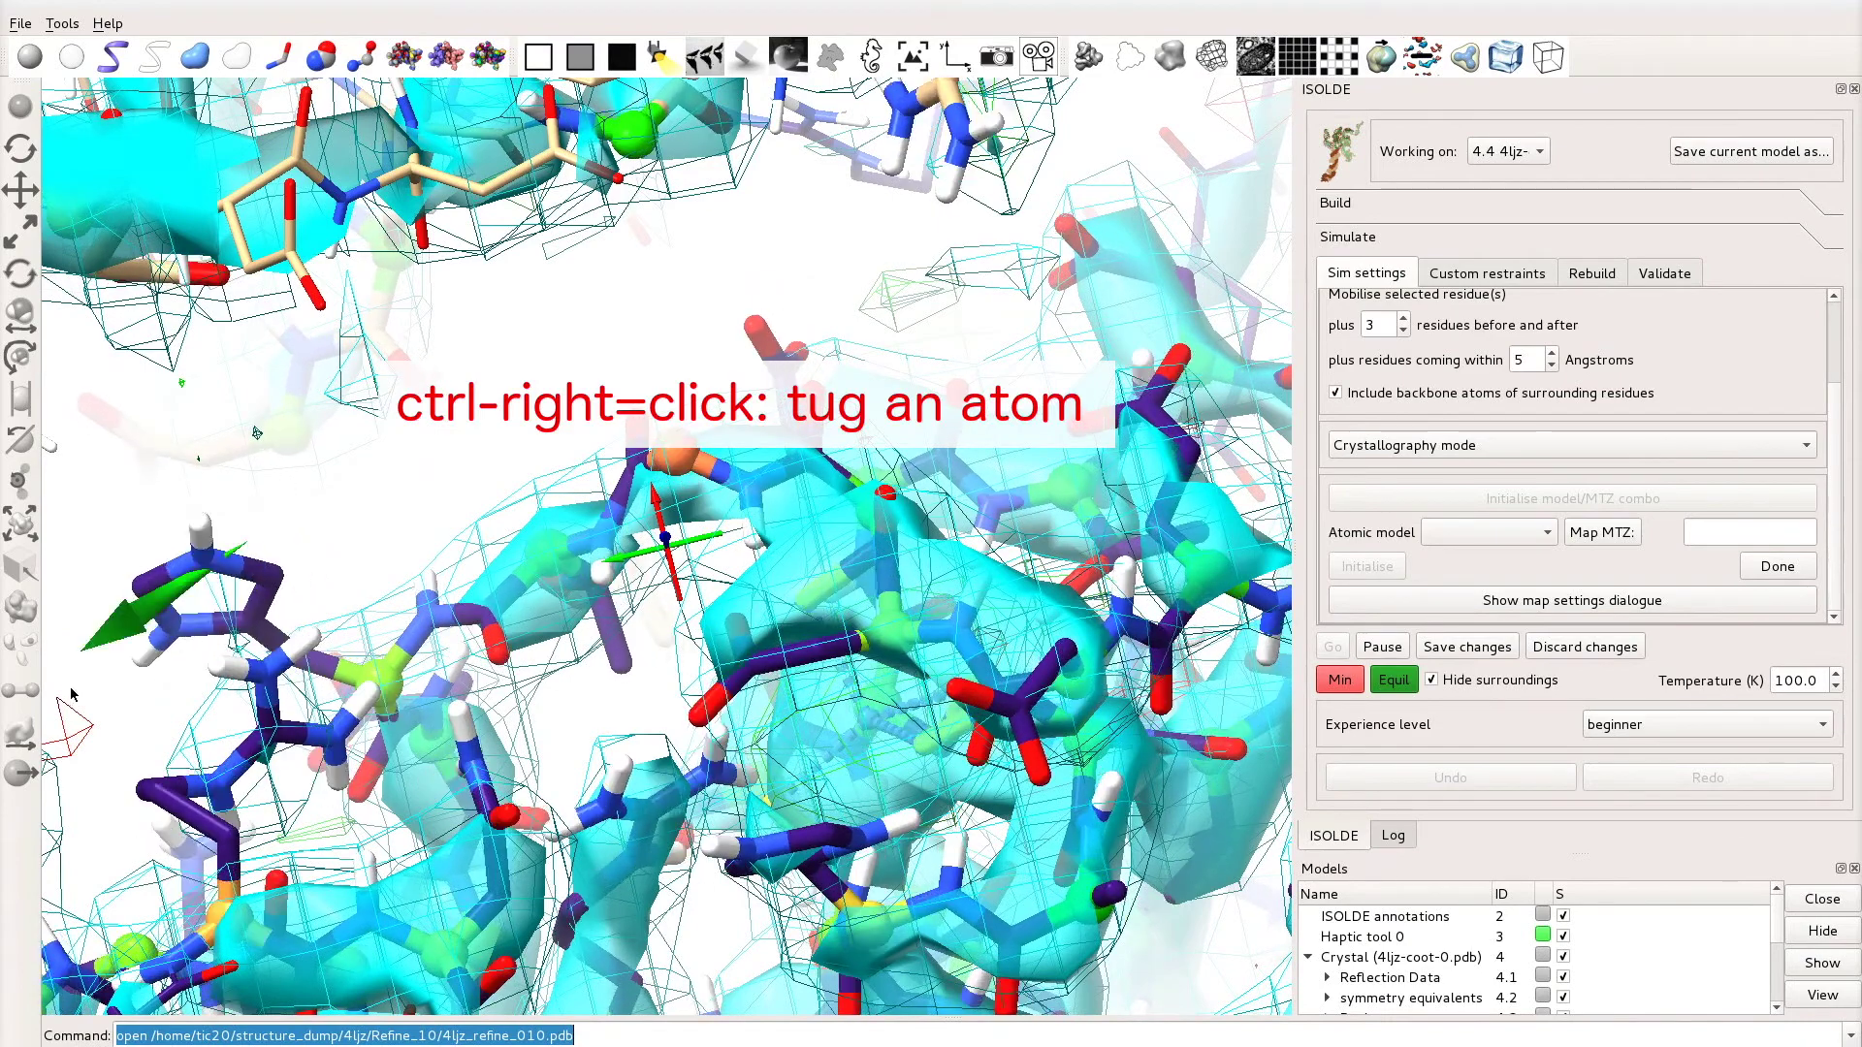
Step: Tug a side-chain atom at the edge of the density in the running simulation, and pause the simulation
{"action": "right_click_drag", "start_coordinate": [72, 694], "coordinate": [174, 590], "text": "ctrl"}
{"action": "left_click_drag", "start_coordinate": [270, 536], "coordinate": [270, 260]}
{"action": "left_click_drag", "start_coordinate": [735, 677], "coordinate": [682, 431]}
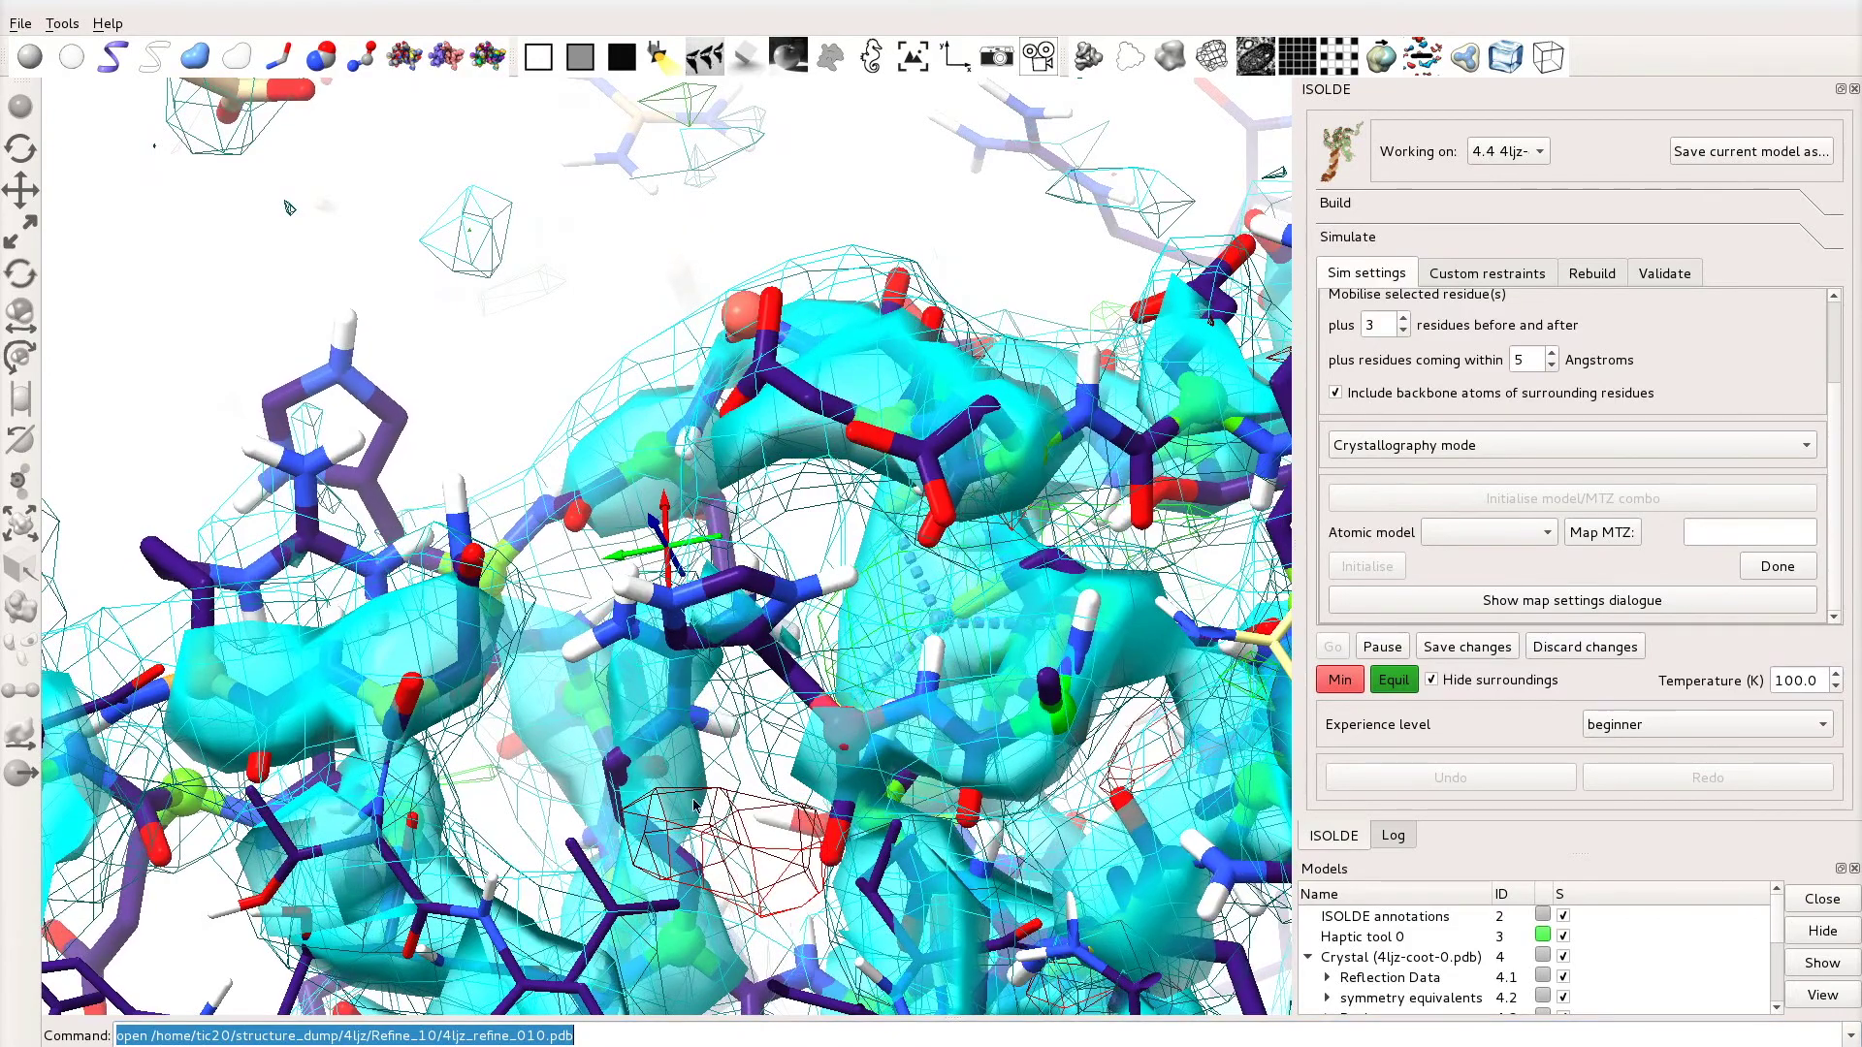
{"action": "left_click_drag", "start_coordinate": [898, 657], "coordinate": [603, 470]}
{"action": "key", "text": "space"}
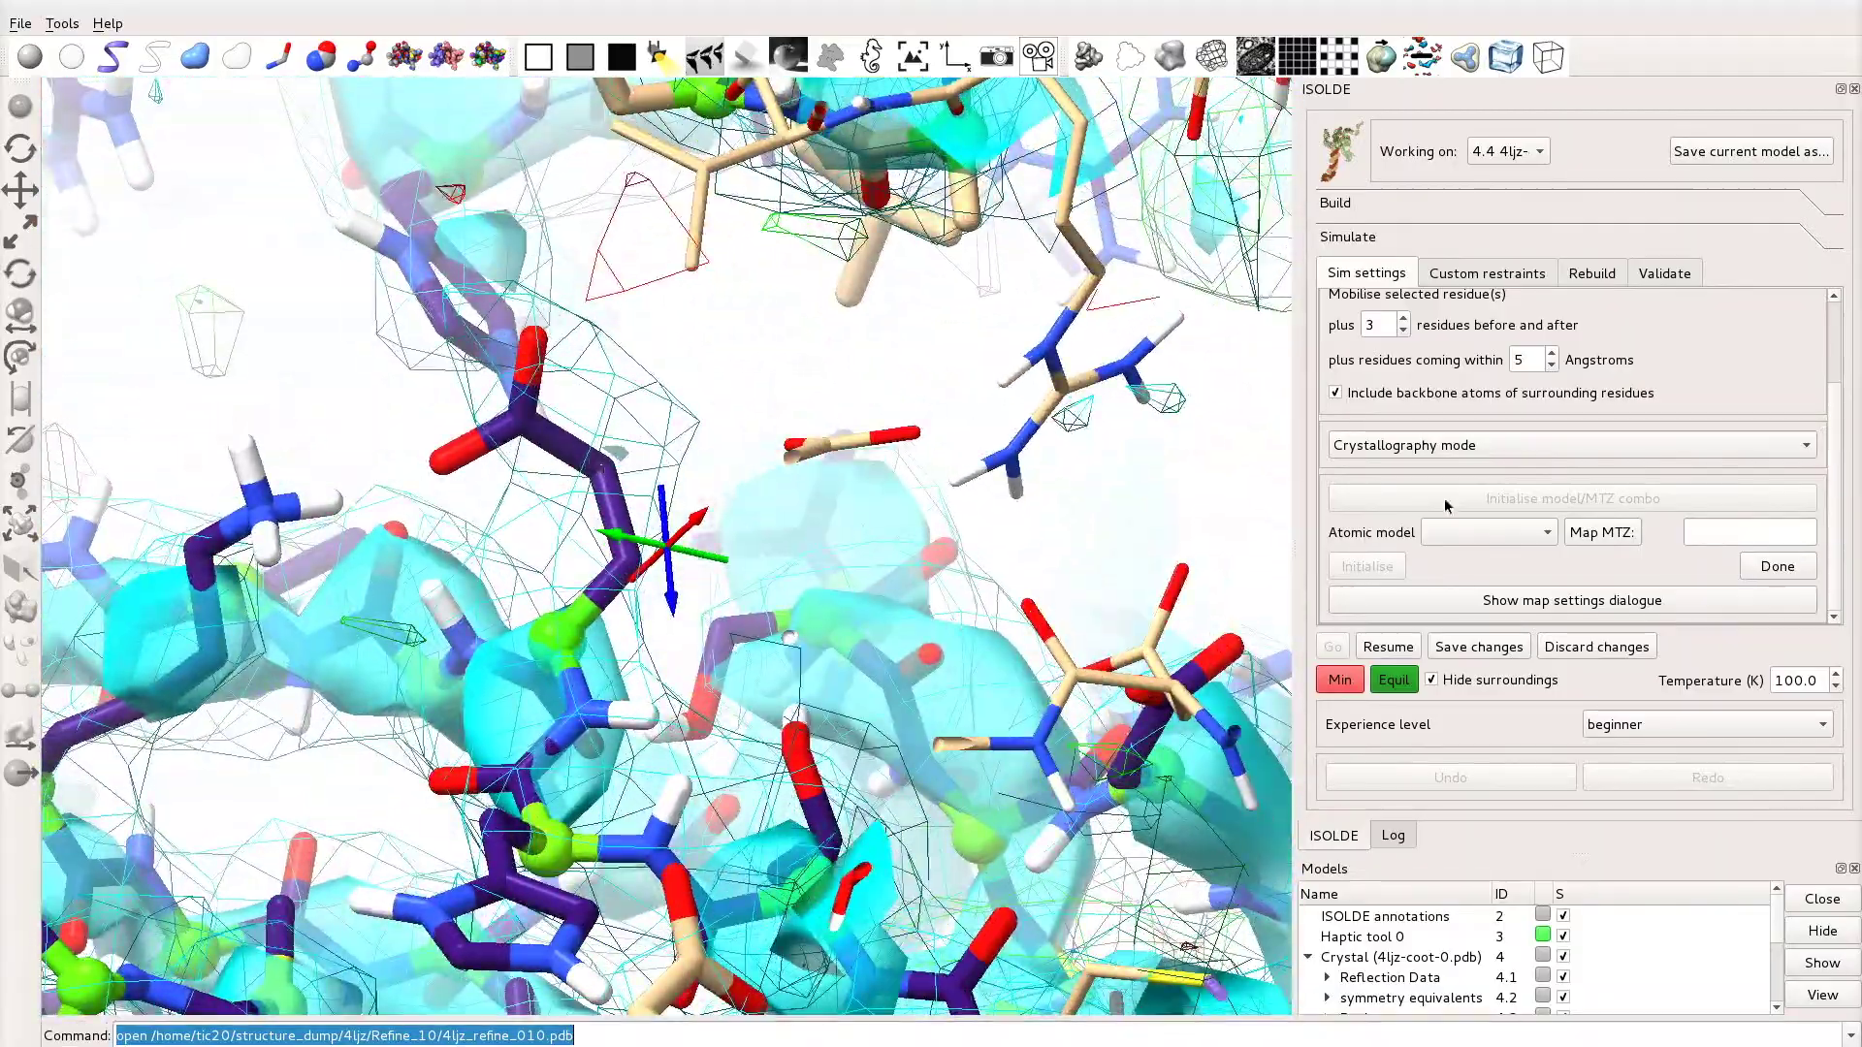
Step: Choose the mm-40° rotamer for glutamate 818 in chain J and settle its side chain into the density with the simulation
{"action": "left_click", "coordinate": [1591, 274]}
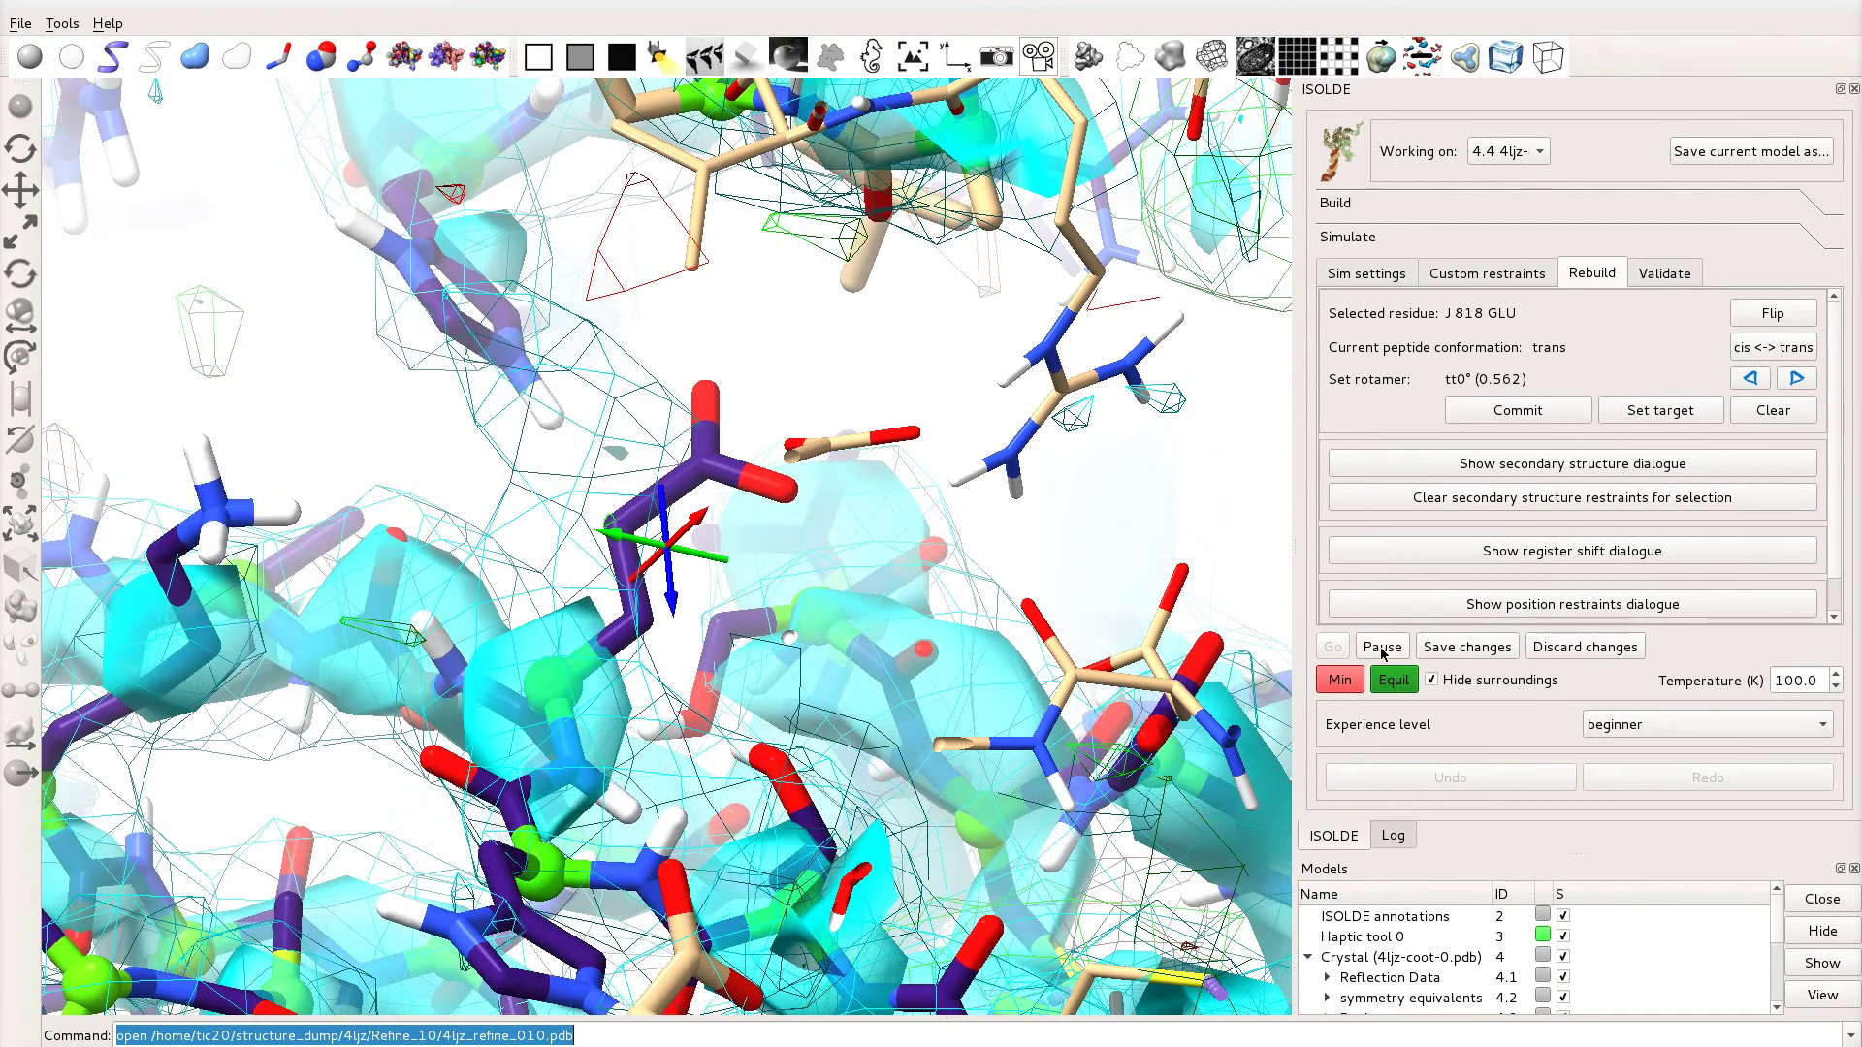
{"action": "left_click", "coordinate": [1382, 647]}
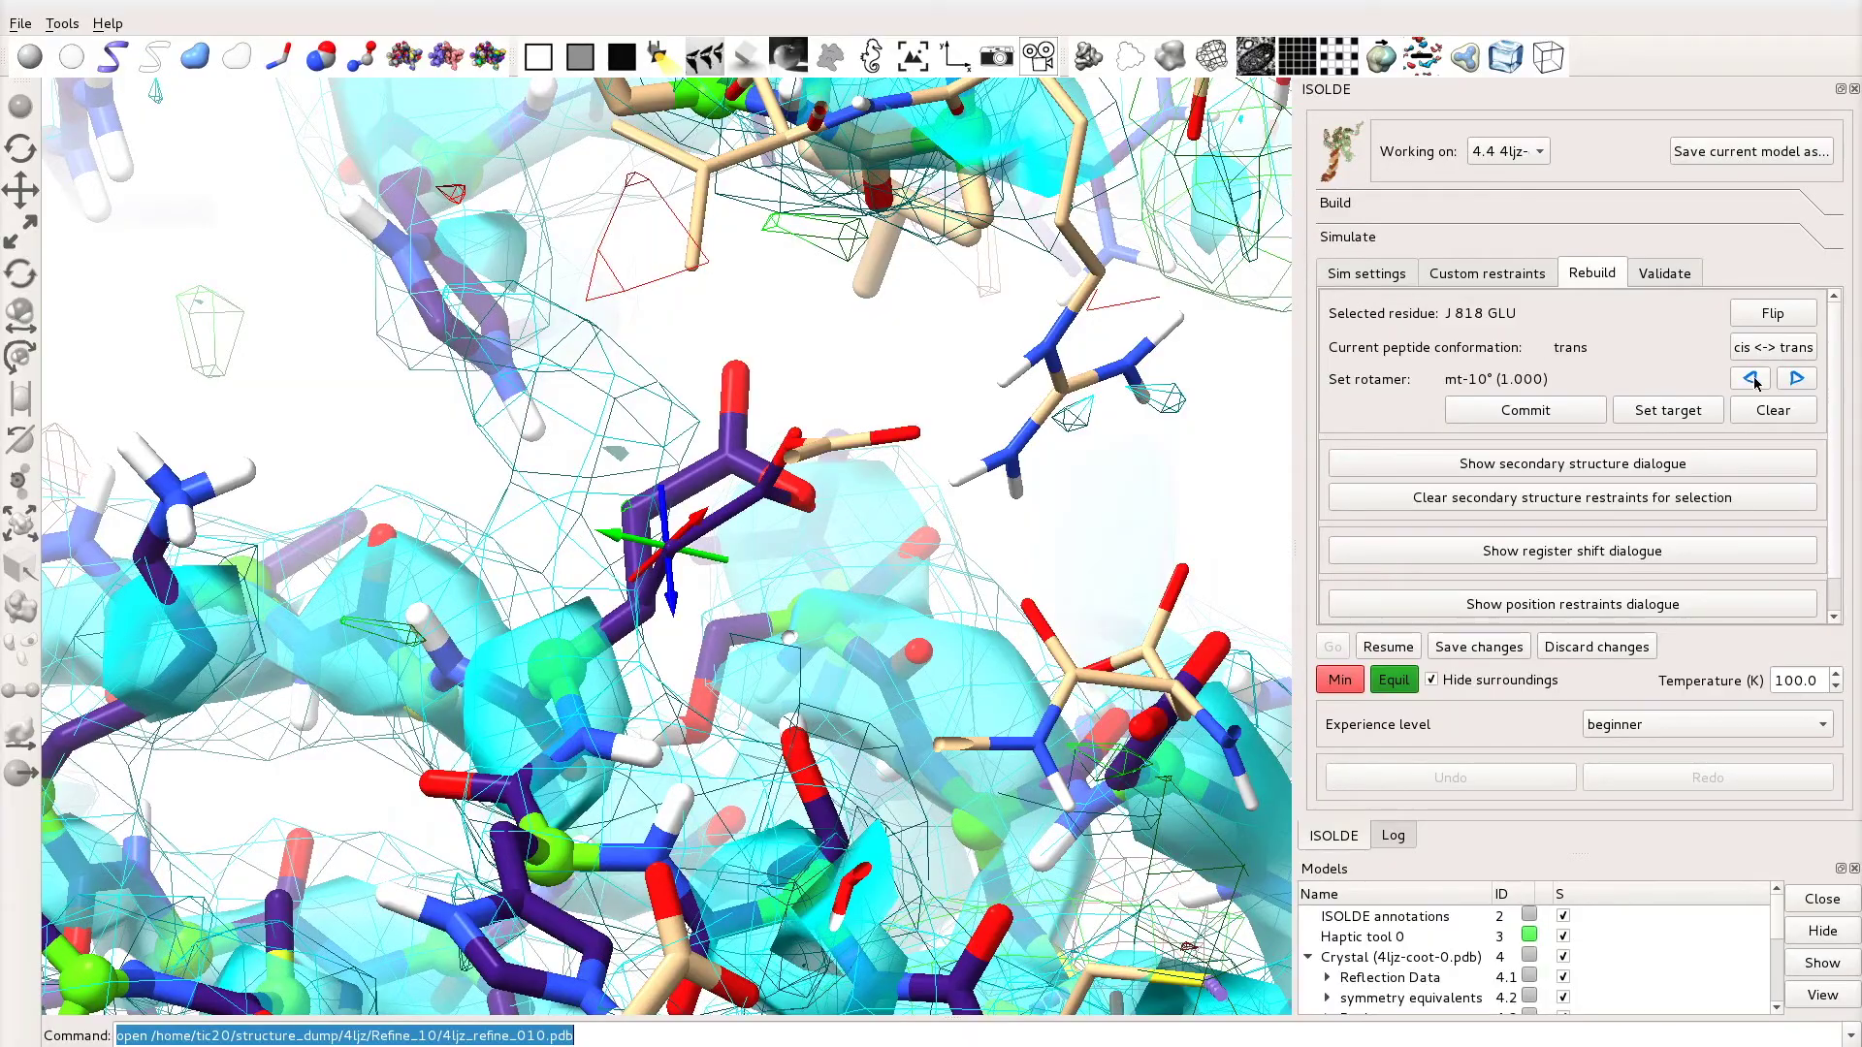
{"action": "left_click_drag", "start_coordinate": [1021, 430], "coordinate": [1094, 431]}
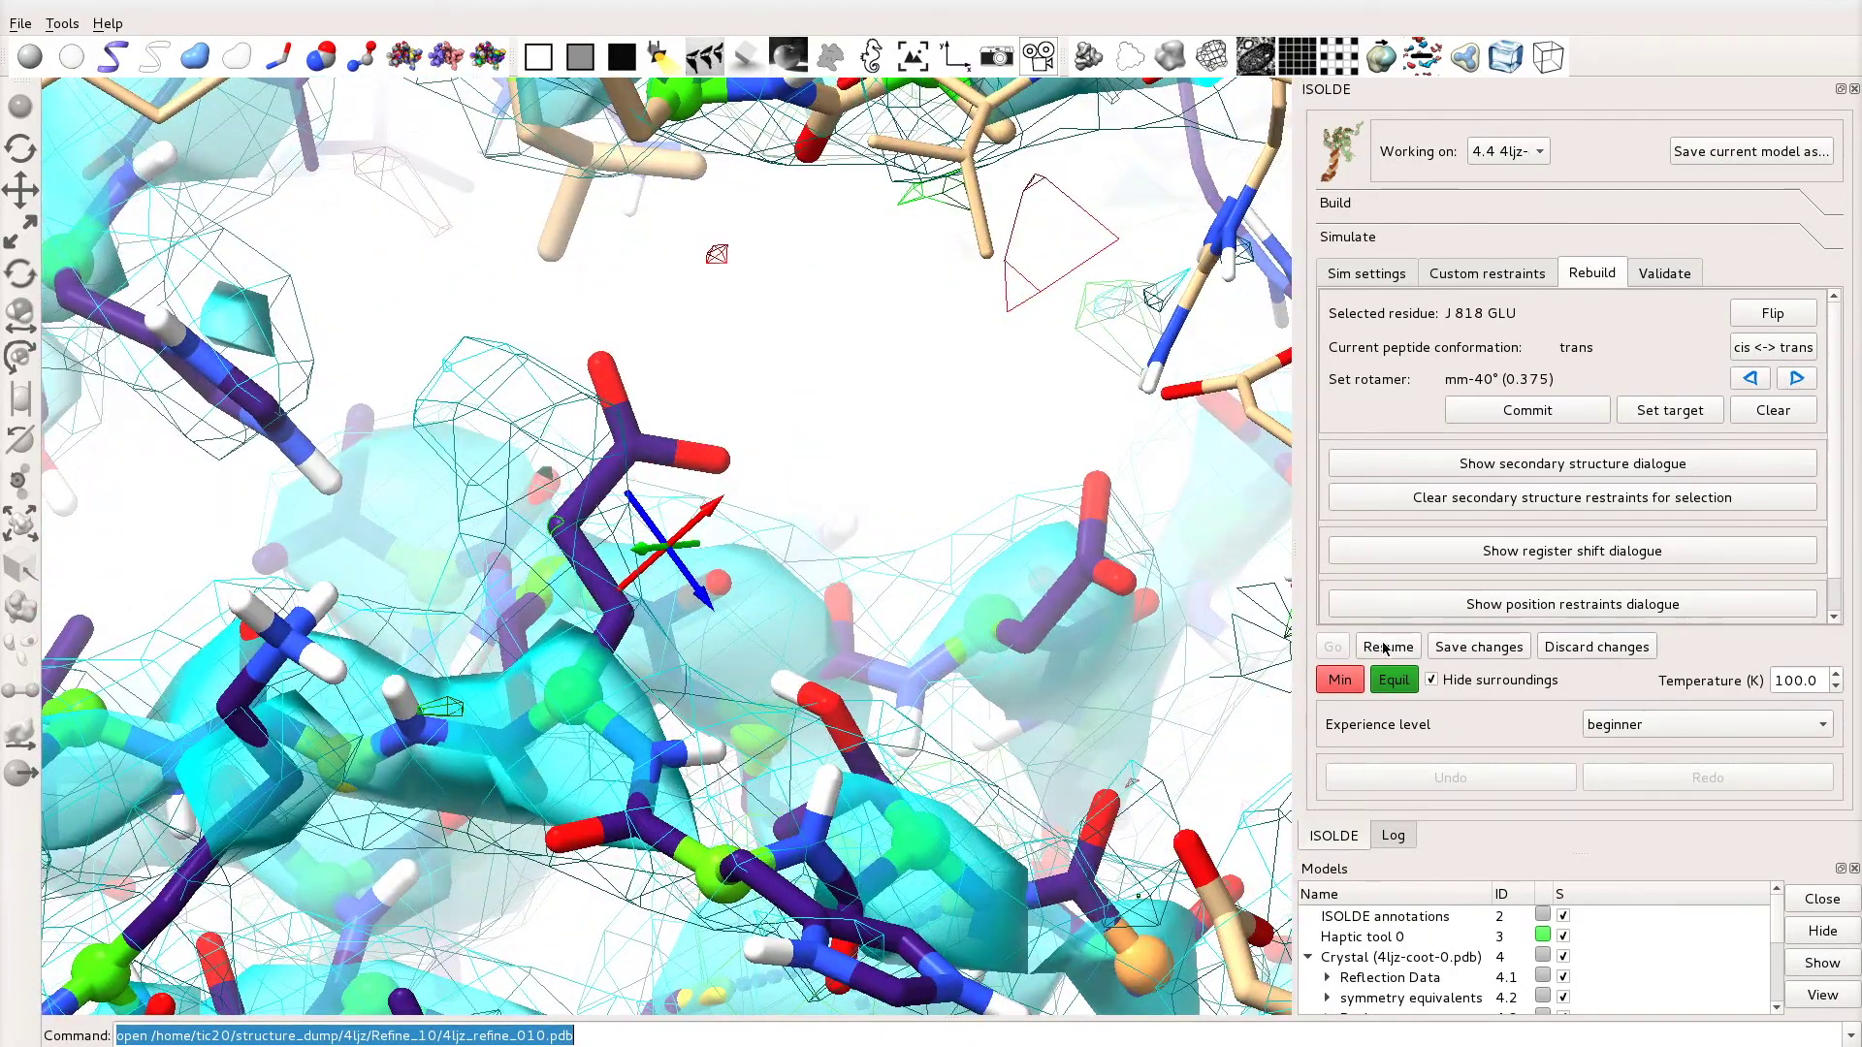
{"action": "right_click_drag", "start_coordinate": [676, 447], "coordinate": [527, 423]}
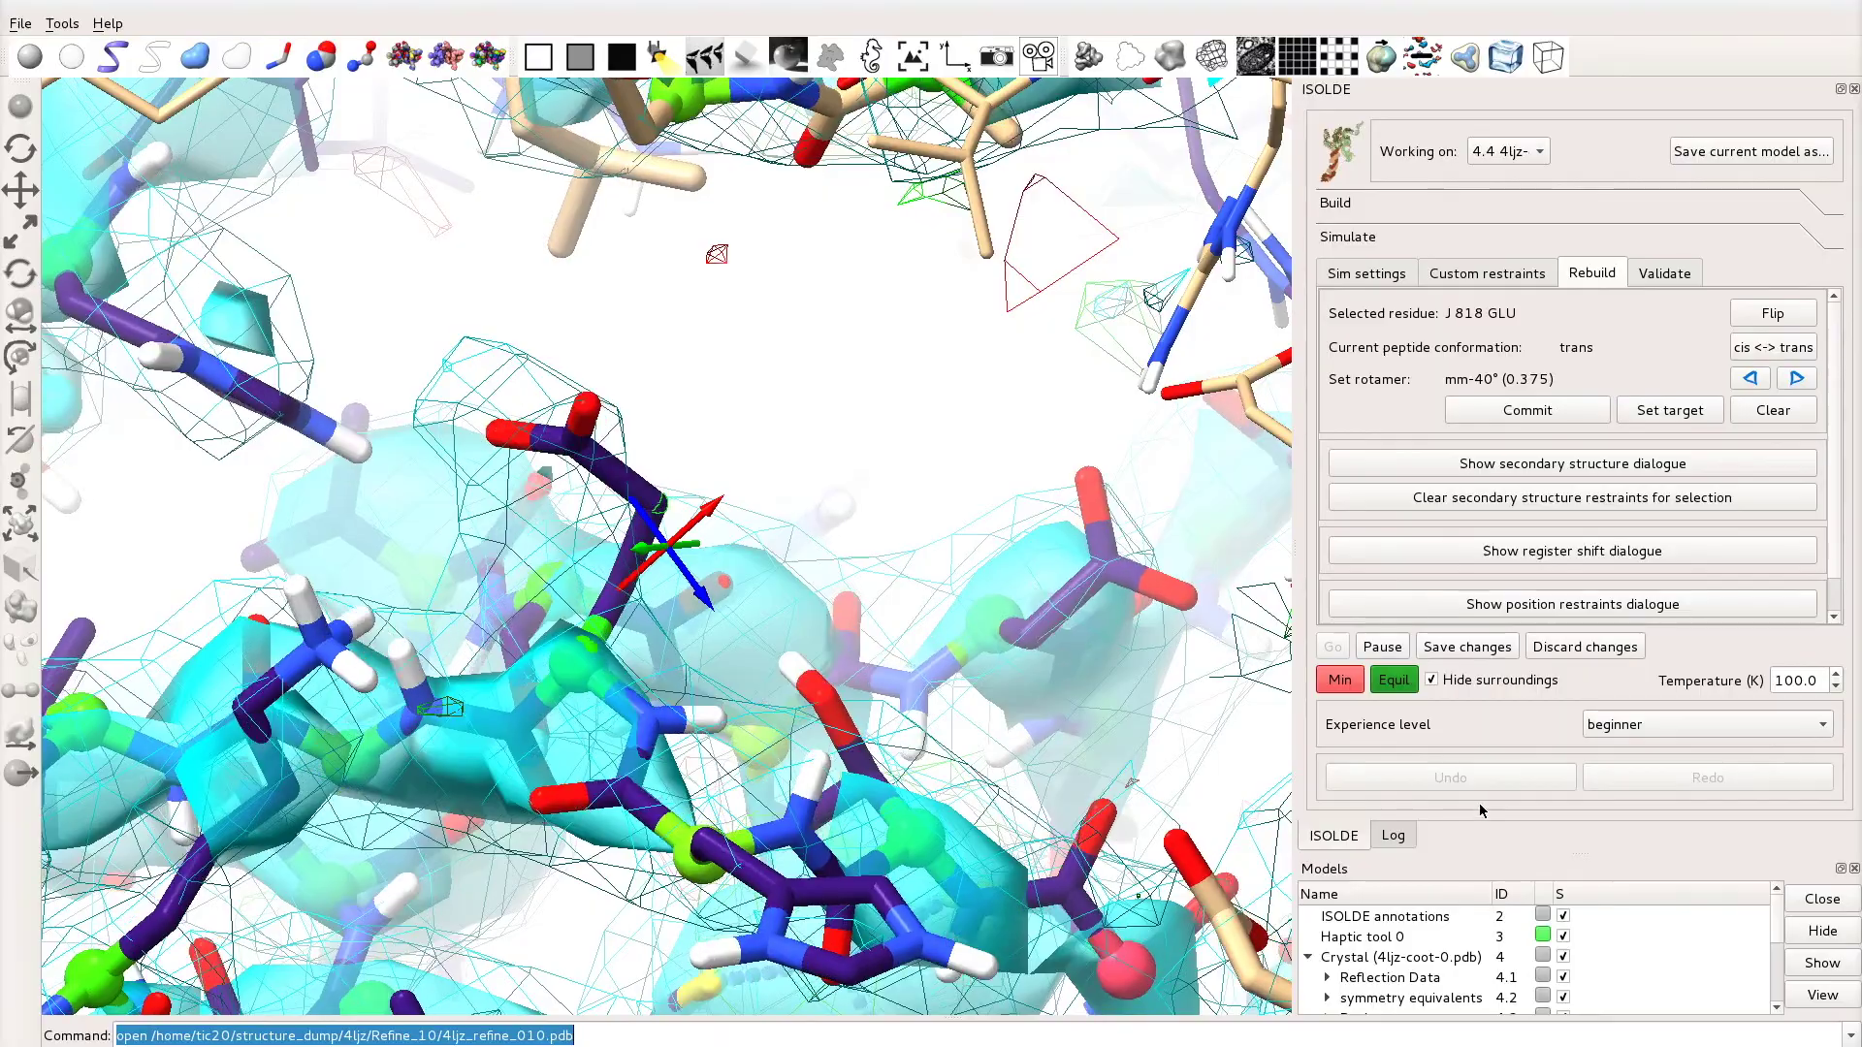
{"action": "left_click", "coordinate": [1382, 647]}
{"action": "left_click_drag", "start_coordinate": [737, 582], "coordinate": [561, 620]}
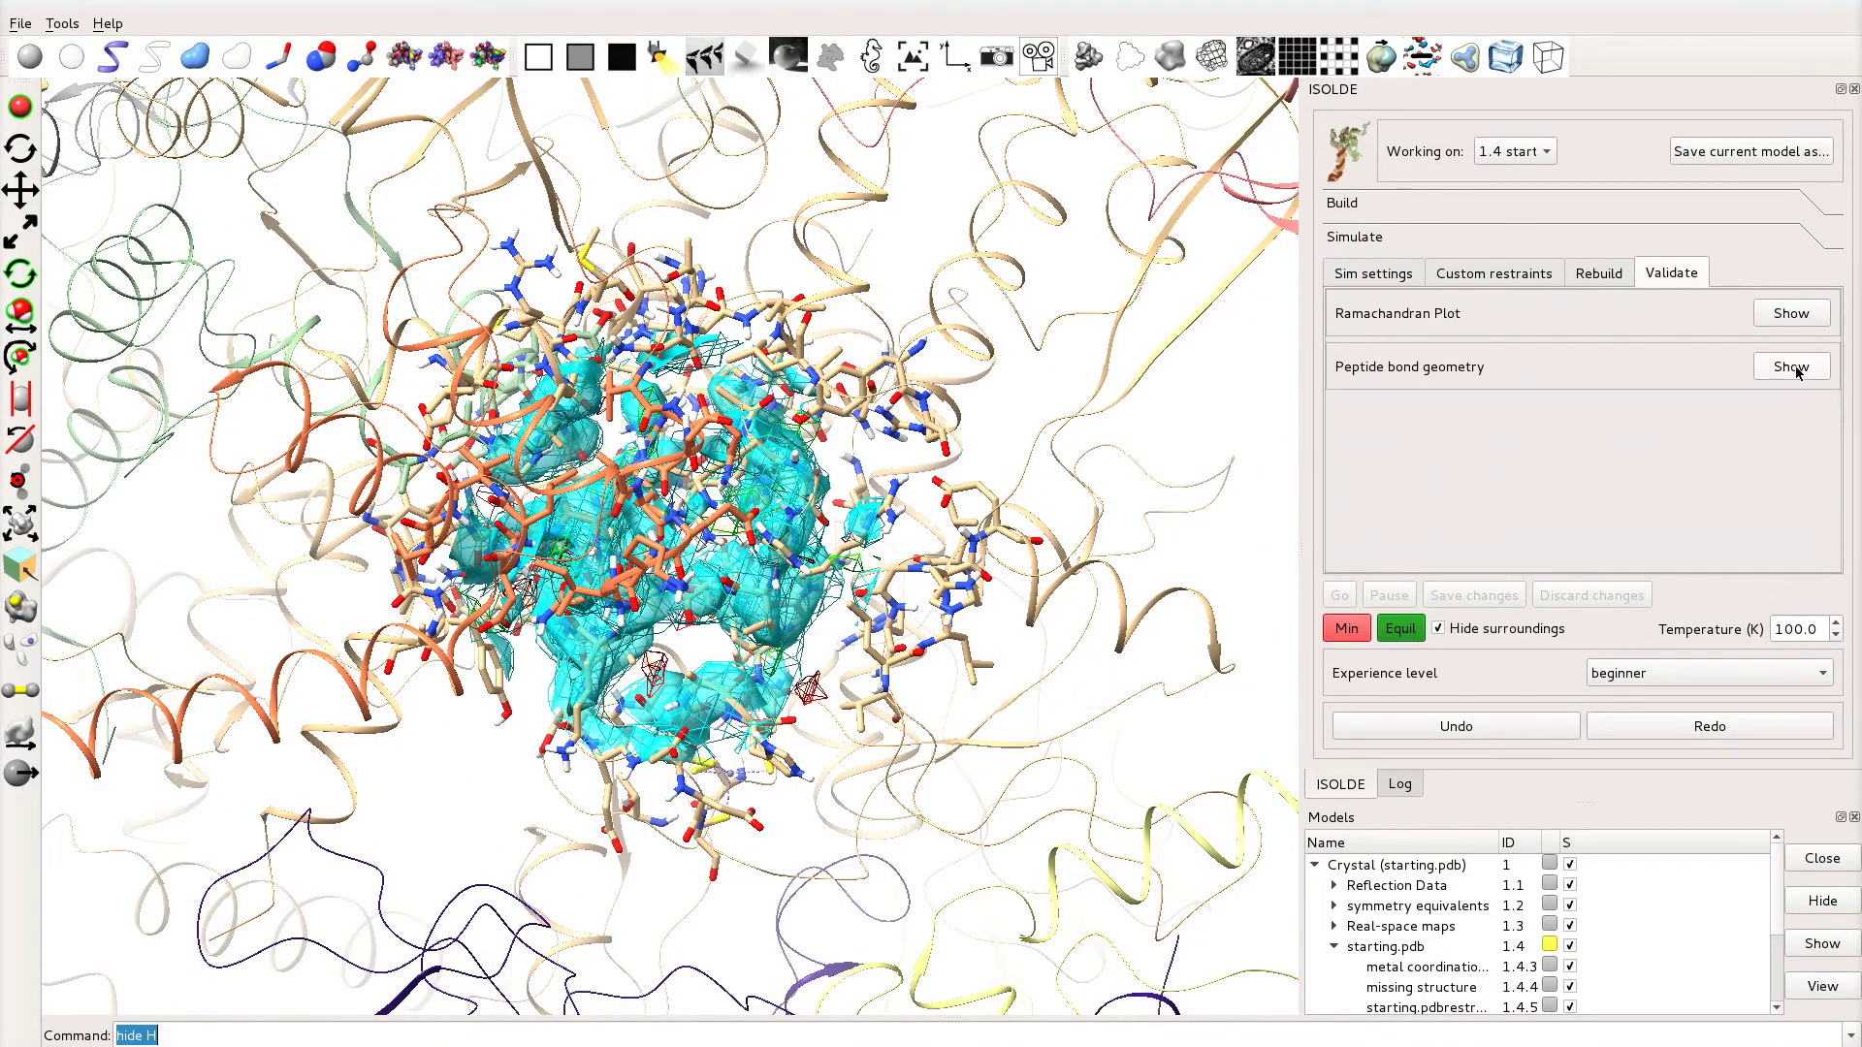
Step: List the questionable peptide bonds and inspect the cis bonds B 29-30 GLU-PRO and C 57-58 PHE-PRO
{"action": "left_click", "coordinate": [1791, 367]}
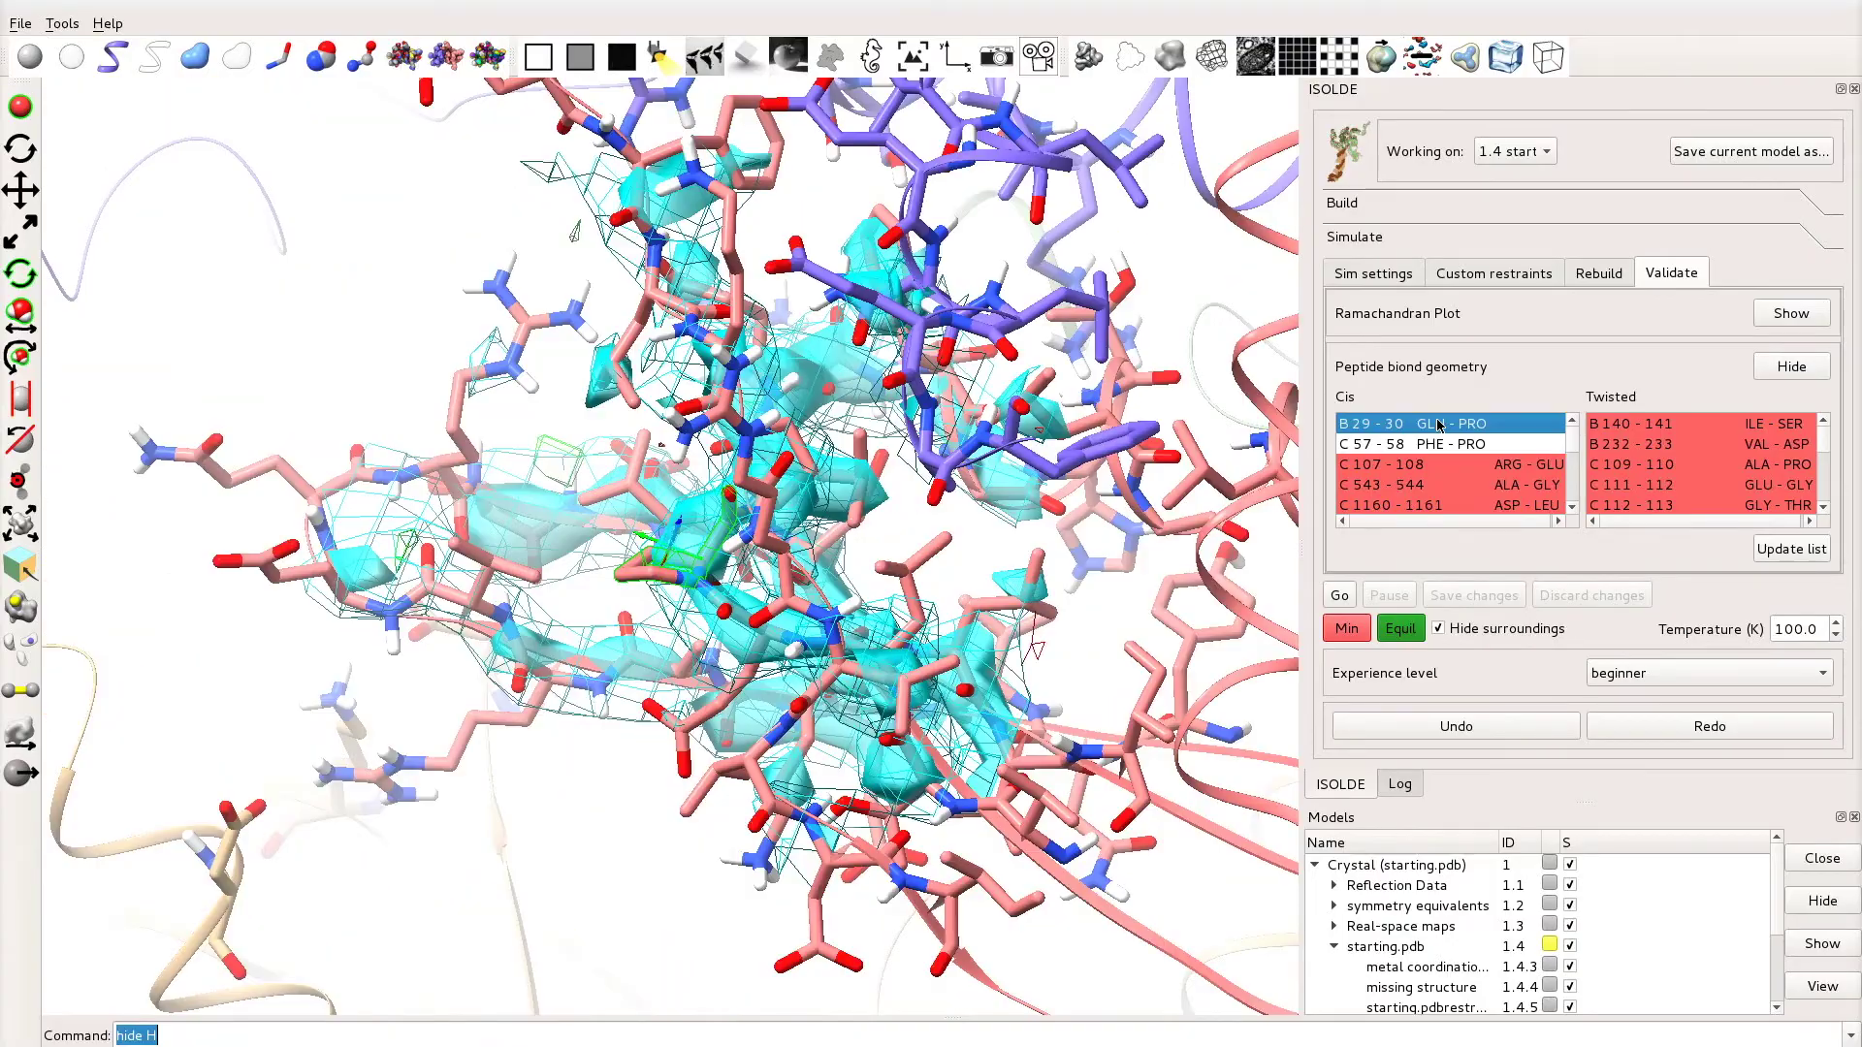
{"action": "left_click_drag", "start_coordinate": [428, 419], "coordinate": [589, 334]}
{"action": "left_click", "coordinate": [1461, 444]}
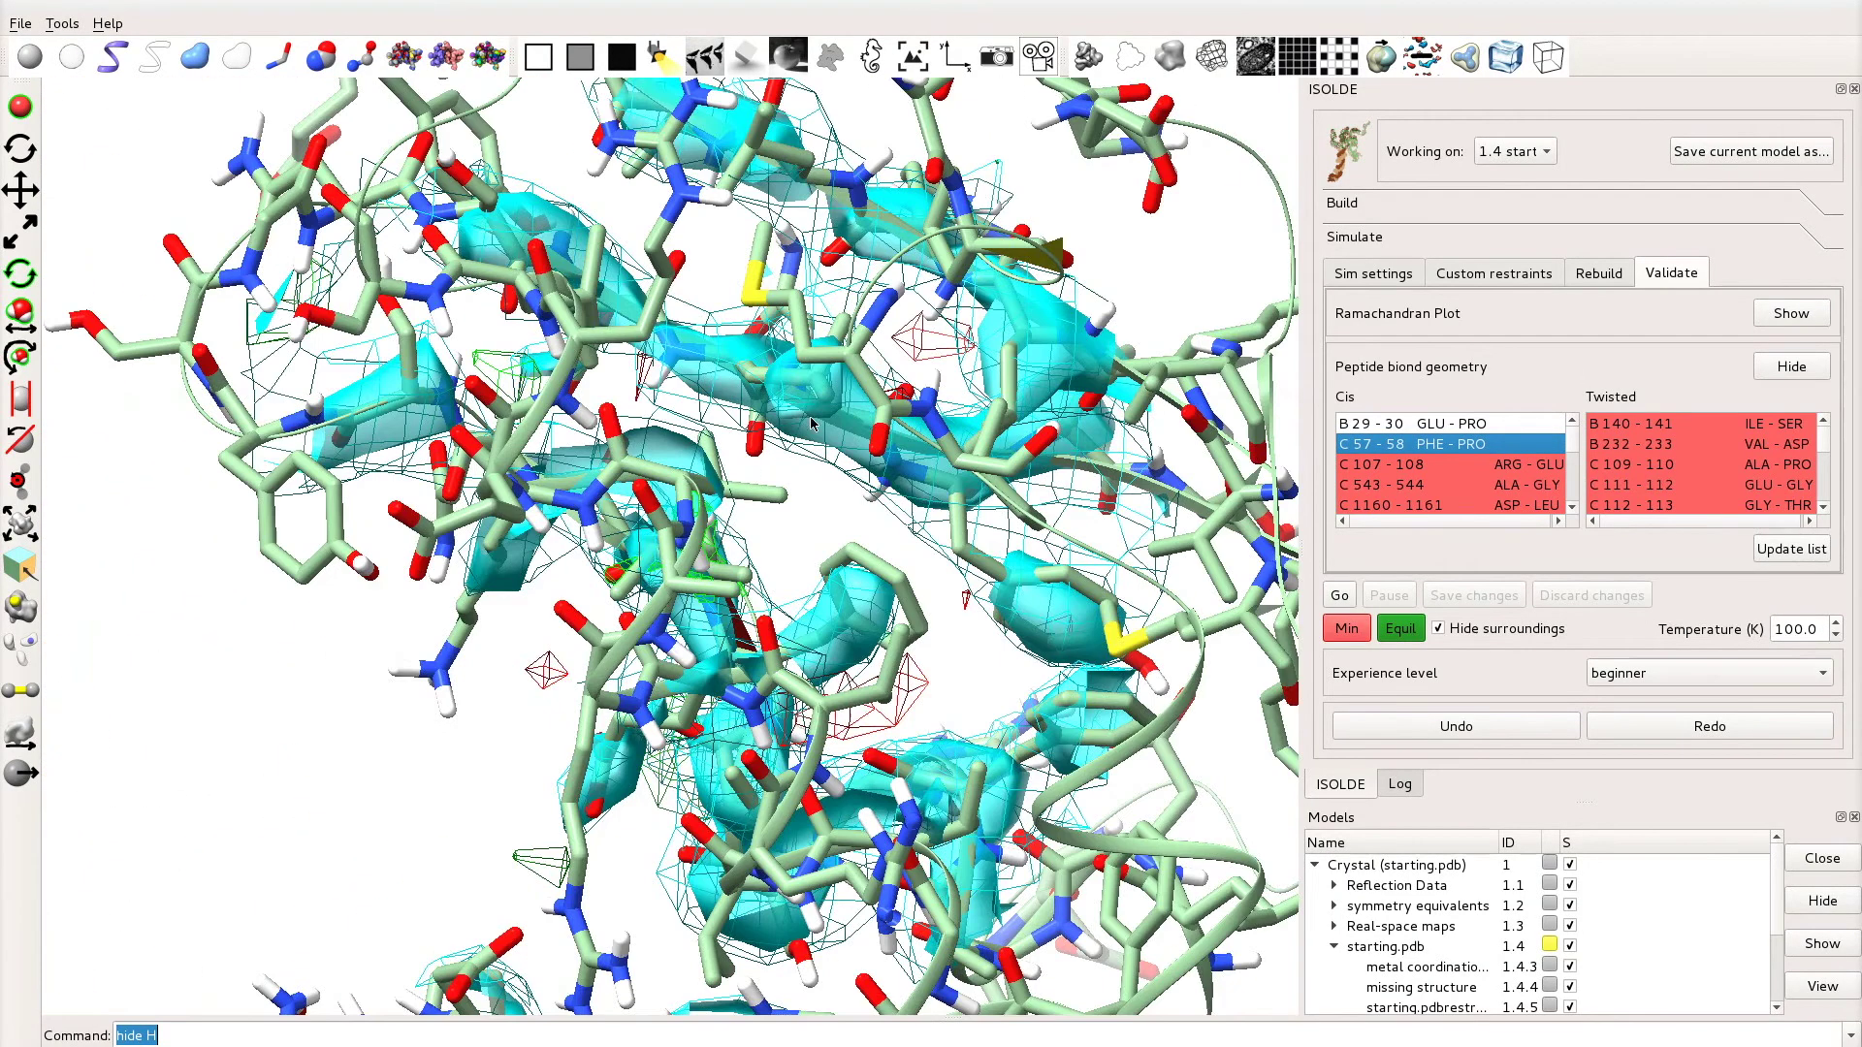
{"action": "left_click_drag", "start_coordinate": [811, 418], "coordinate": [1106, 433]}
Step: Go to the cis peptide bond C 107-108 ARG-GLU and hide the symmetry equivalents to examine the surrounding loop
{"action": "left_click", "coordinate": [1382, 473]}
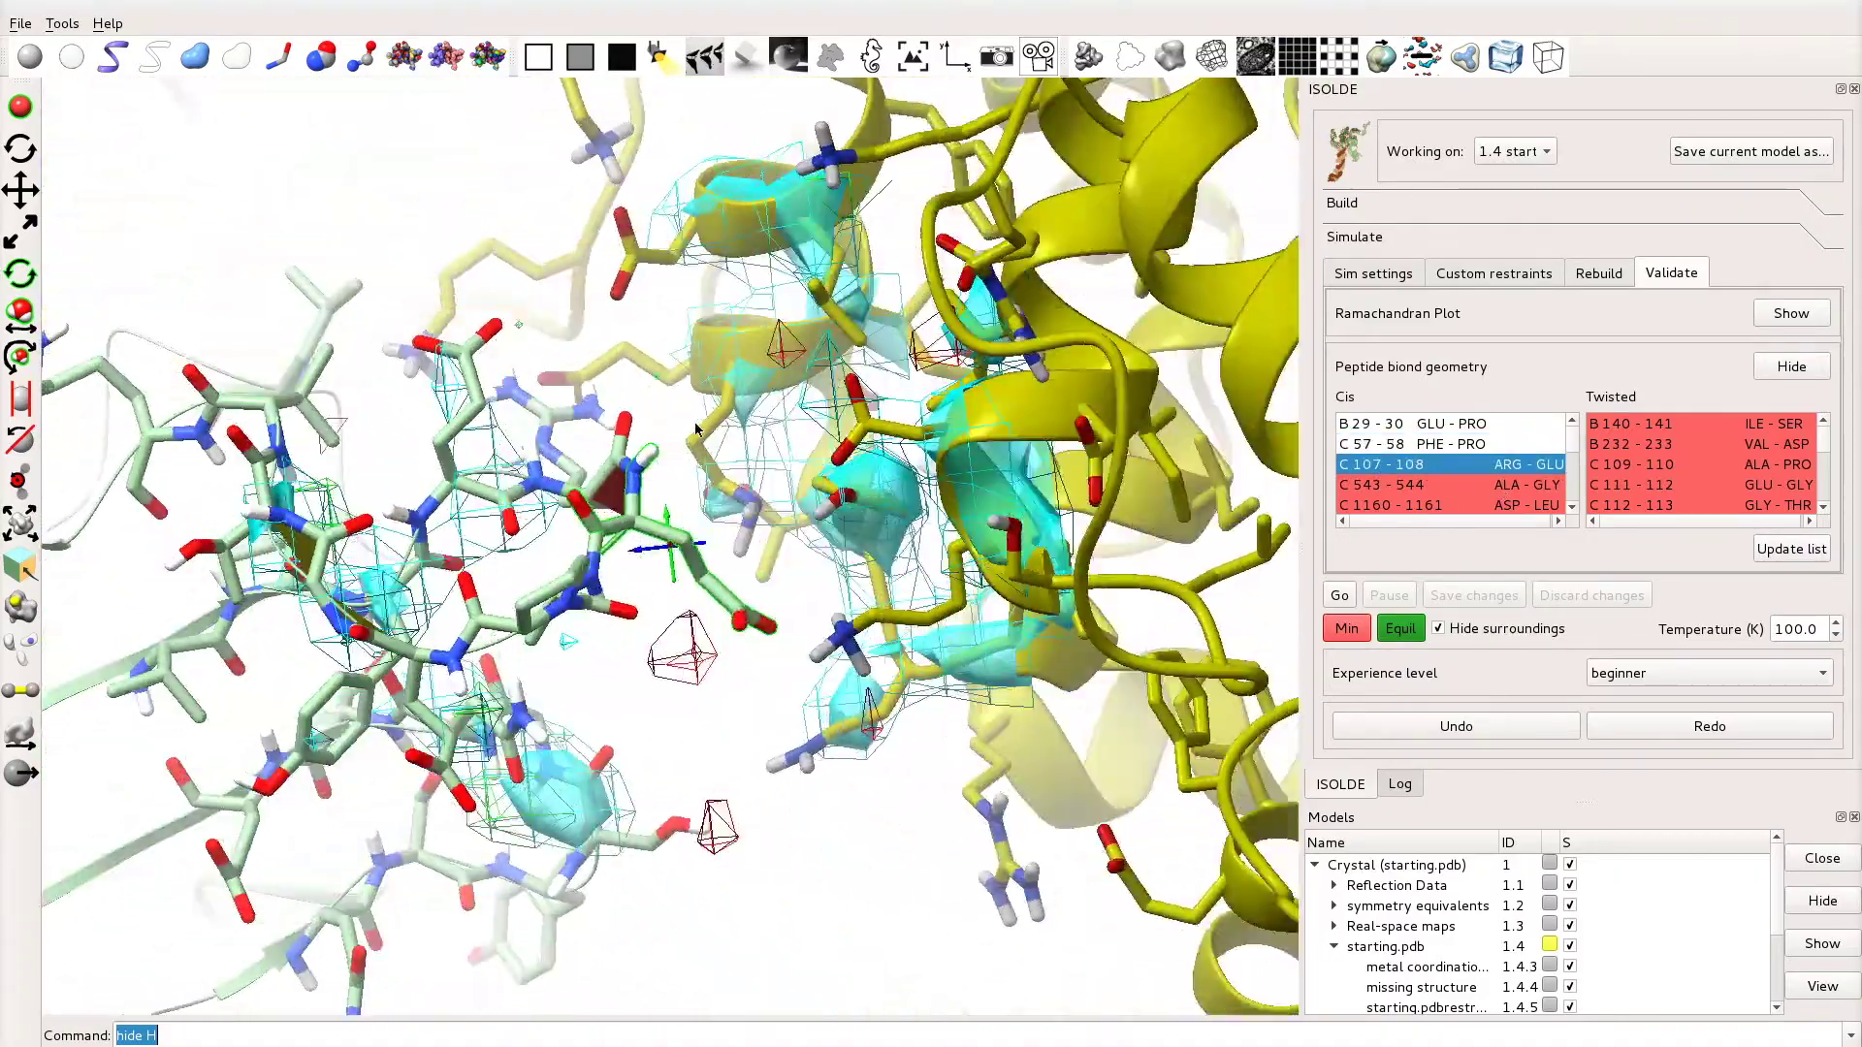
{"action": "left_click_drag", "start_coordinate": [695, 428], "coordinate": [724, 530]}
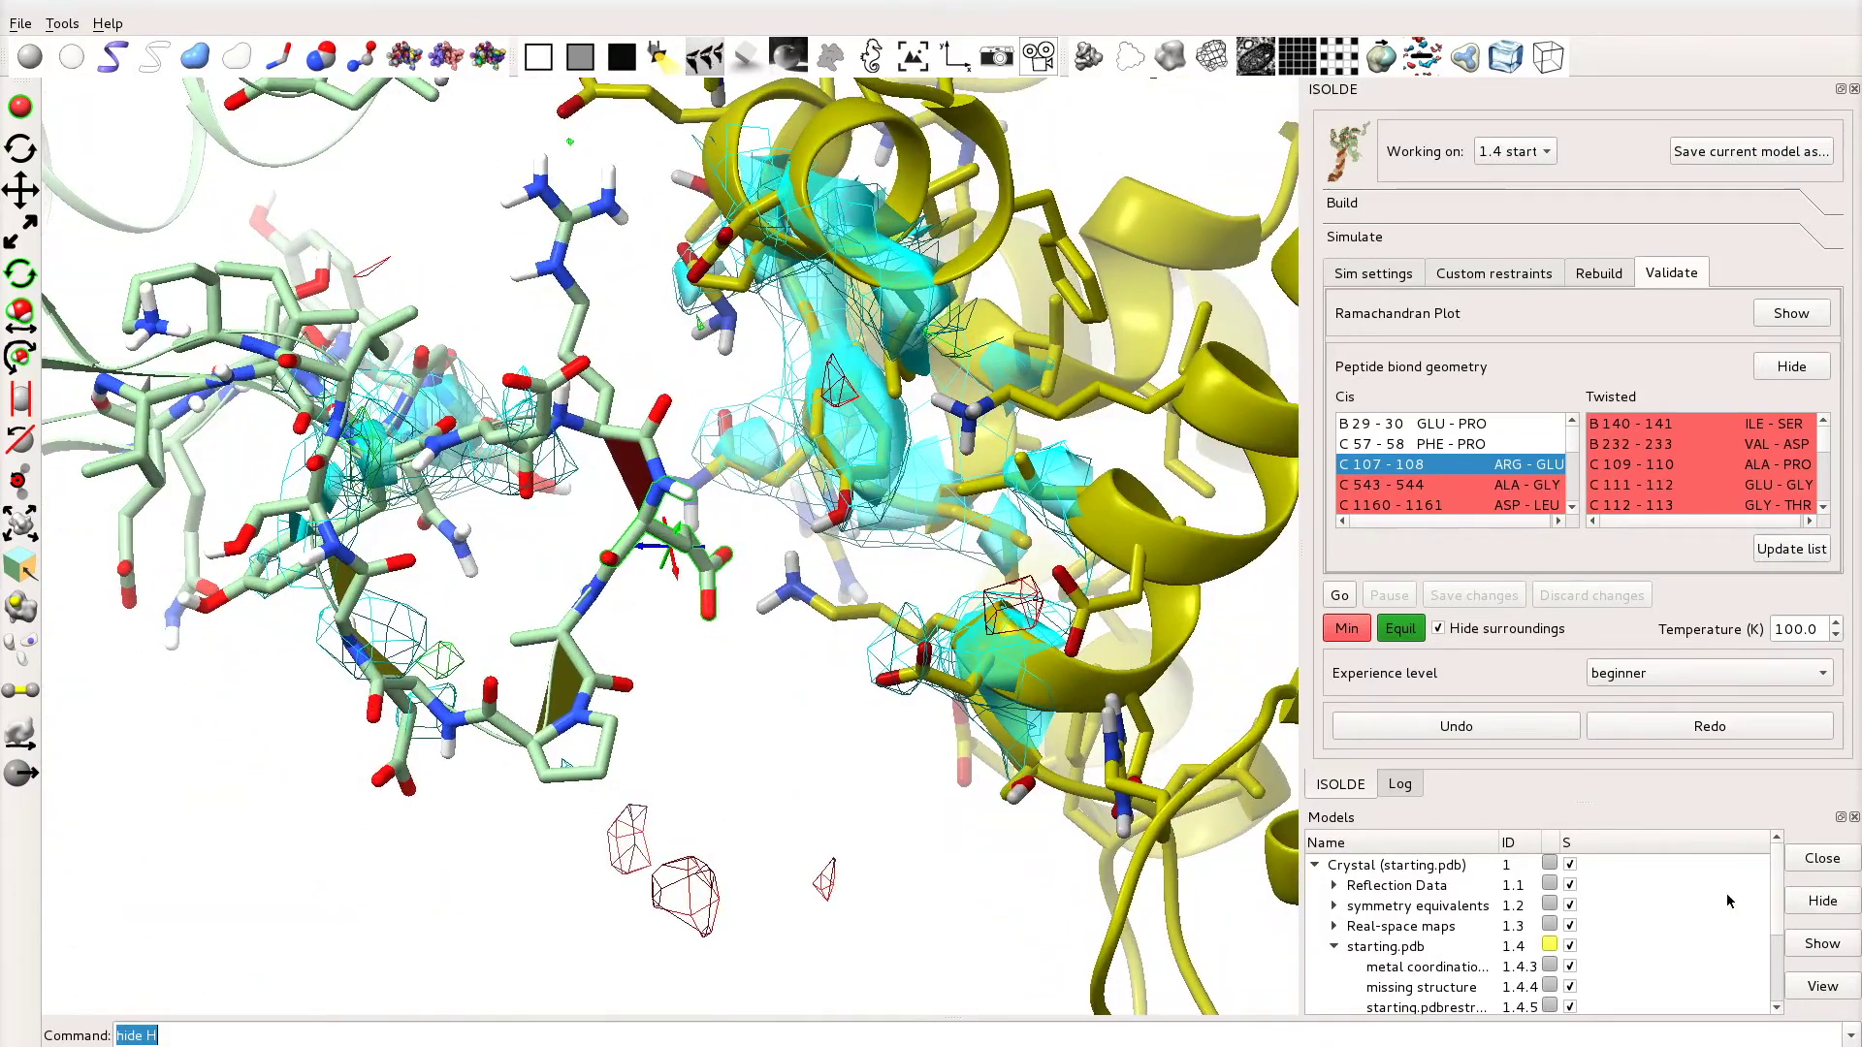
{"action": "left_click", "coordinate": [1570, 905]}
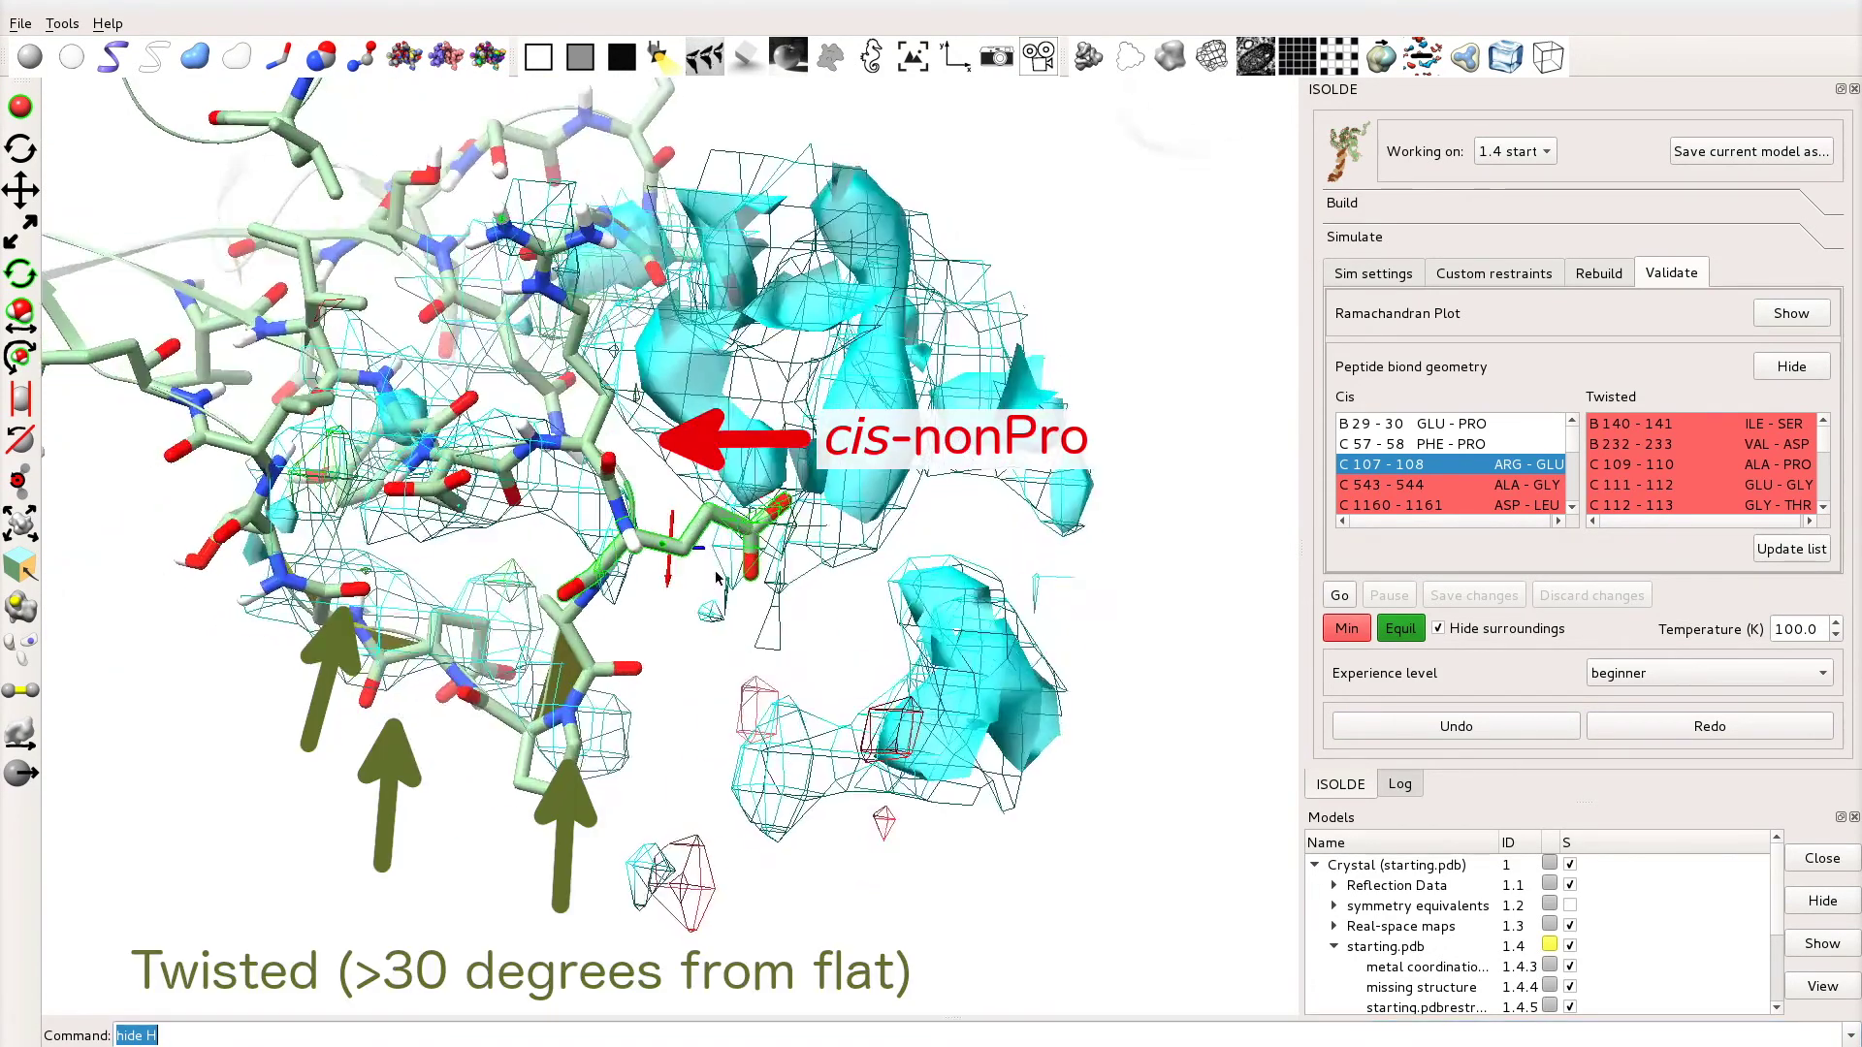
{"action": "left_click_drag", "start_coordinate": [717, 578], "coordinate": [769, 481]}
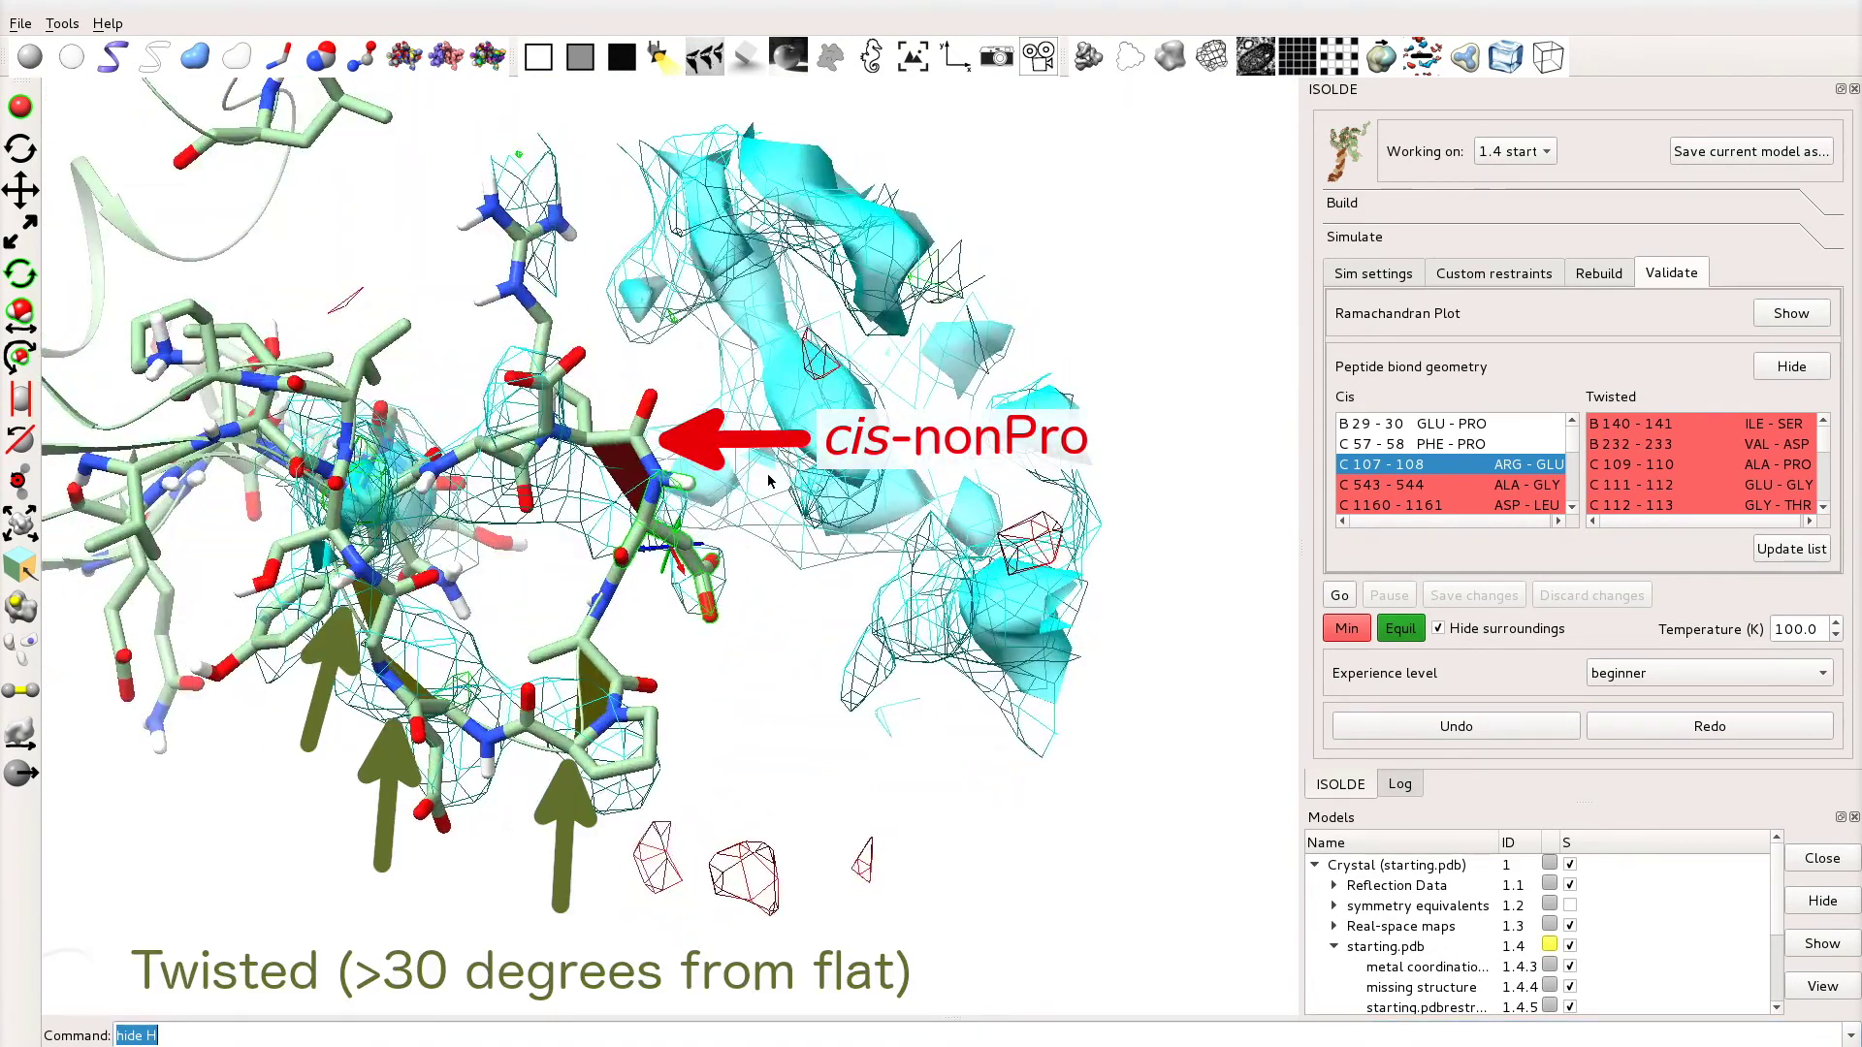
{"action": "mouse_move", "coordinate": [769, 481]}
{"action": "left_mouse_down"}
{"action": "mouse_move", "coordinate": [729, 575]}
{"action": "mouse_move", "coordinate": [517, 582]}
{"action": "left_mouse_up"}
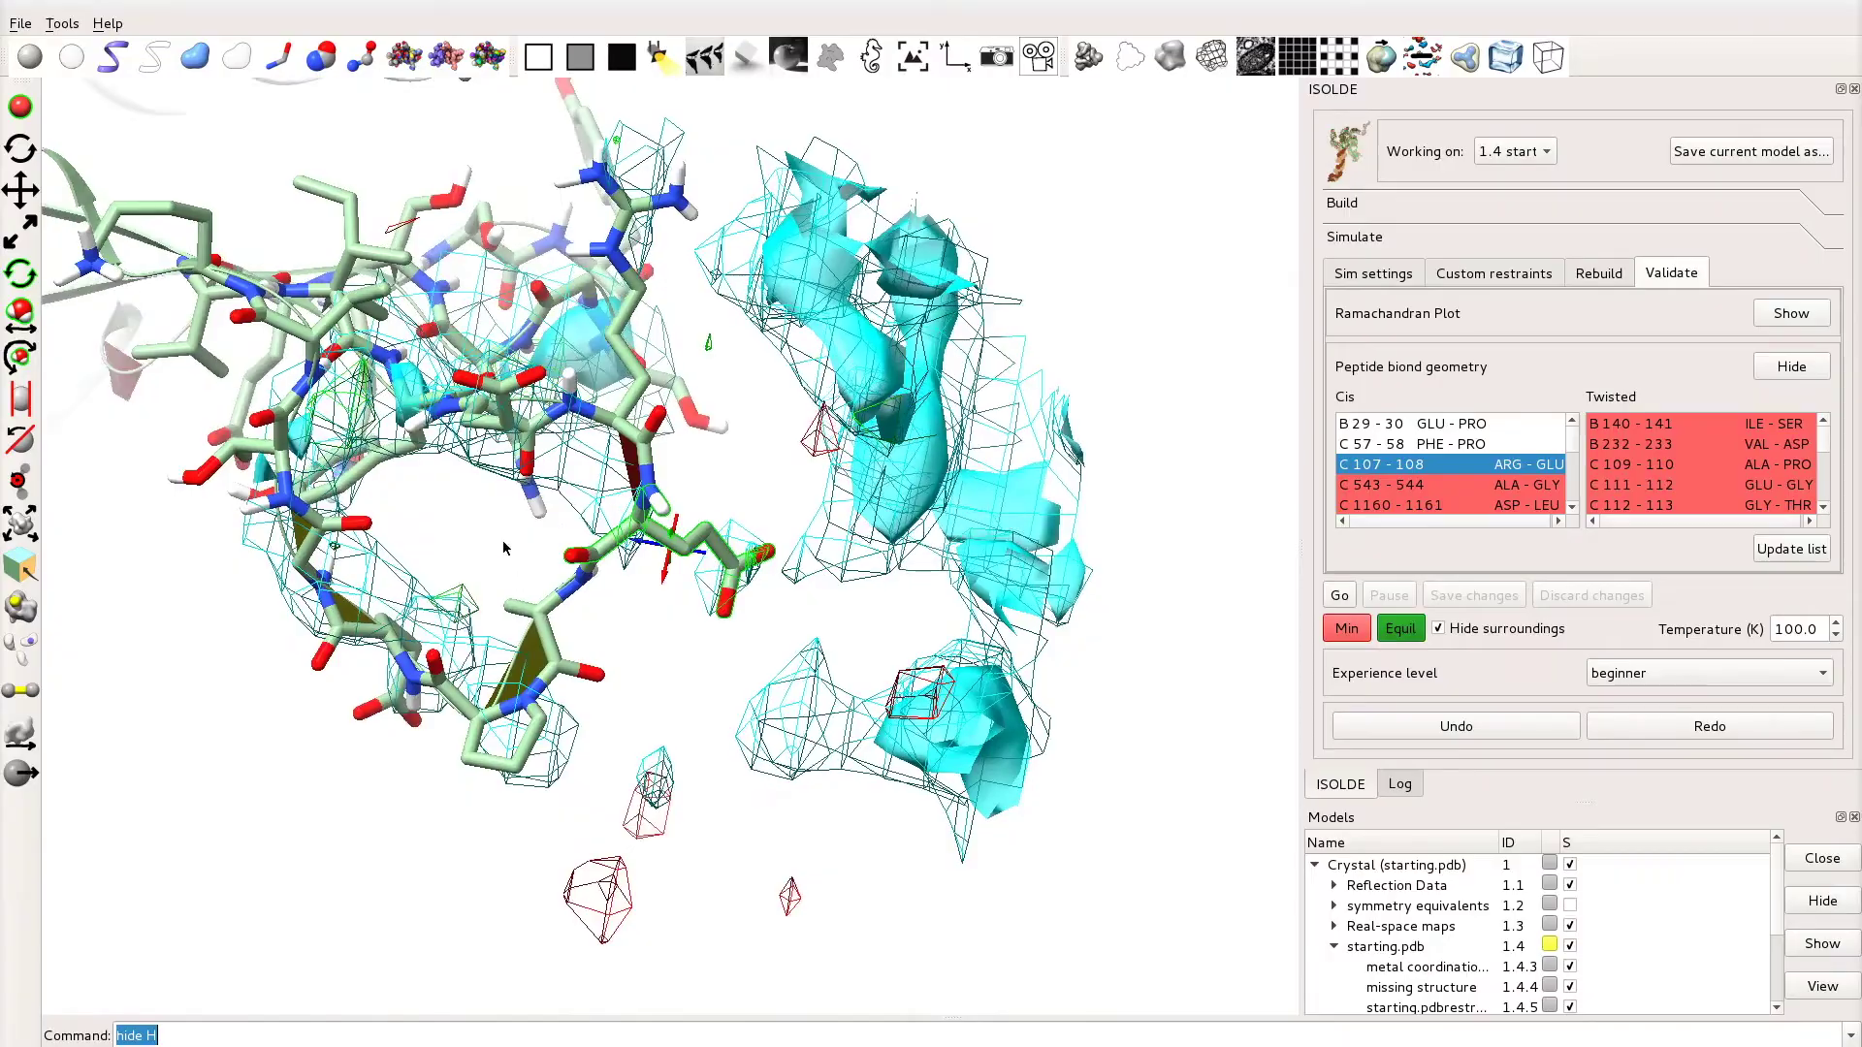
{"action": "right_click_drag", "start_coordinate": [517, 582], "coordinate": [477, 439]}
{"action": "left_click_drag", "start_coordinate": [824, 549], "coordinate": [1054, 705]}
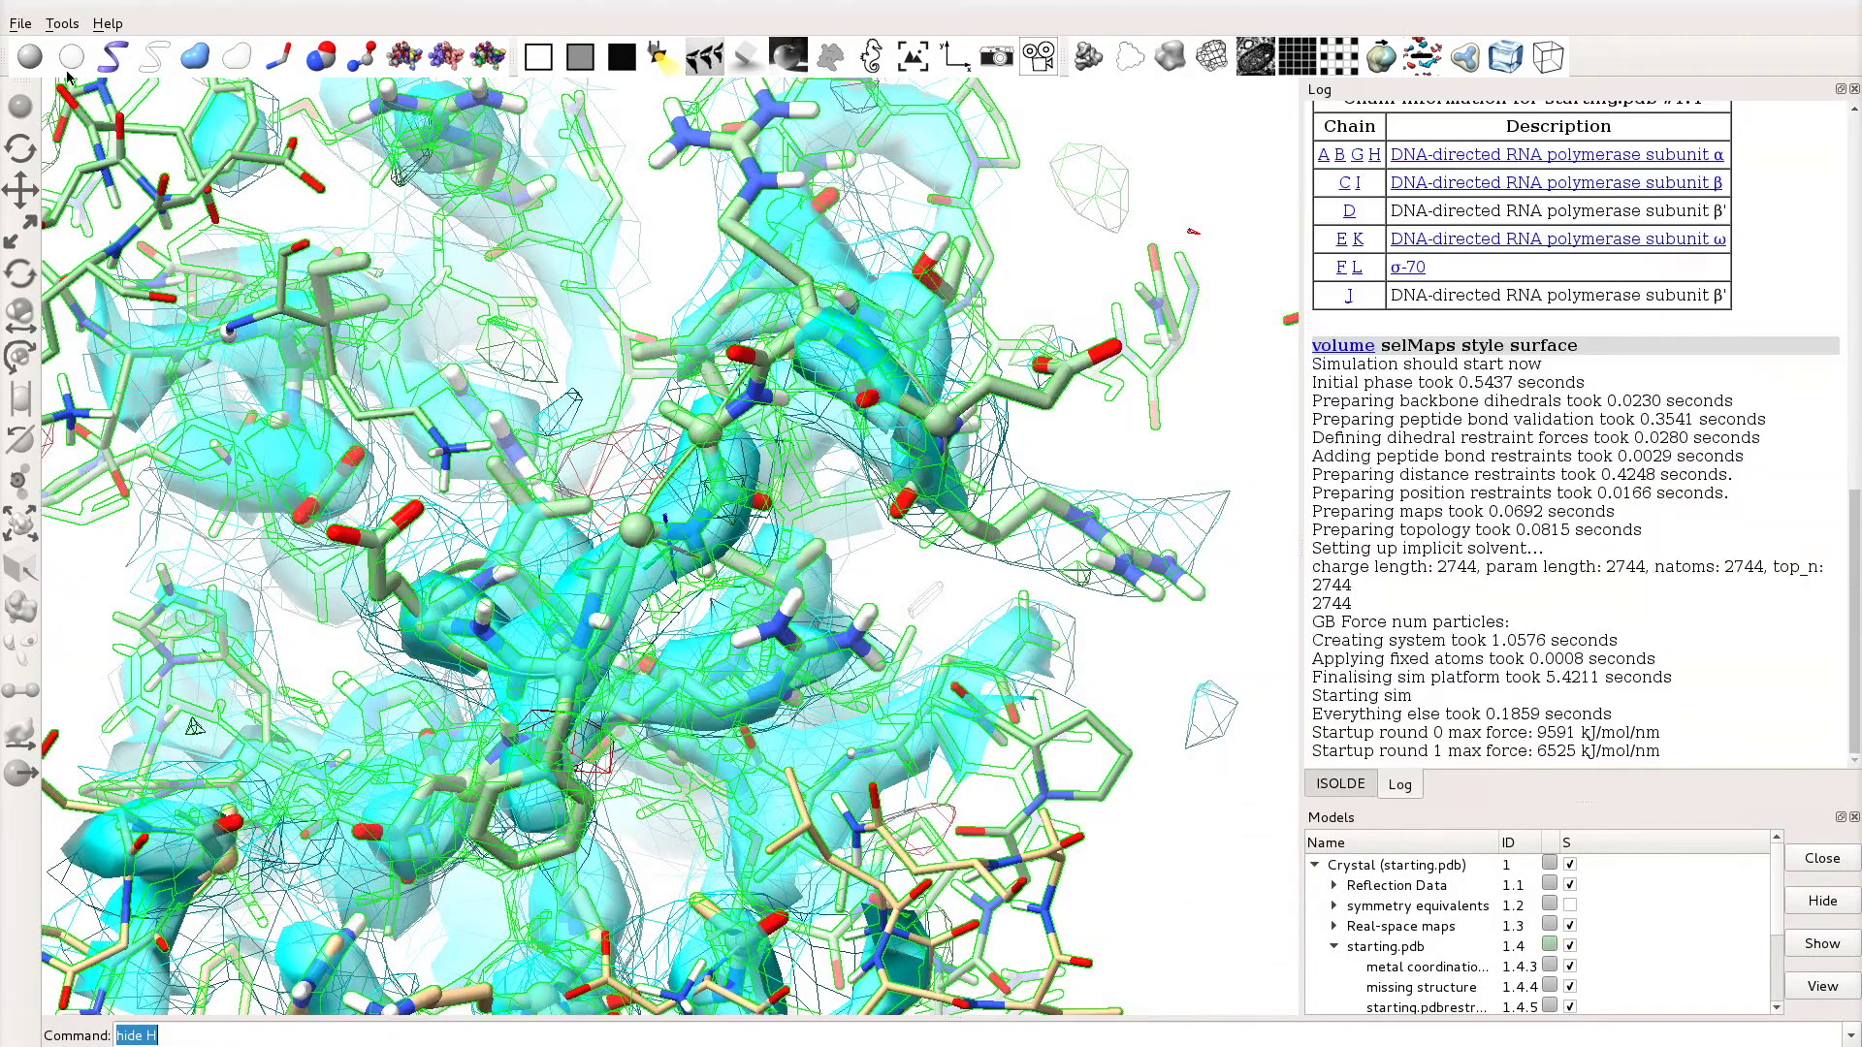
Step: Convert the cis peptide bond at glycine 544 in chain C to trans and run the simulation briefly
{"action": "left_click", "coordinate": [1341, 784]}
{"action": "left_click", "coordinate": [1395, 596]}
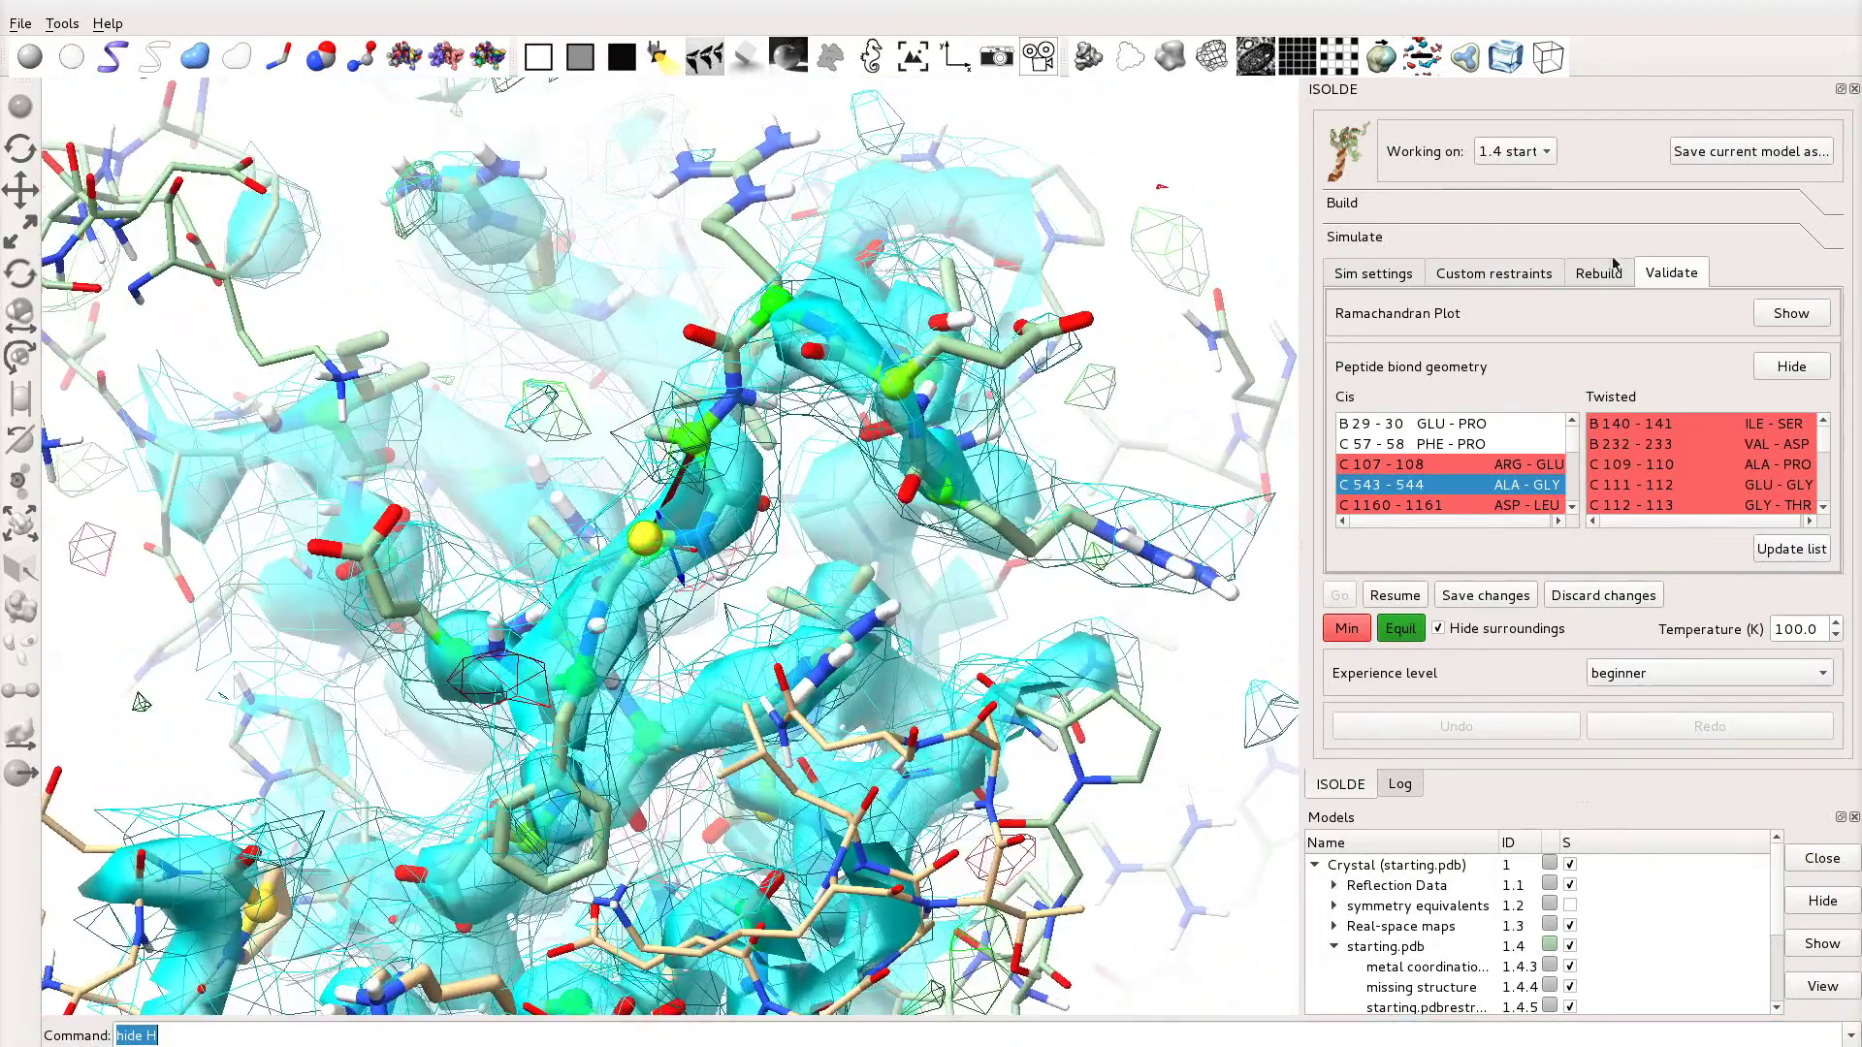
{"action": "left_click", "coordinate": [1611, 264]}
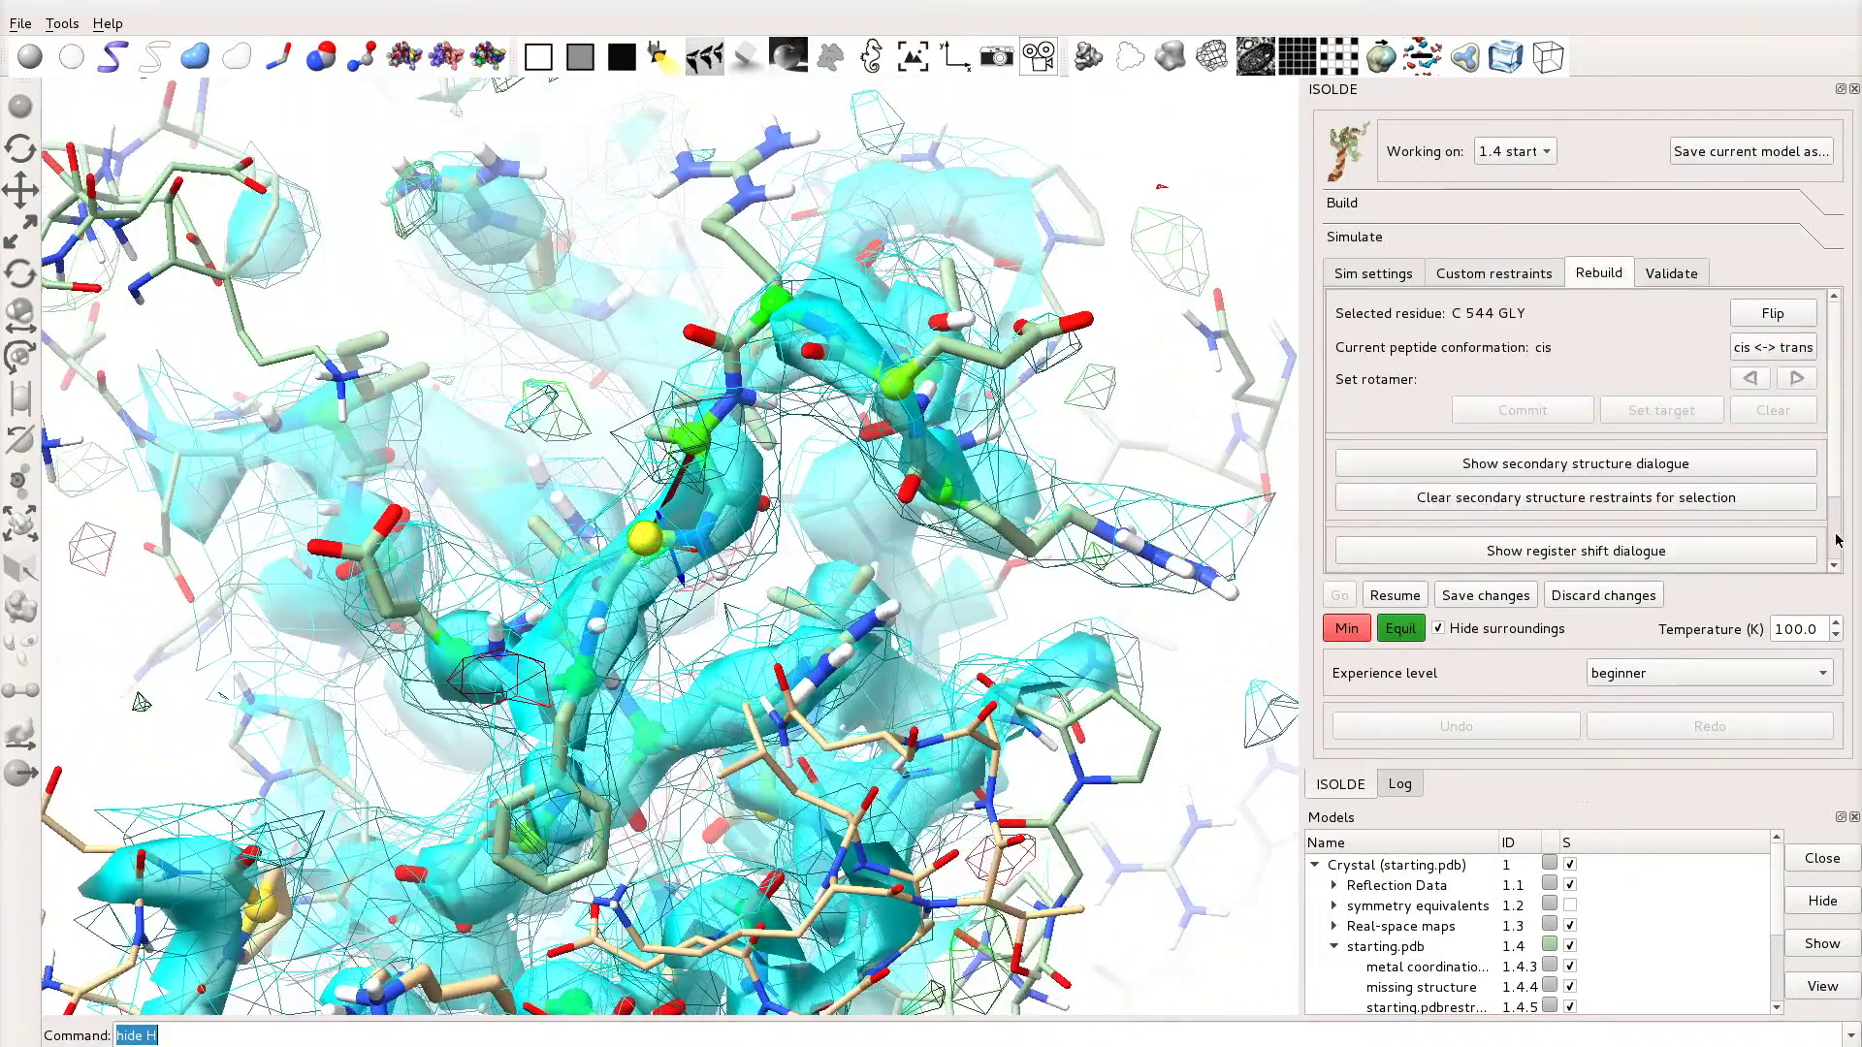
{"action": "left_click", "coordinate": [1401, 600]}
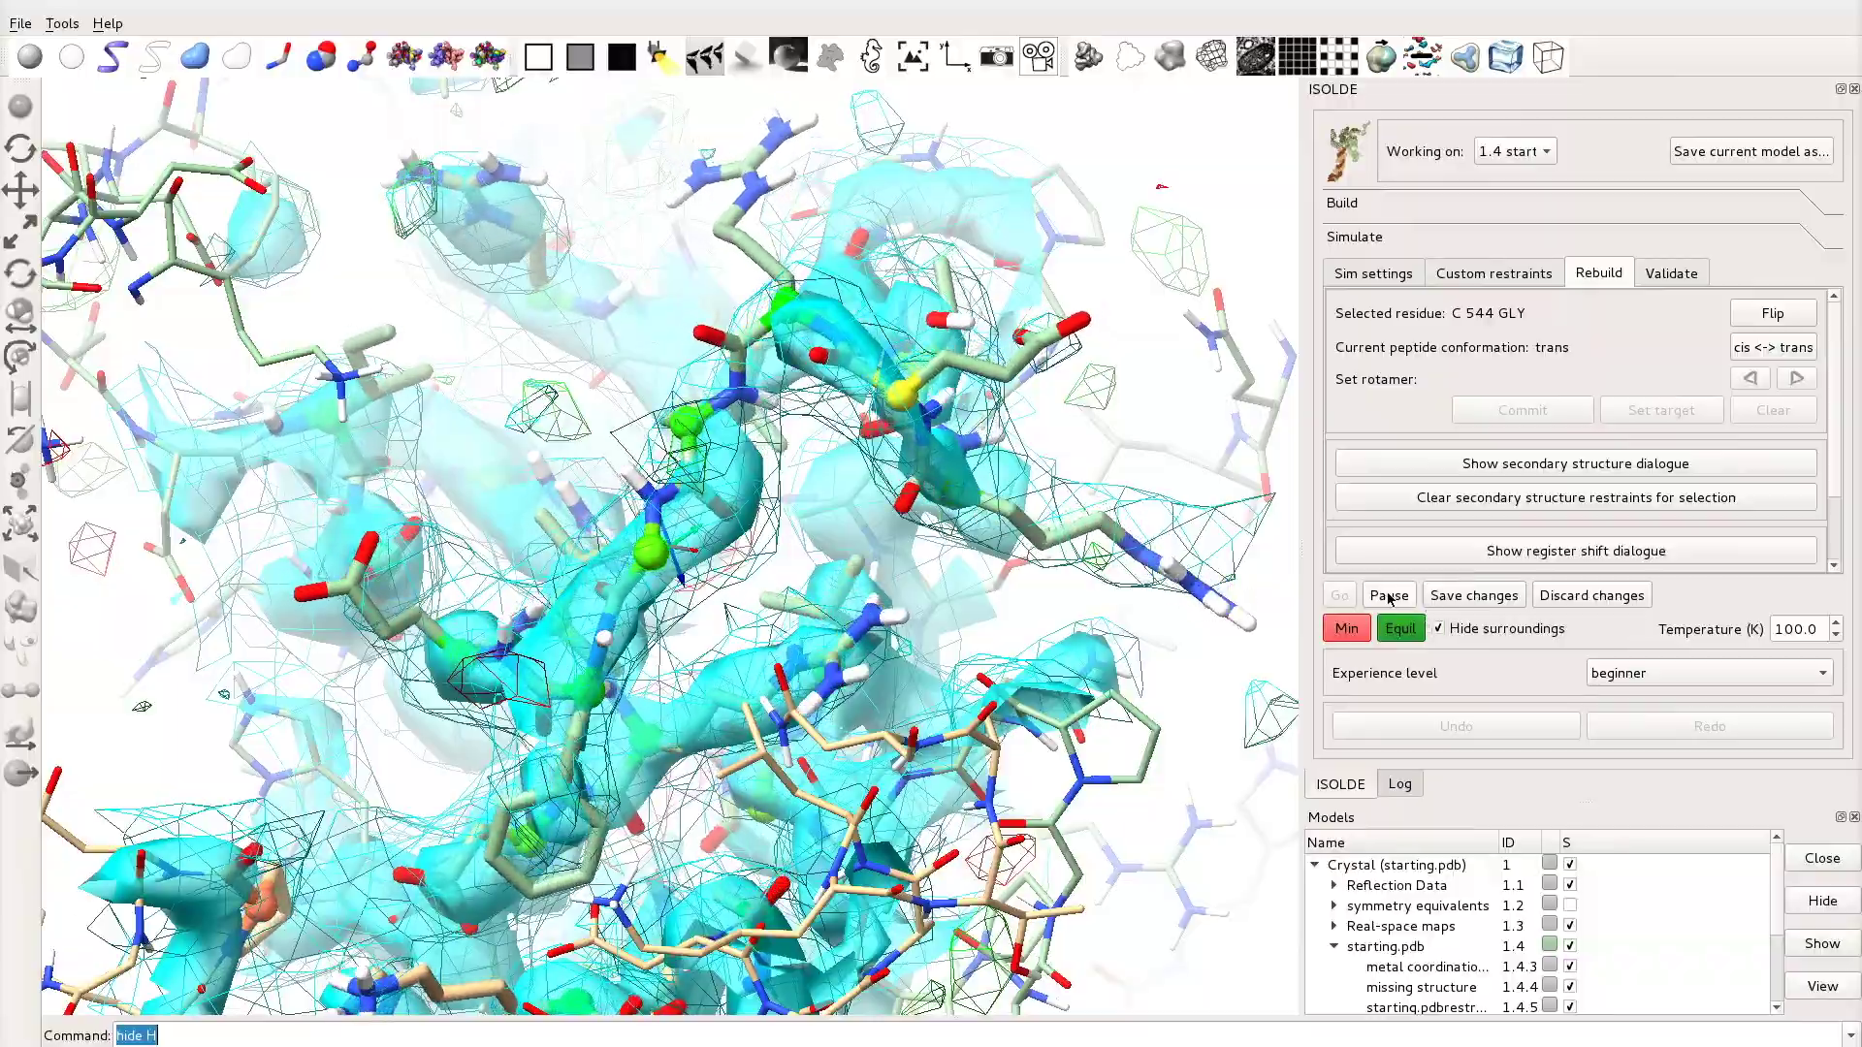
{"action": "left_click", "coordinate": [1389, 596]}
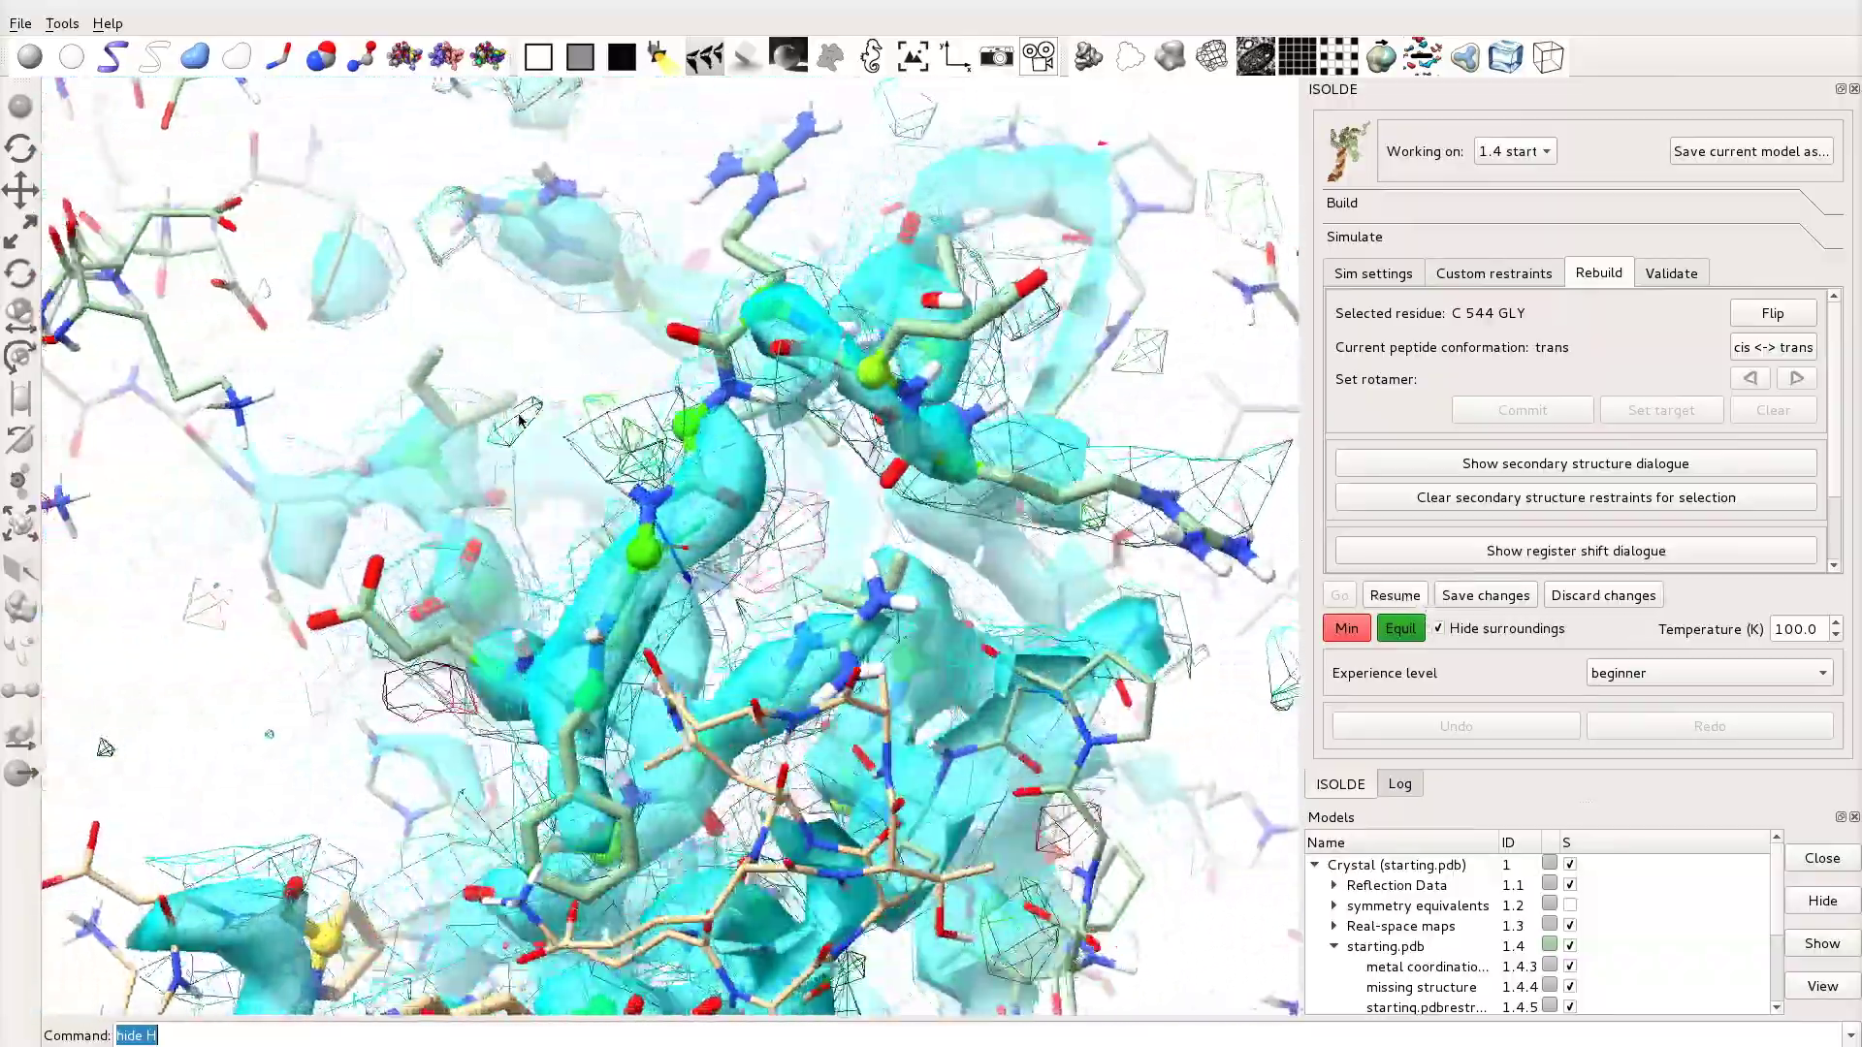
Step: Run the simulation to settle the peptide at glycine 544 in chain C into its density, and save the changes
{"action": "left_click_drag", "start_coordinate": [519, 420], "coordinate": [560, 438]}
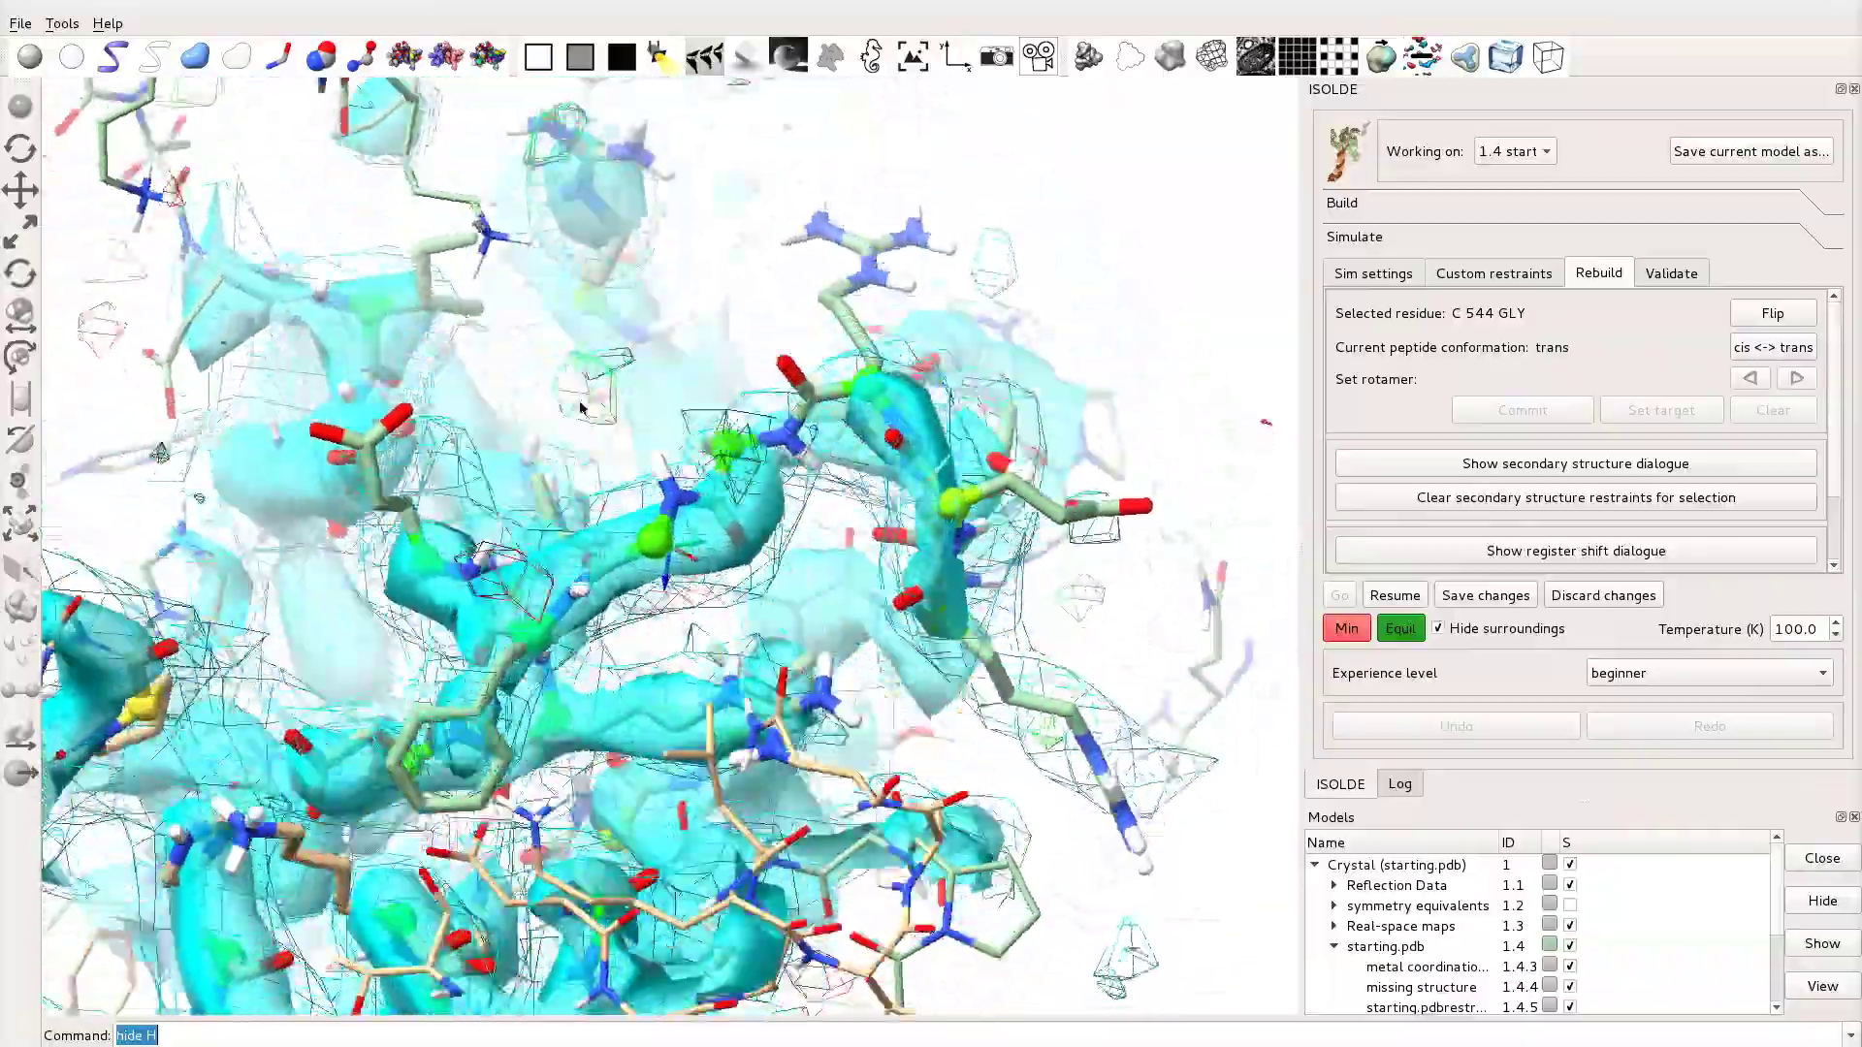
{"action": "scroll", "coordinate": [737, 533], "scroll_direction": "up", "scroll_amount": 5}
{"action": "left_click_drag", "start_coordinate": [822, 585], "coordinate": [760, 525]}
{"action": "key", "text": "space"}
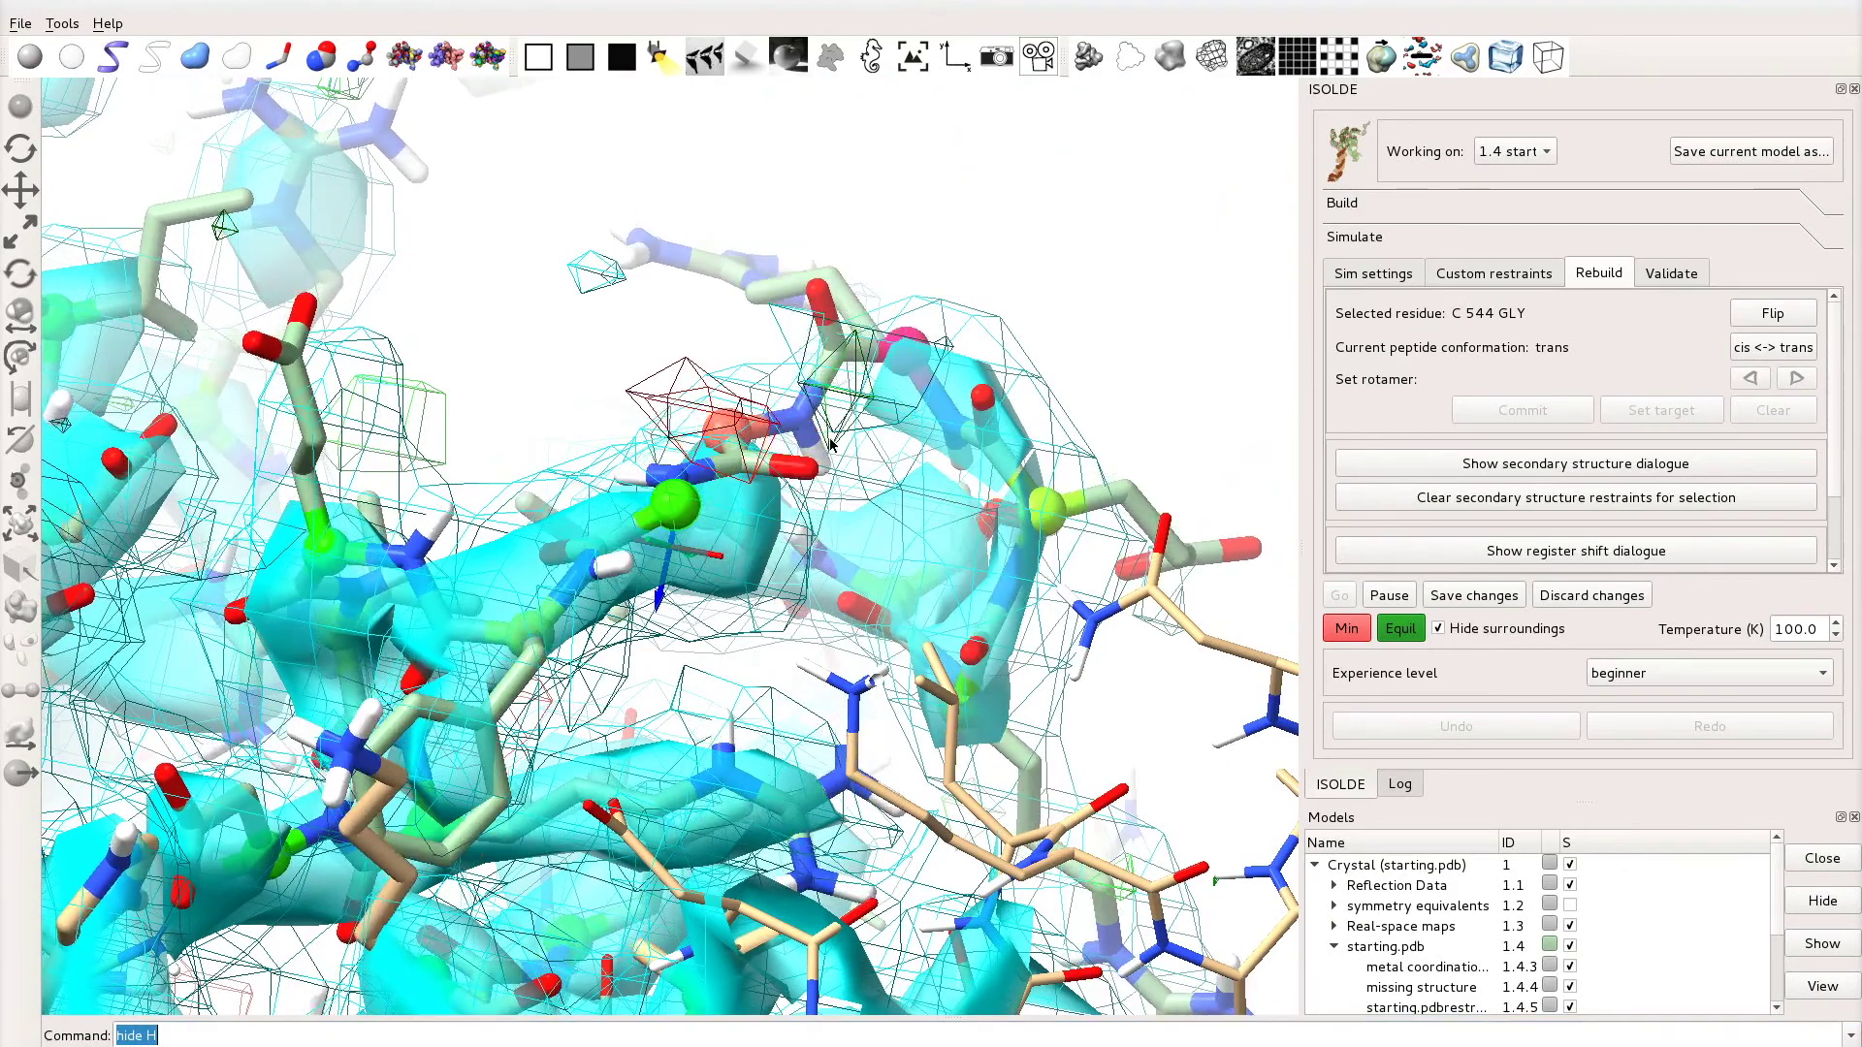
{"action": "left_click", "coordinate": [1389, 596]}
{"action": "left_click_drag", "start_coordinate": [737, 456], "coordinate": [565, 379]}
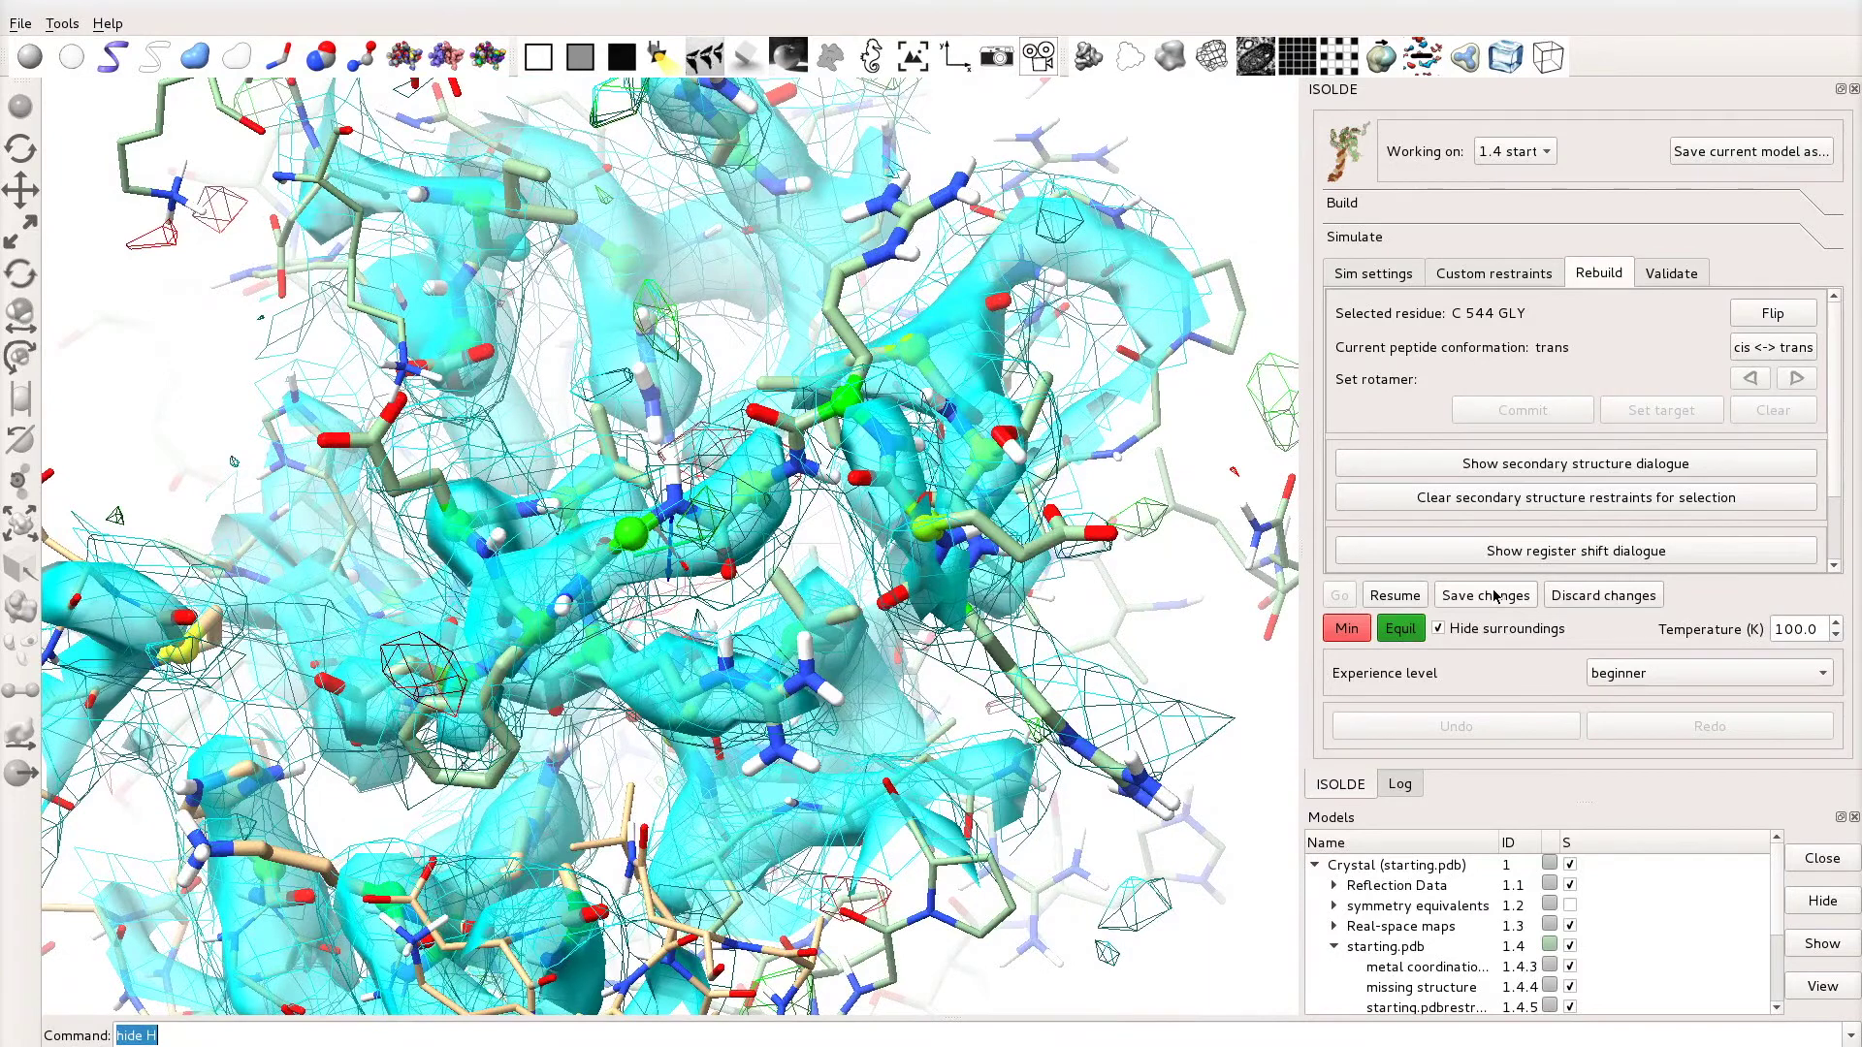
{"action": "left_click", "coordinate": [1485, 595]}
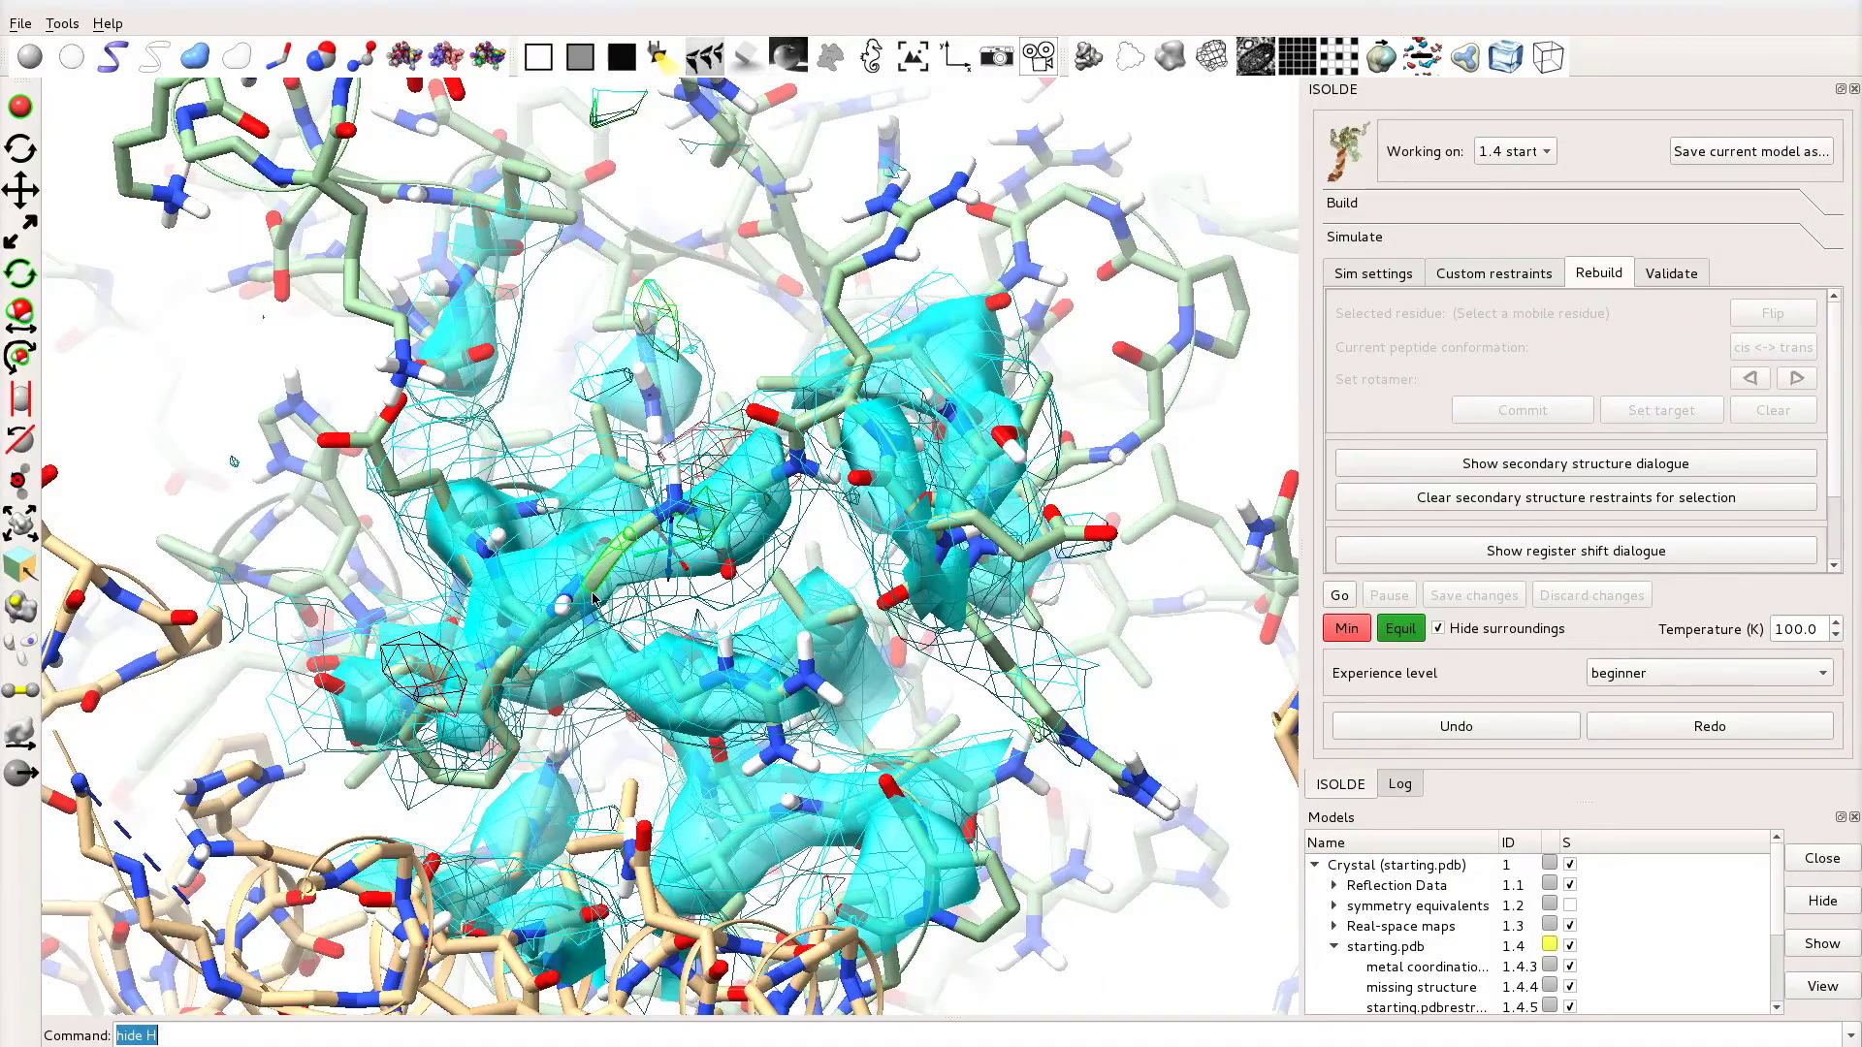
Step: Return to the peptide bond geometry validation and update its list of cis and twisted bonds
{"action": "left_click_drag", "start_coordinate": [595, 519], "coordinate": [834, 679]}
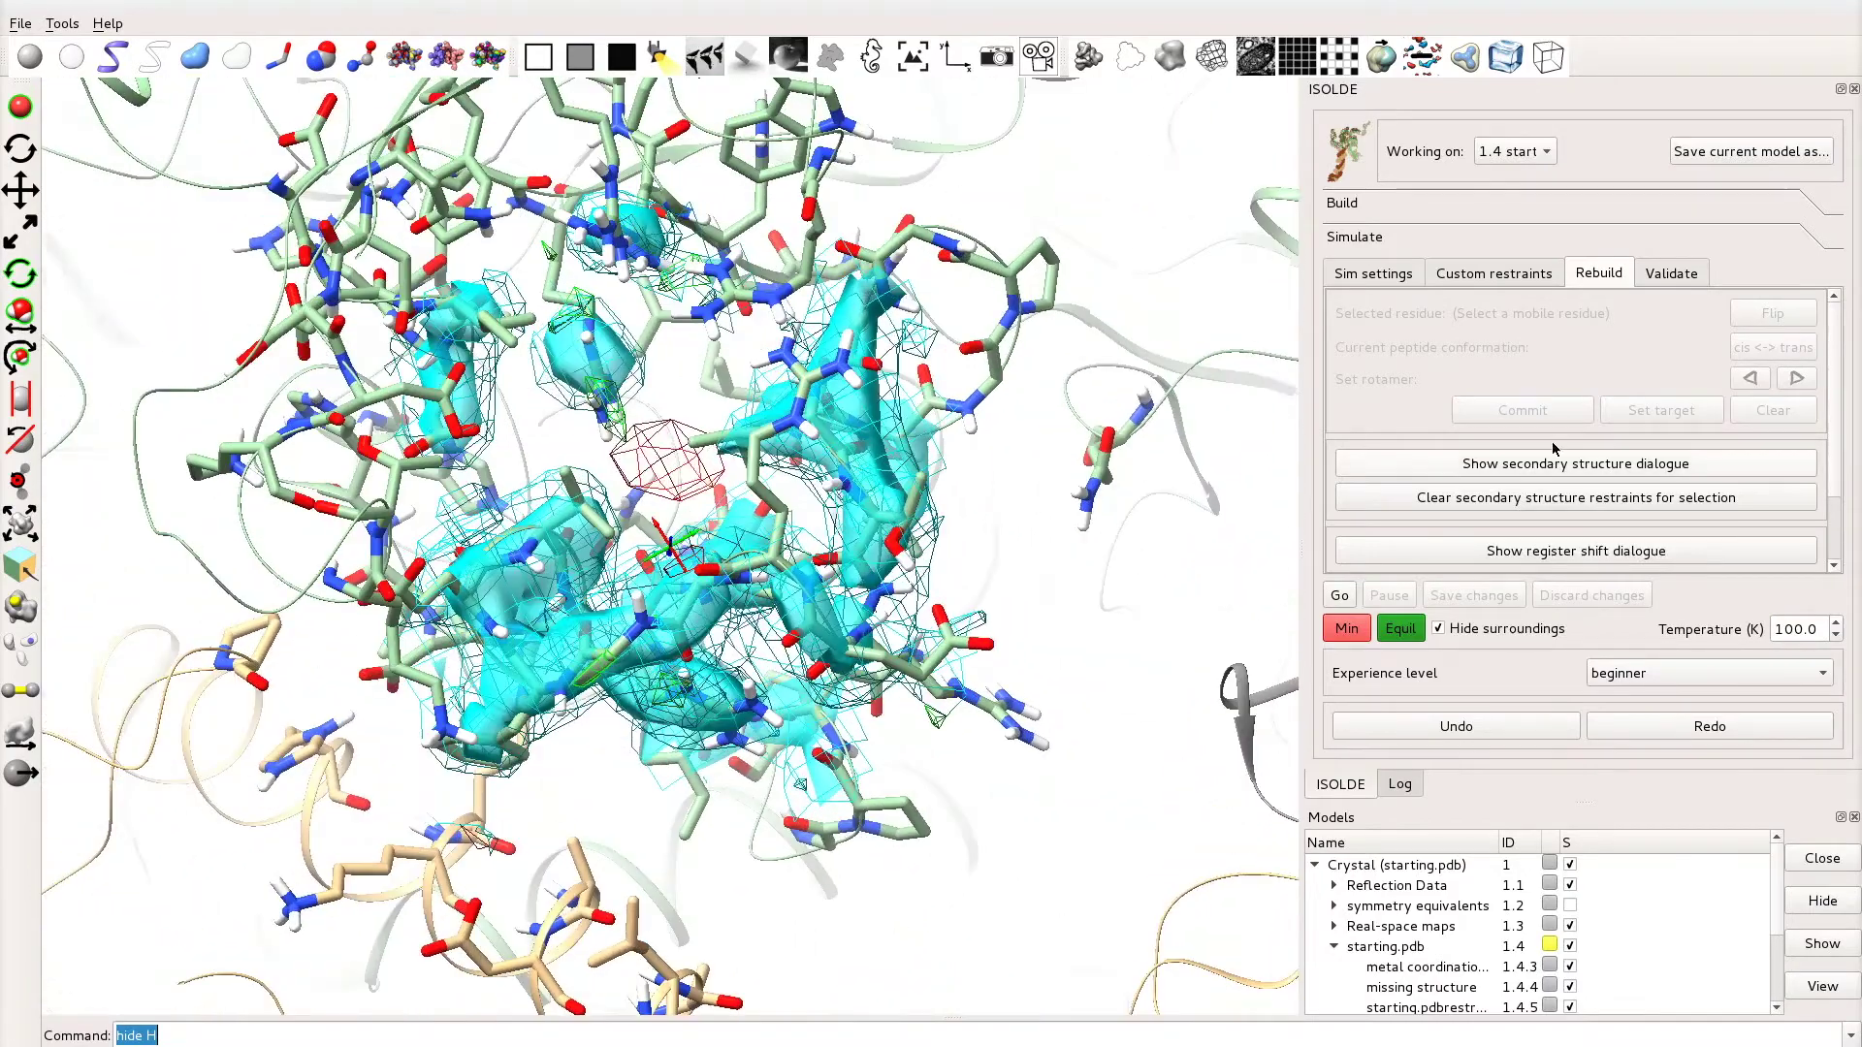
{"action": "left_click", "coordinate": [1670, 272]}
{"action": "left_click", "coordinate": [1805, 554]}
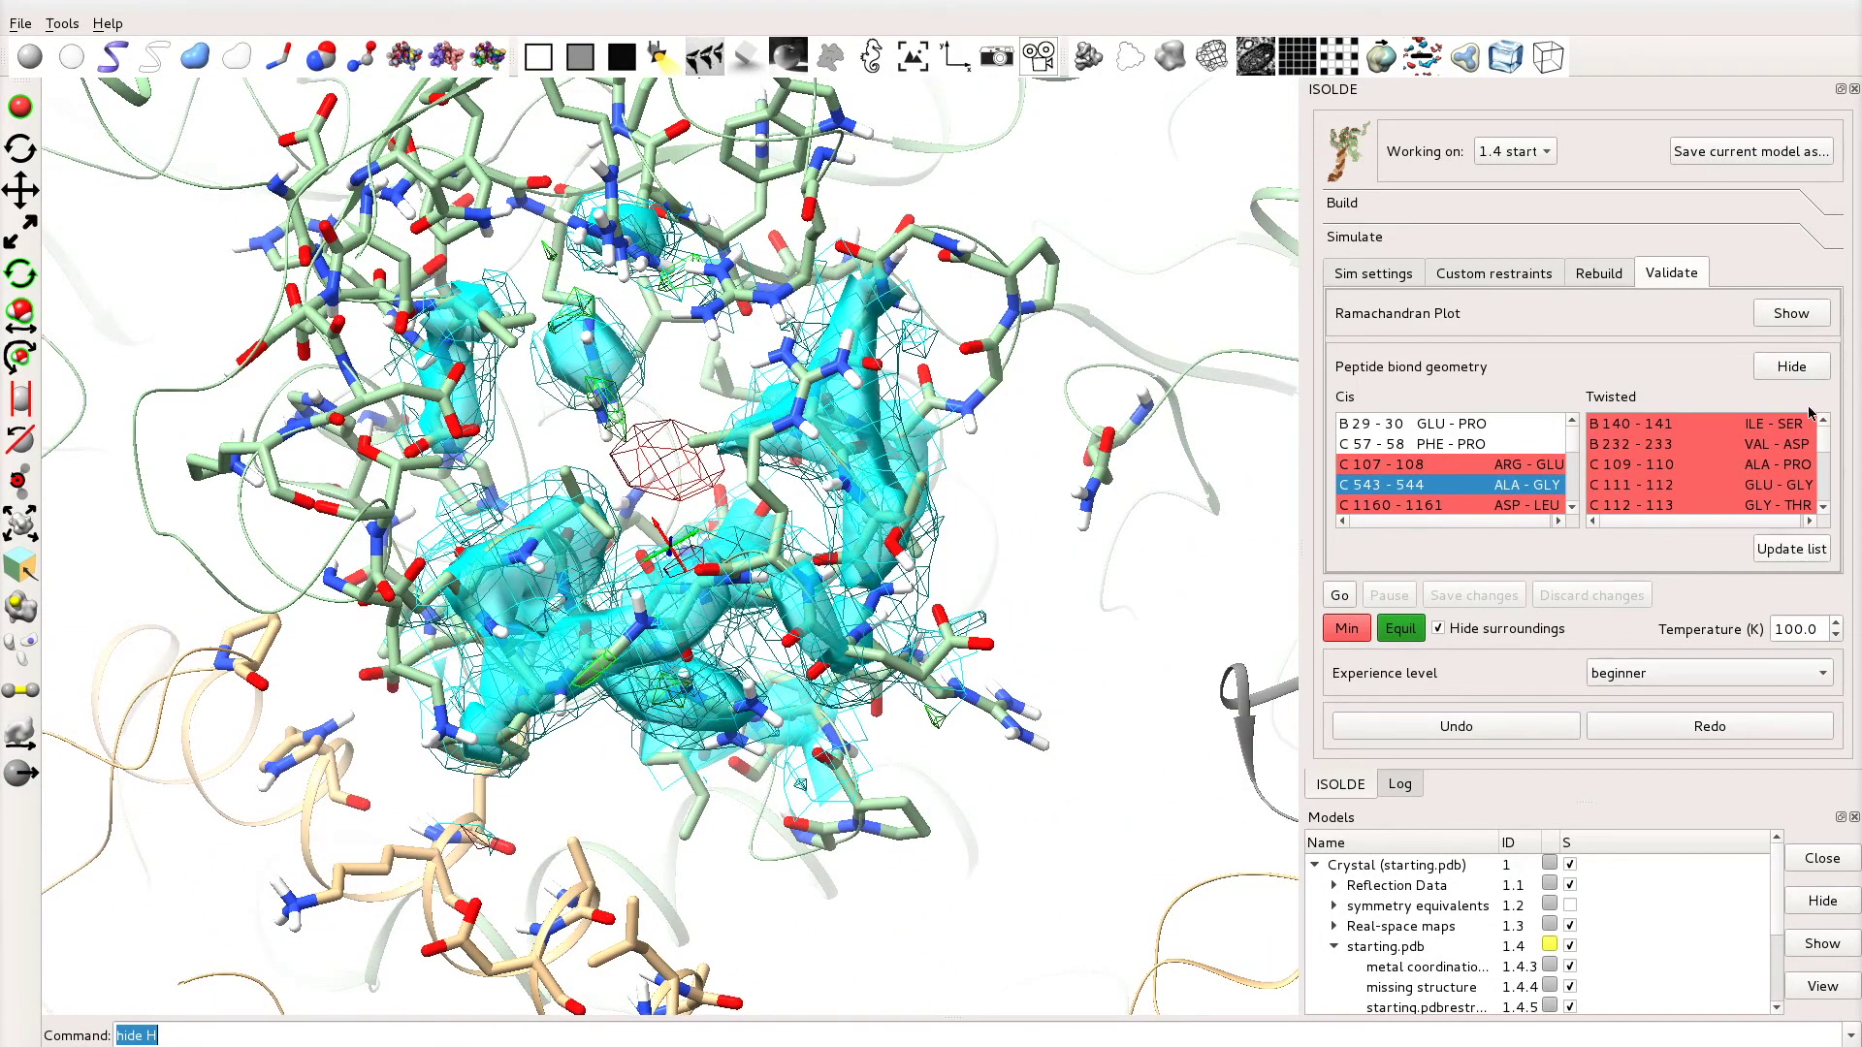
Step: Show the Ramachandran plot for all residues and inspect one of the red outlier residues in the model
{"action": "left_click", "coordinate": [1791, 313]}
{"action": "scroll", "coordinate": [1712, 484], "scroll_direction": "down", "scroll_amount": 3}
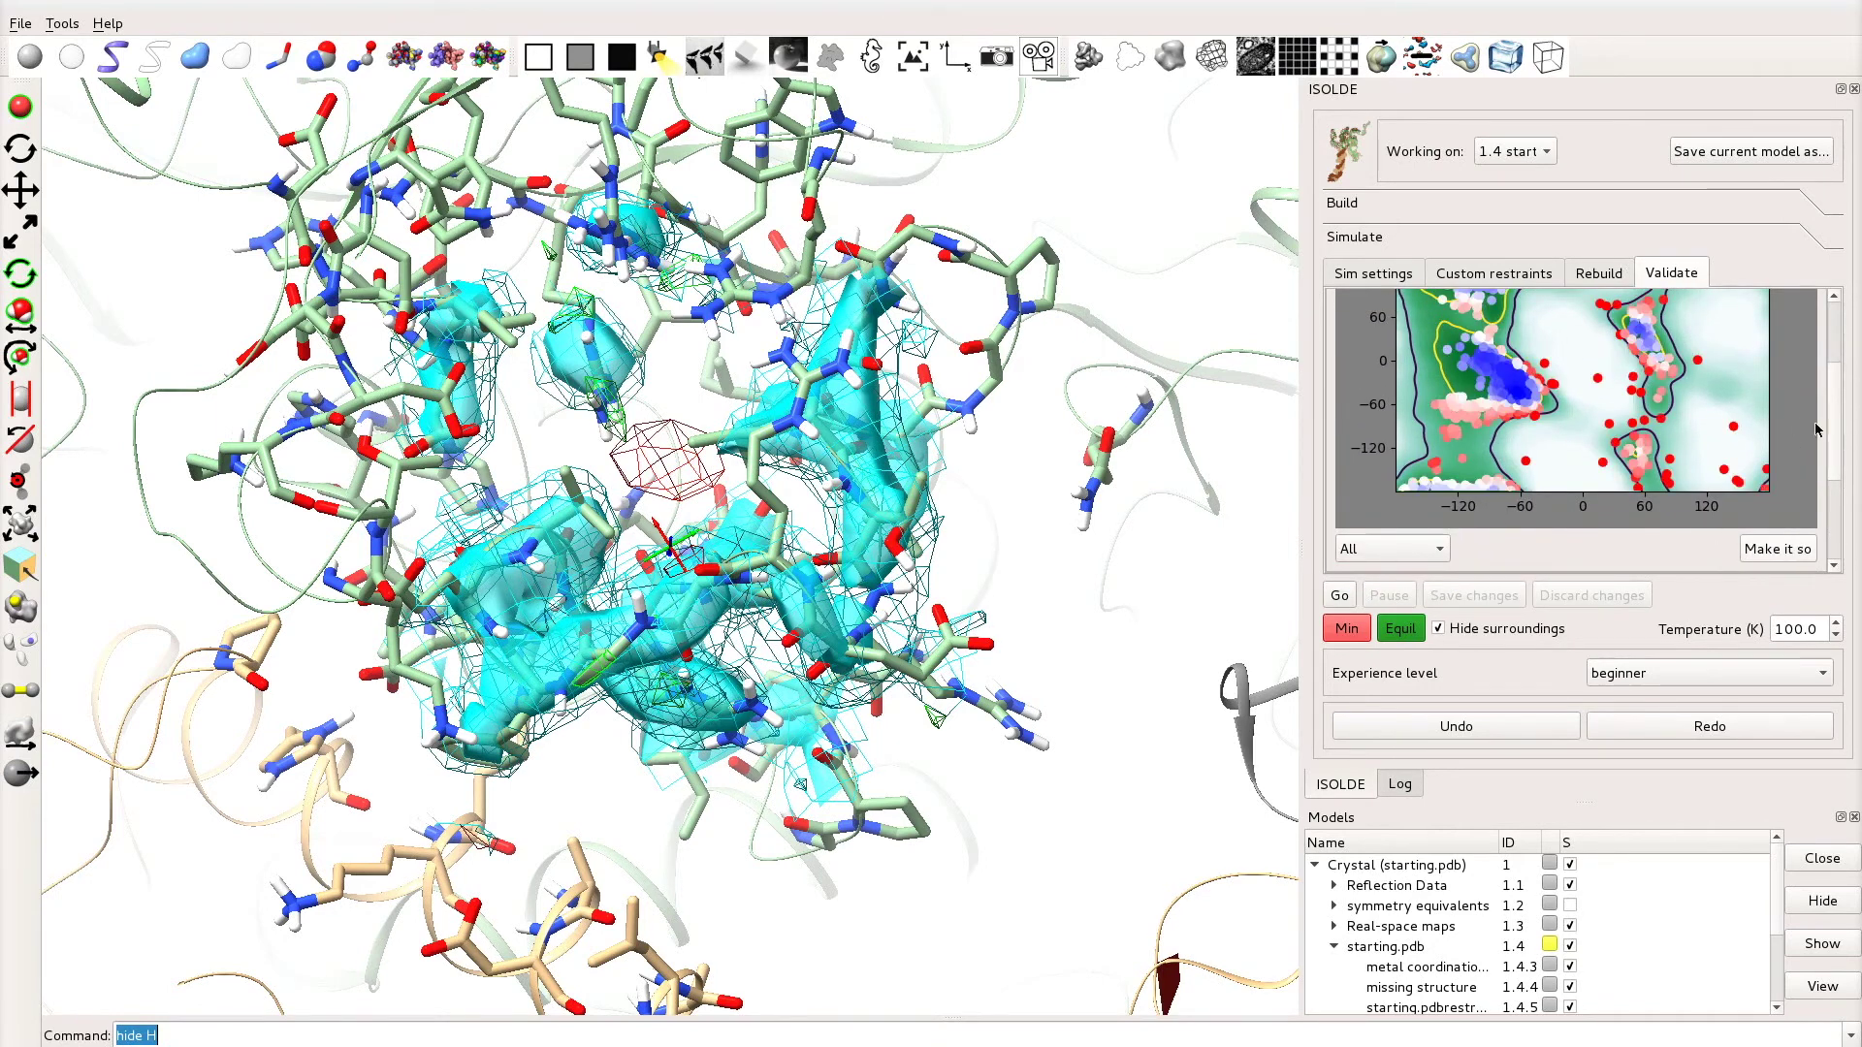
{"action": "scroll", "coordinate": [1581, 445], "scroll_direction": "up", "scroll_amount": 1}
{"action": "left_click", "coordinate": [1597, 439]}
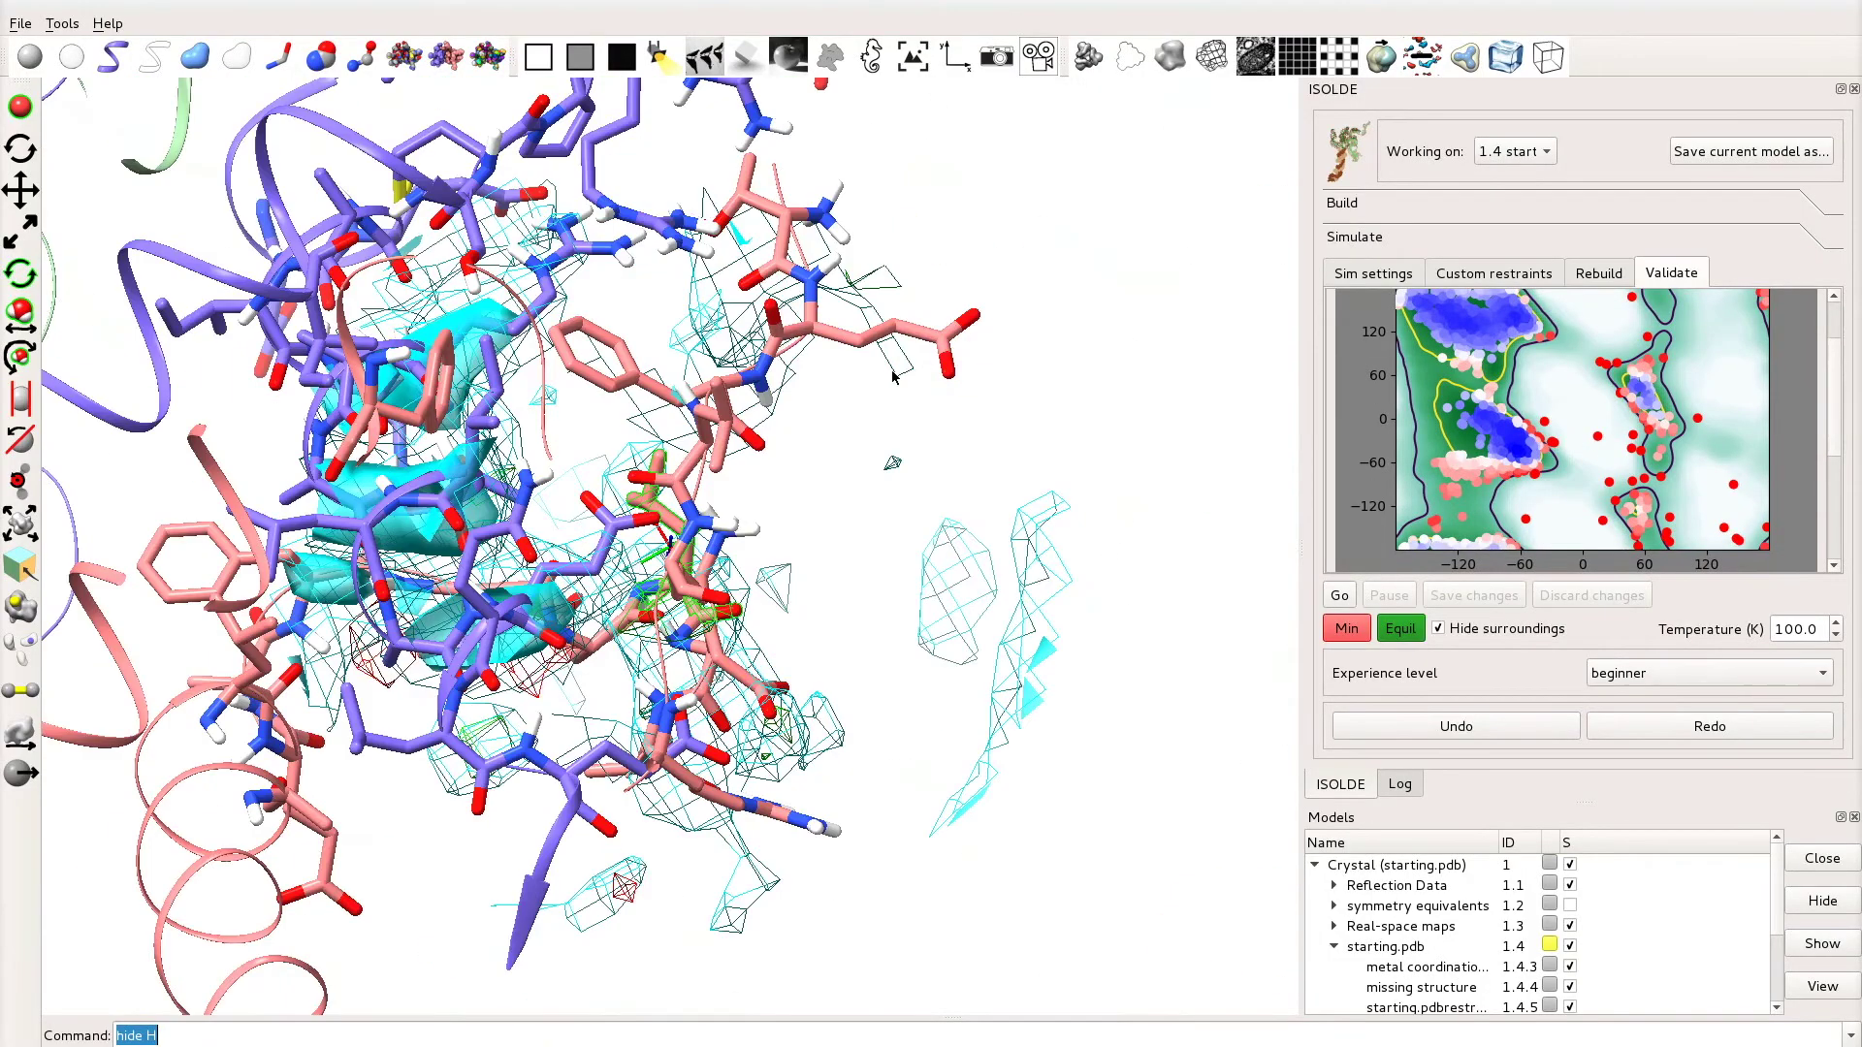
{"action": "left_click_drag", "start_coordinate": [553, 495], "coordinate": [820, 686]}
Step: Set the simulation selection mode to the entire structure
{"action": "scroll", "coordinate": [821, 686], "scroll_direction": "down", "scroll_amount": 15}
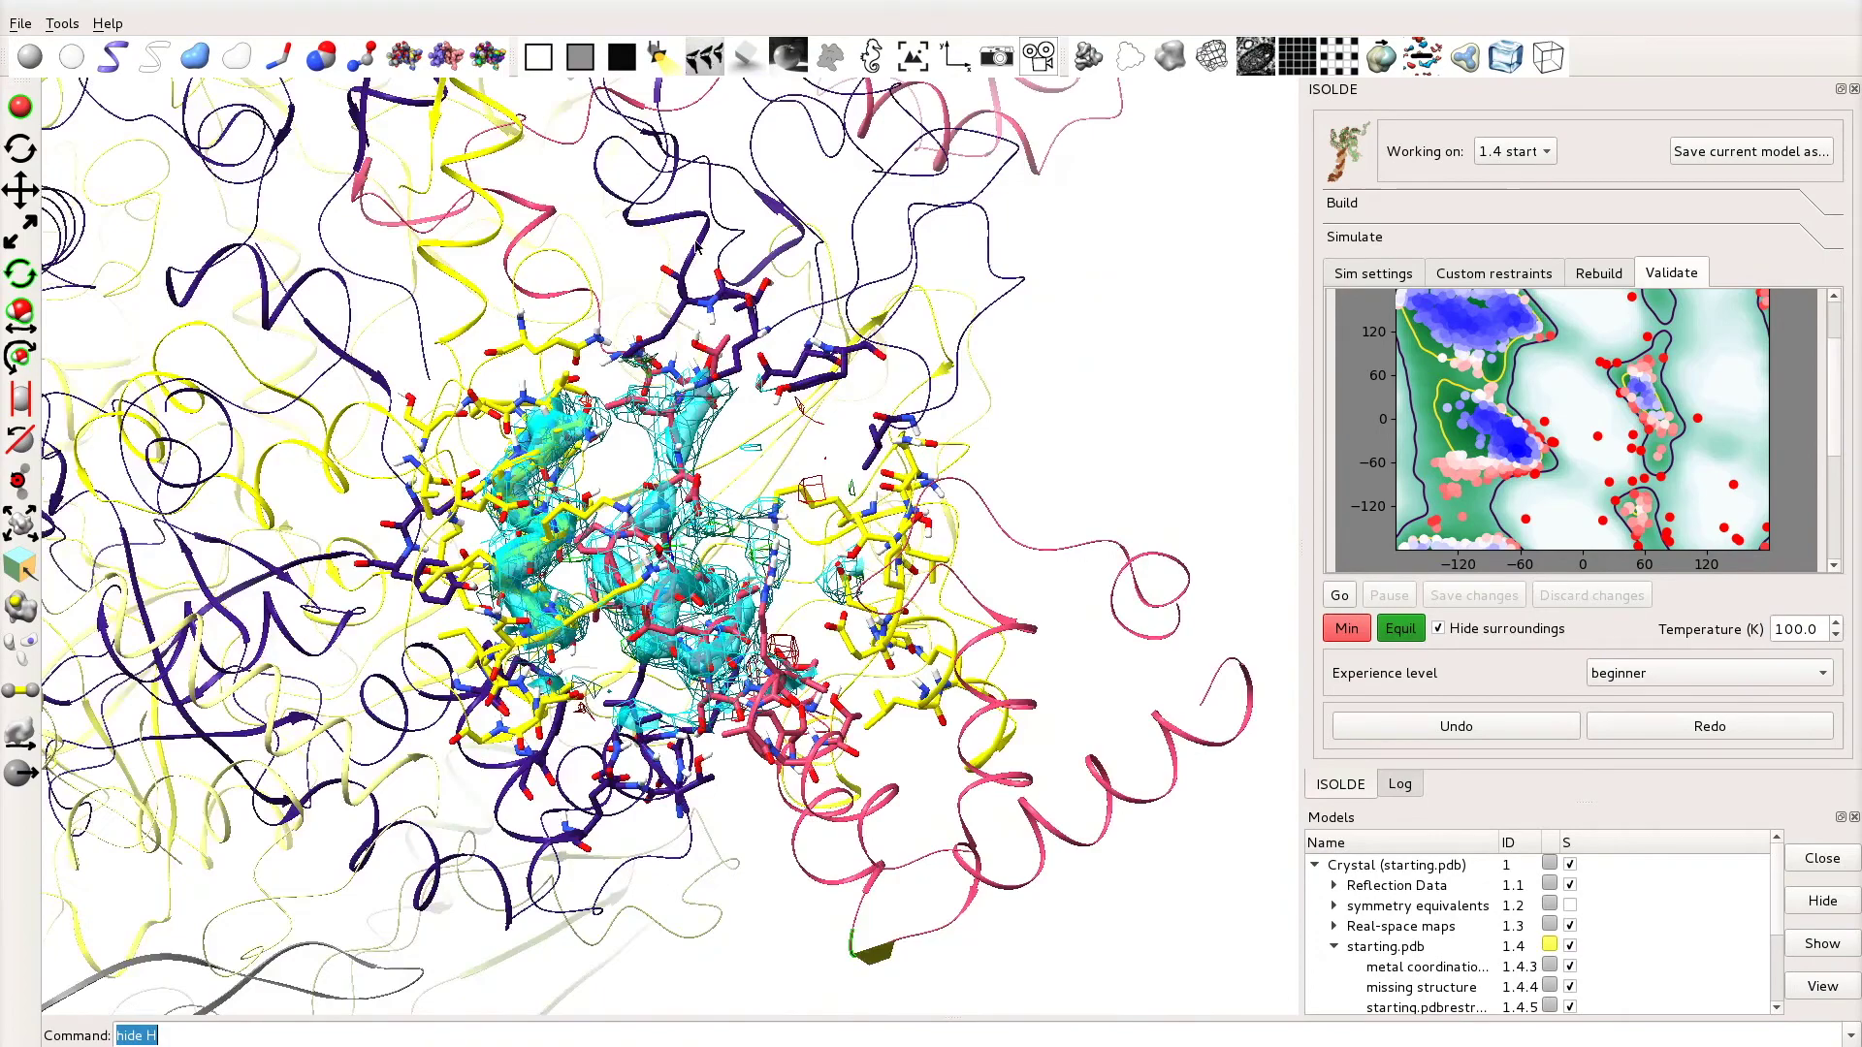
{"action": "left_click", "coordinate": [1371, 276]}
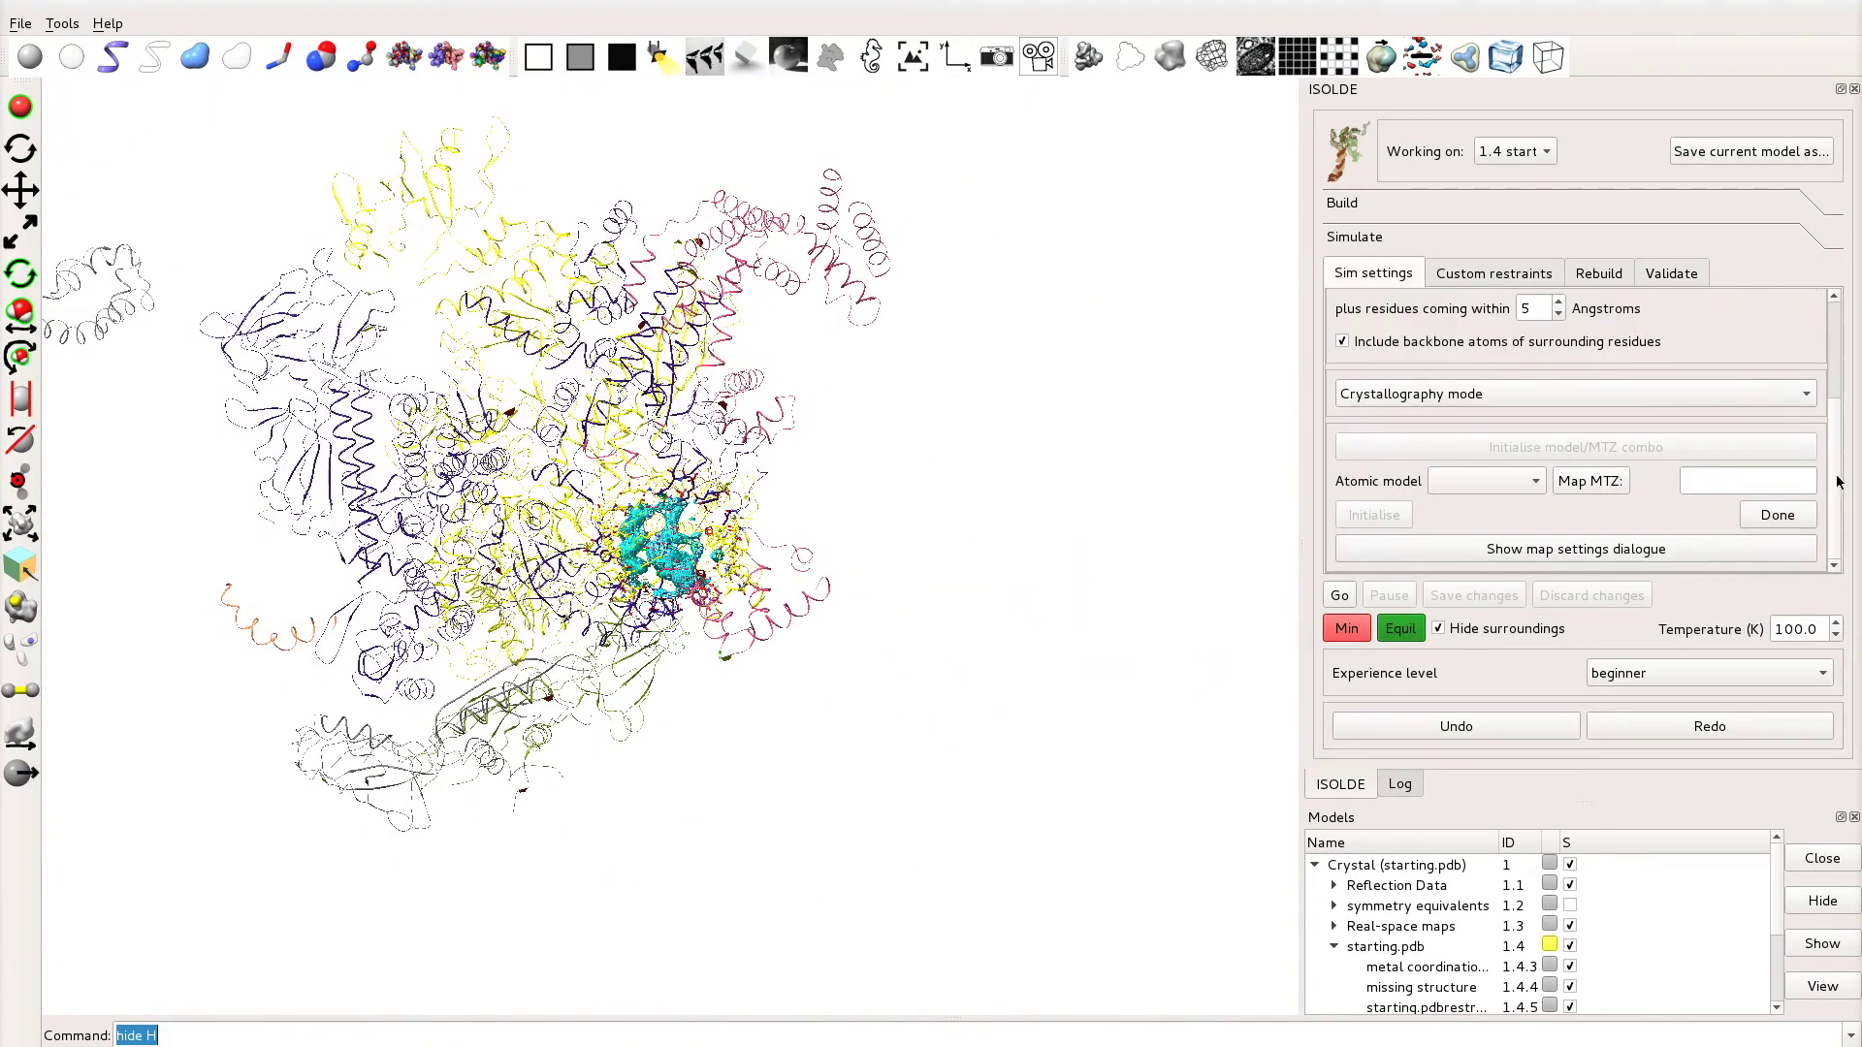
{"action": "scroll", "coordinate": [1375, 346], "scroll_direction": "up", "scroll_amount": 3}
{"action": "left_click", "coordinate": [1366, 363]}
{"action": "left_click_drag", "start_coordinate": [397, 379], "coordinate": [498, 391]}
Step: Open the Side View tool and enable automatic clipping for both the near and far planes
{"action": "left_click", "coordinate": [62, 23]}
{"action": "mouse_move", "coordinate": [87, 54]}
{"action": "left_click", "coordinate": [387, 274]}
{"action": "left_click", "coordinate": [1391, 993]}
{"action": "left_click", "coordinate": [1446, 993]}
Step: Clear the atom selection and start the simulation of the entire structure
{"action": "left_click_drag", "start_coordinate": [1028, 747], "coordinate": [1051, 710]}
{"action": "left_click", "coordinate": [1138, 657], "text": "ctrl"}
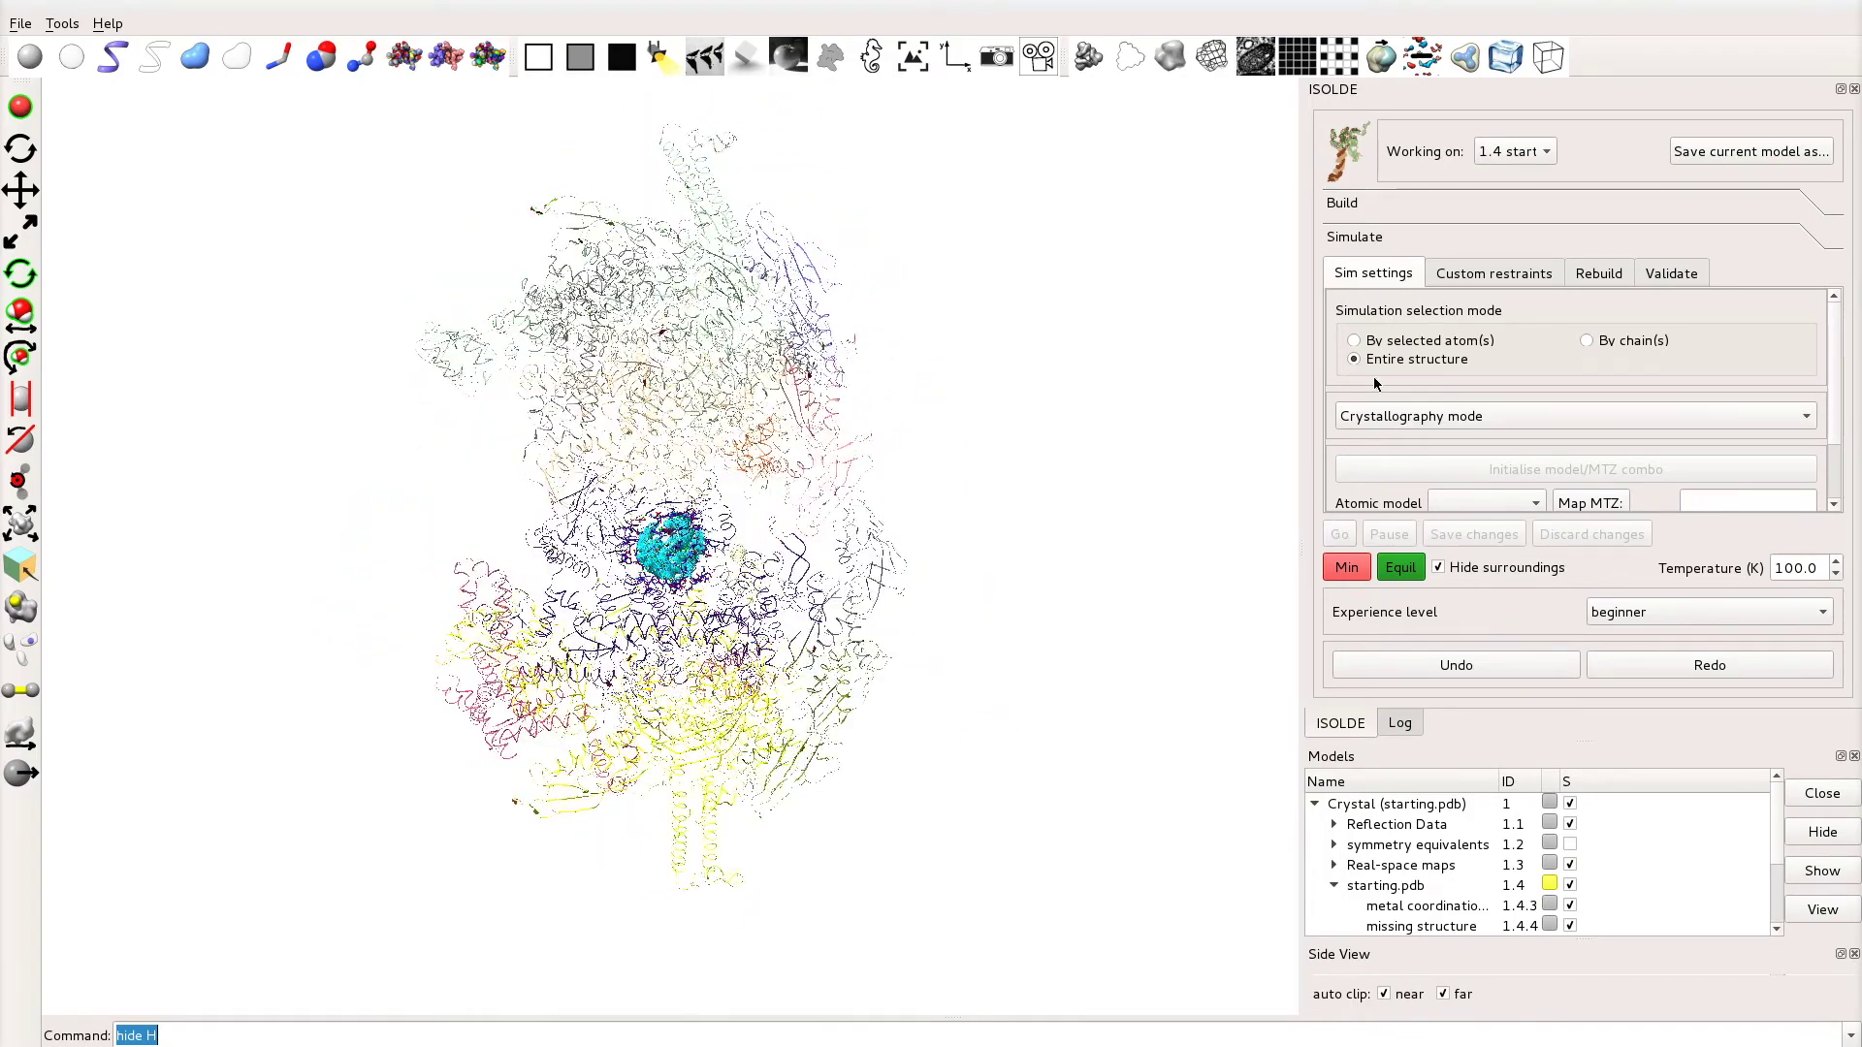
{"action": "left_click_drag", "start_coordinate": [1120, 548], "coordinate": [1084, 556]}
{"action": "left_click", "coordinate": [1337, 534]}
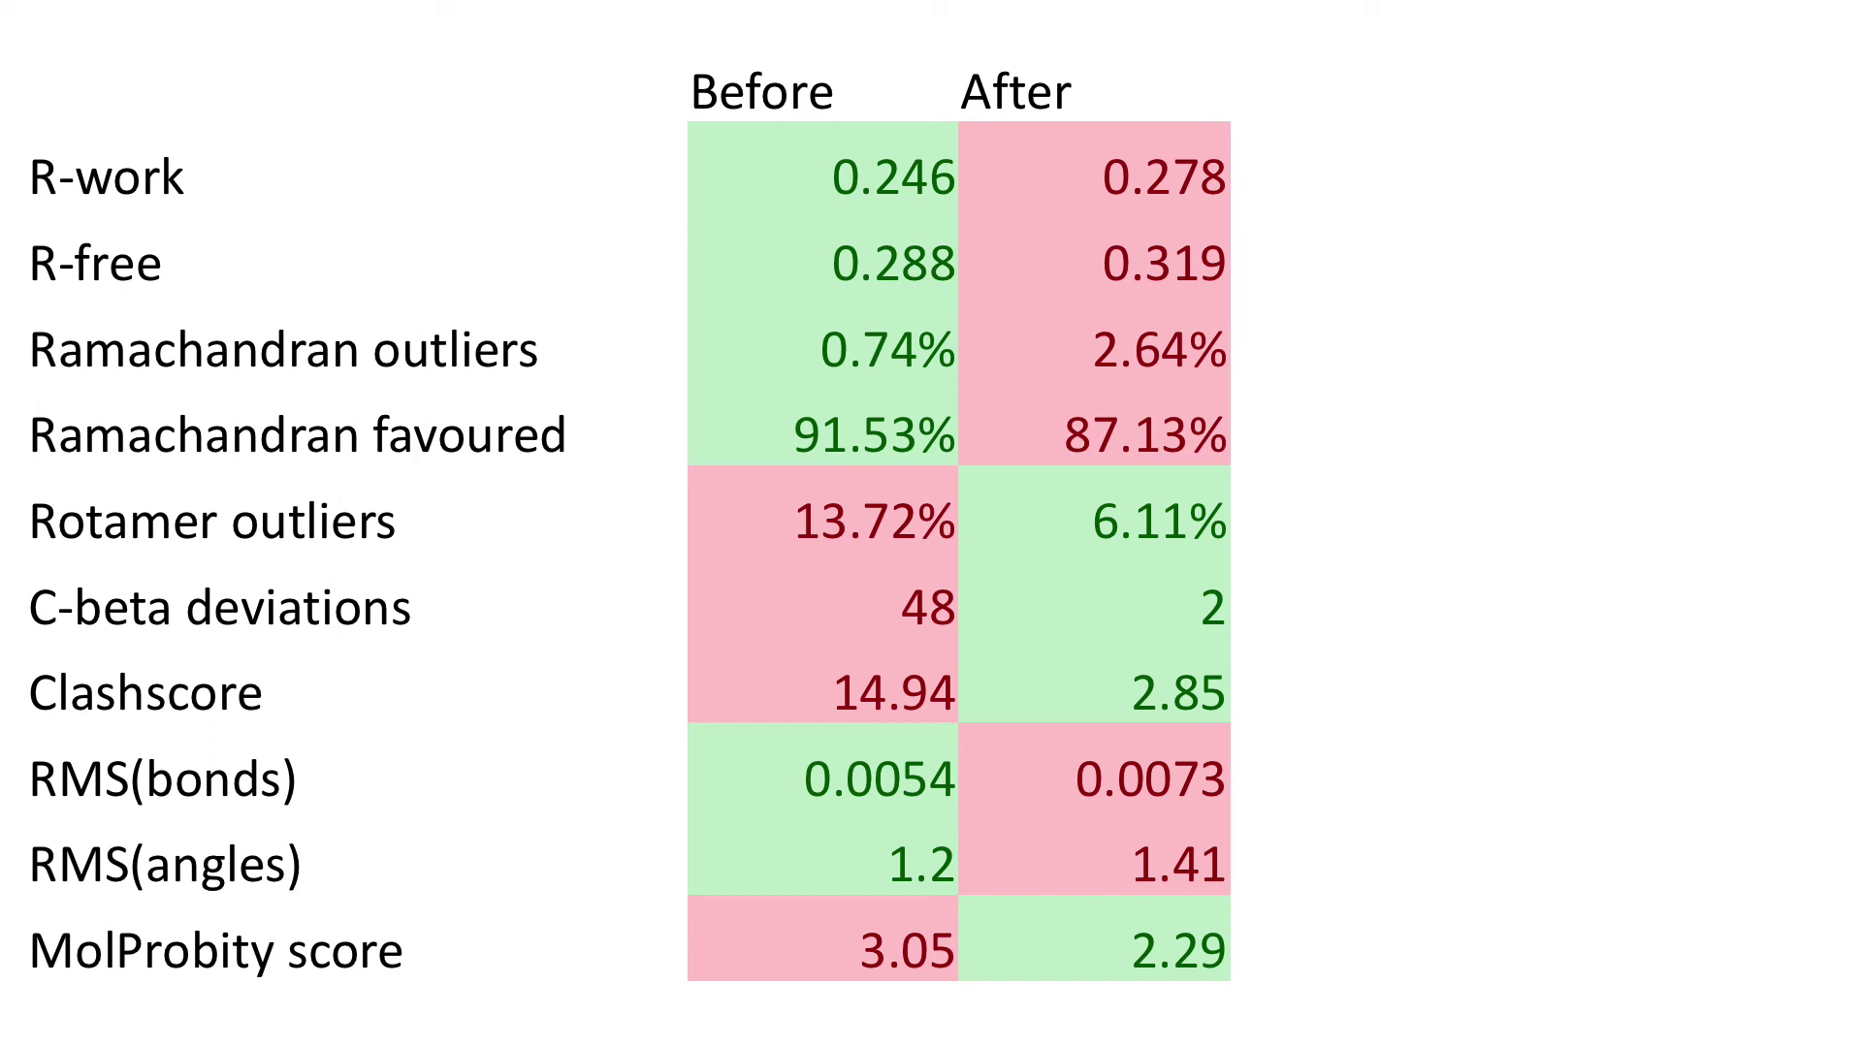
{"action": "key", "text": "Right"}
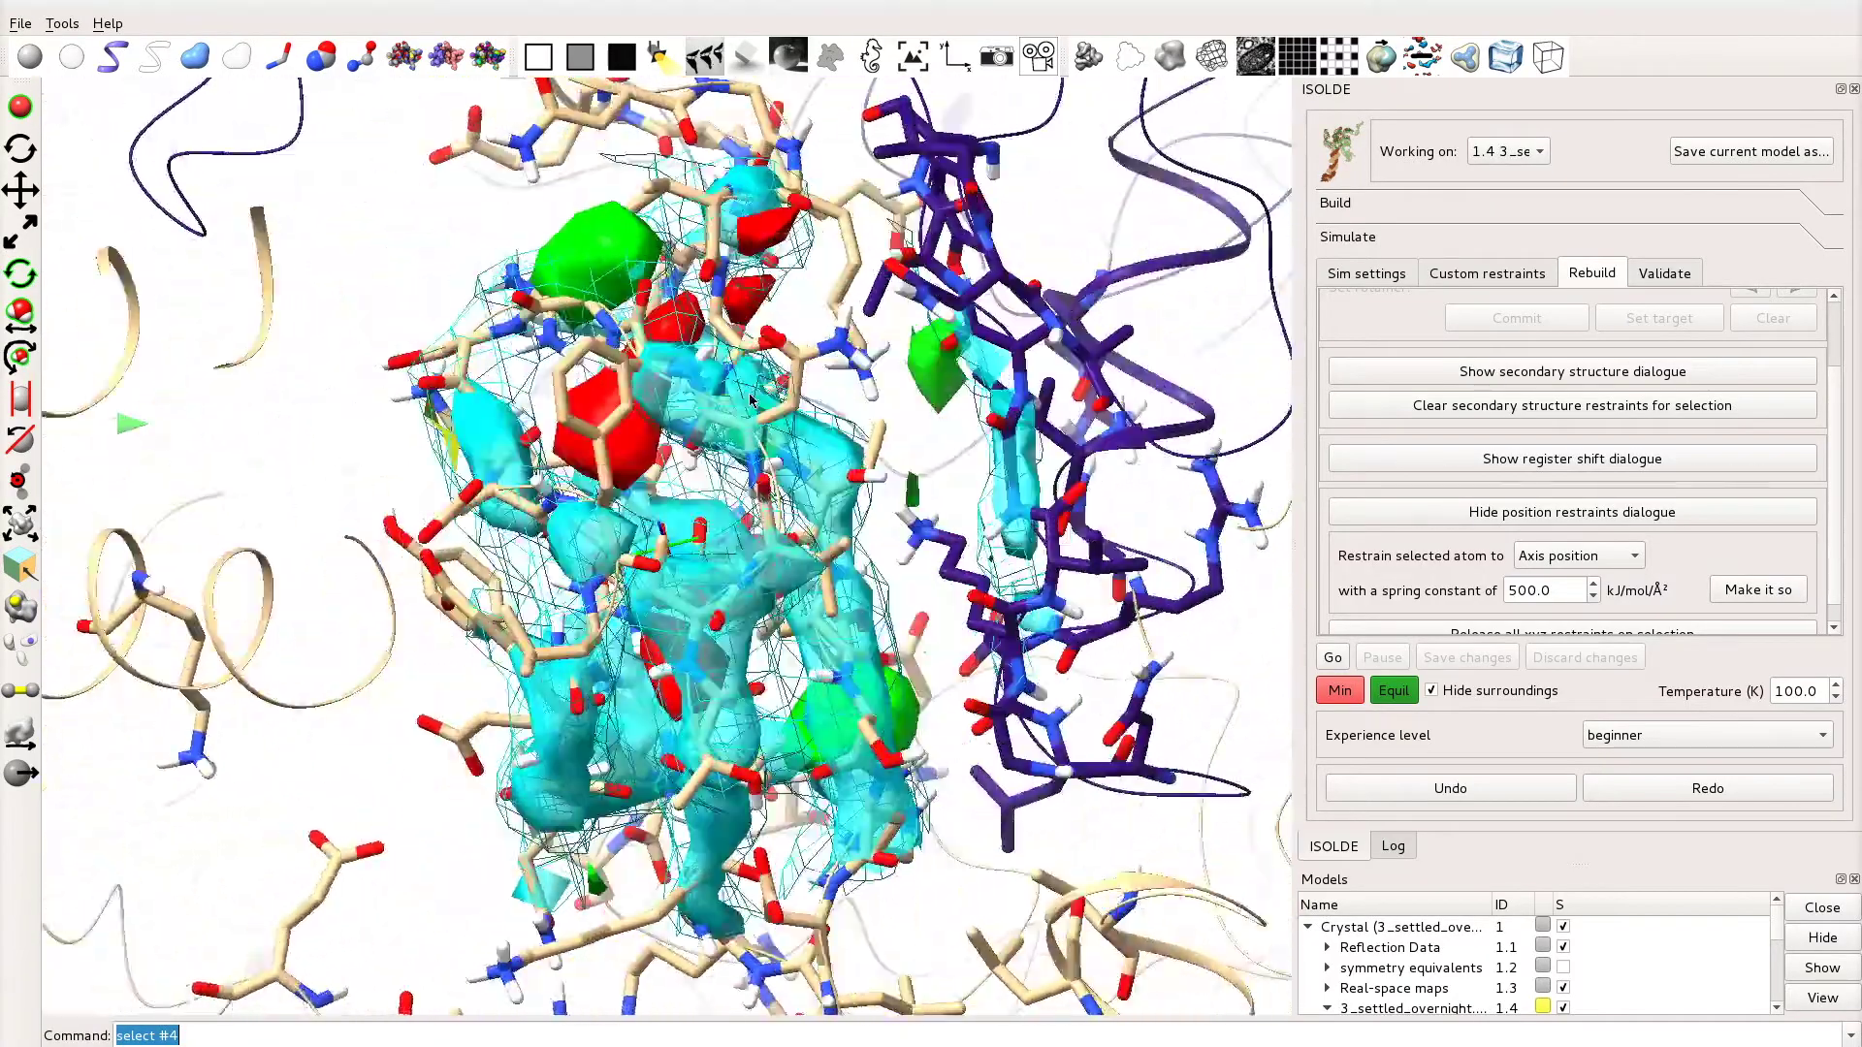
Step: Examine the loops and sidechains in the poorly fitting region against the positive and negative difference density
{"action": "left_click_drag", "start_coordinate": [750, 400], "coordinate": [806, 640]}
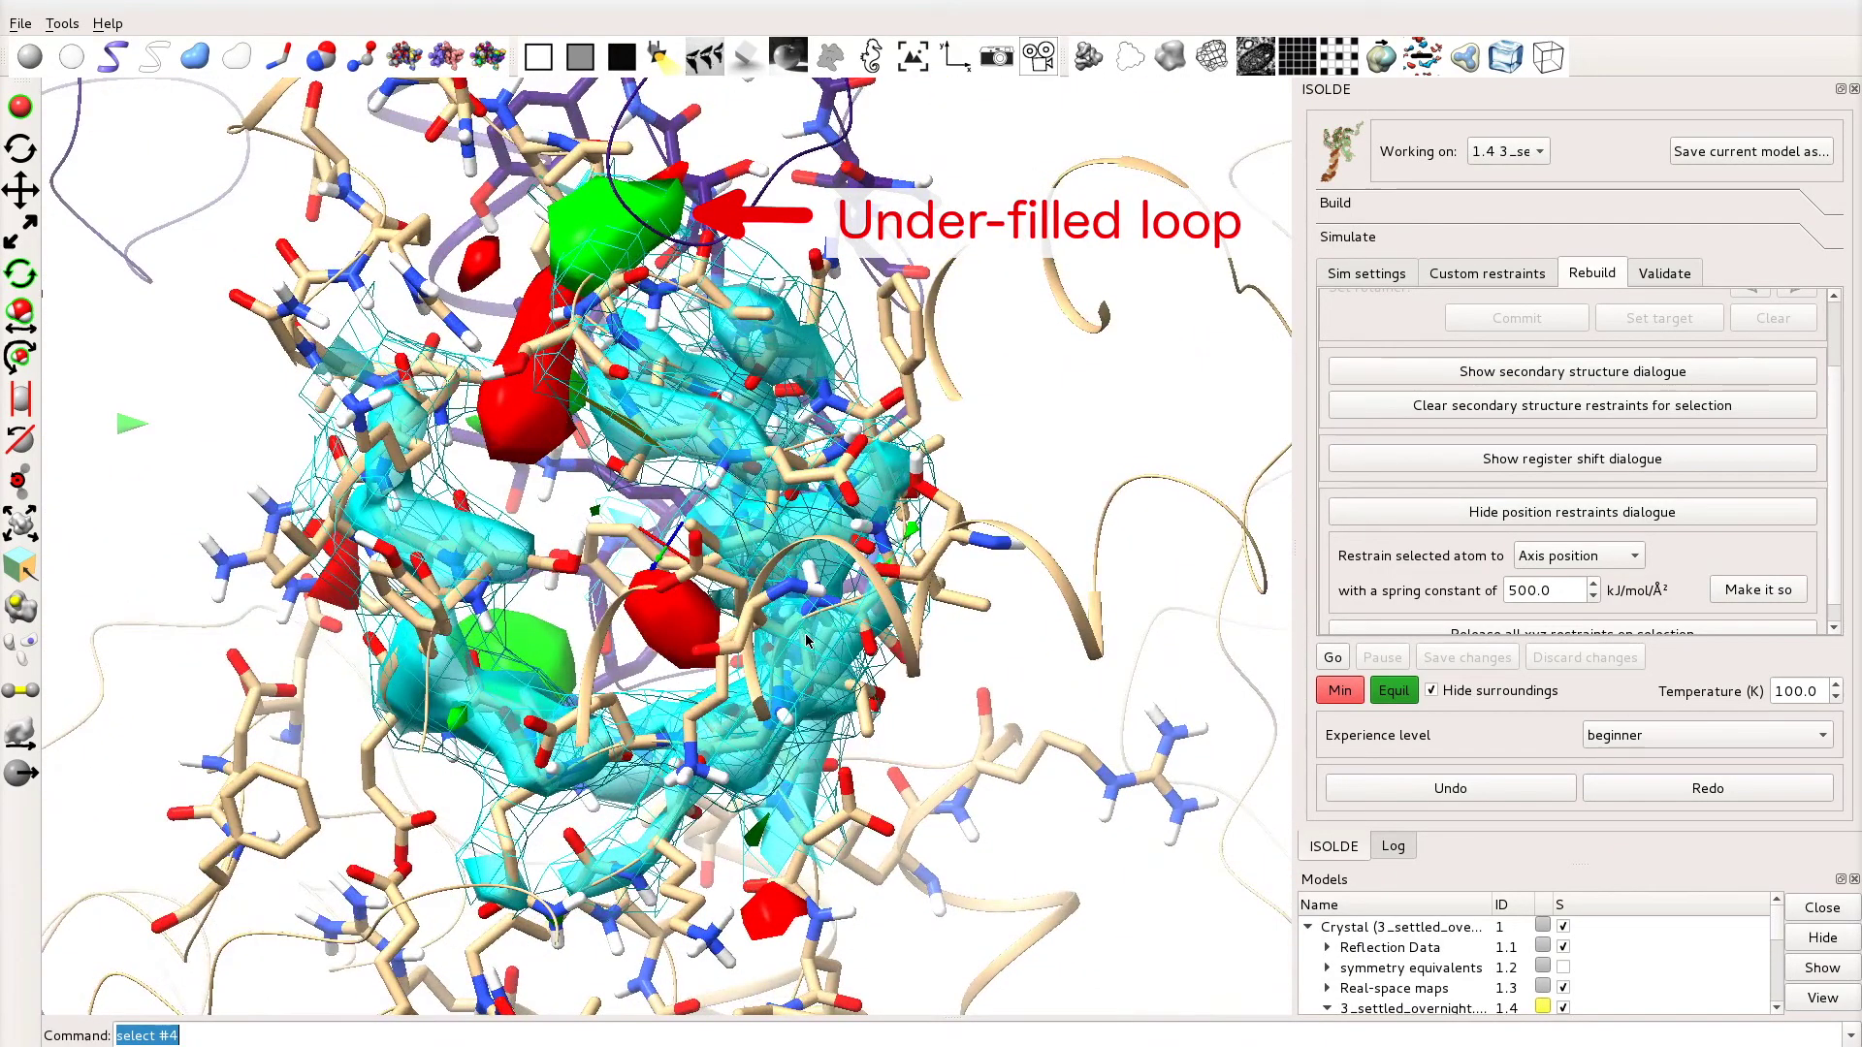
{"action": "mouse_move", "coordinate": [806, 640]}
{"action": "left_mouse_down"}
{"action": "mouse_move", "coordinate": [832, 557]}
{"action": "mouse_move", "coordinate": [790, 380]}
{"action": "mouse_move", "coordinate": [827, 295]}
{"action": "mouse_move", "coordinate": [756, 407]}
{"action": "mouse_move", "coordinate": [905, 482]}
{"action": "mouse_move", "coordinate": [890, 415]}
{"action": "left_mouse_up"}
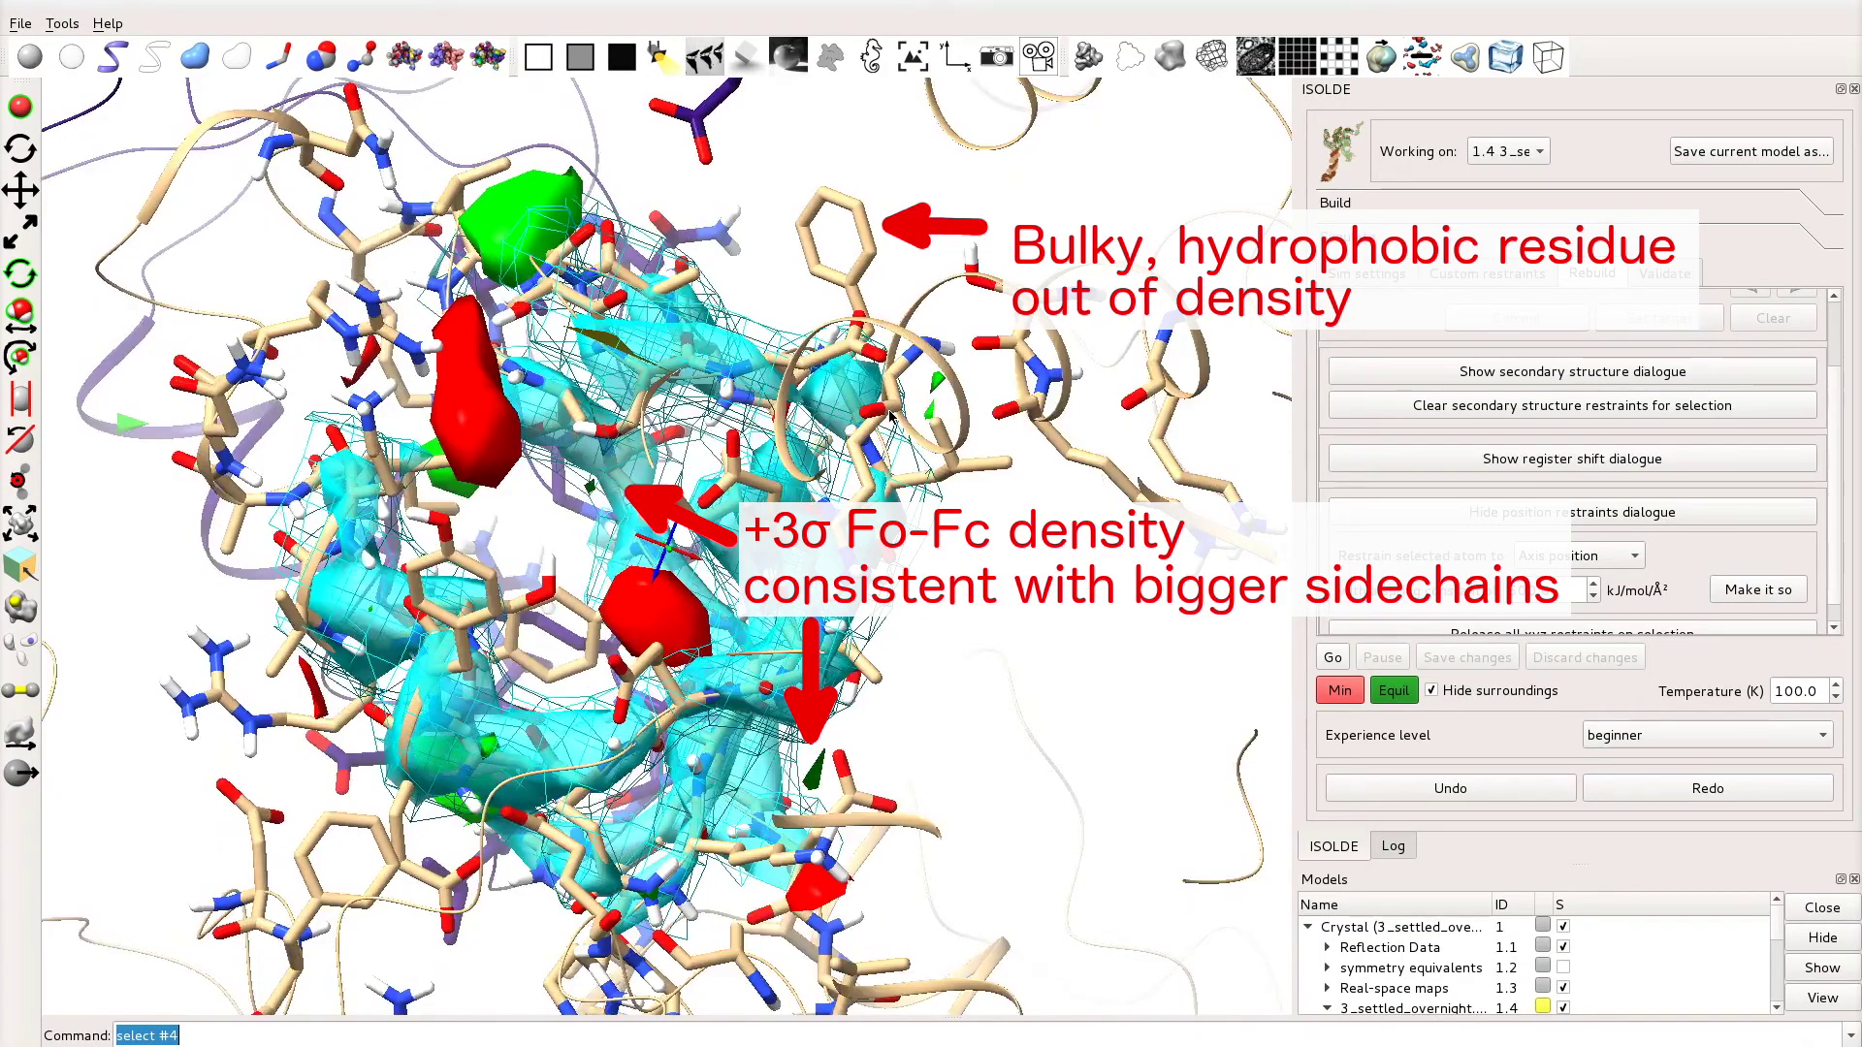
{"action": "mouse_move", "coordinate": [890, 415]}
{"action": "left_mouse_down"}
{"action": "mouse_move", "coordinate": [842, 444]}
{"action": "mouse_move", "coordinate": [934, 563]}
{"action": "mouse_move", "coordinate": [682, 603]}
{"action": "mouse_move", "coordinate": [485, 570]}
{"action": "mouse_move", "coordinate": [471, 541]}
{"action": "left_mouse_up"}
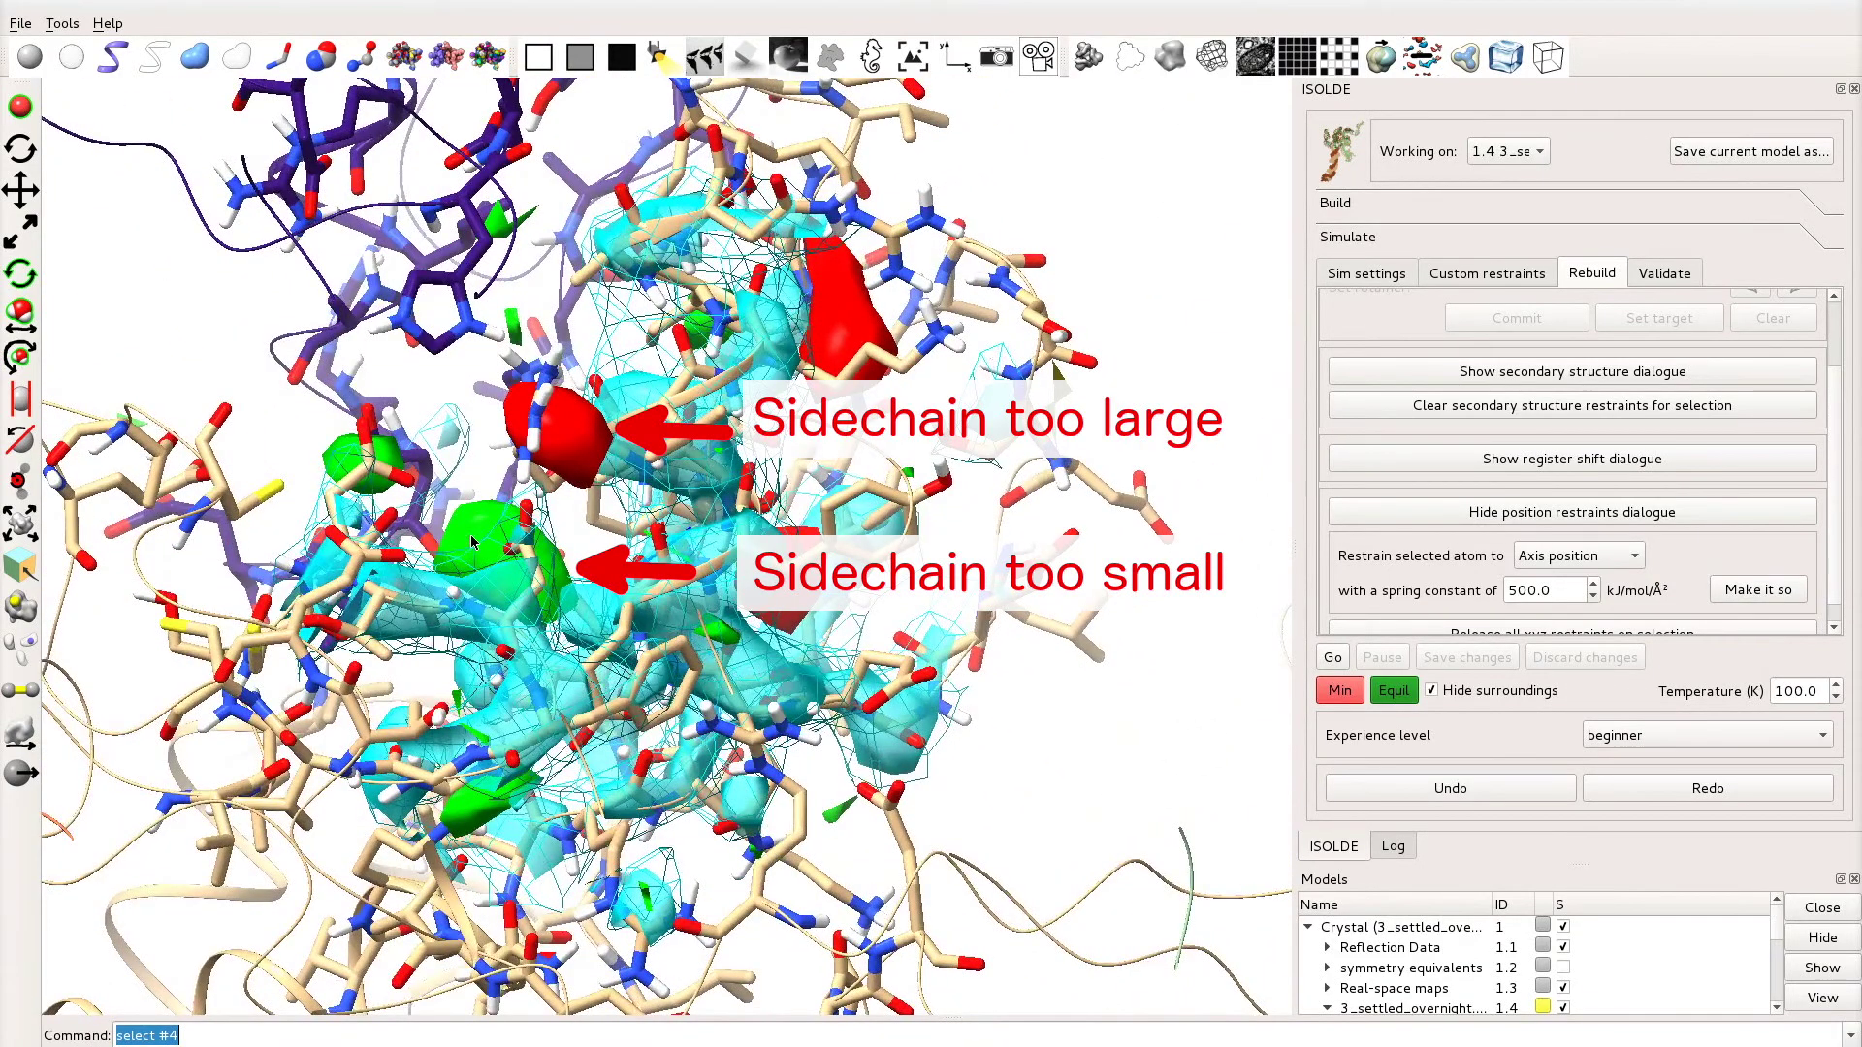
{"action": "left_click_drag", "start_coordinate": [472, 535], "coordinate": [827, 462]}
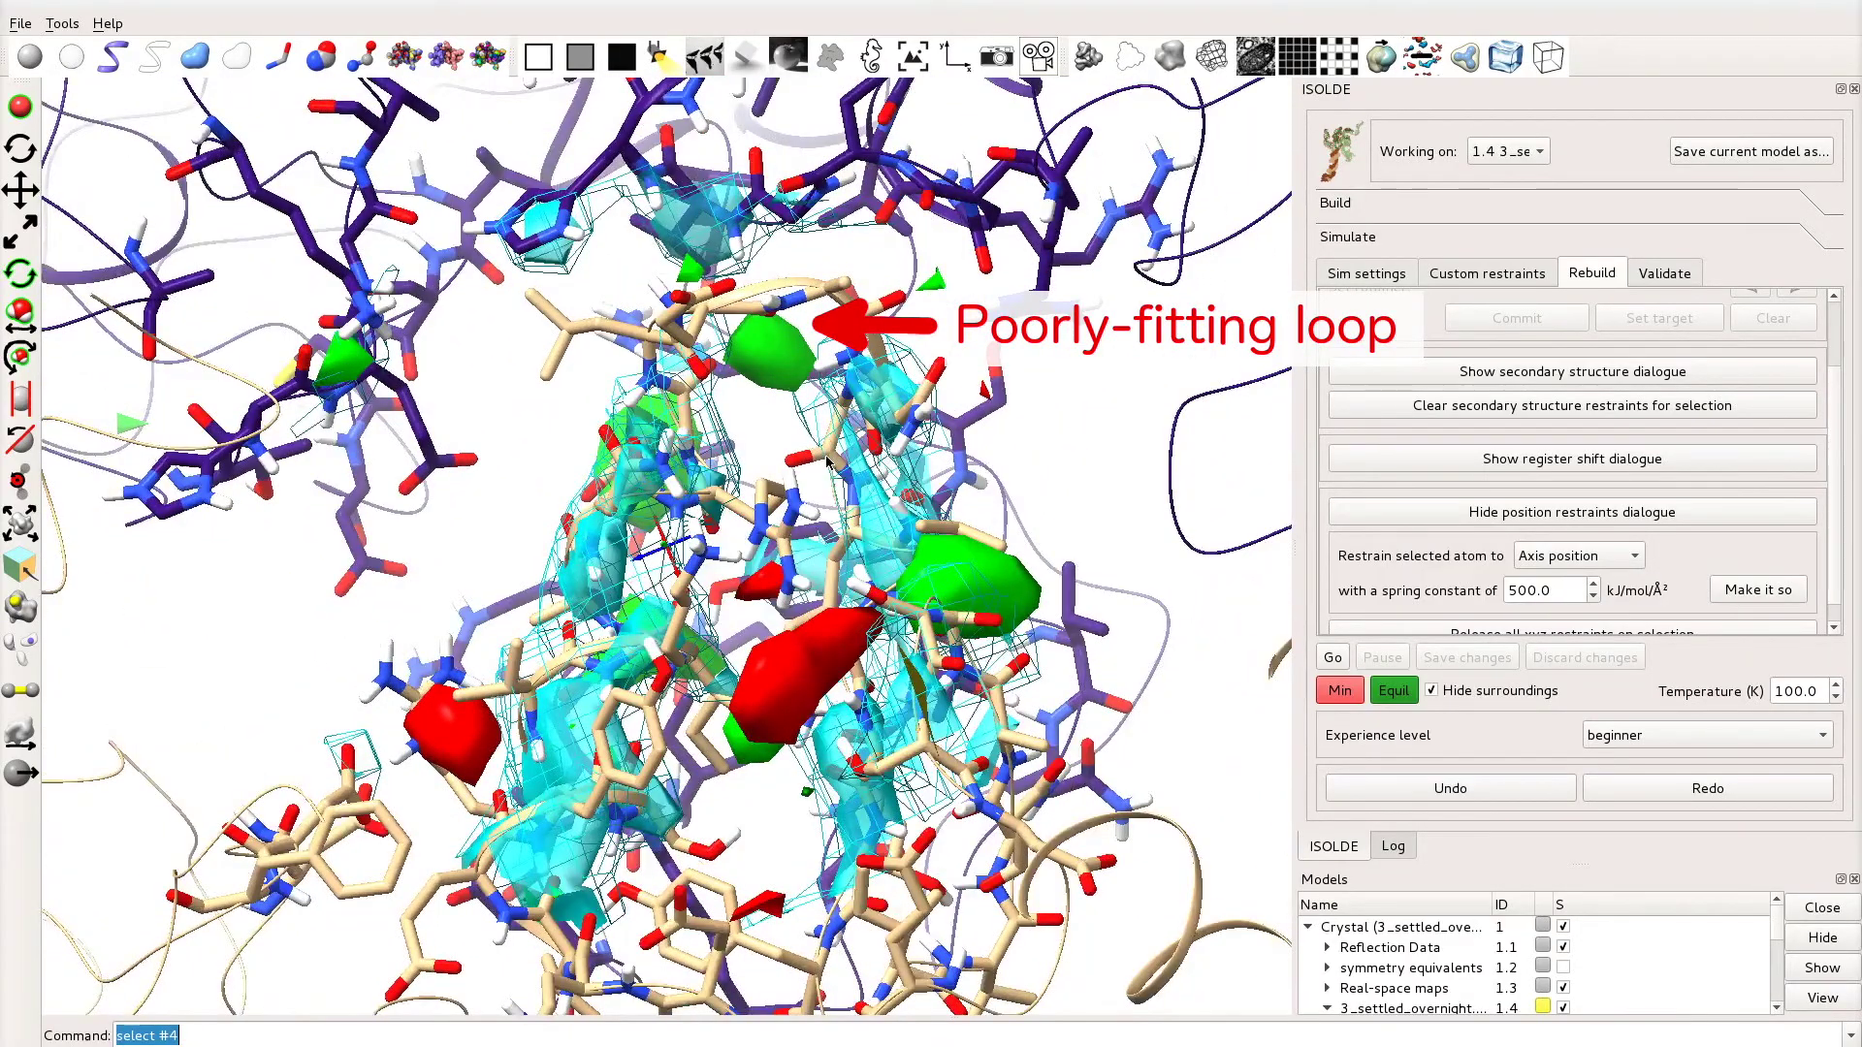
{"action": "left_click_drag", "start_coordinate": [828, 462], "coordinate": [819, 340]}
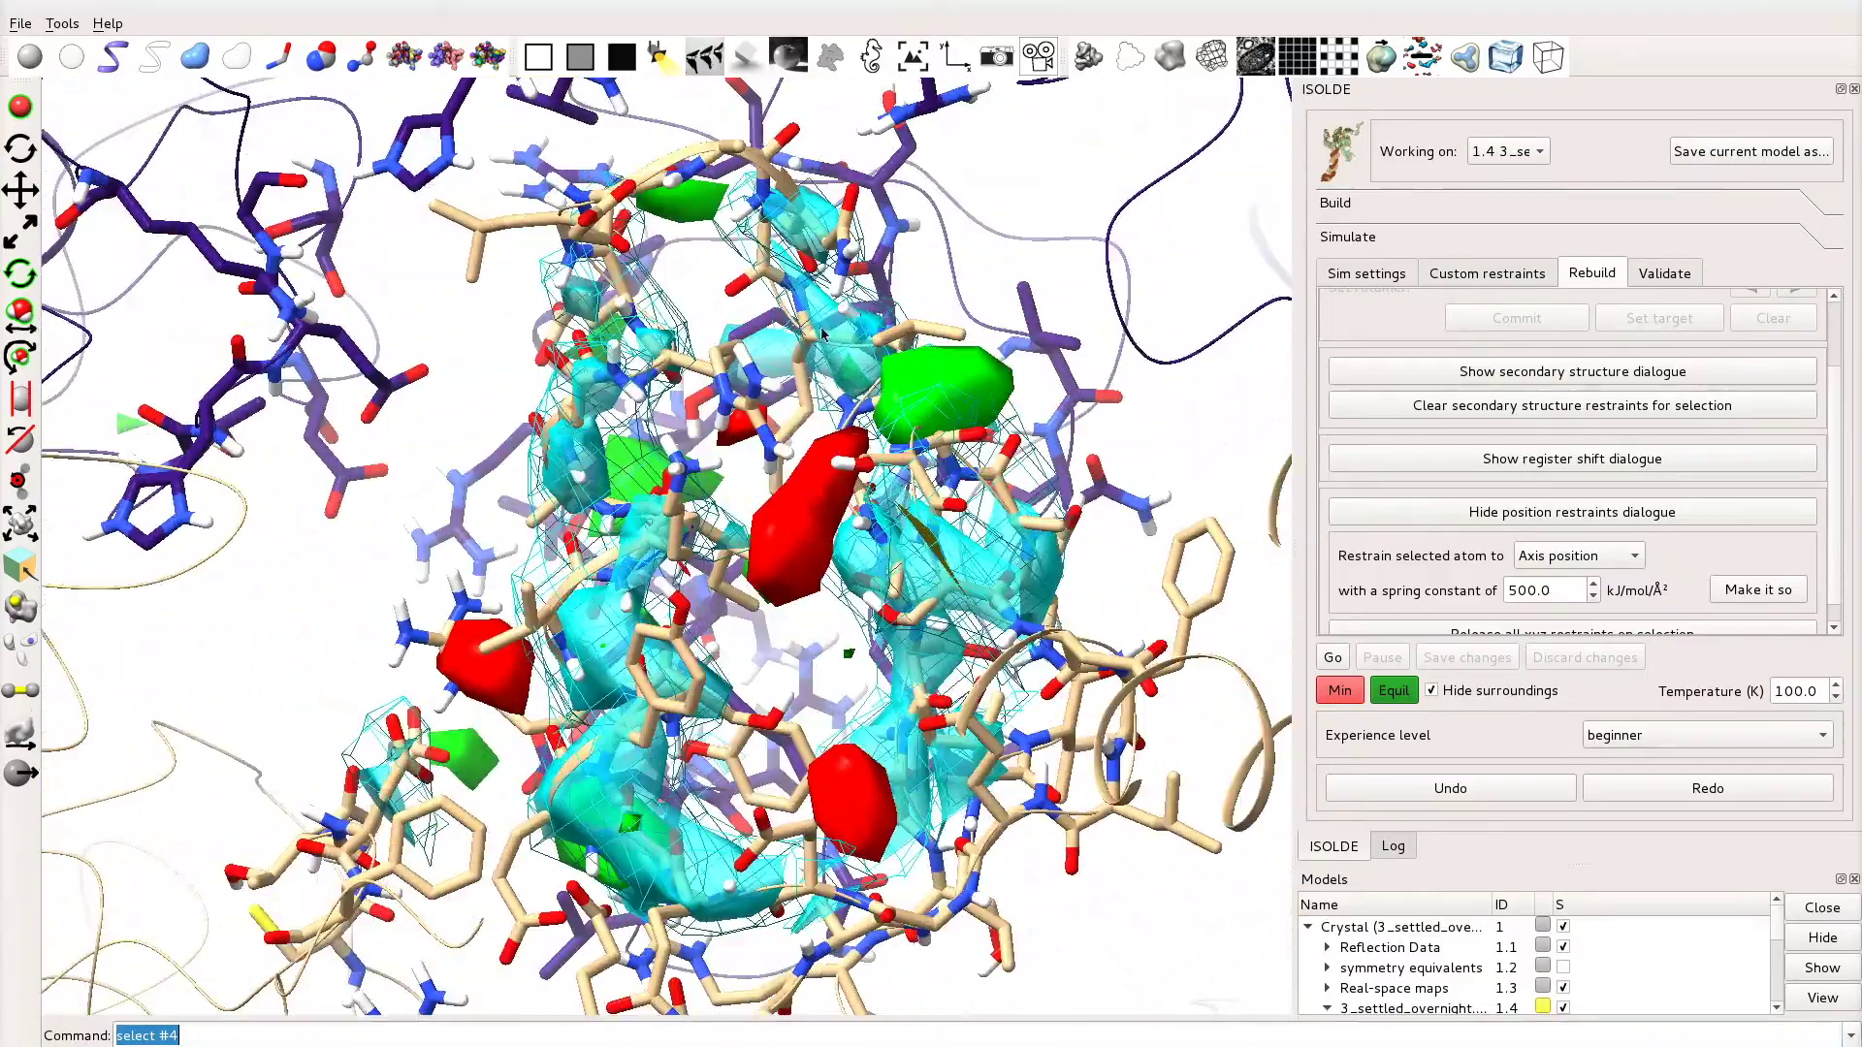
Step: Select the poorly fitting loop and helix segments around the problem region and start a simulation of them
{"action": "left_click", "coordinate": [810, 339], "text": "ctrl"}
{"action": "key", "text": "Up"}
{"action": "key", "text": "Up"}
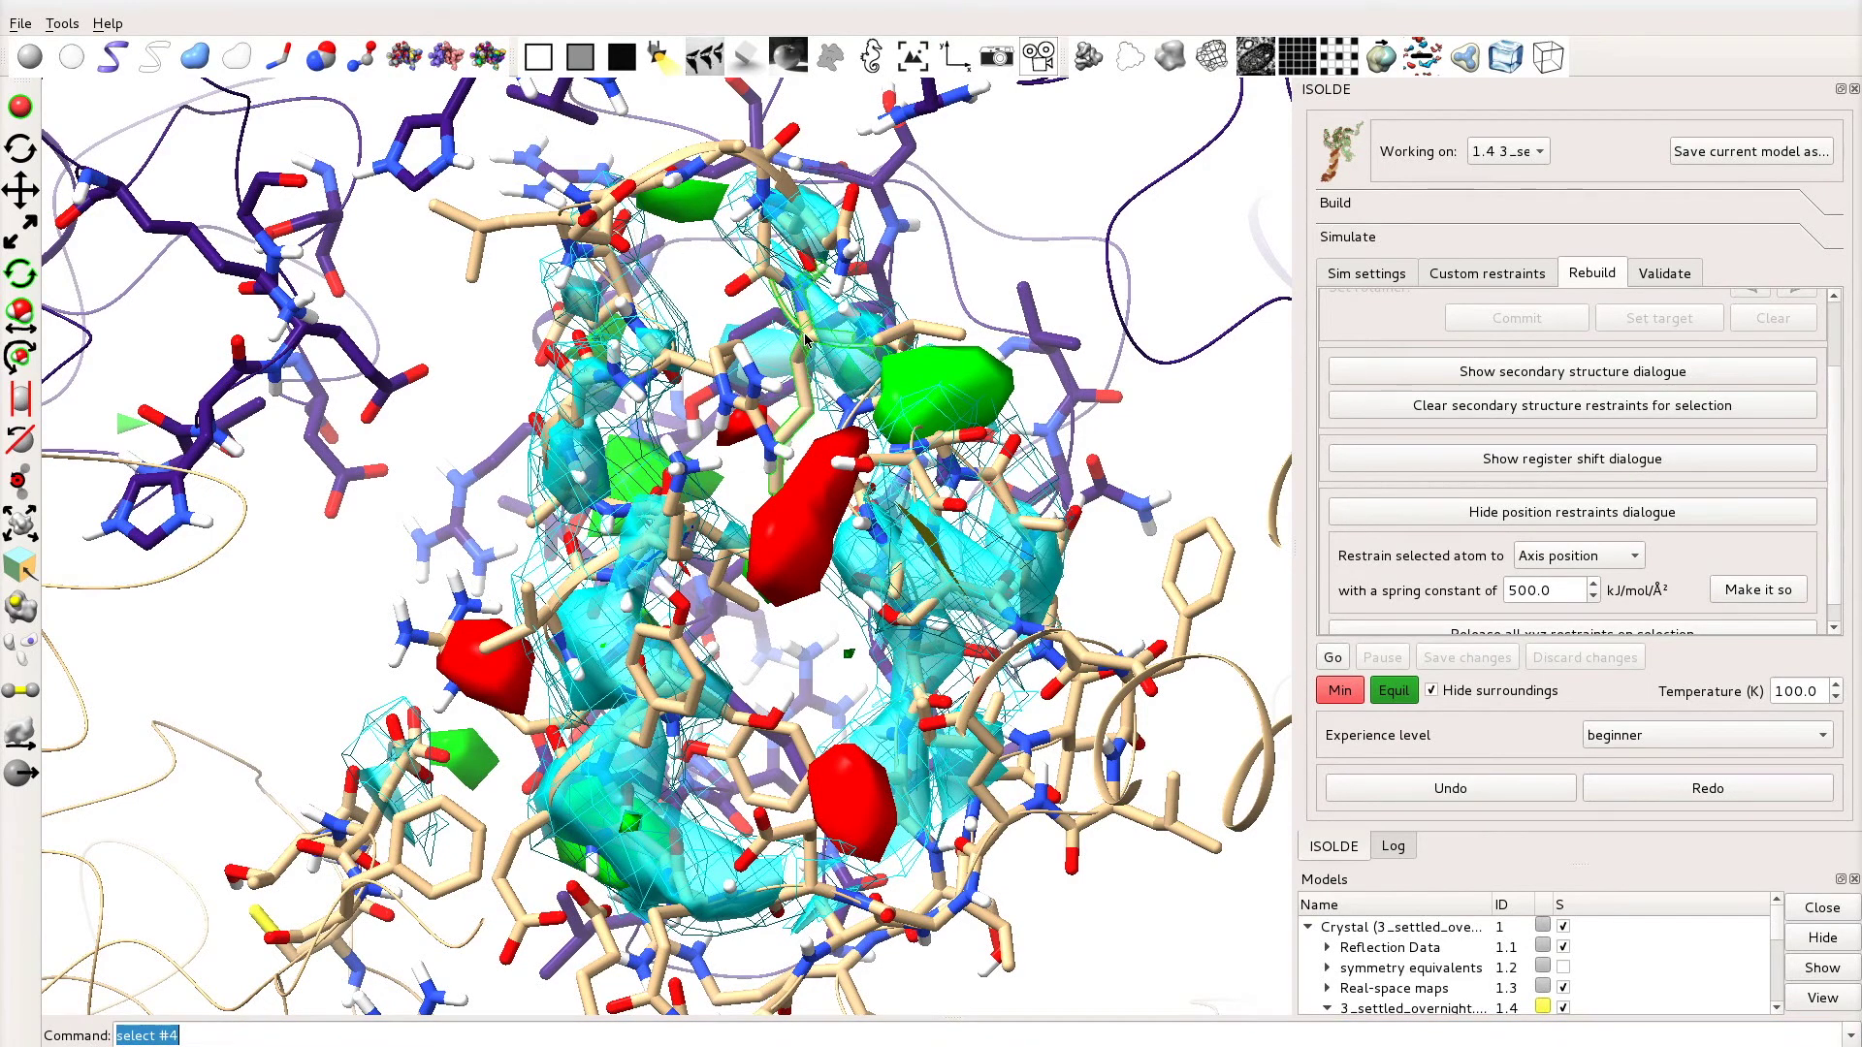
{"action": "left_click_drag", "start_coordinate": [805, 339], "coordinate": [681, 172]}
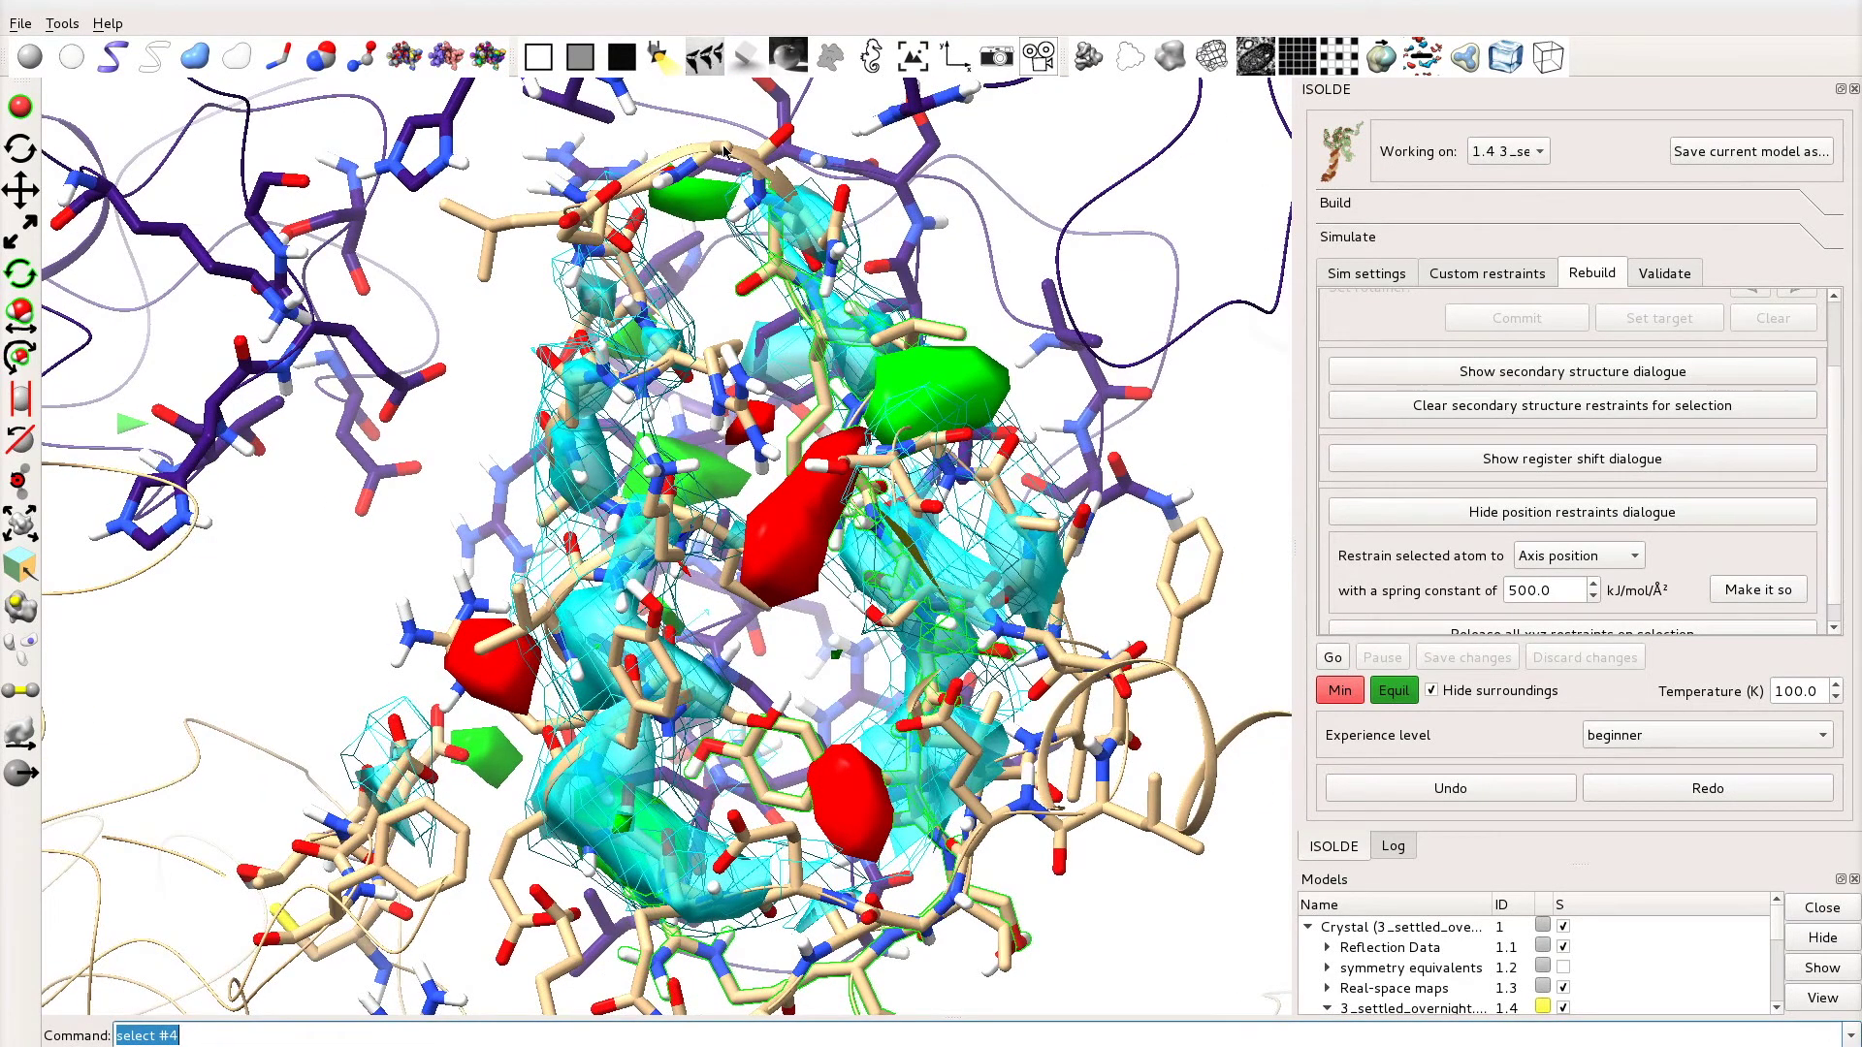
{"action": "left_click_drag", "start_coordinate": [724, 151], "coordinate": [587, 310]}
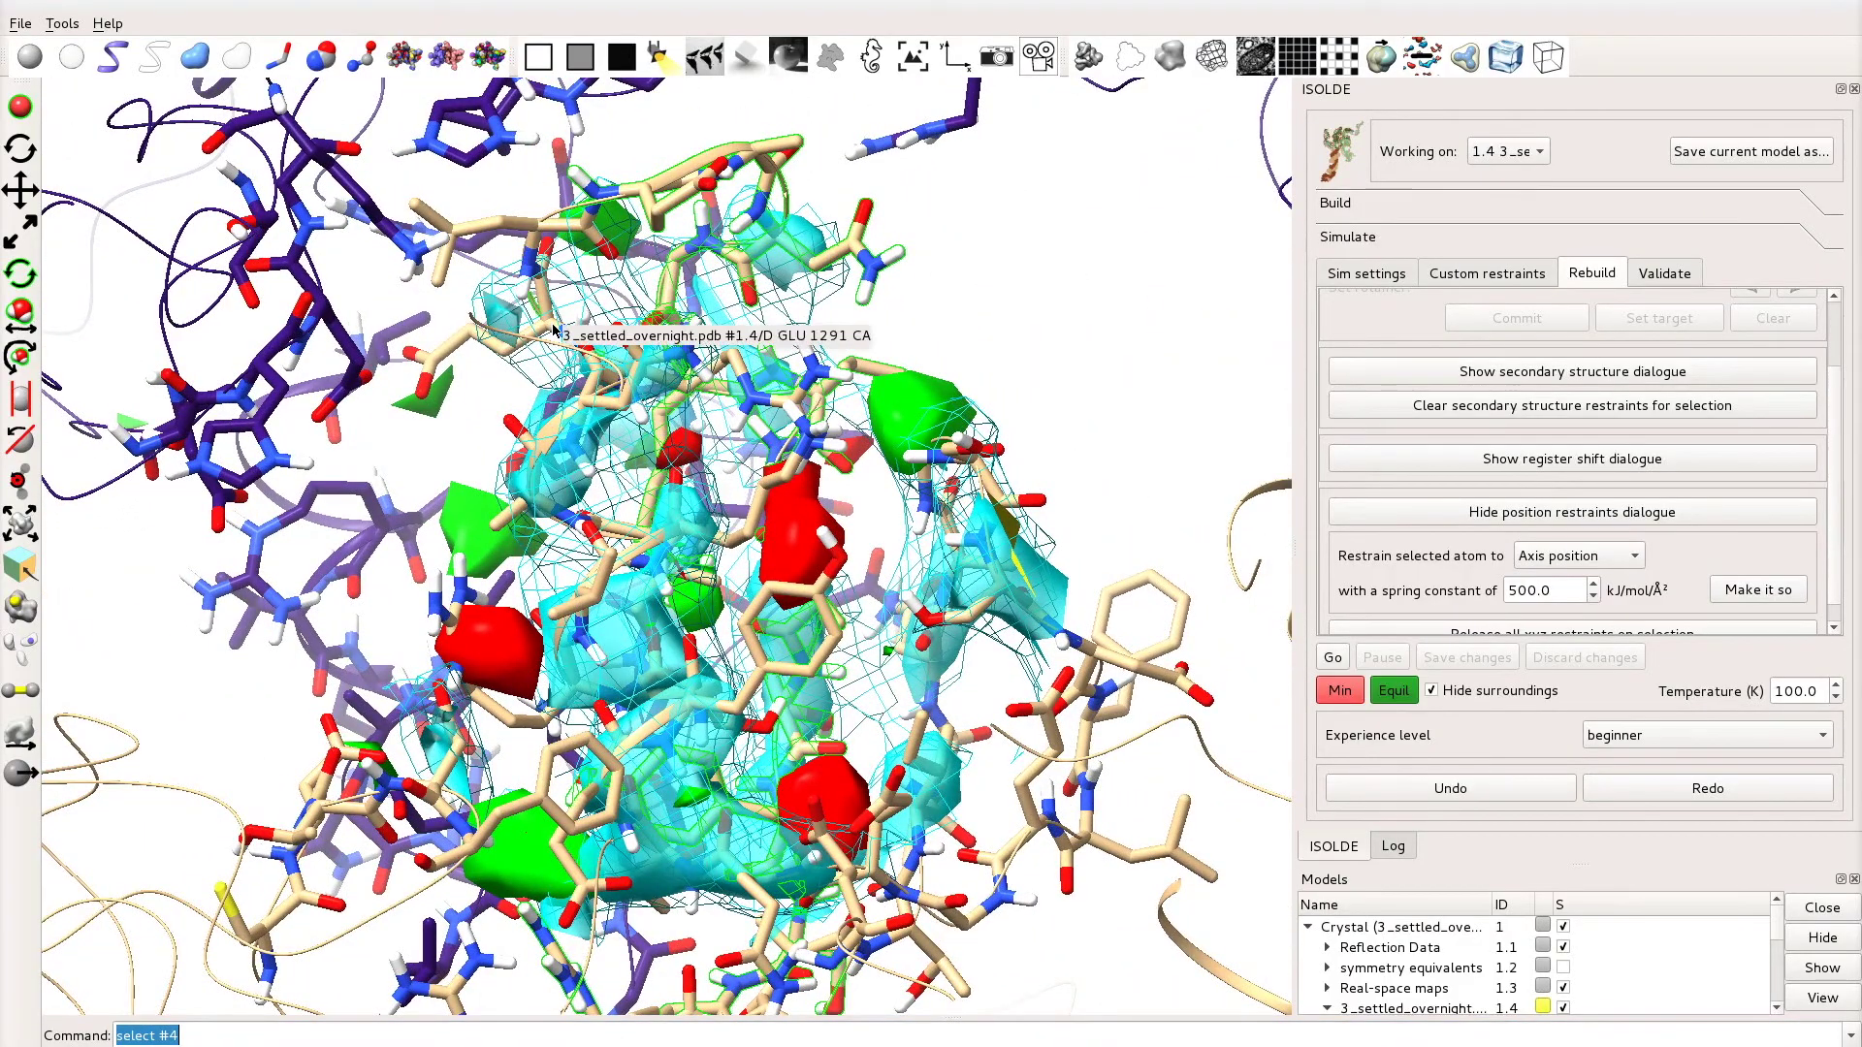
{"action": "left_click_drag", "start_coordinate": [553, 331], "coordinate": [549, 449]}
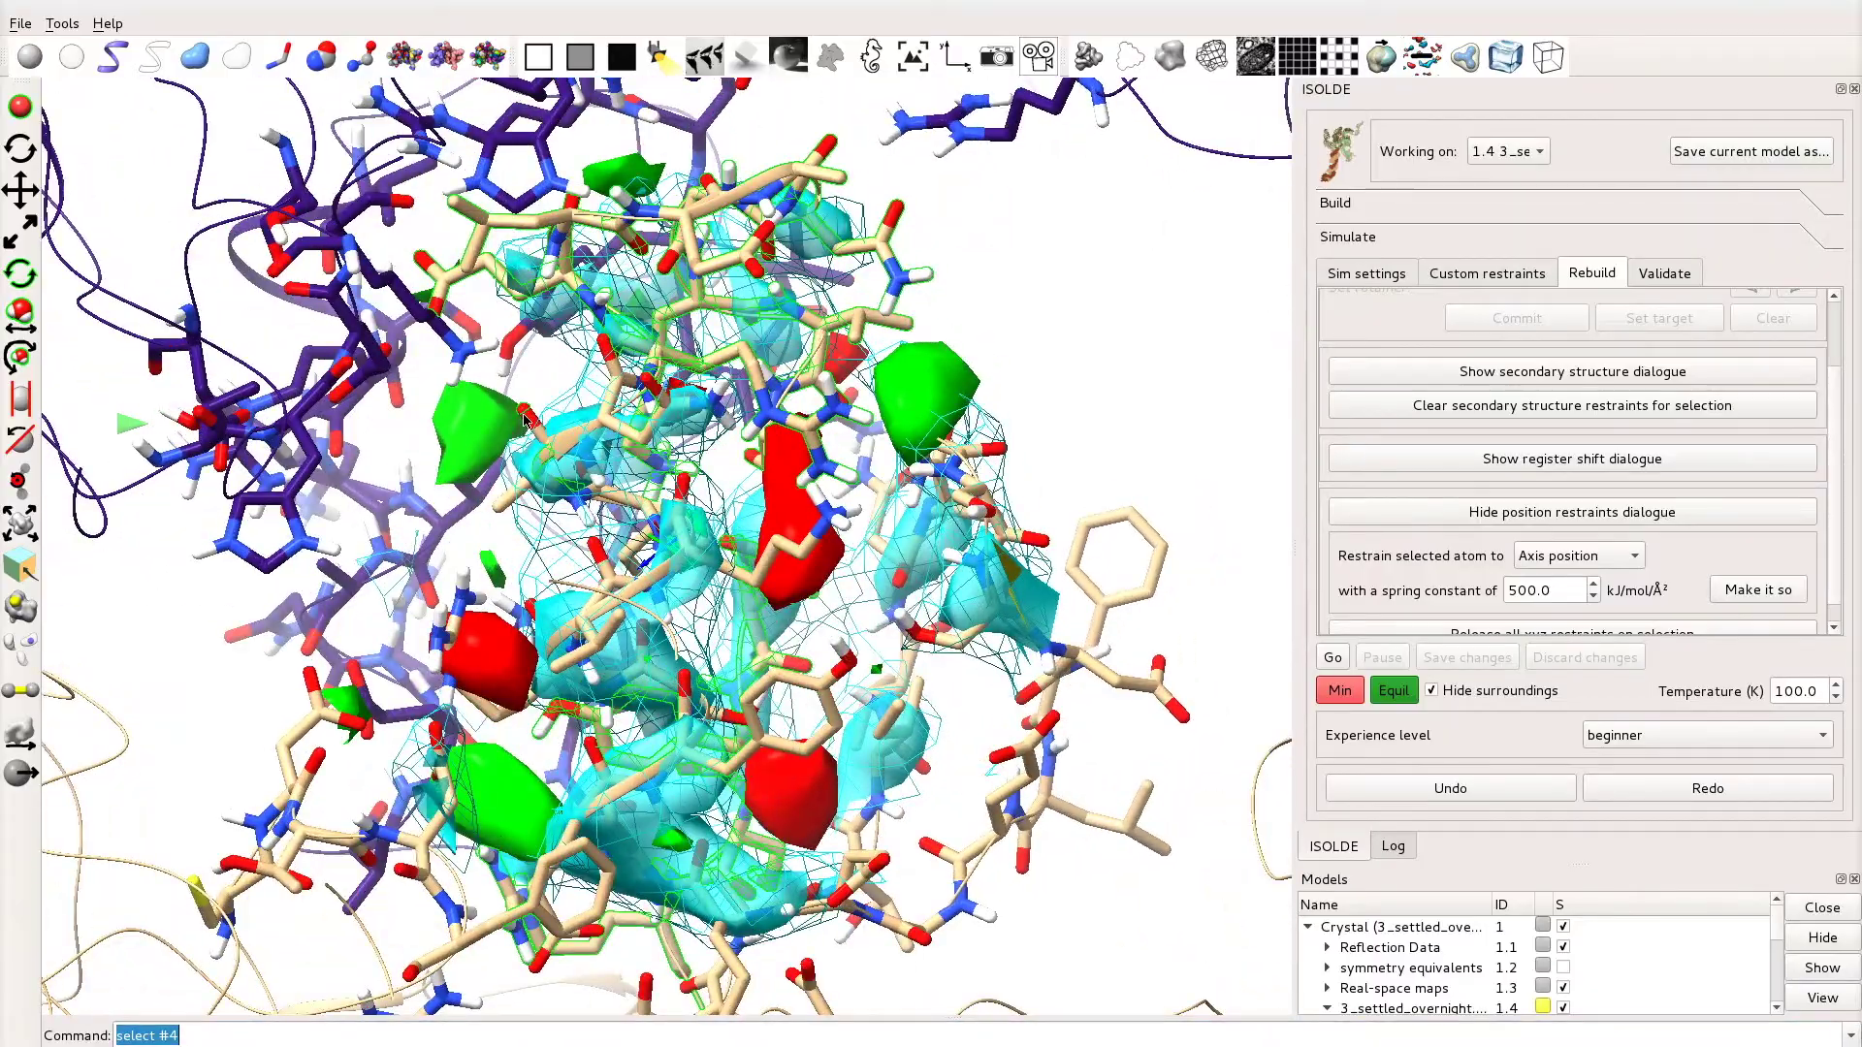
{"action": "left_click_drag", "start_coordinate": [525, 412], "coordinate": [620, 474]}
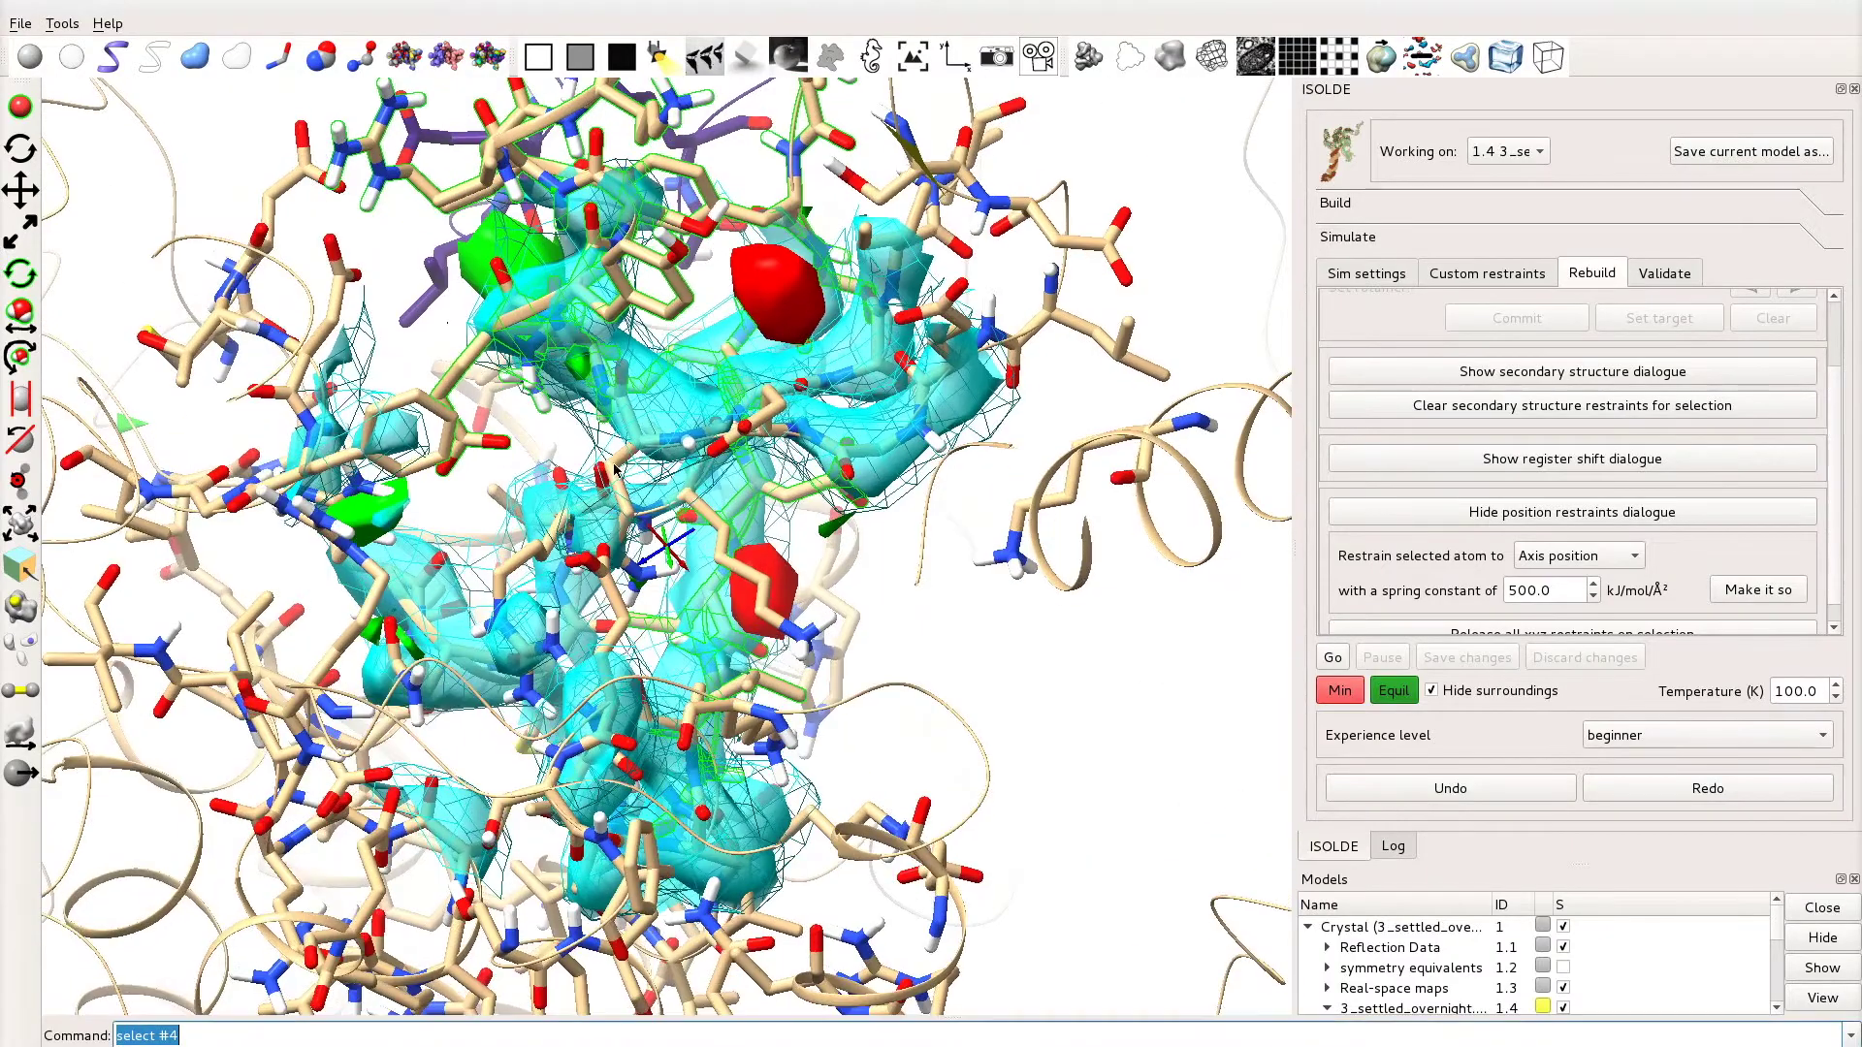
{"action": "left_click_drag", "start_coordinate": [899, 460], "coordinate": [1222, 572]}
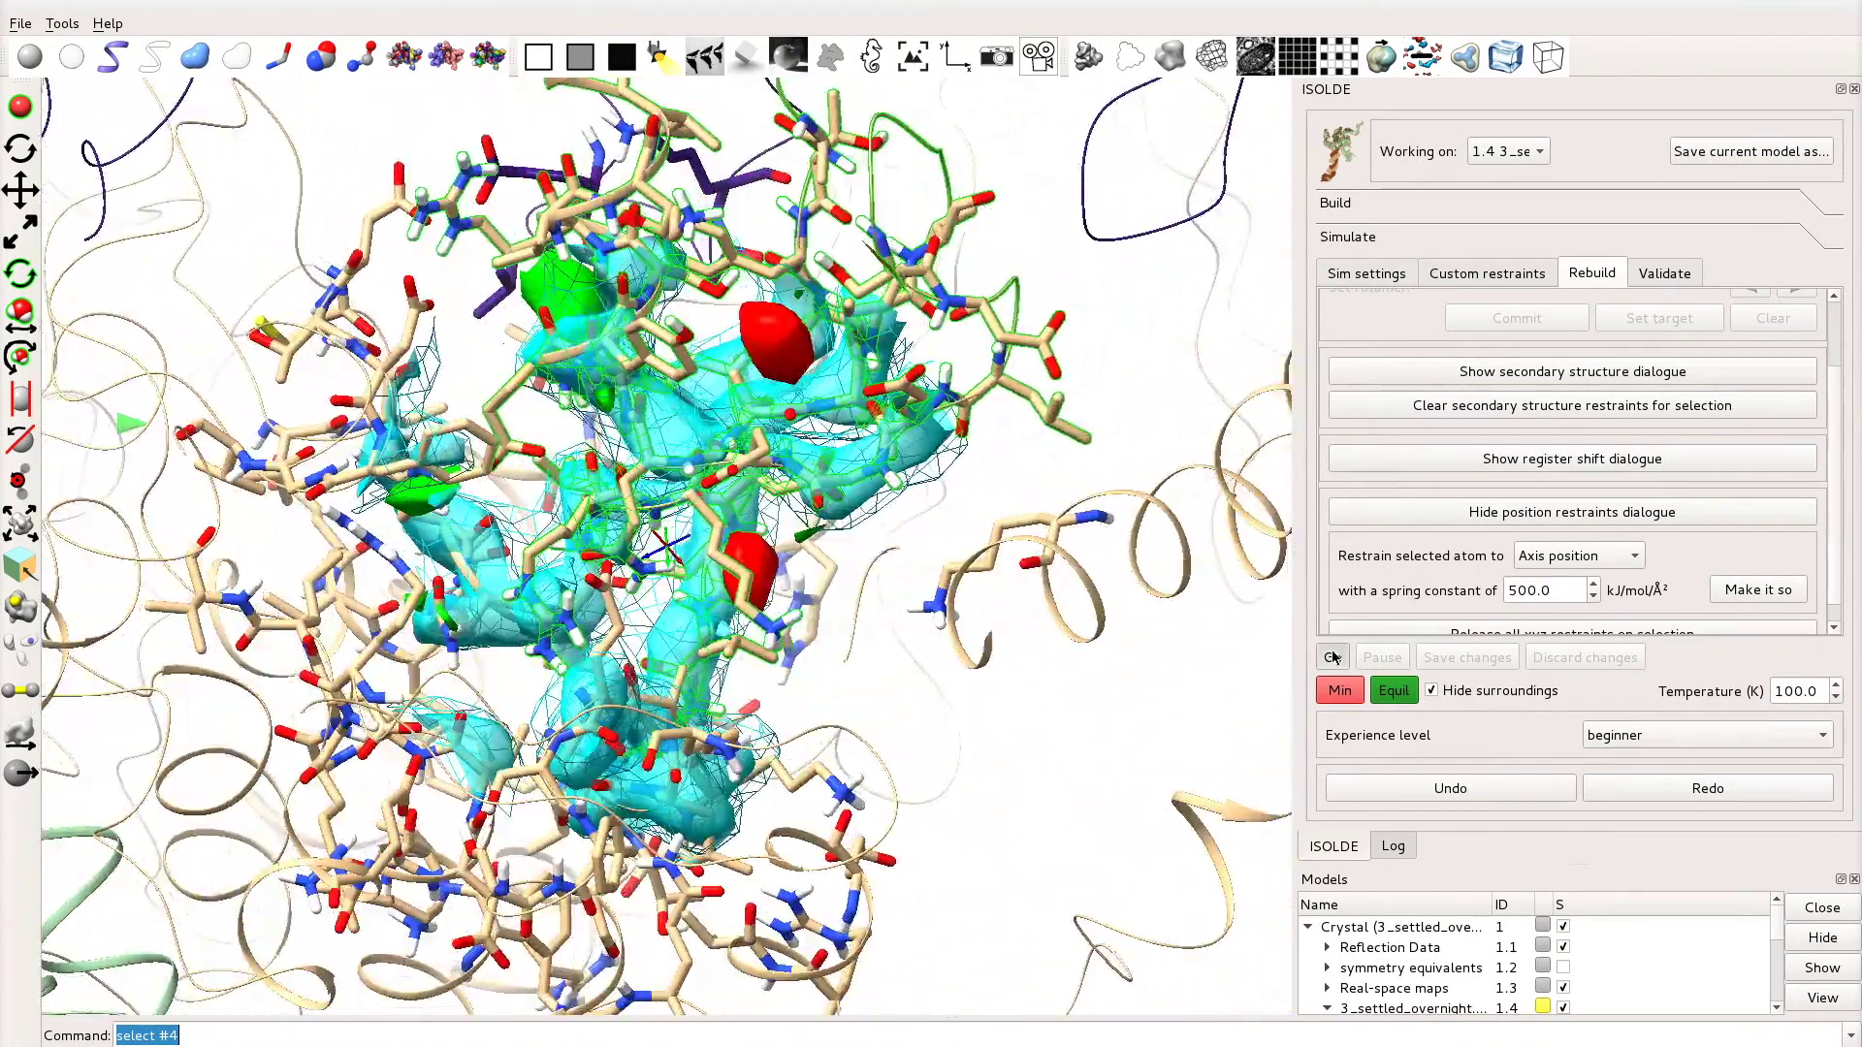
{"action": "left_click", "coordinate": [160, 55]}
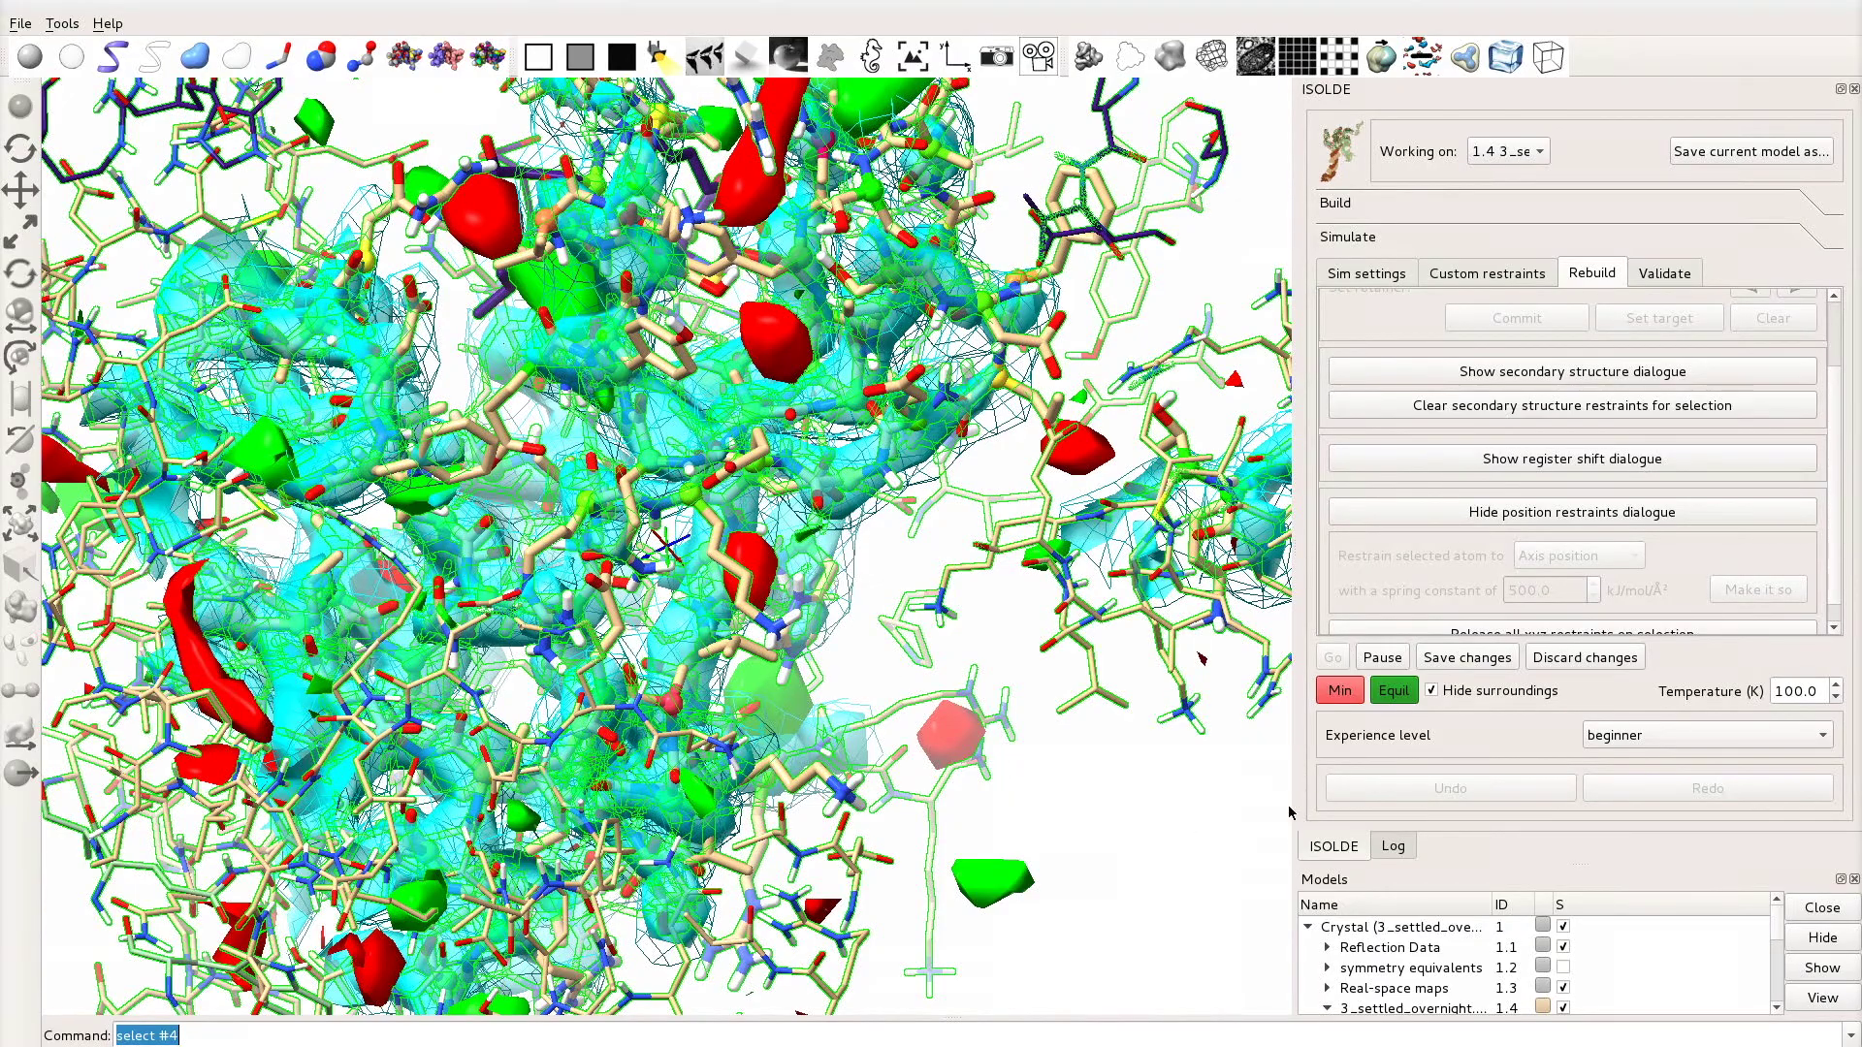
Step: Pause the simulation, select the chain D stretch around Lys 1286, and open the register shift dialogue
{"action": "left_click", "coordinate": [1382, 658]}
{"action": "left_click_drag", "start_coordinate": [815, 509], "coordinate": [593, 401]}
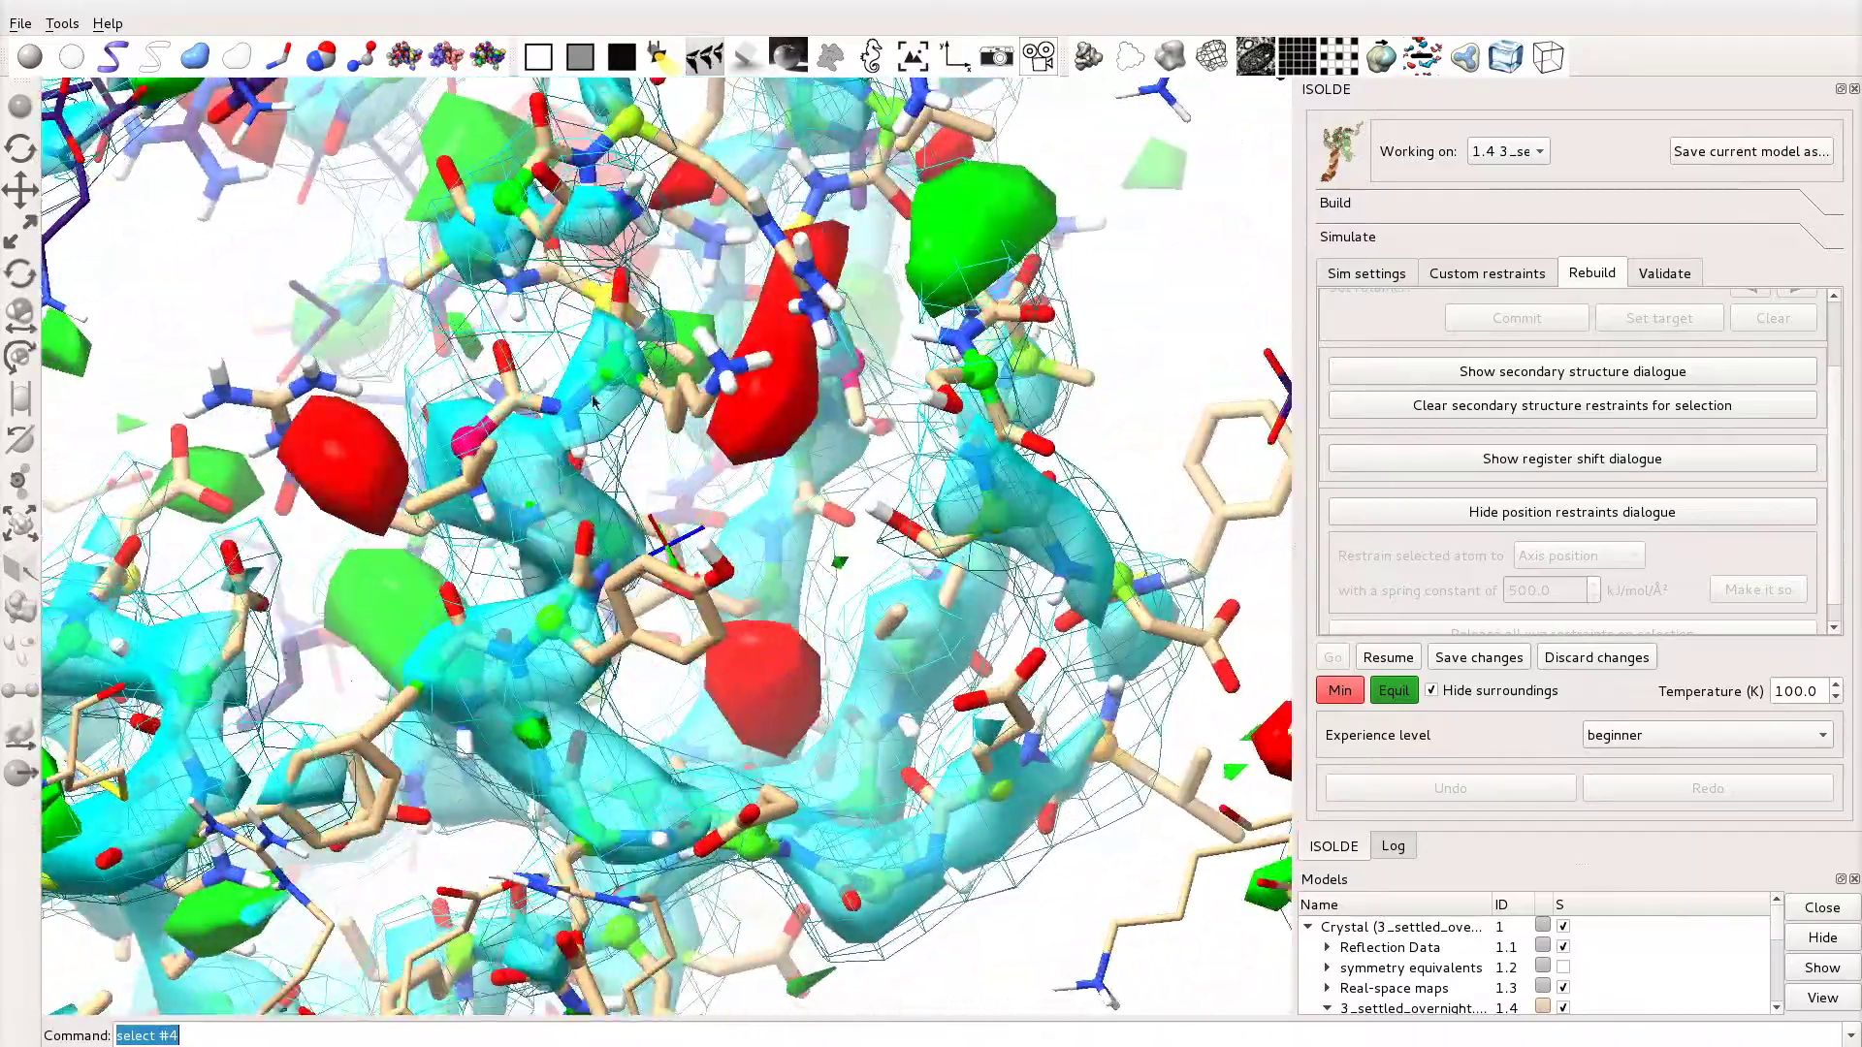
{"action": "left_click", "coordinate": [620, 364], "text": "ctrl"}
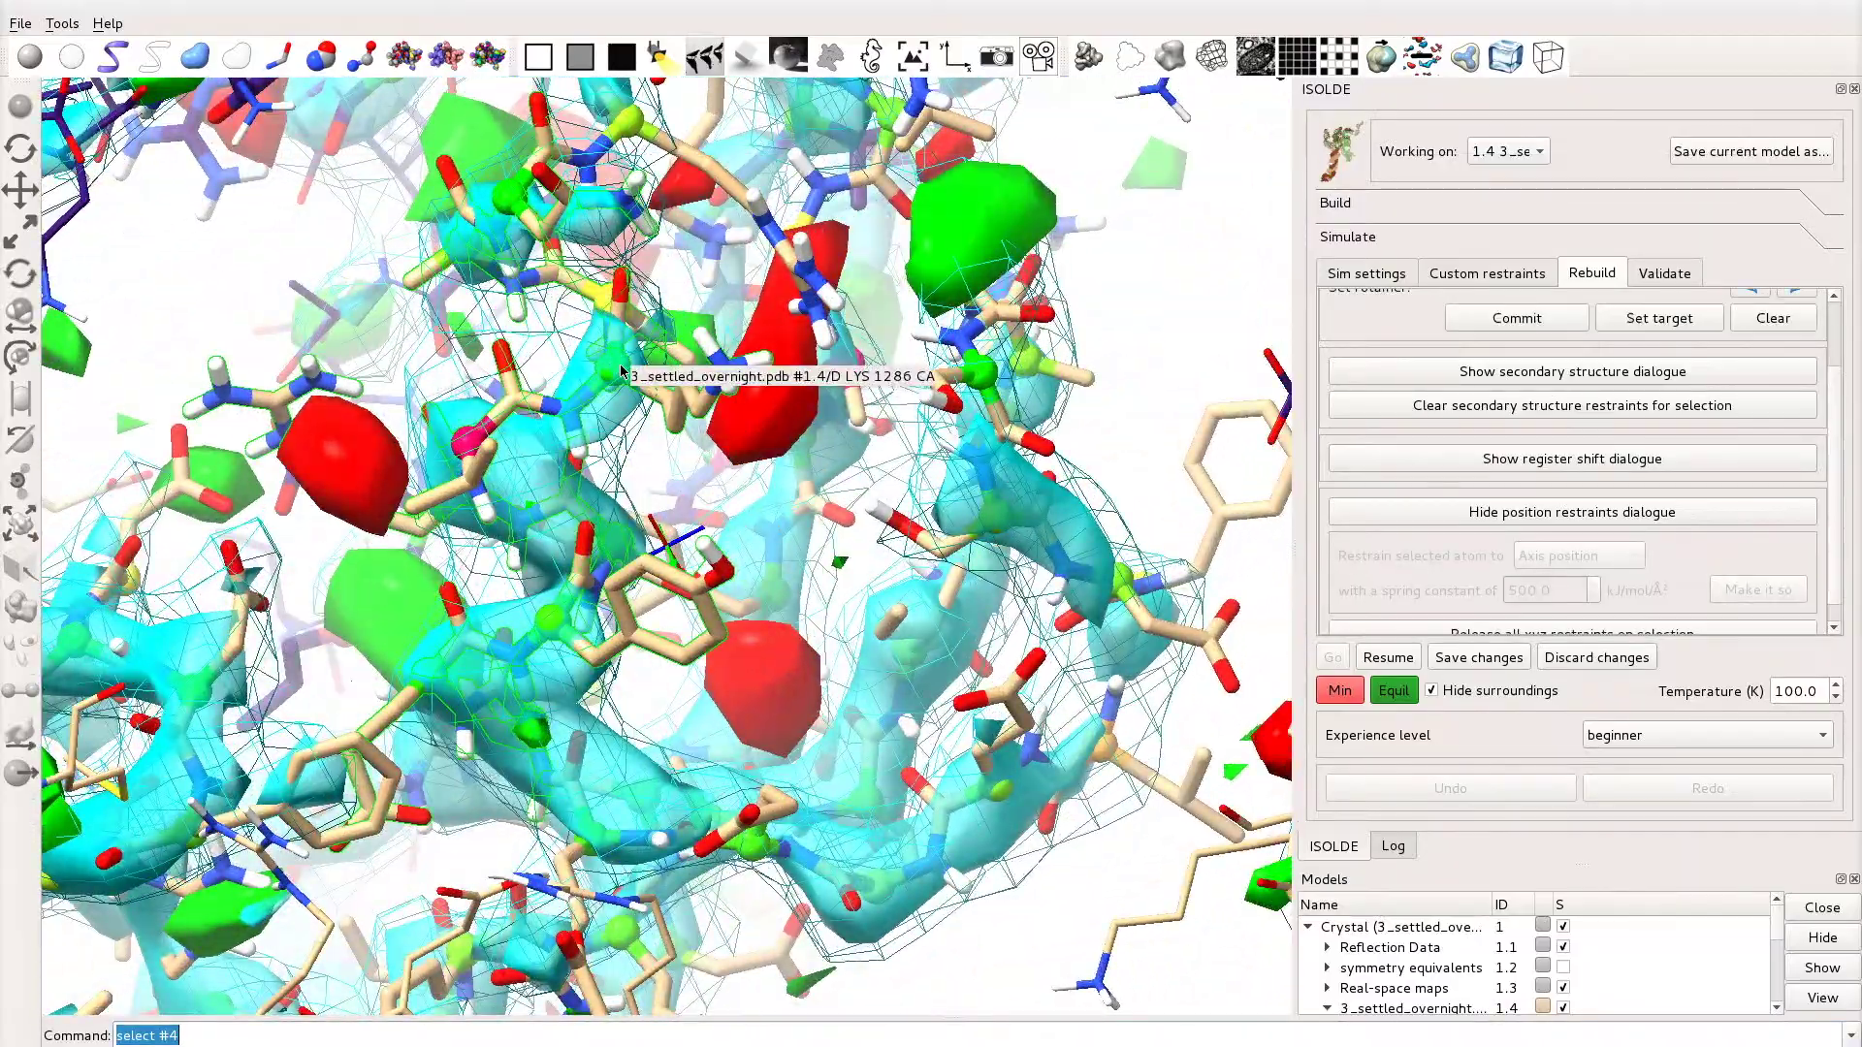
{"action": "left_click_drag", "start_coordinate": [601, 417], "coordinate": [565, 523]}
{"action": "left_click_drag", "start_coordinate": [762, 781], "coordinate": [872, 679]}
{"action": "left_click", "coordinate": [1607, 456]}
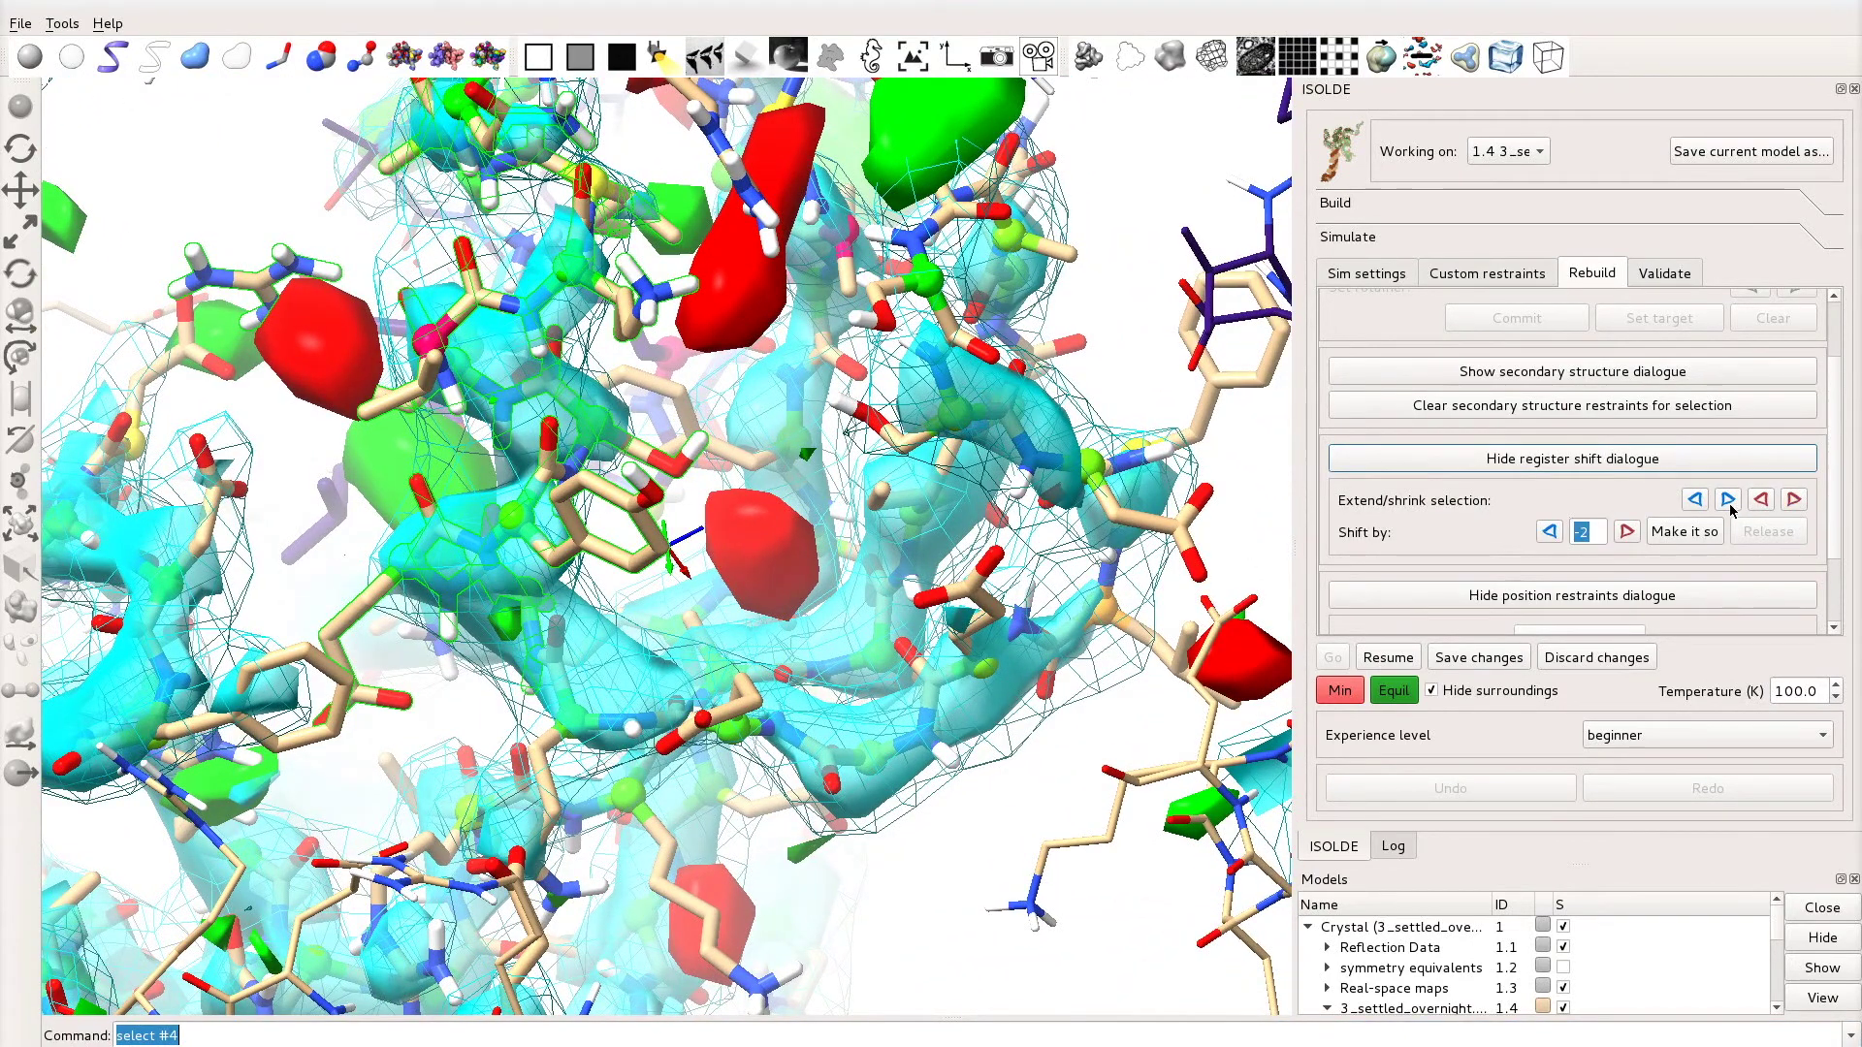
Step: Extend and trim the selected stretch residue by residue so it covers the misregistered loop and its bulky sidechains
{"action": "left_click", "coordinate": [1696, 501]}
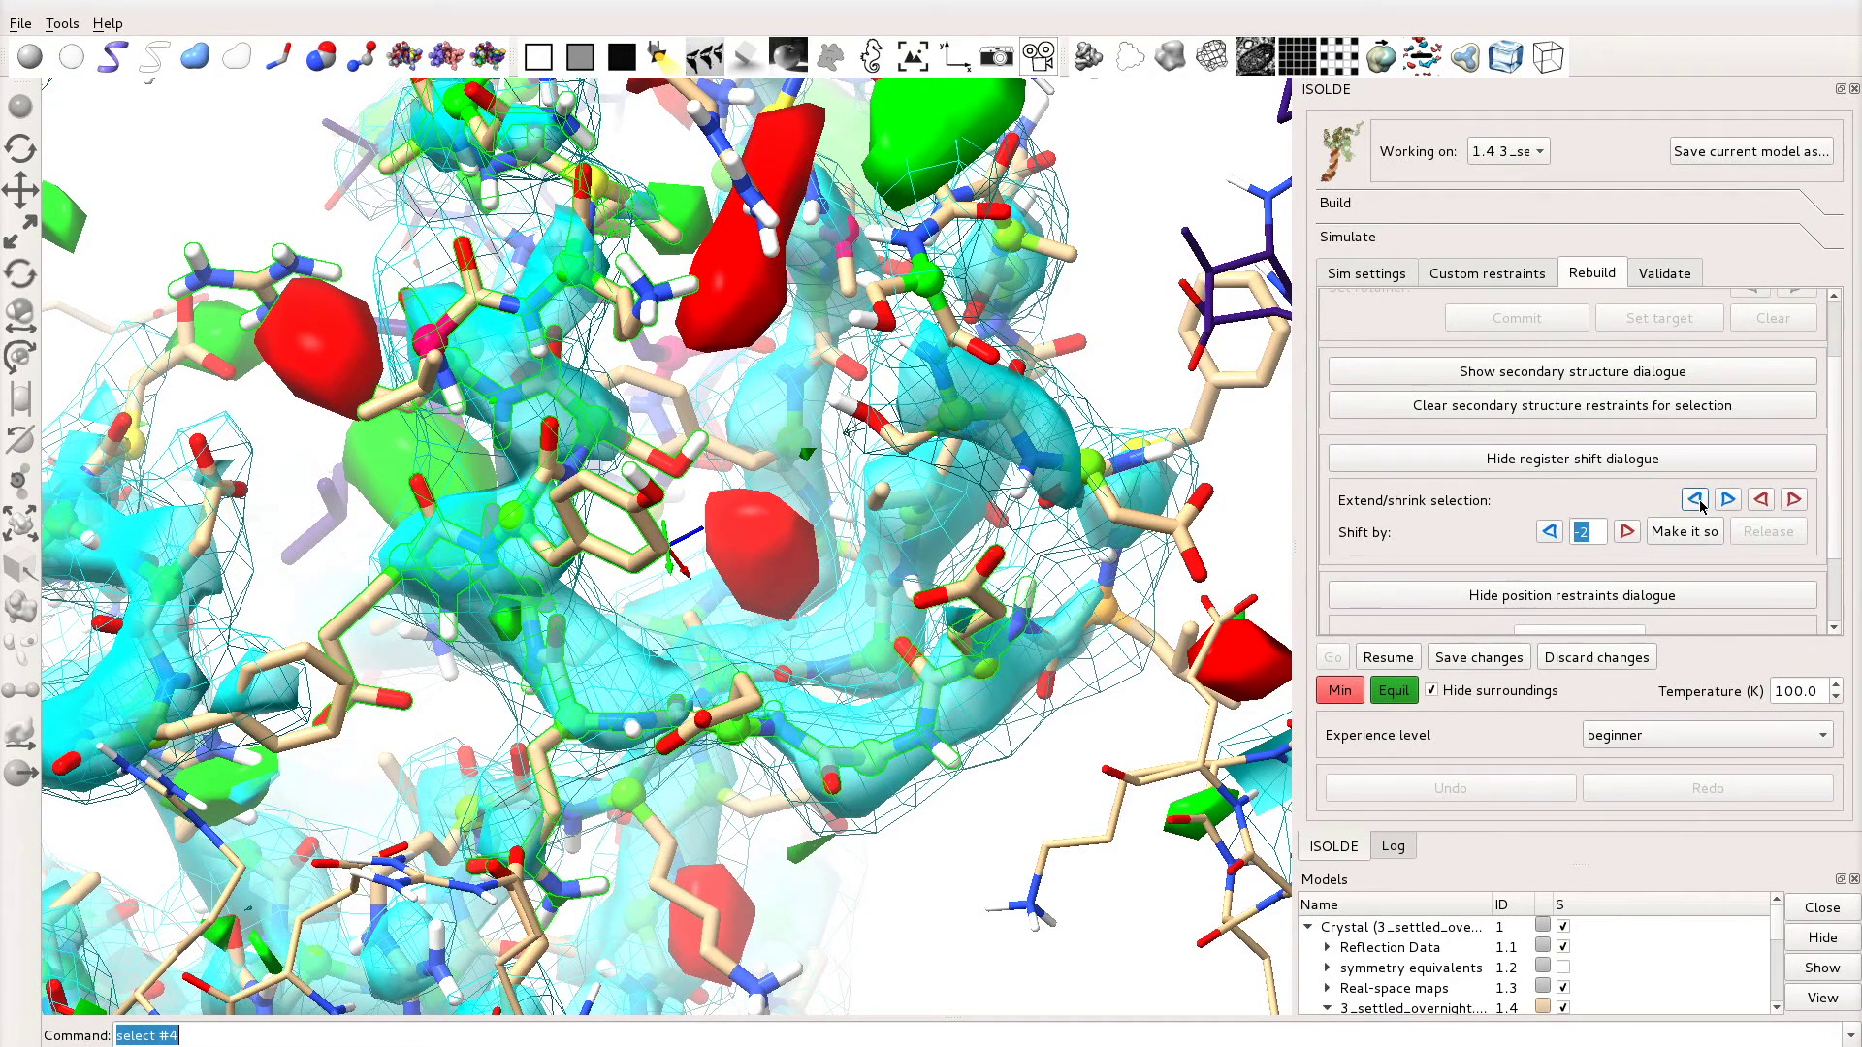
{"action": "left_click_drag", "start_coordinate": [1077, 466], "coordinate": [857, 525]}
{"action": "middle_click_drag", "start_coordinate": [857, 525], "coordinate": [867, 586]}
{"action": "left_click", "coordinate": [1692, 501]}
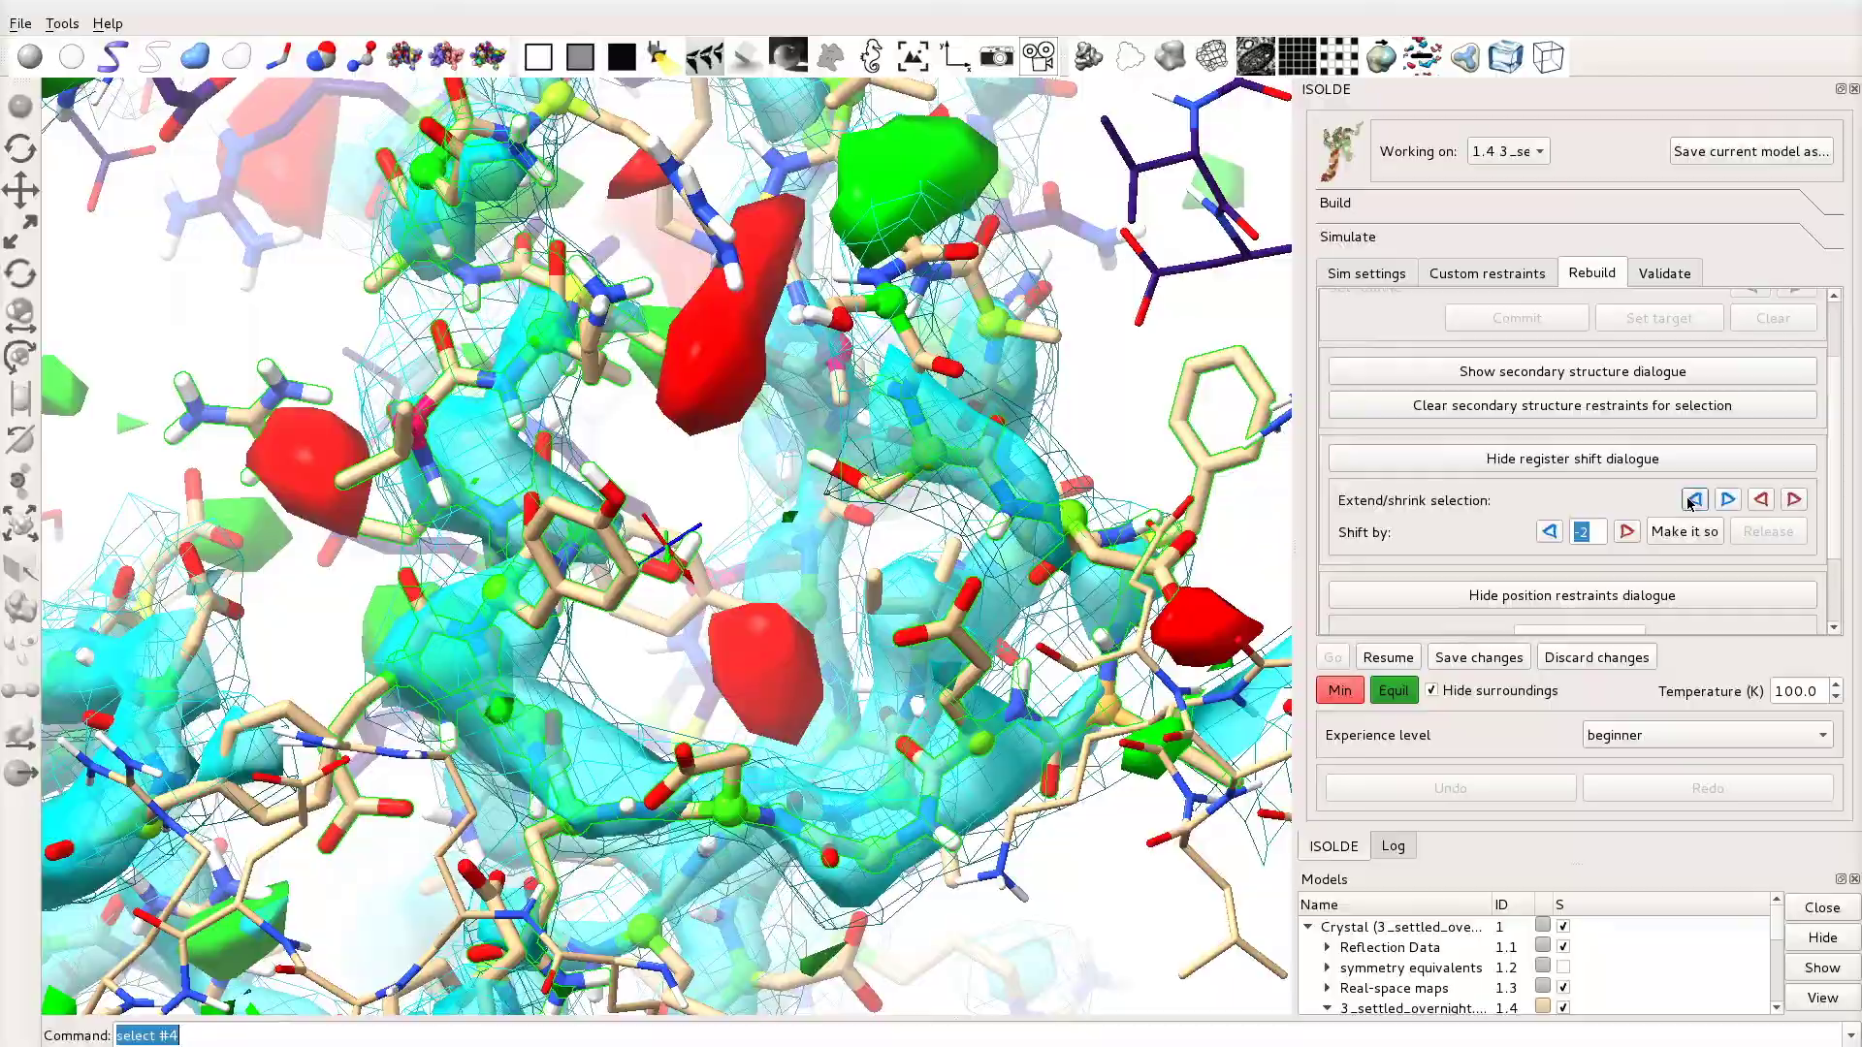
{"action": "left_click_drag", "start_coordinate": [835, 469], "coordinate": [1280, 472]}
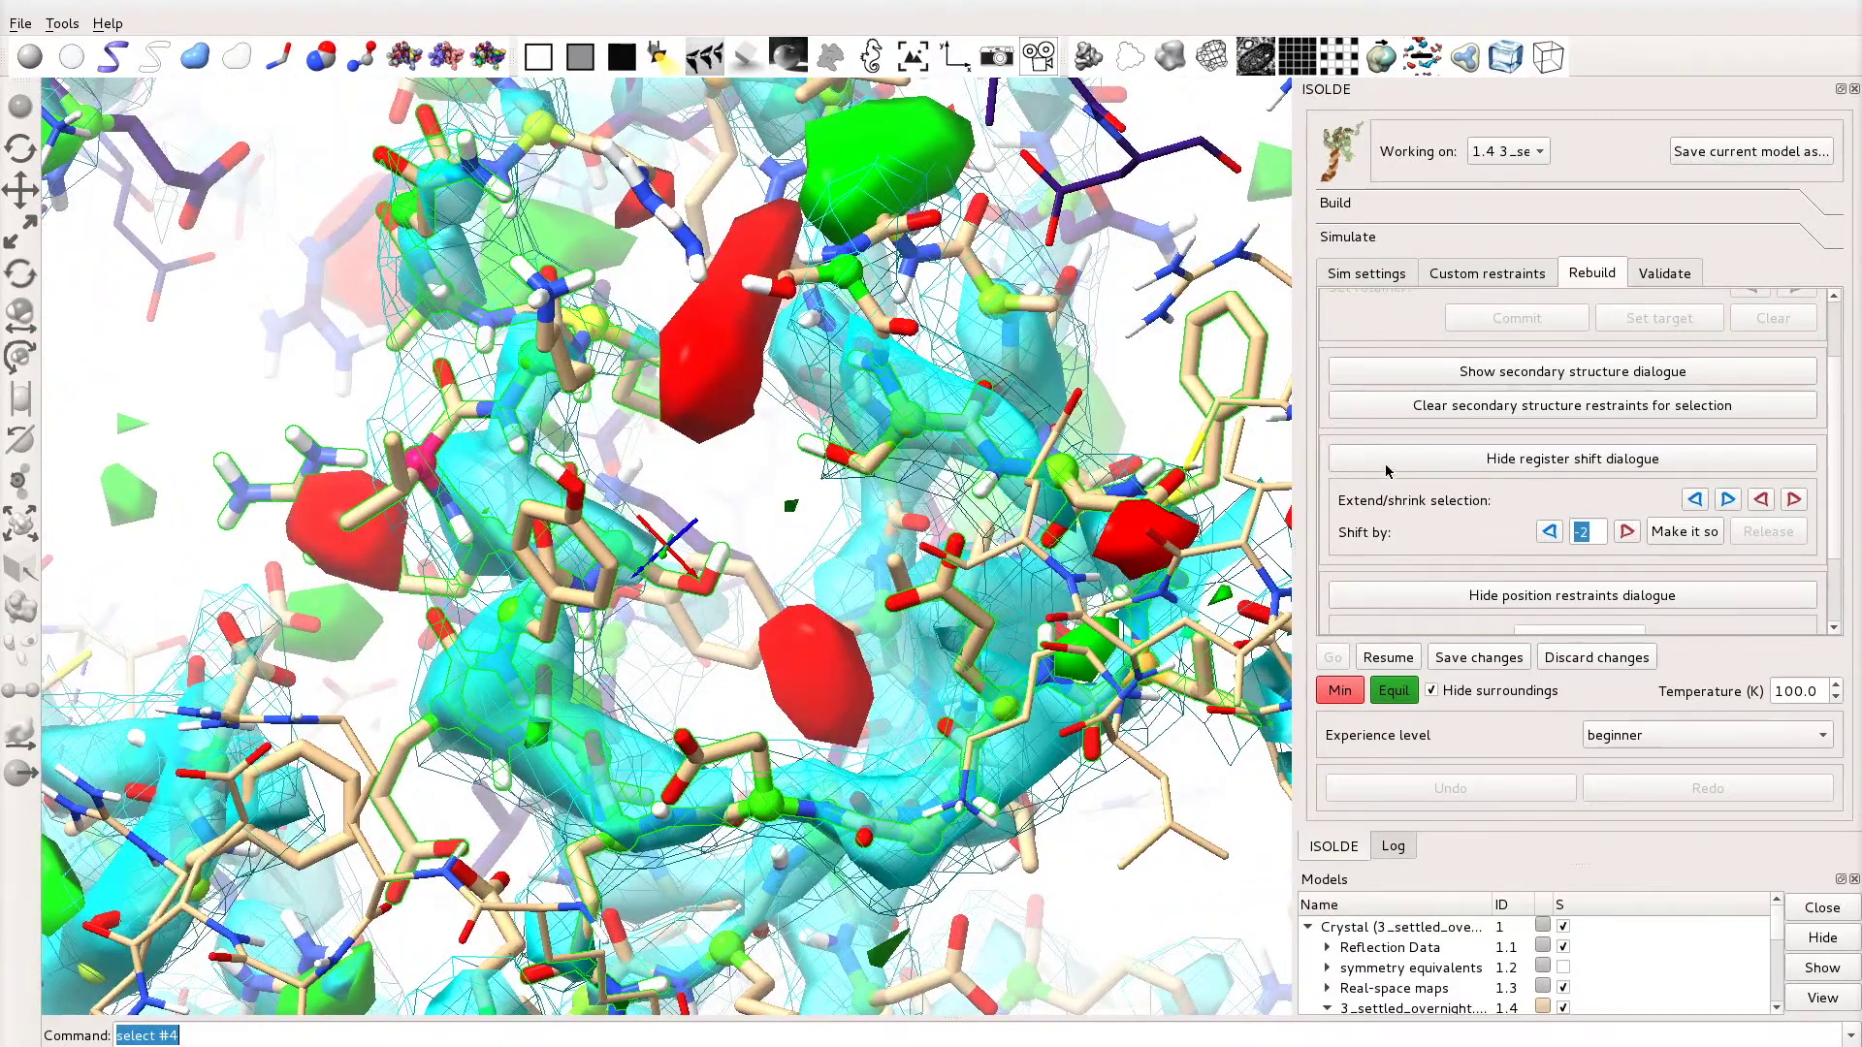
{"action": "left_click", "coordinate": [1693, 499]}
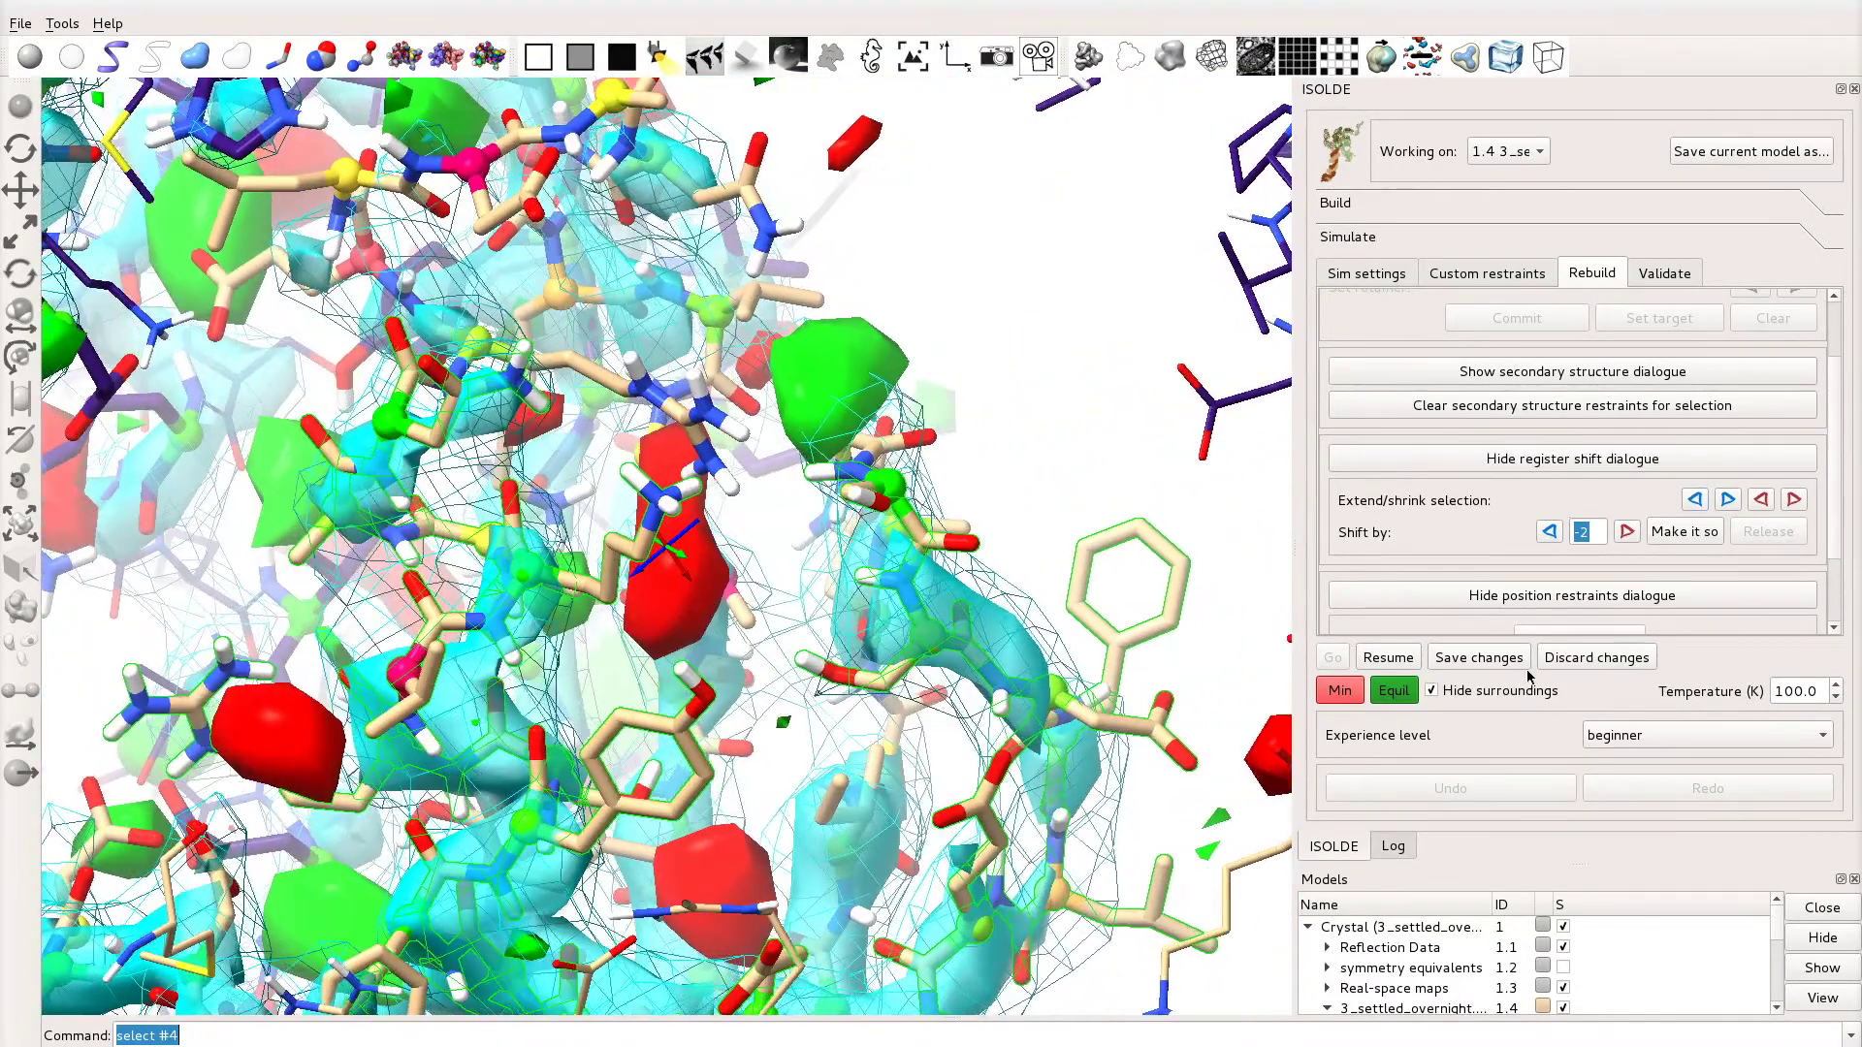
{"action": "left_click", "coordinate": [1794, 499]}
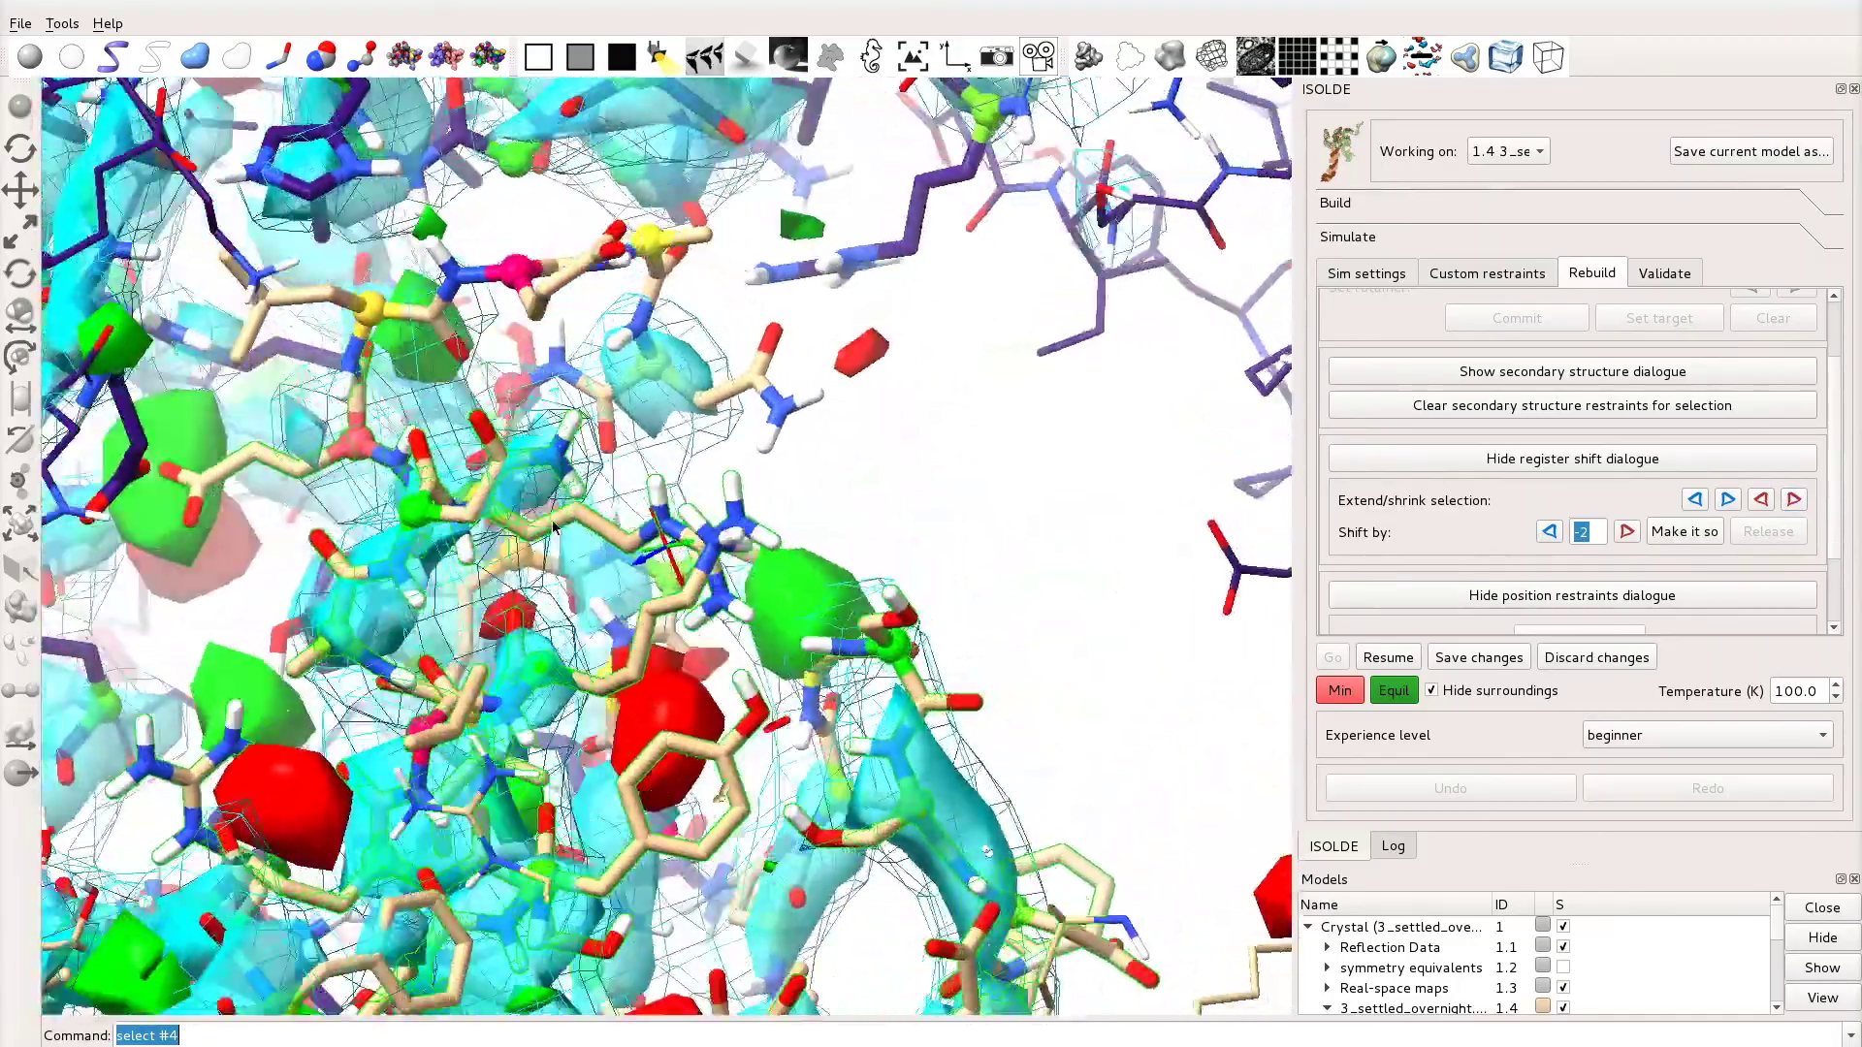
{"action": "left_click_drag", "start_coordinate": [552, 601], "coordinate": [568, 456]}
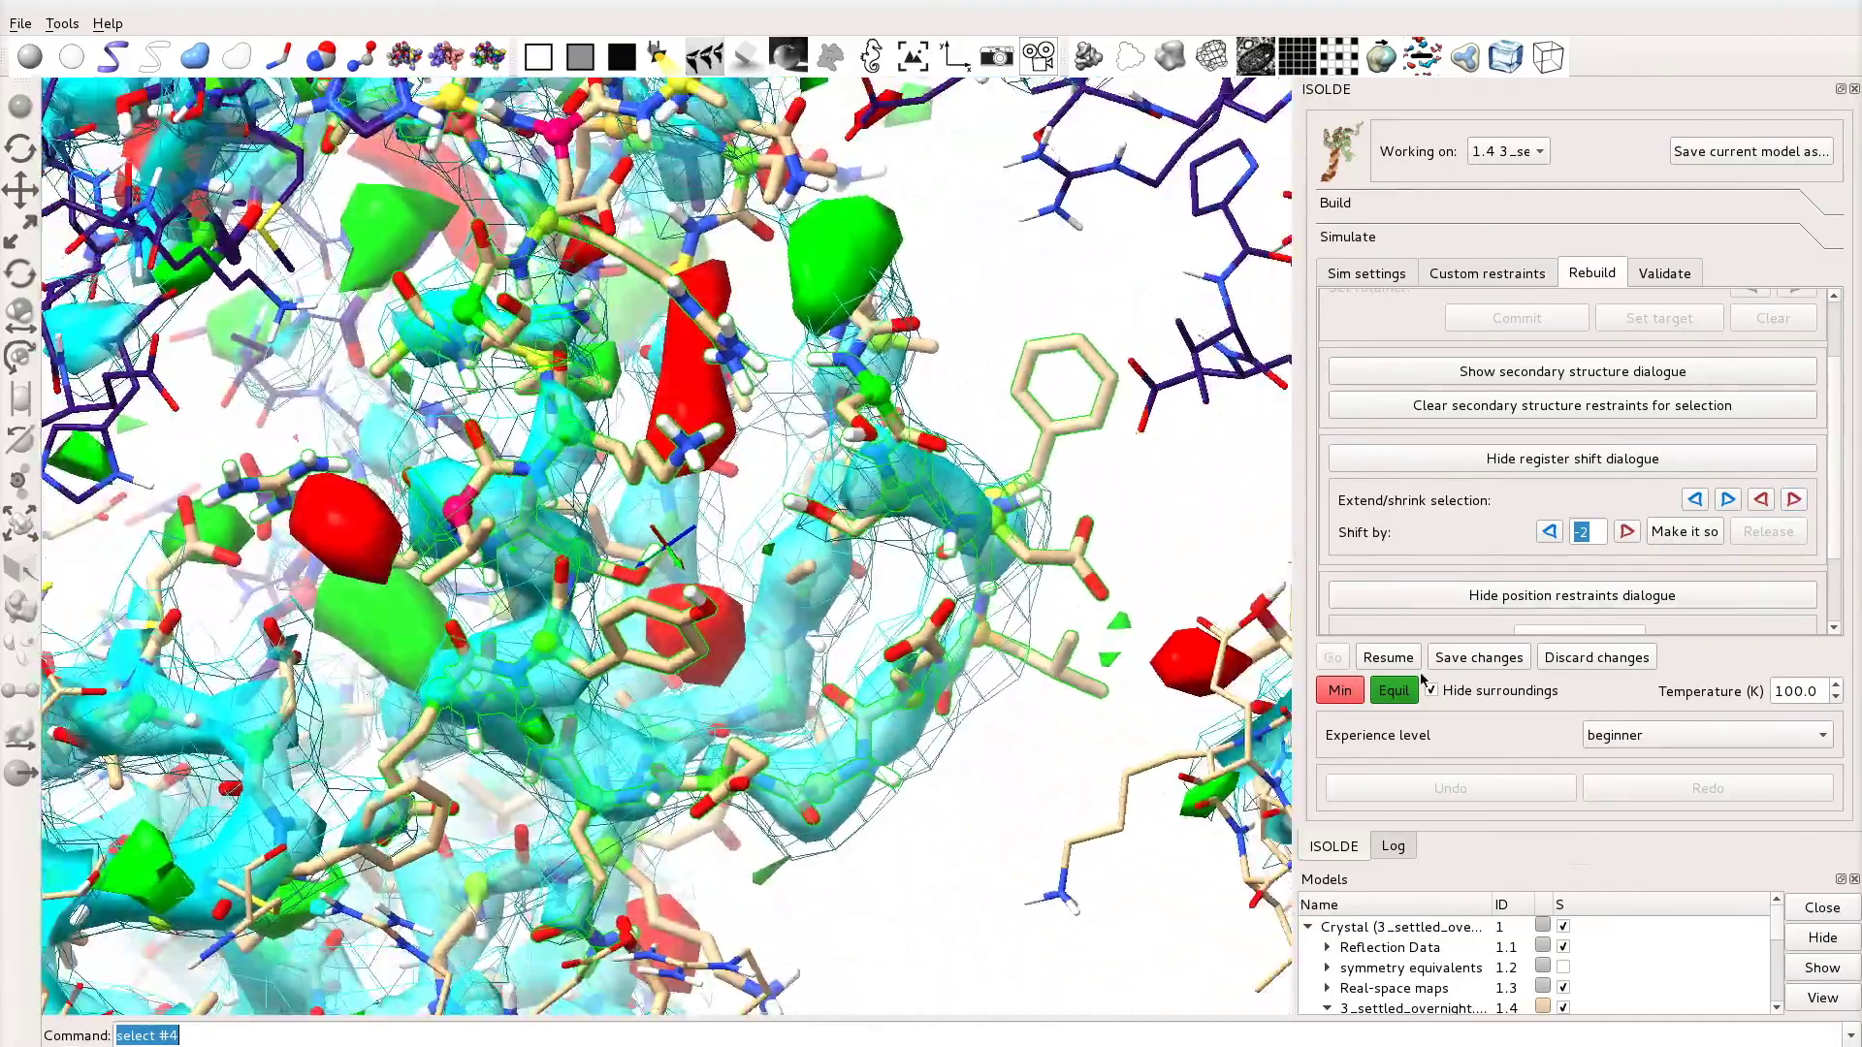
Step: Apply a register shift of -2 to the selected stretch in the running simulation, and release the shift restraints
{"action": "left_click", "coordinate": [1388, 657]}
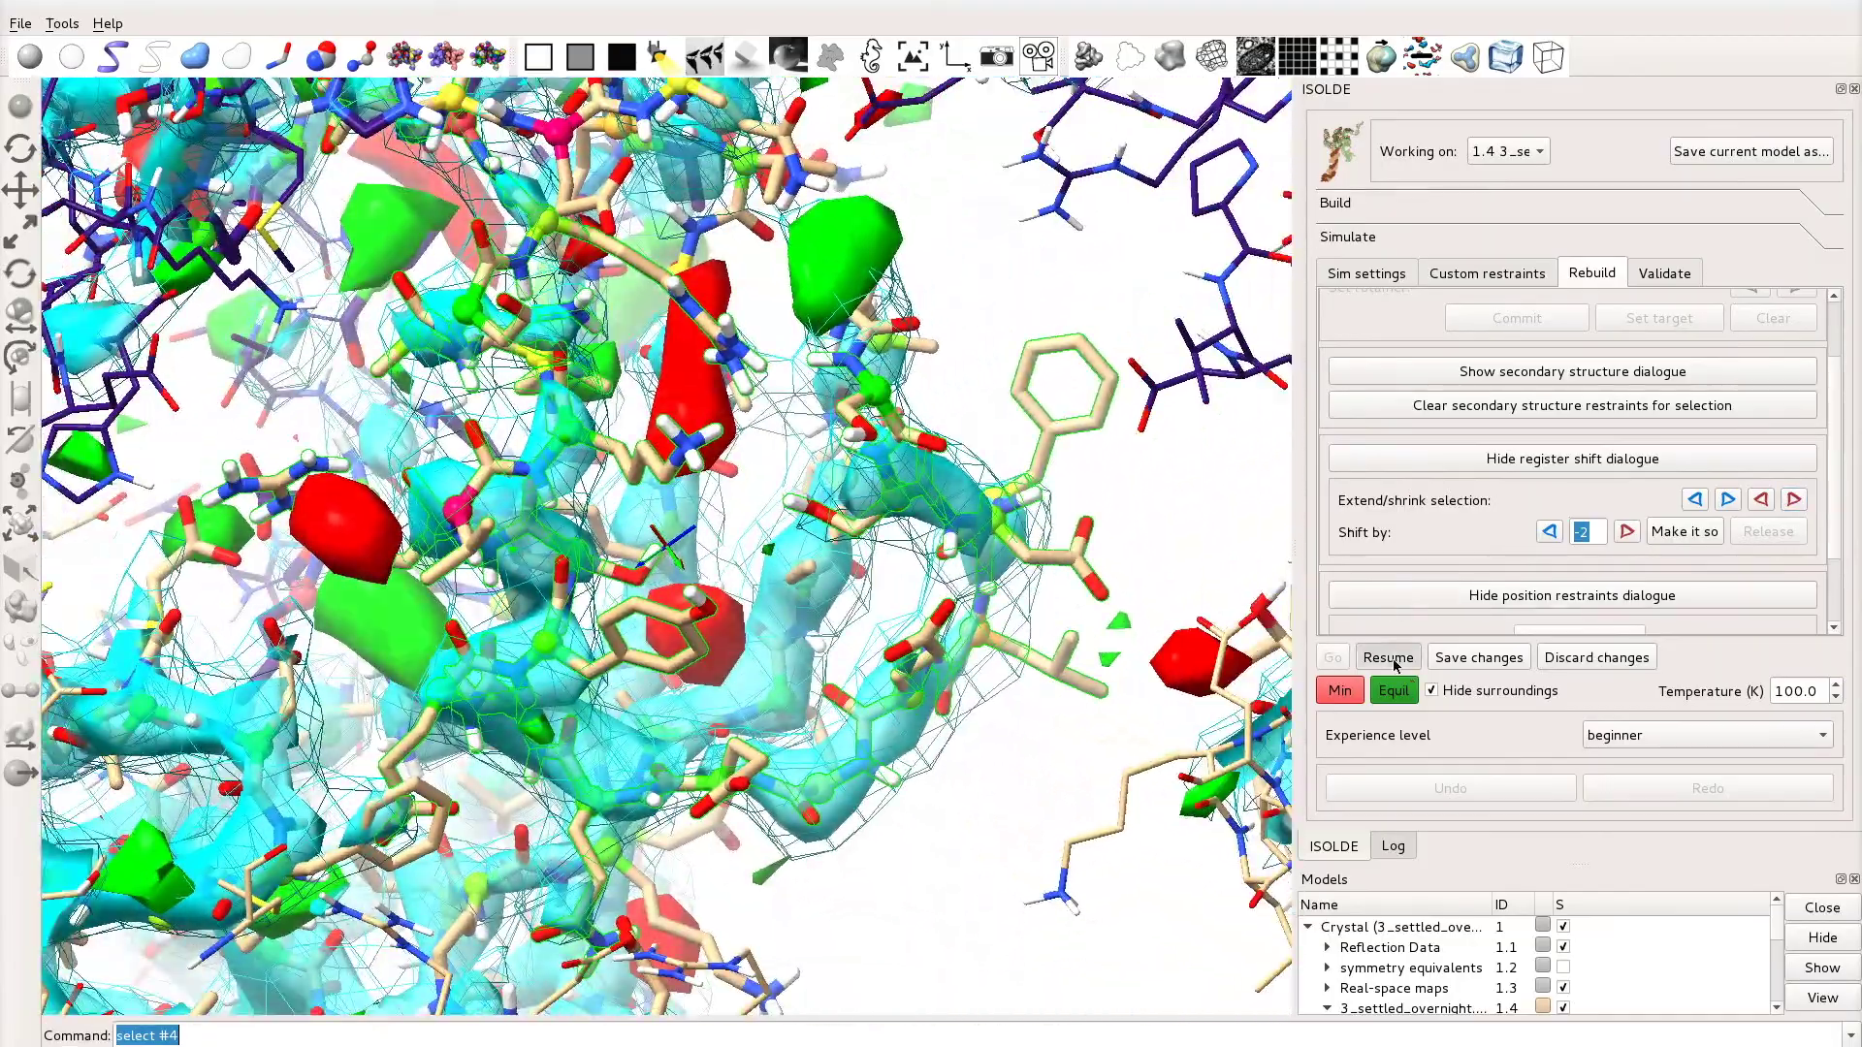
{"action": "left_click", "coordinate": [1672, 532]}
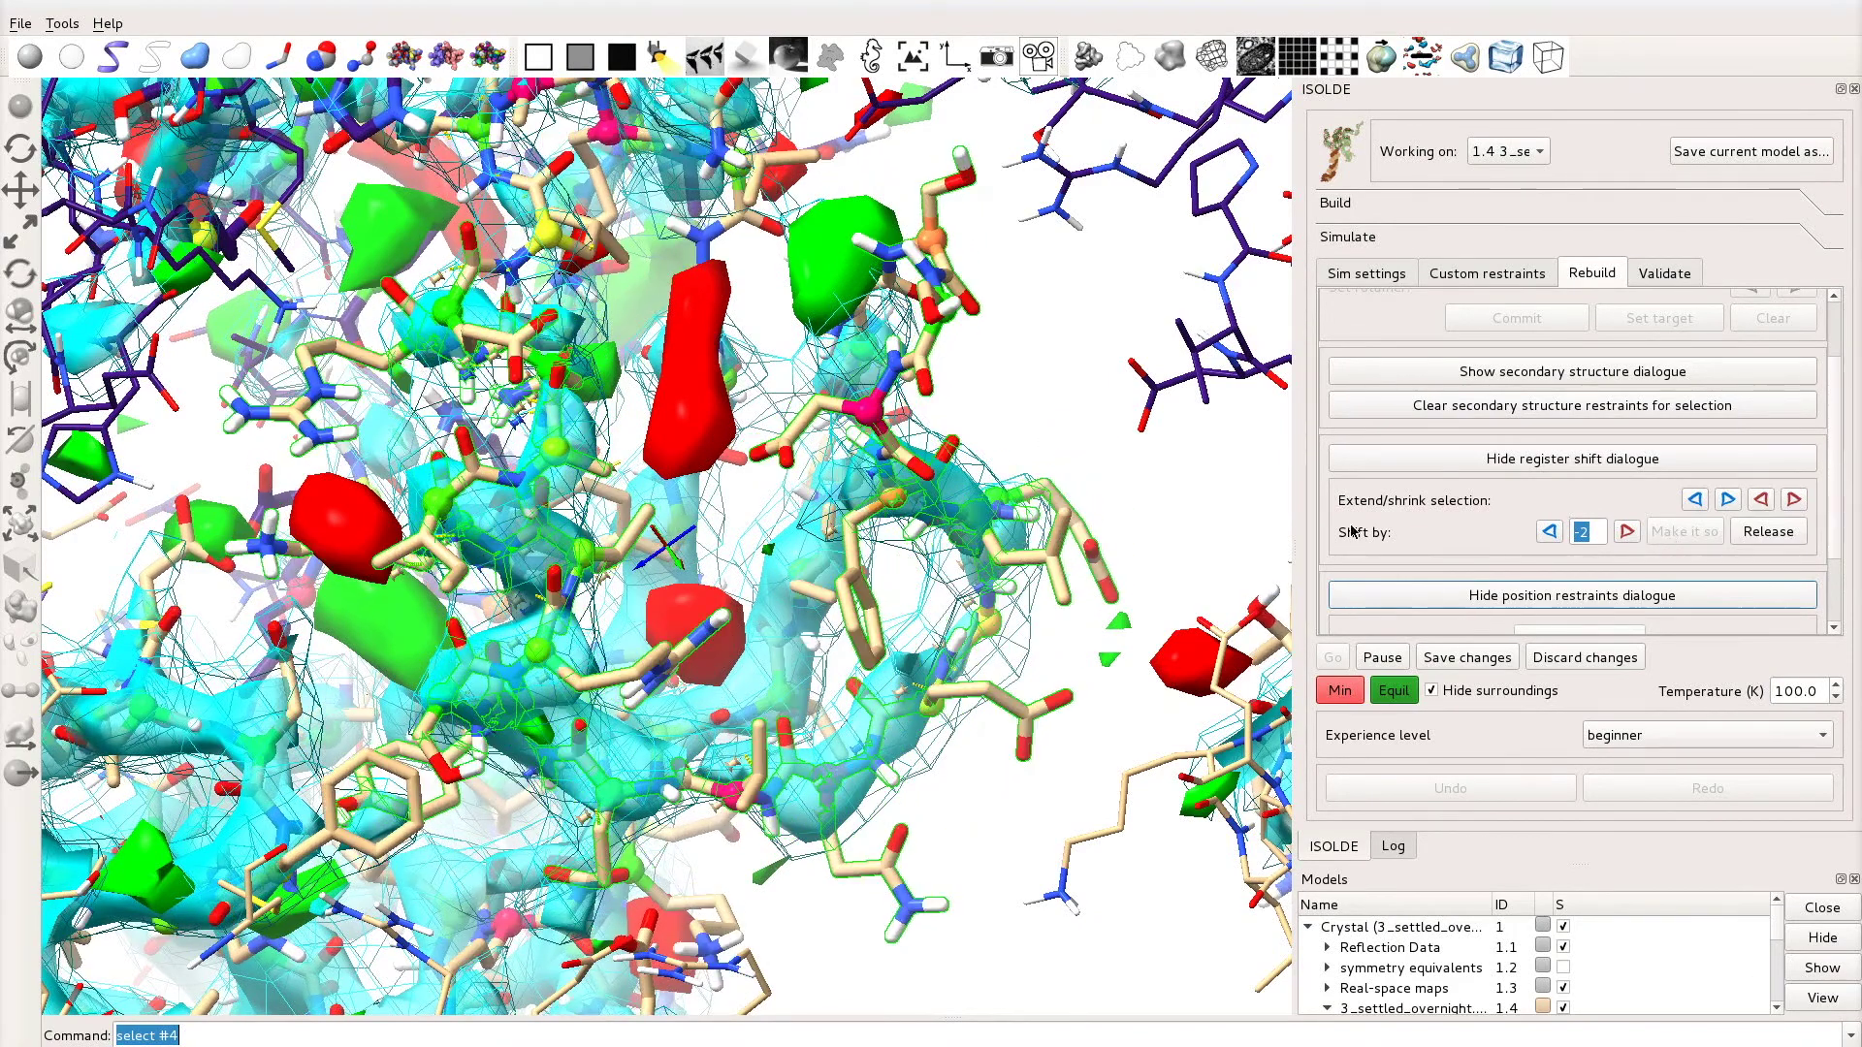
{"action": "left_click", "coordinate": [1766, 533]}
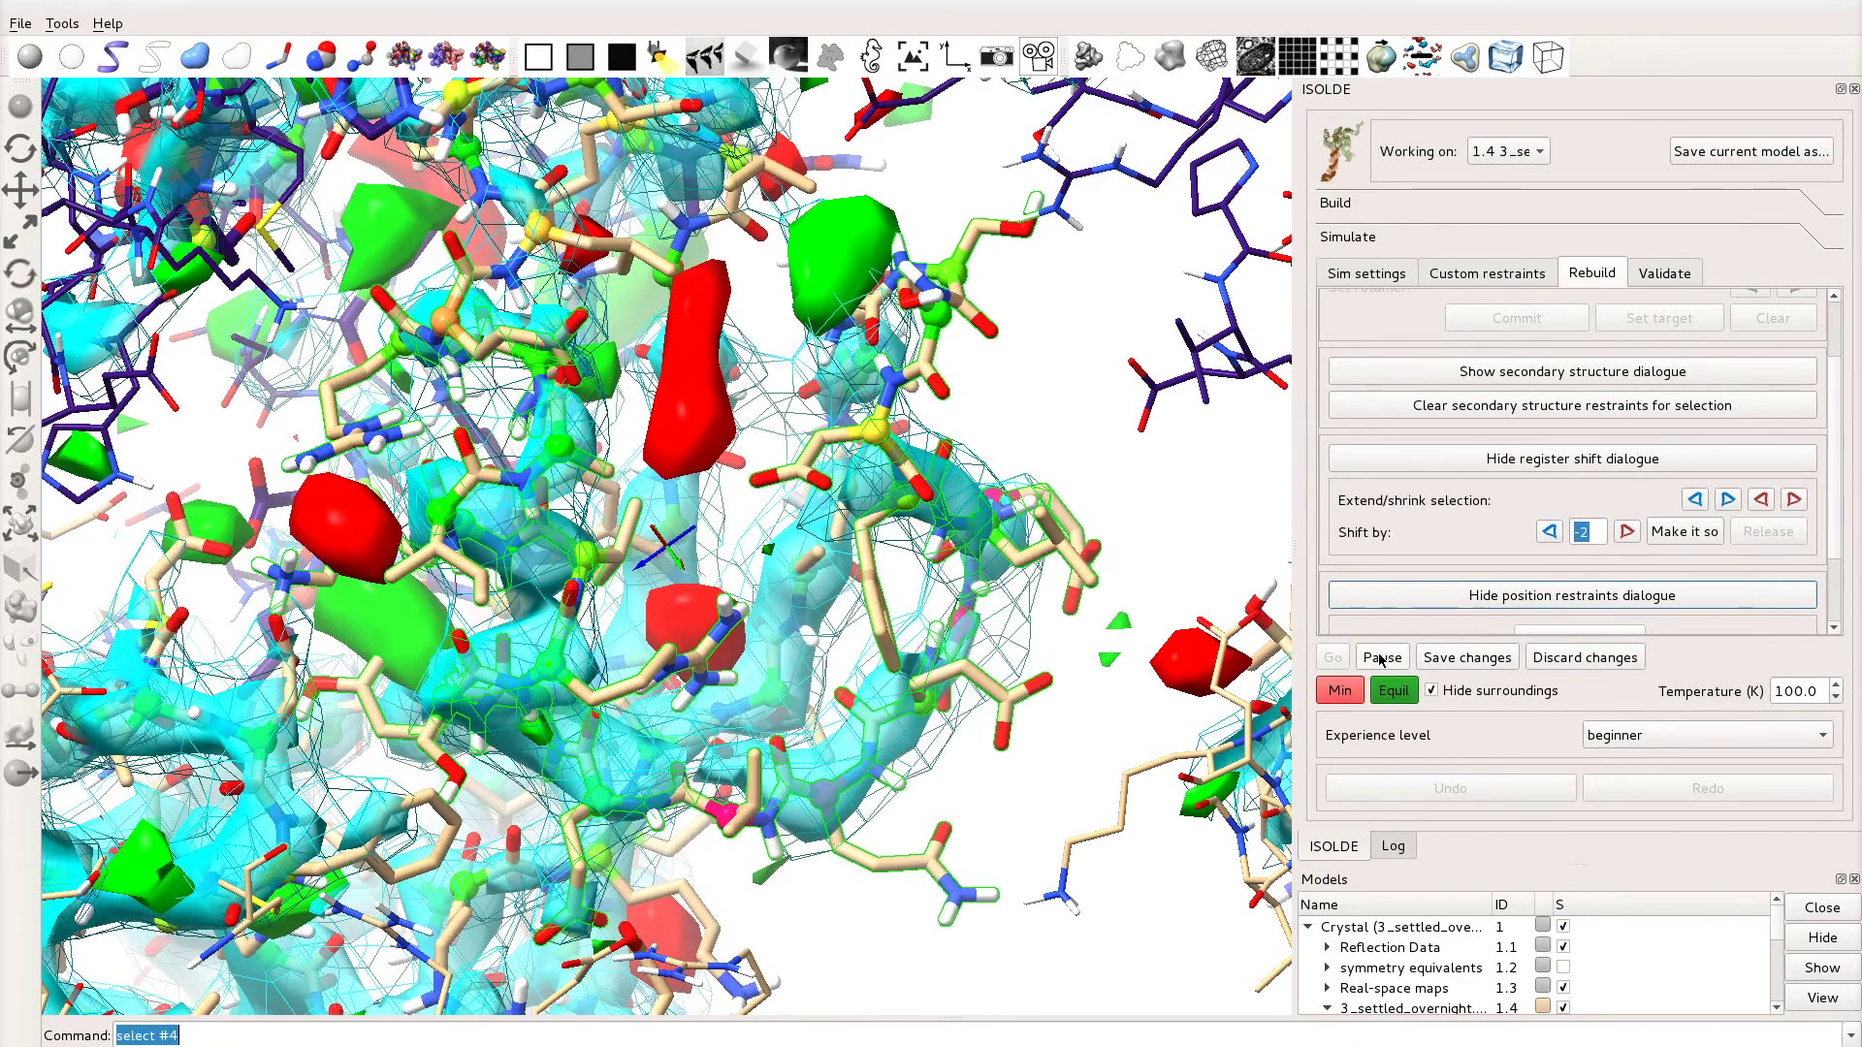
{"action": "left_click", "coordinate": [1381, 659]}
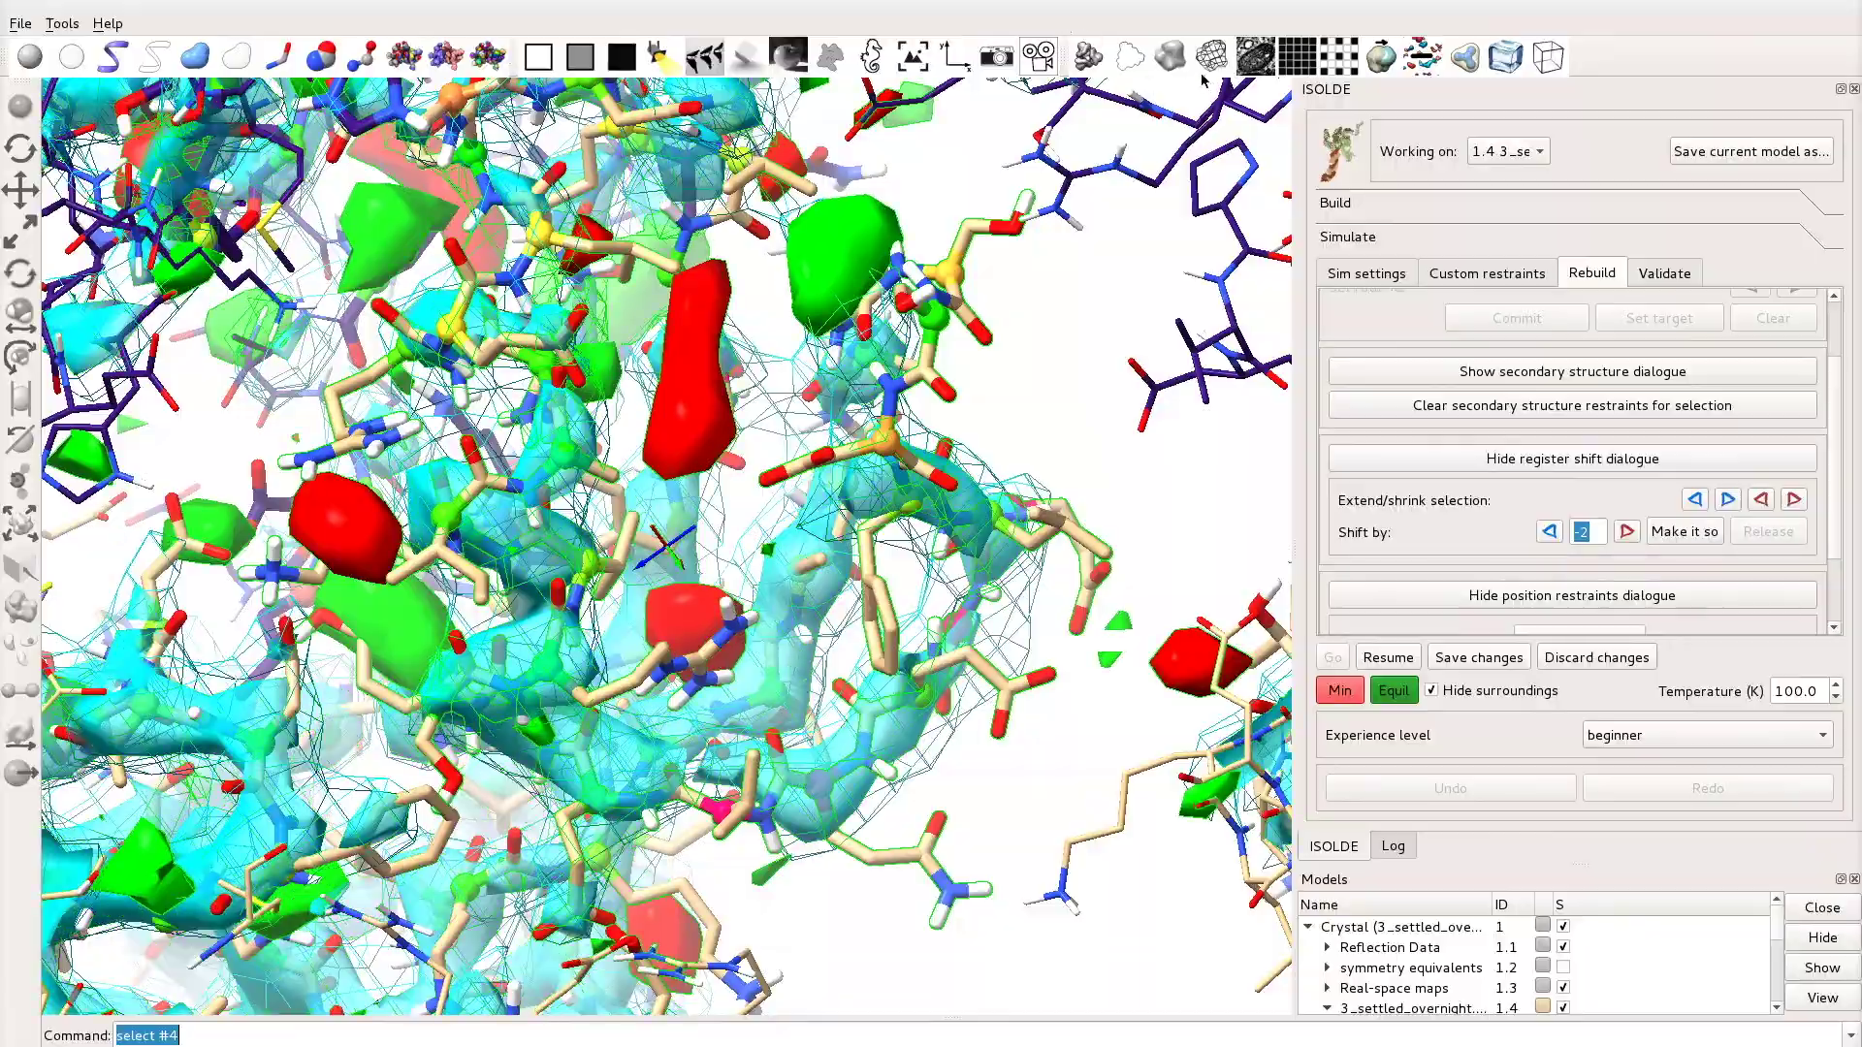
Step: Show the difference density as mesh and run the simulation briefly to settle the shifted stretch, leaving it paused
{"action": "left_click", "coordinate": [1214, 60]}
{"action": "left_click_drag", "start_coordinate": [739, 495], "coordinate": [437, 607]}
{"action": "middle_click_drag", "start_coordinate": [437, 606], "coordinate": [615, 585]}
{"action": "left_click_drag", "start_coordinate": [615, 586], "coordinate": [640, 747]}
{"action": "left_click", "coordinate": [1389, 657]}
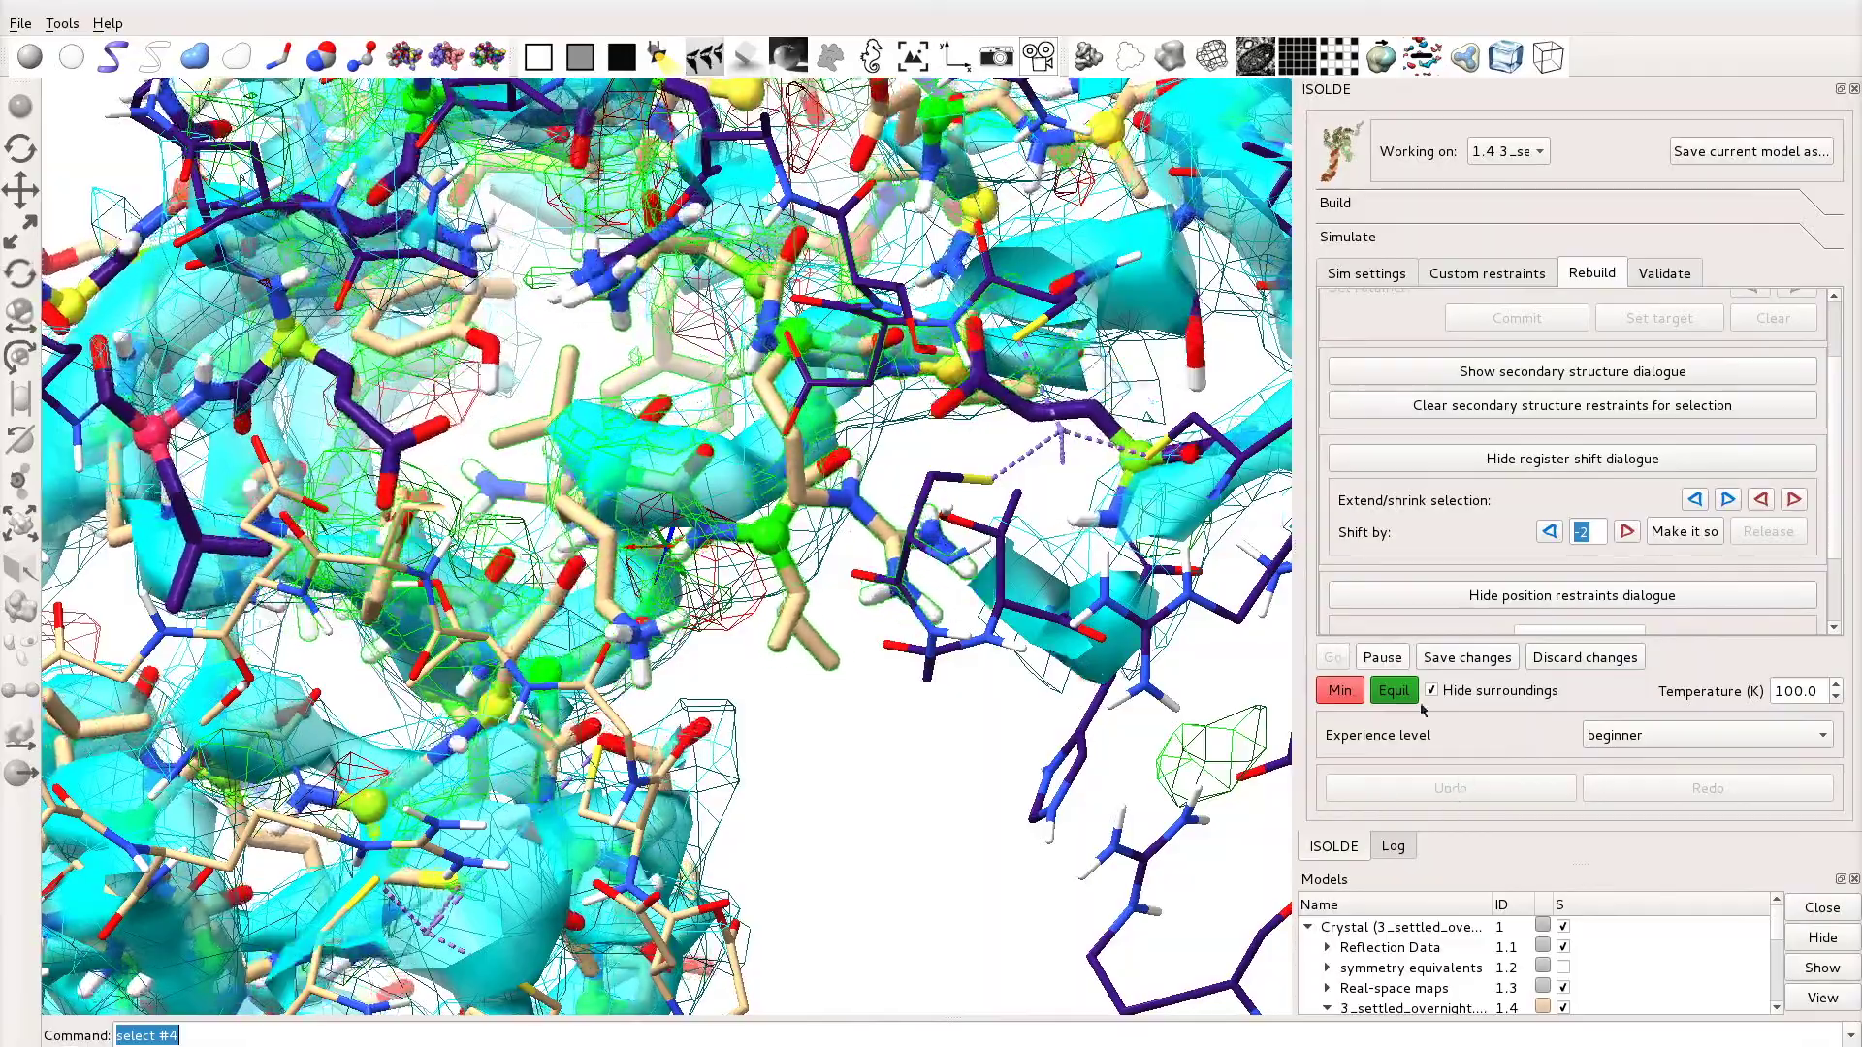
{"action": "left_click", "coordinate": [1403, 664]}
Step: Pull an arginine sidechain atom to the axis position with a 500.0 kJ/mol/Å² restraint in the running simulation, and release its xyz restraints
{"action": "left_click_drag", "start_coordinate": [492, 766], "coordinate": [541, 572]}
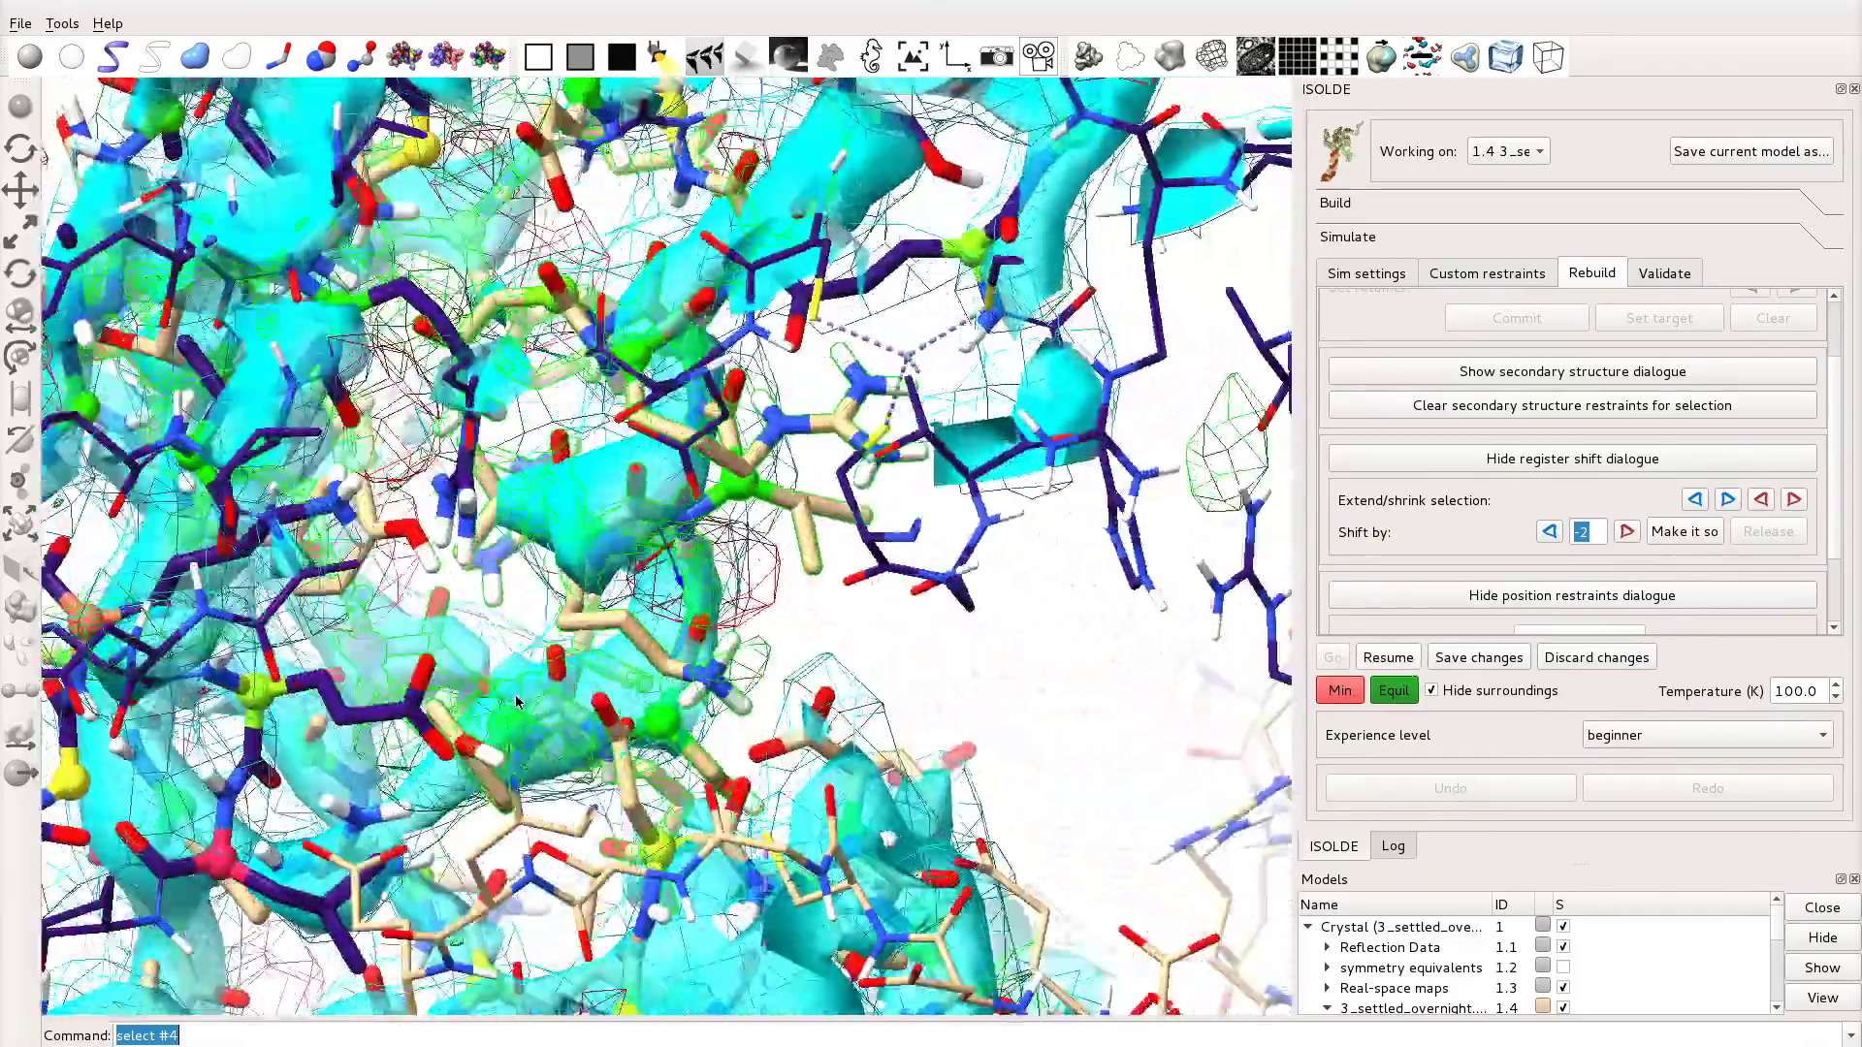
{"action": "left_click_drag", "start_coordinate": [517, 701], "coordinate": [529, 621]}
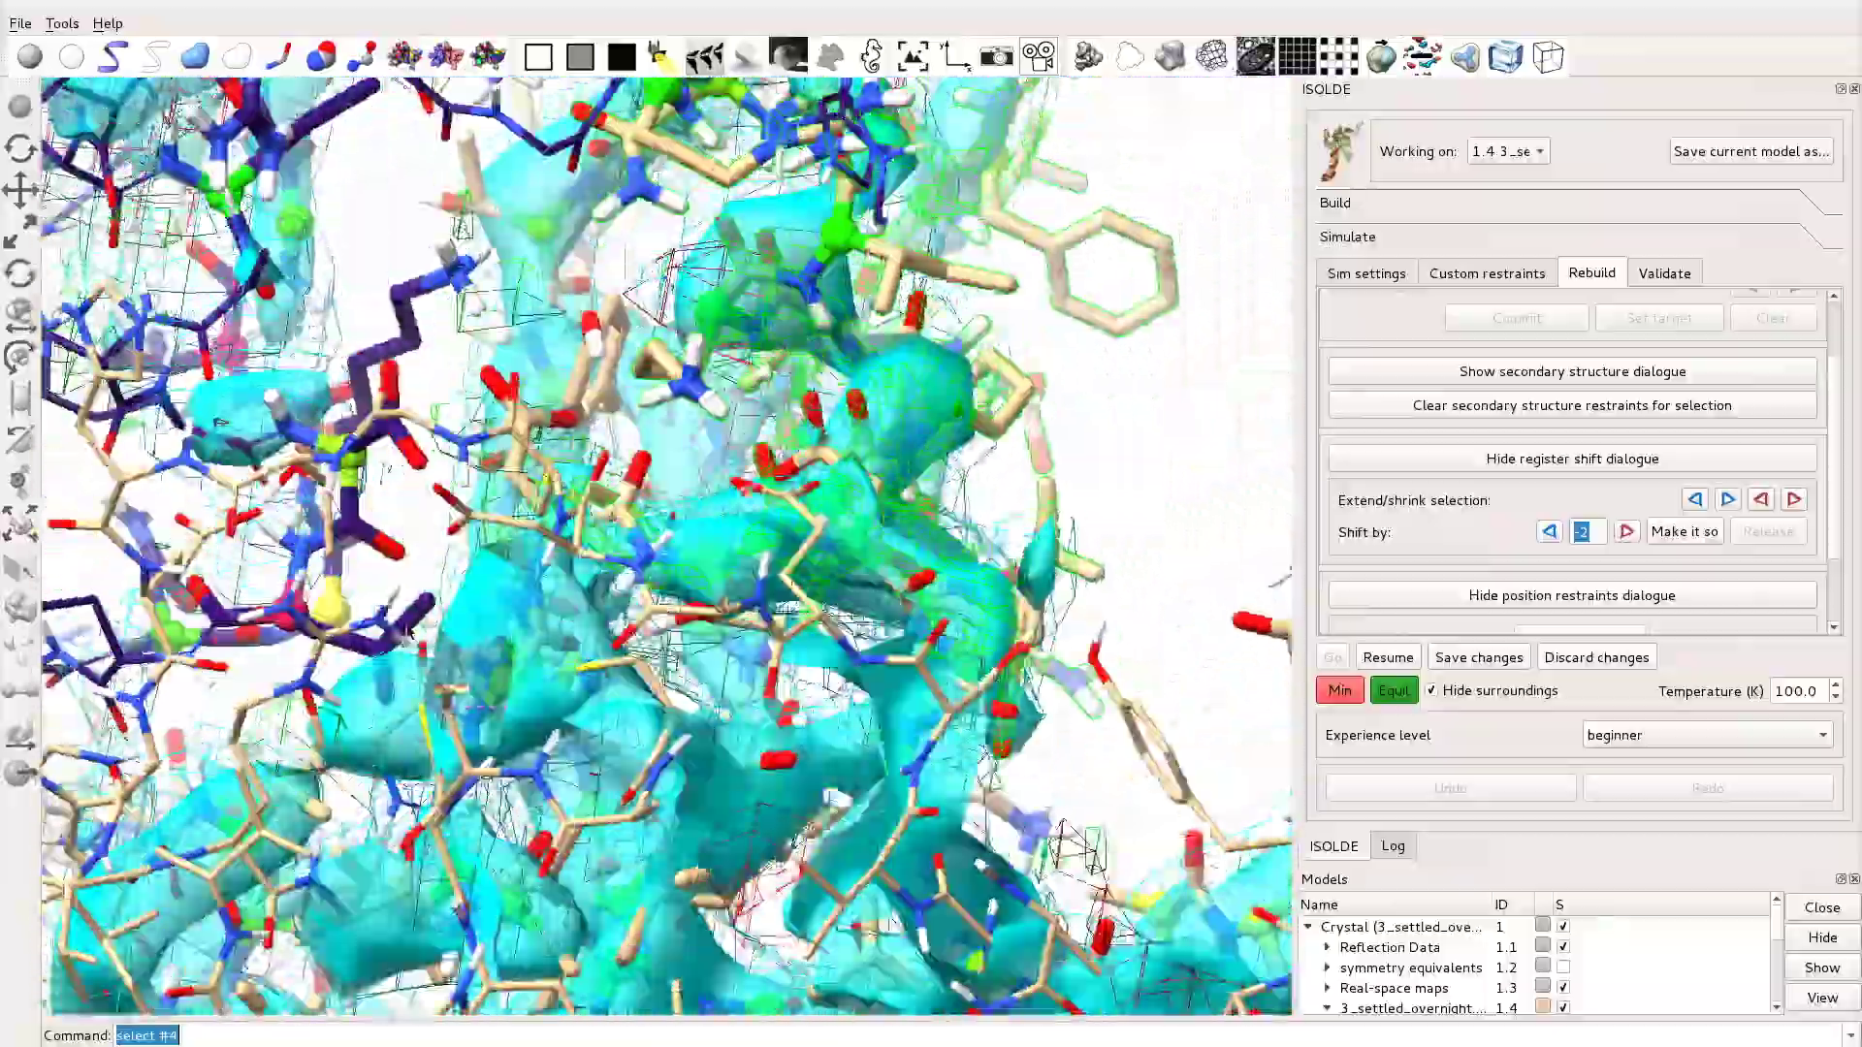
{"action": "left_click_drag", "start_coordinate": [410, 632], "coordinate": [361, 736]}
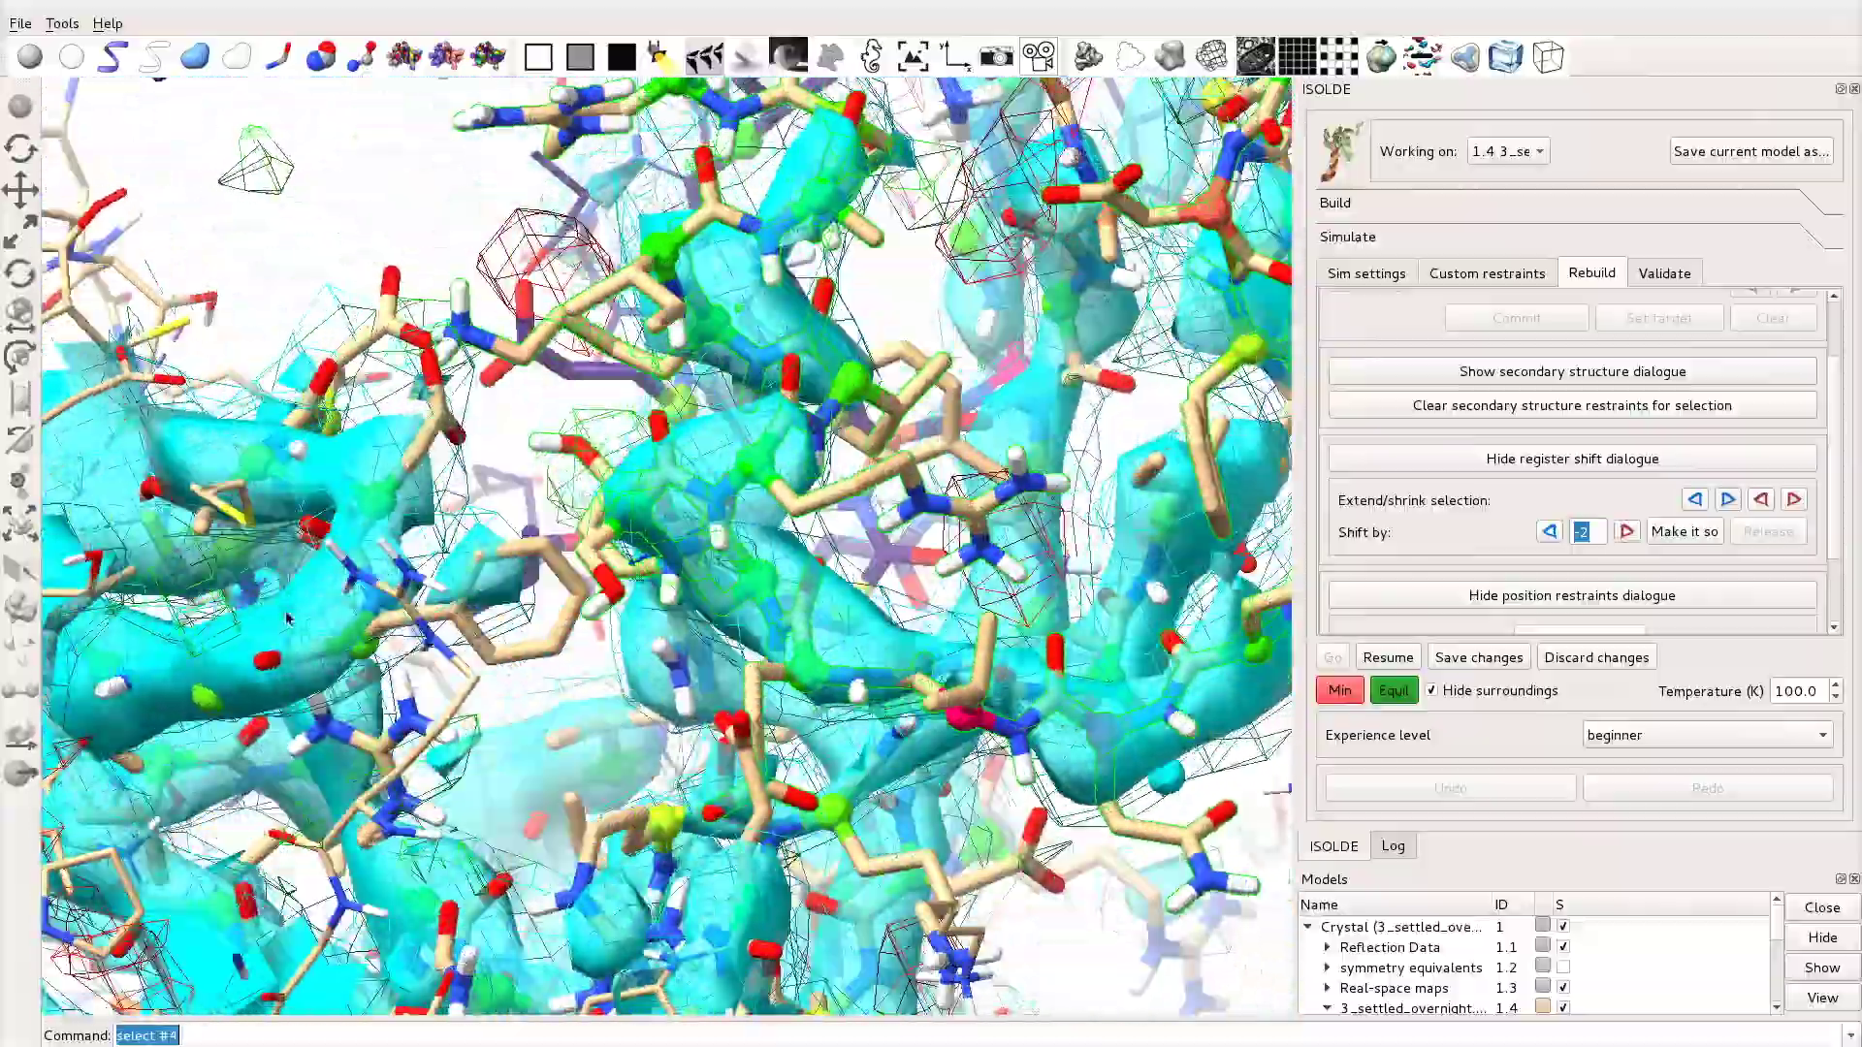
{"action": "left_click_drag", "start_coordinate": [287, 618], "coordinate": [566, 766]}
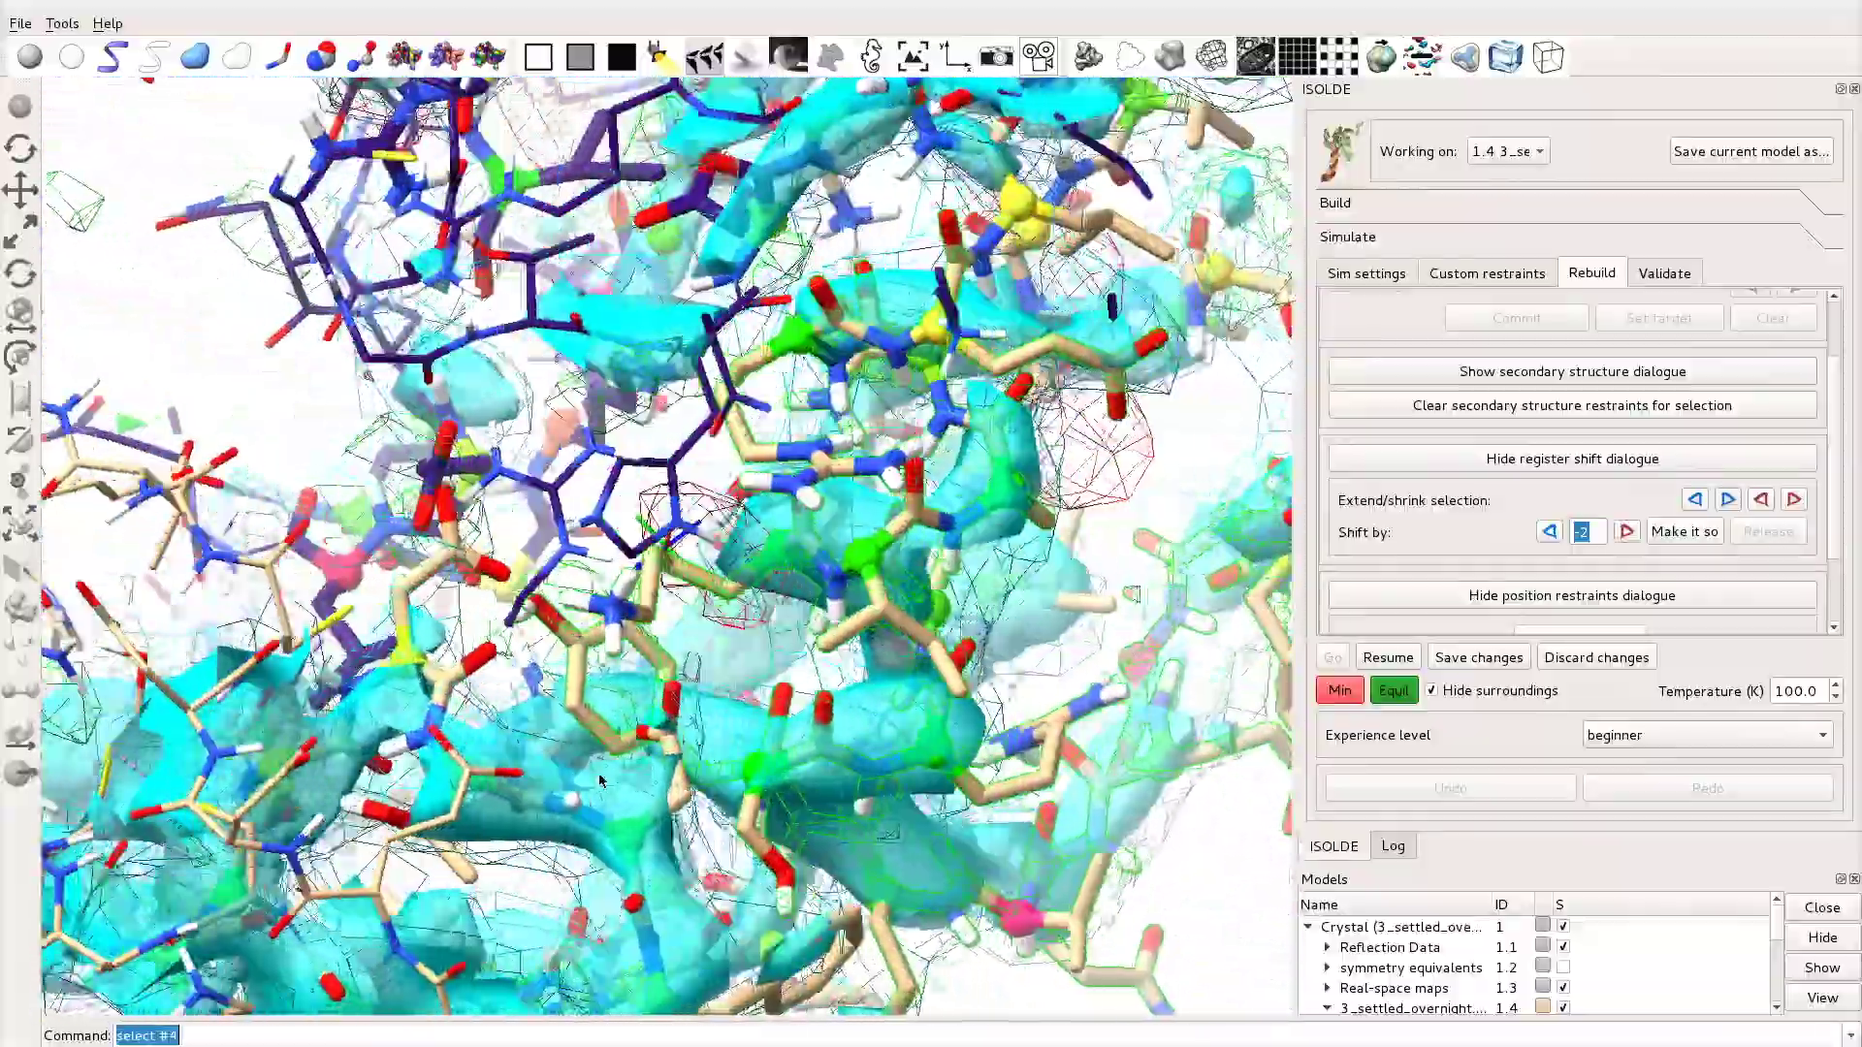
{"action": "left_click_drag", "start_coordinate": [601, 780], "coordinate": [588, 776]}
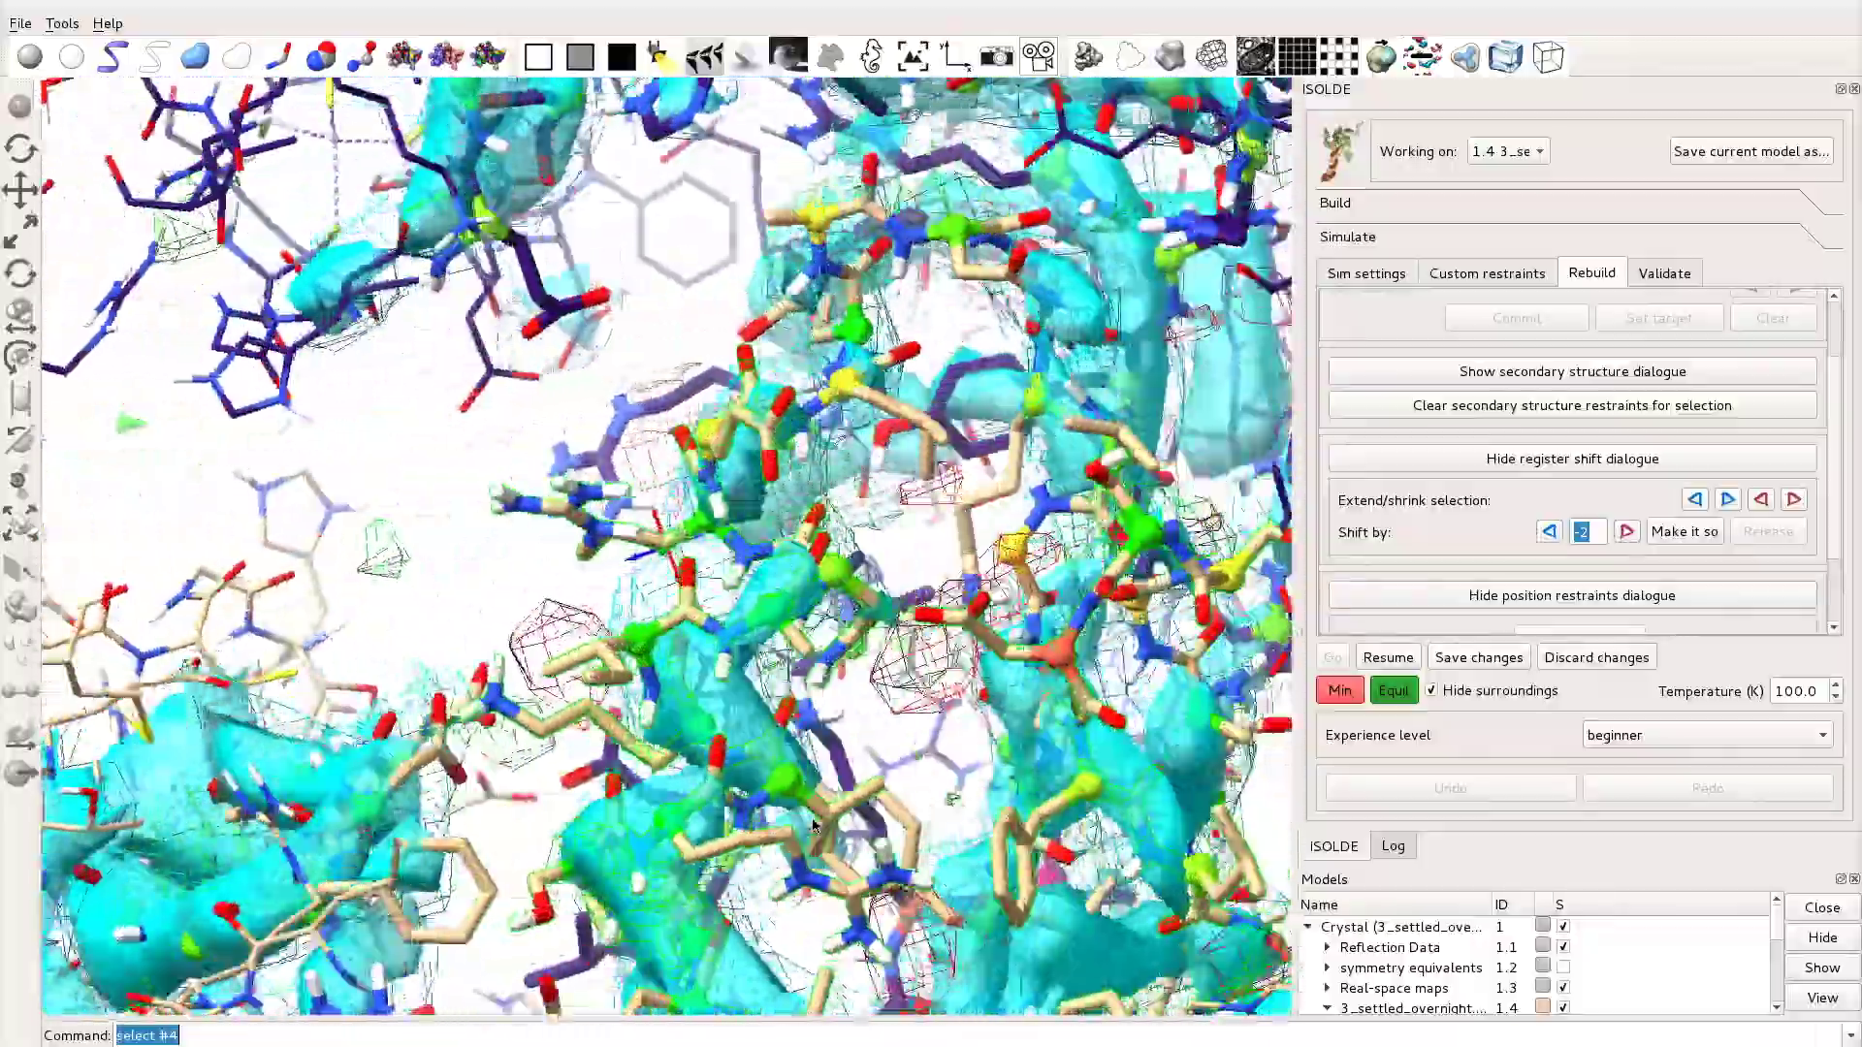
{"action": "left_click_drag", "start_coordinate": [812, 825], "coordinate": [895, 799]}
{"action": "left_click", "coordinate": [684, 503], "text": "ctrl"}
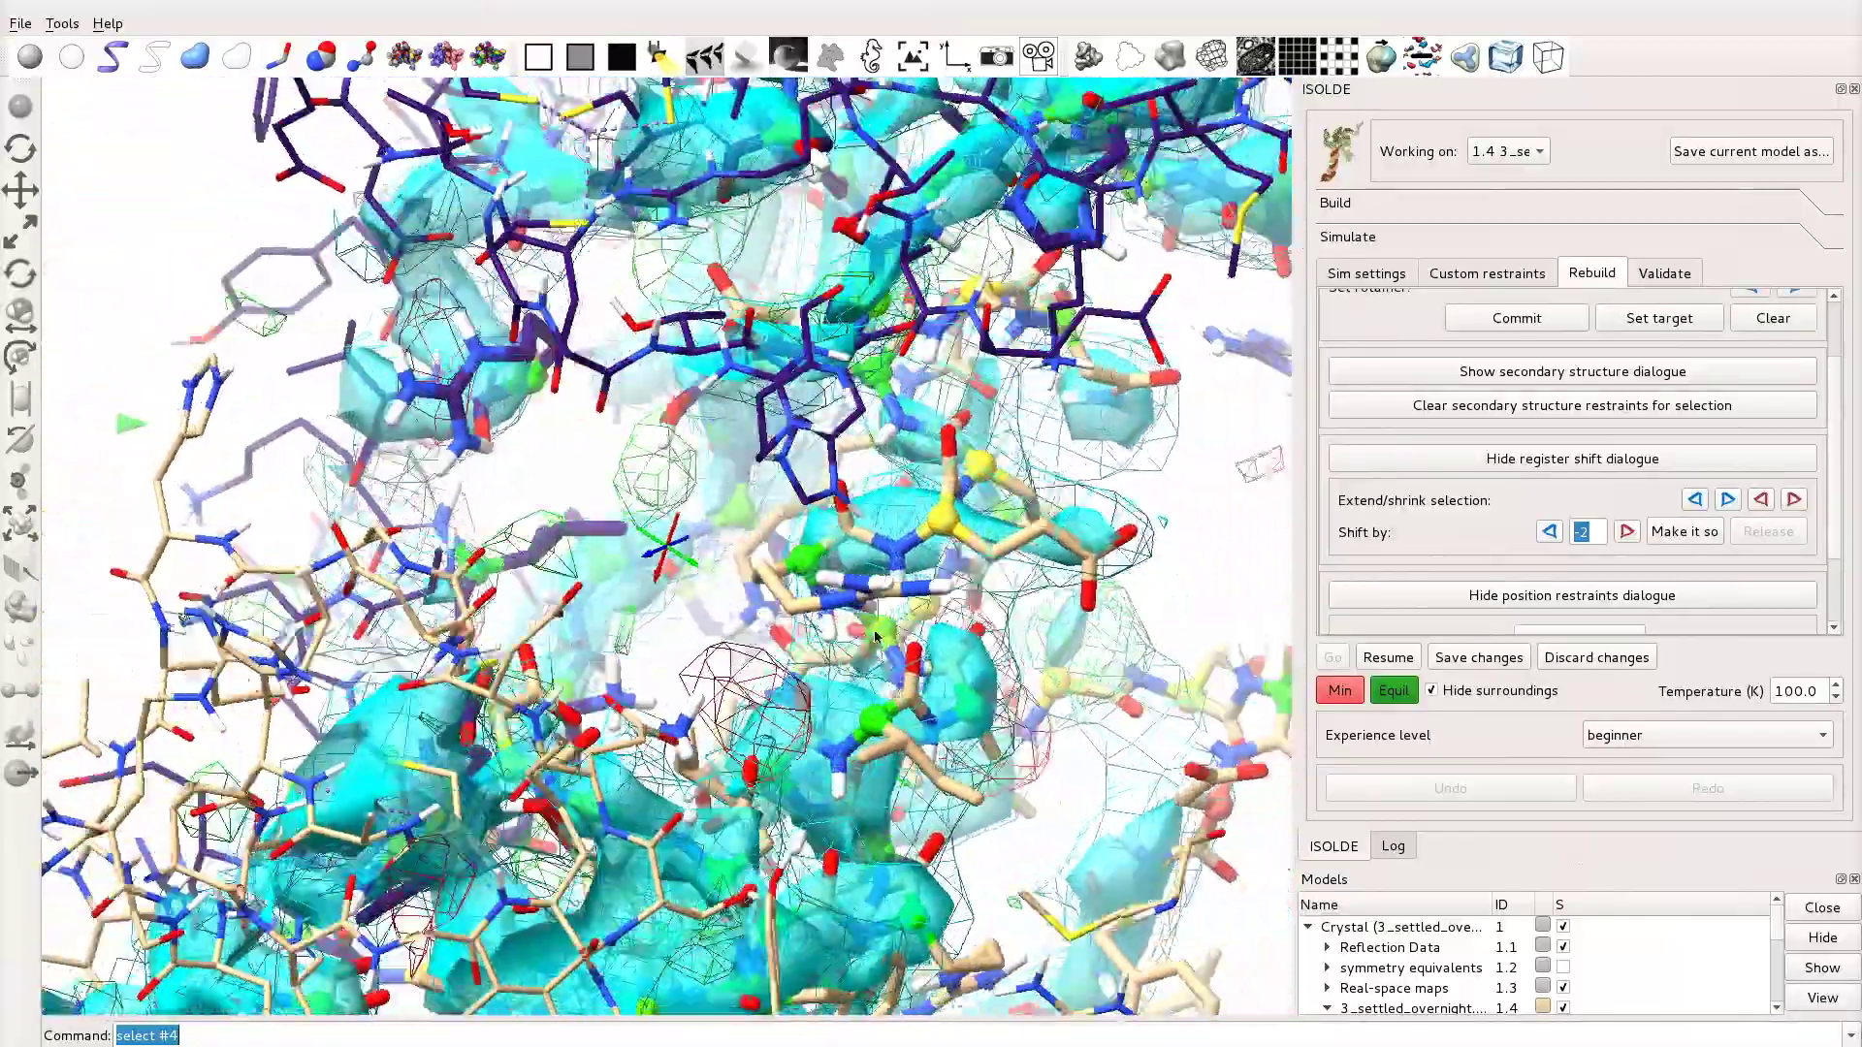
{"action": "scroll", "coordinate": [1840, 509], "scroll_direction": "down", "scroll_amount": 2}
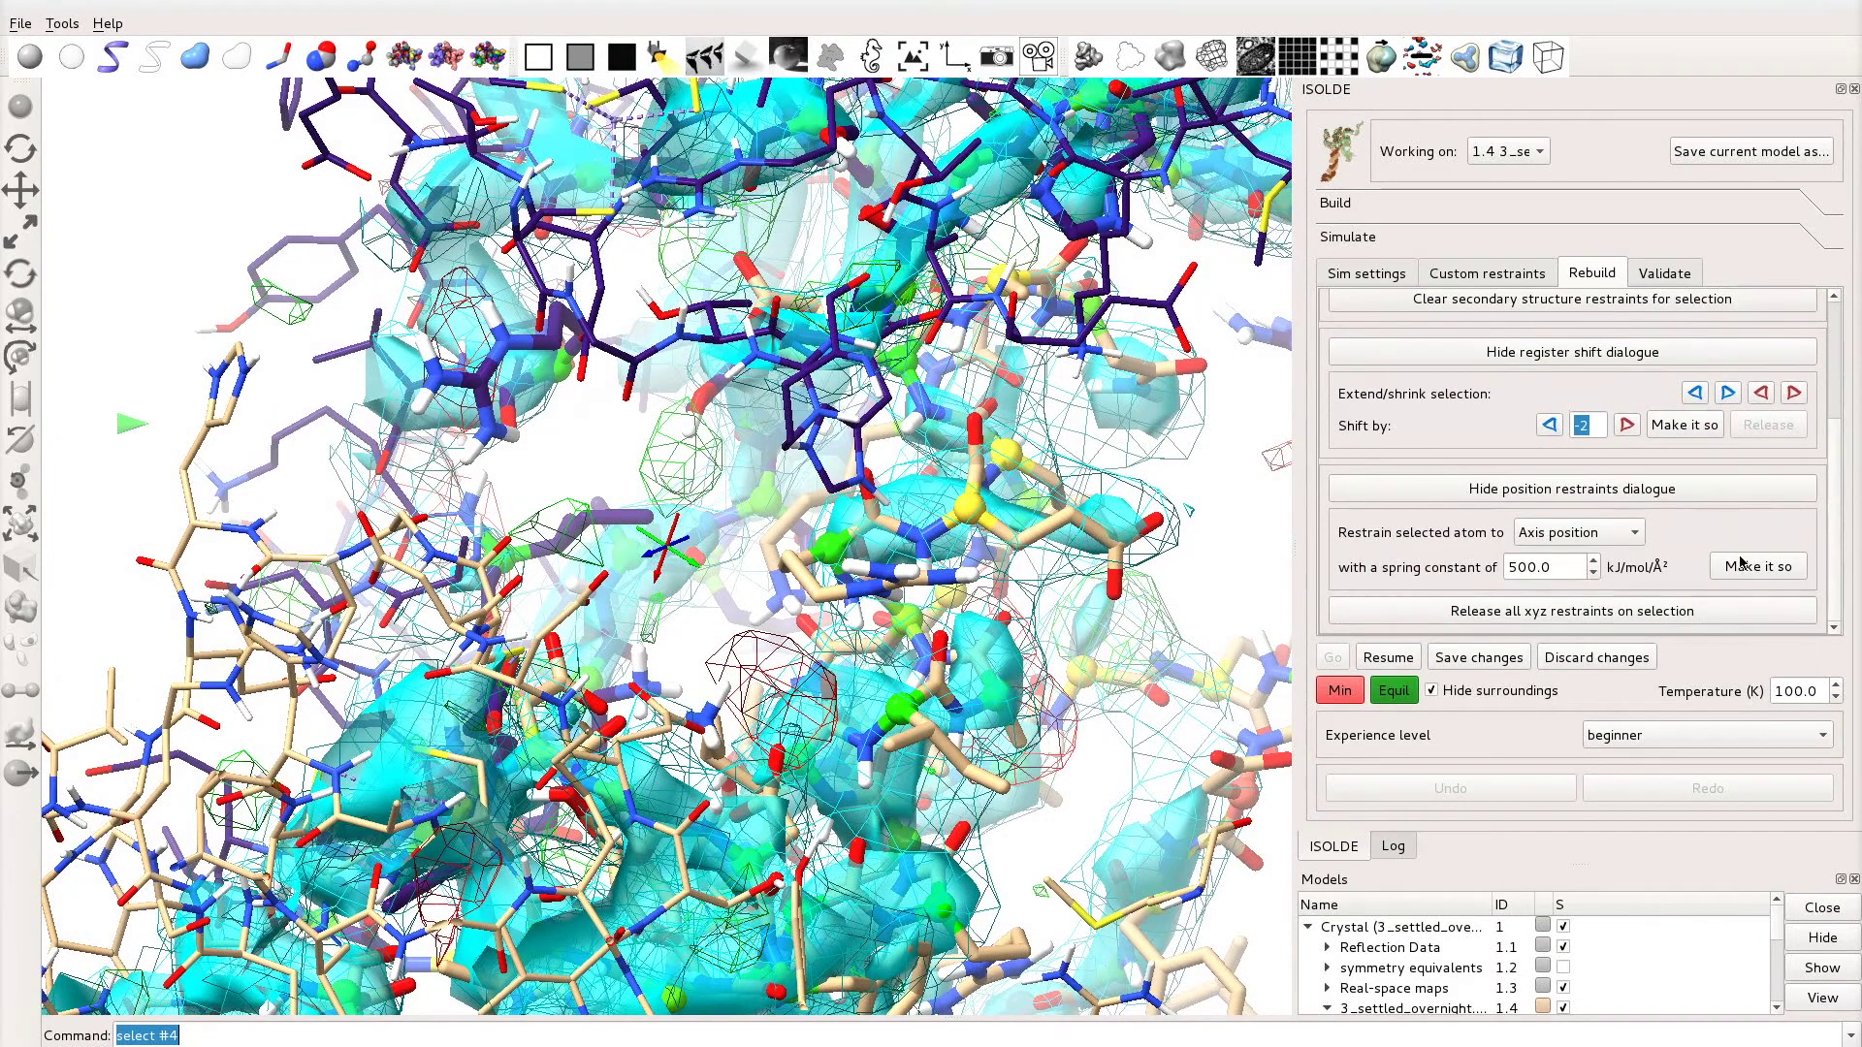
{"action": "left_click", "coordinate": [1388, 657]}
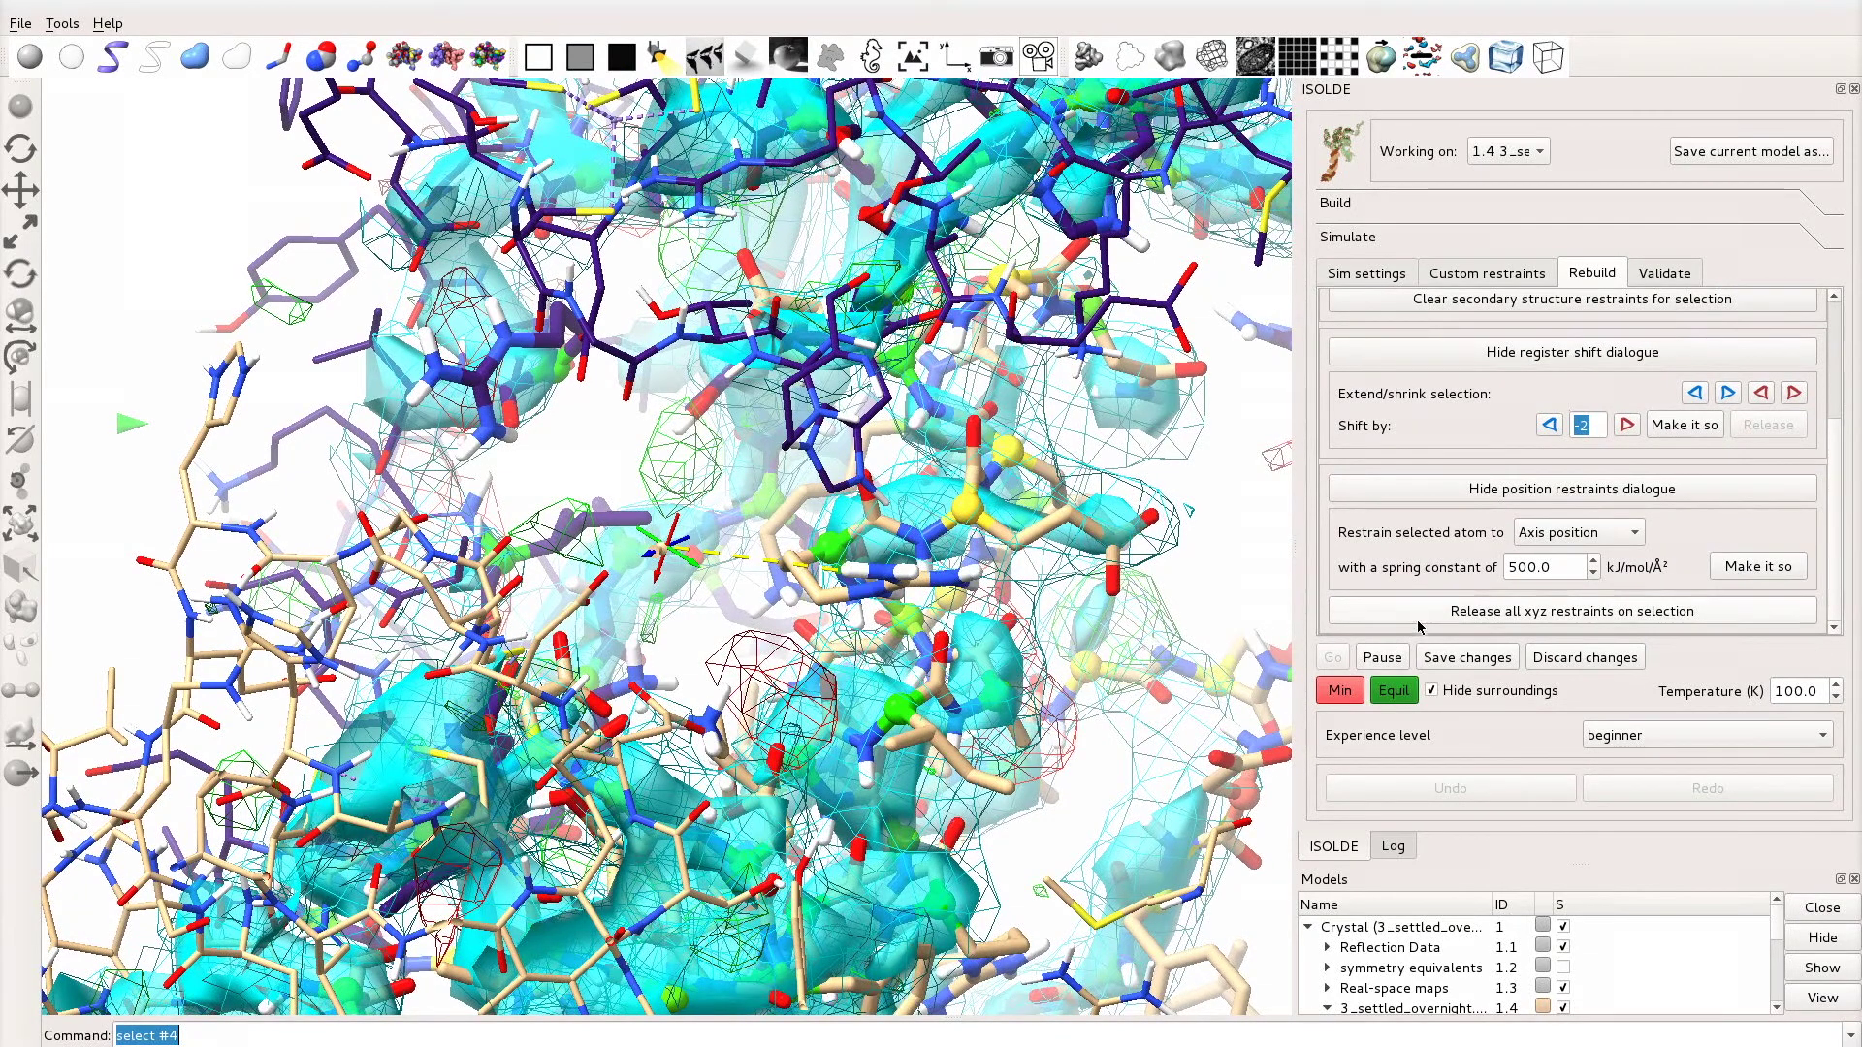
{"action": "left_click", "coordinate": [1416, 607]}
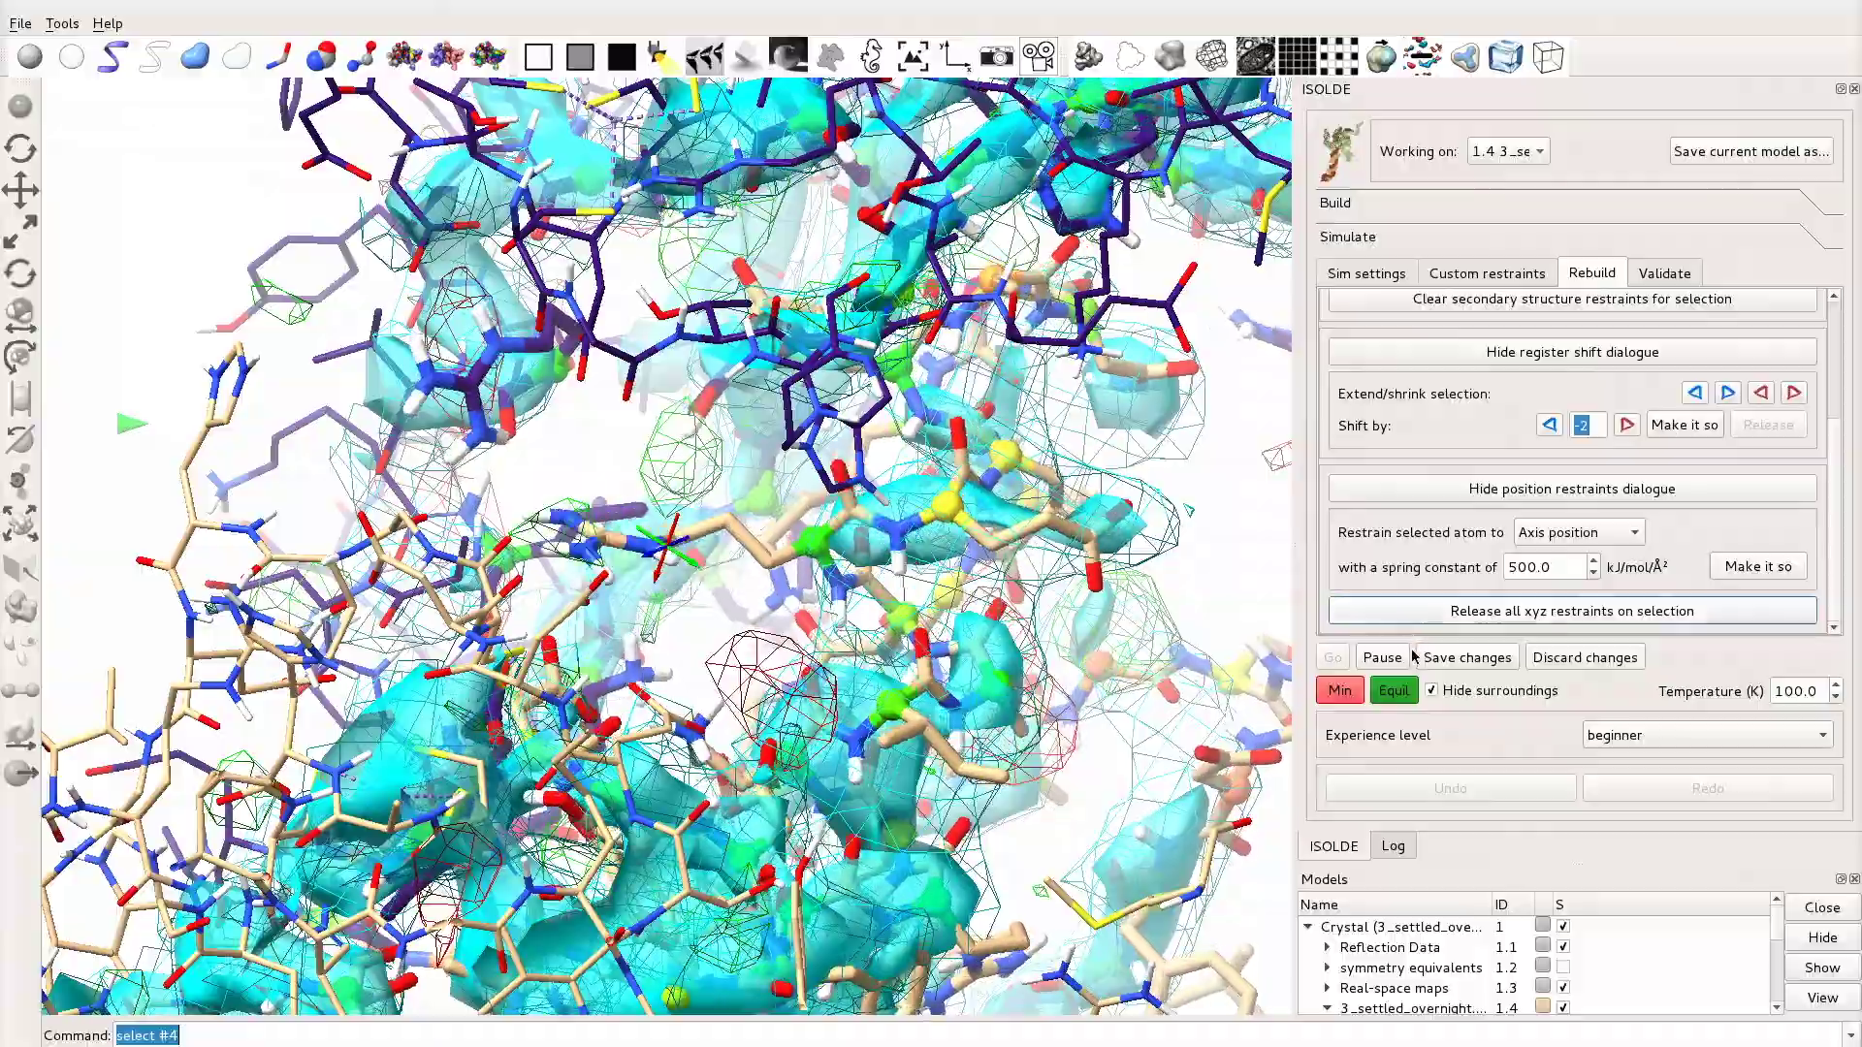
Step: Pause the simulation and restrain a sidechain atom near the shifted chain D stretch to the axis position with 500.0 kJ/mol/Å²
{"action": "left_click", "coordinate": [1383, 659]}
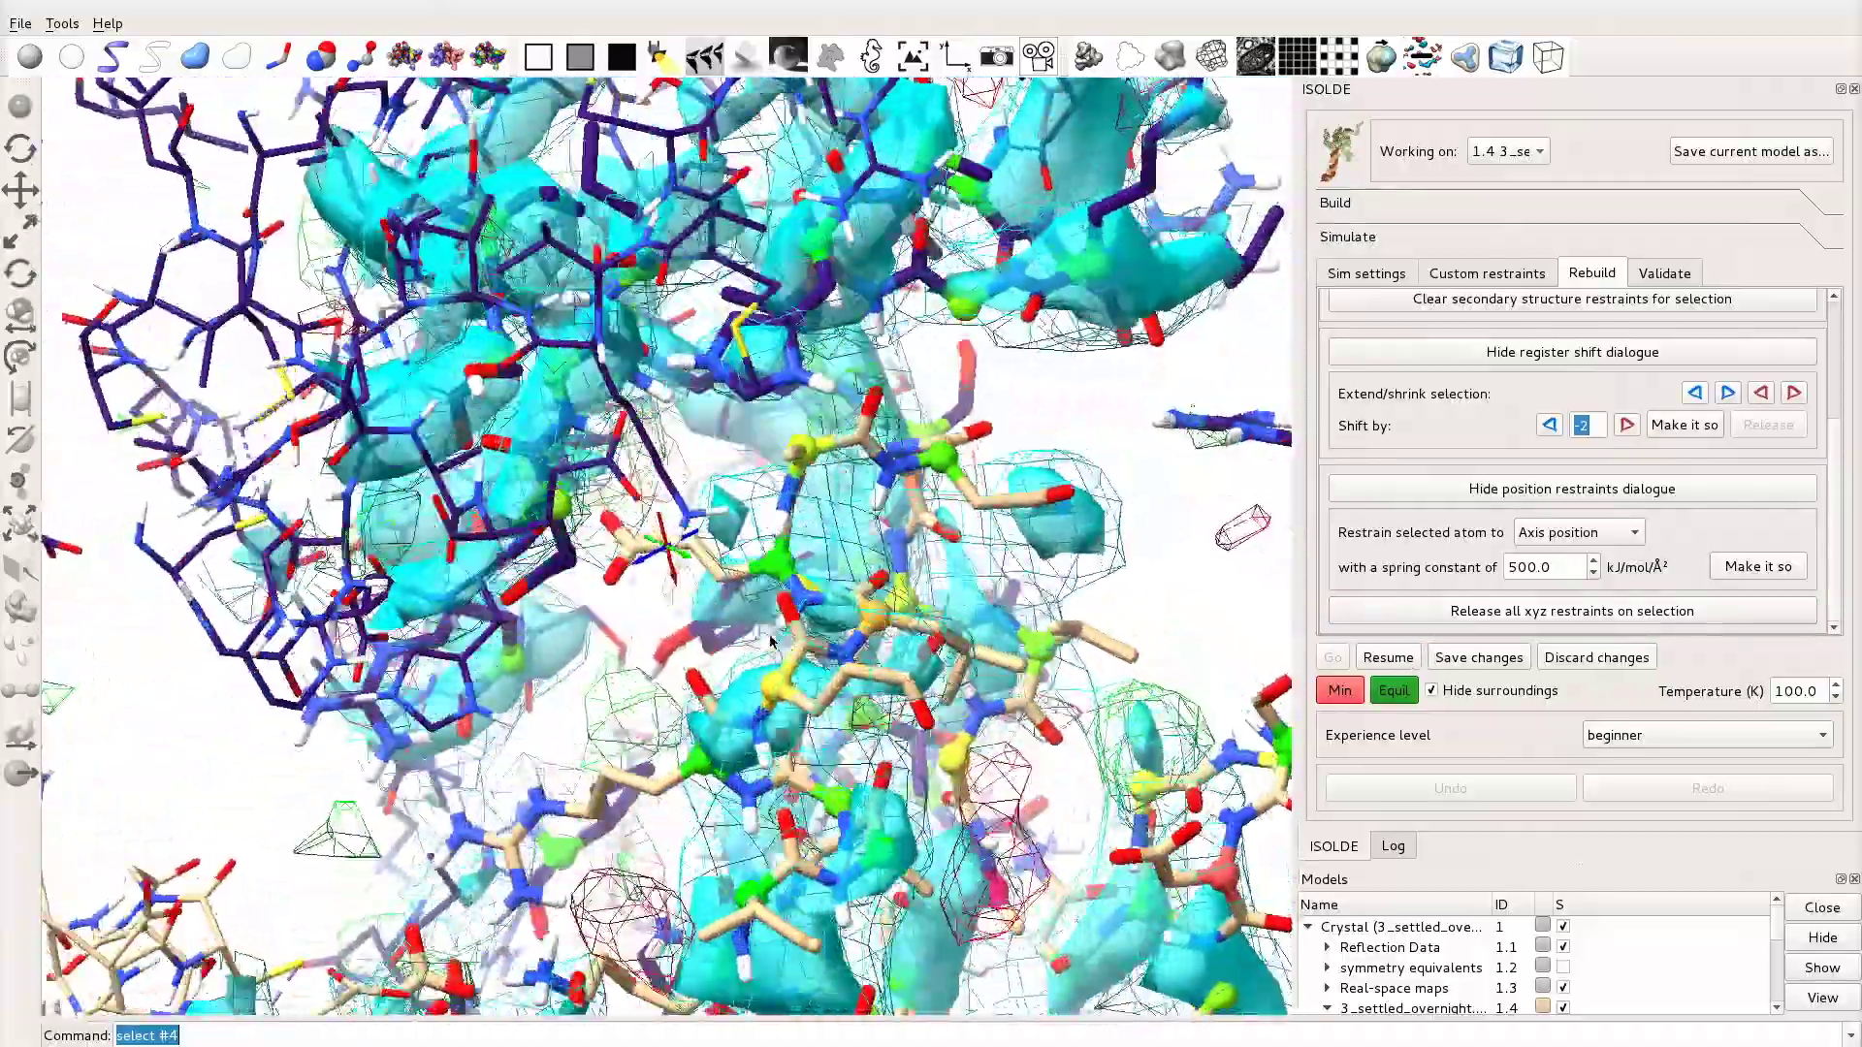
{"action": "left_click_drag", "start_coordinate": [771, 640], "coordinate": [550, 716]}
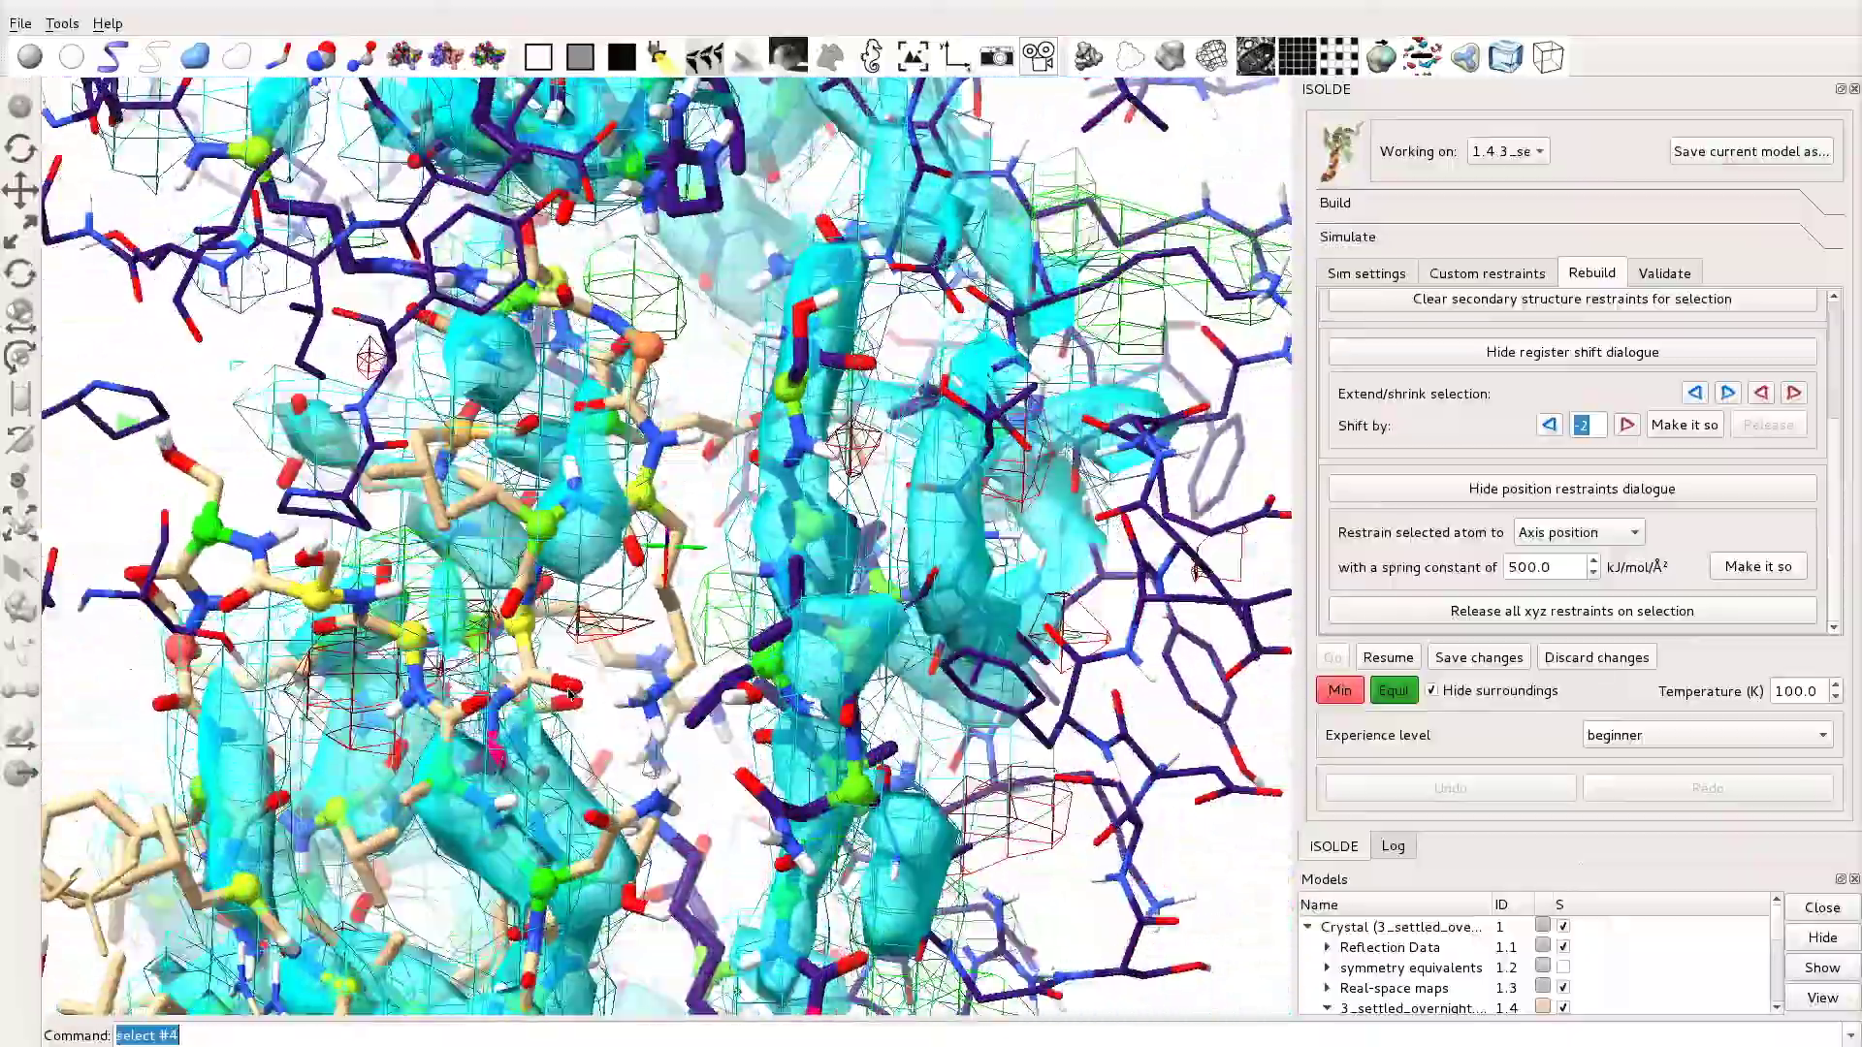
{"action": "left_click_drag", "start_coordinate": [570, 692], "coordinate": [665, 686]}
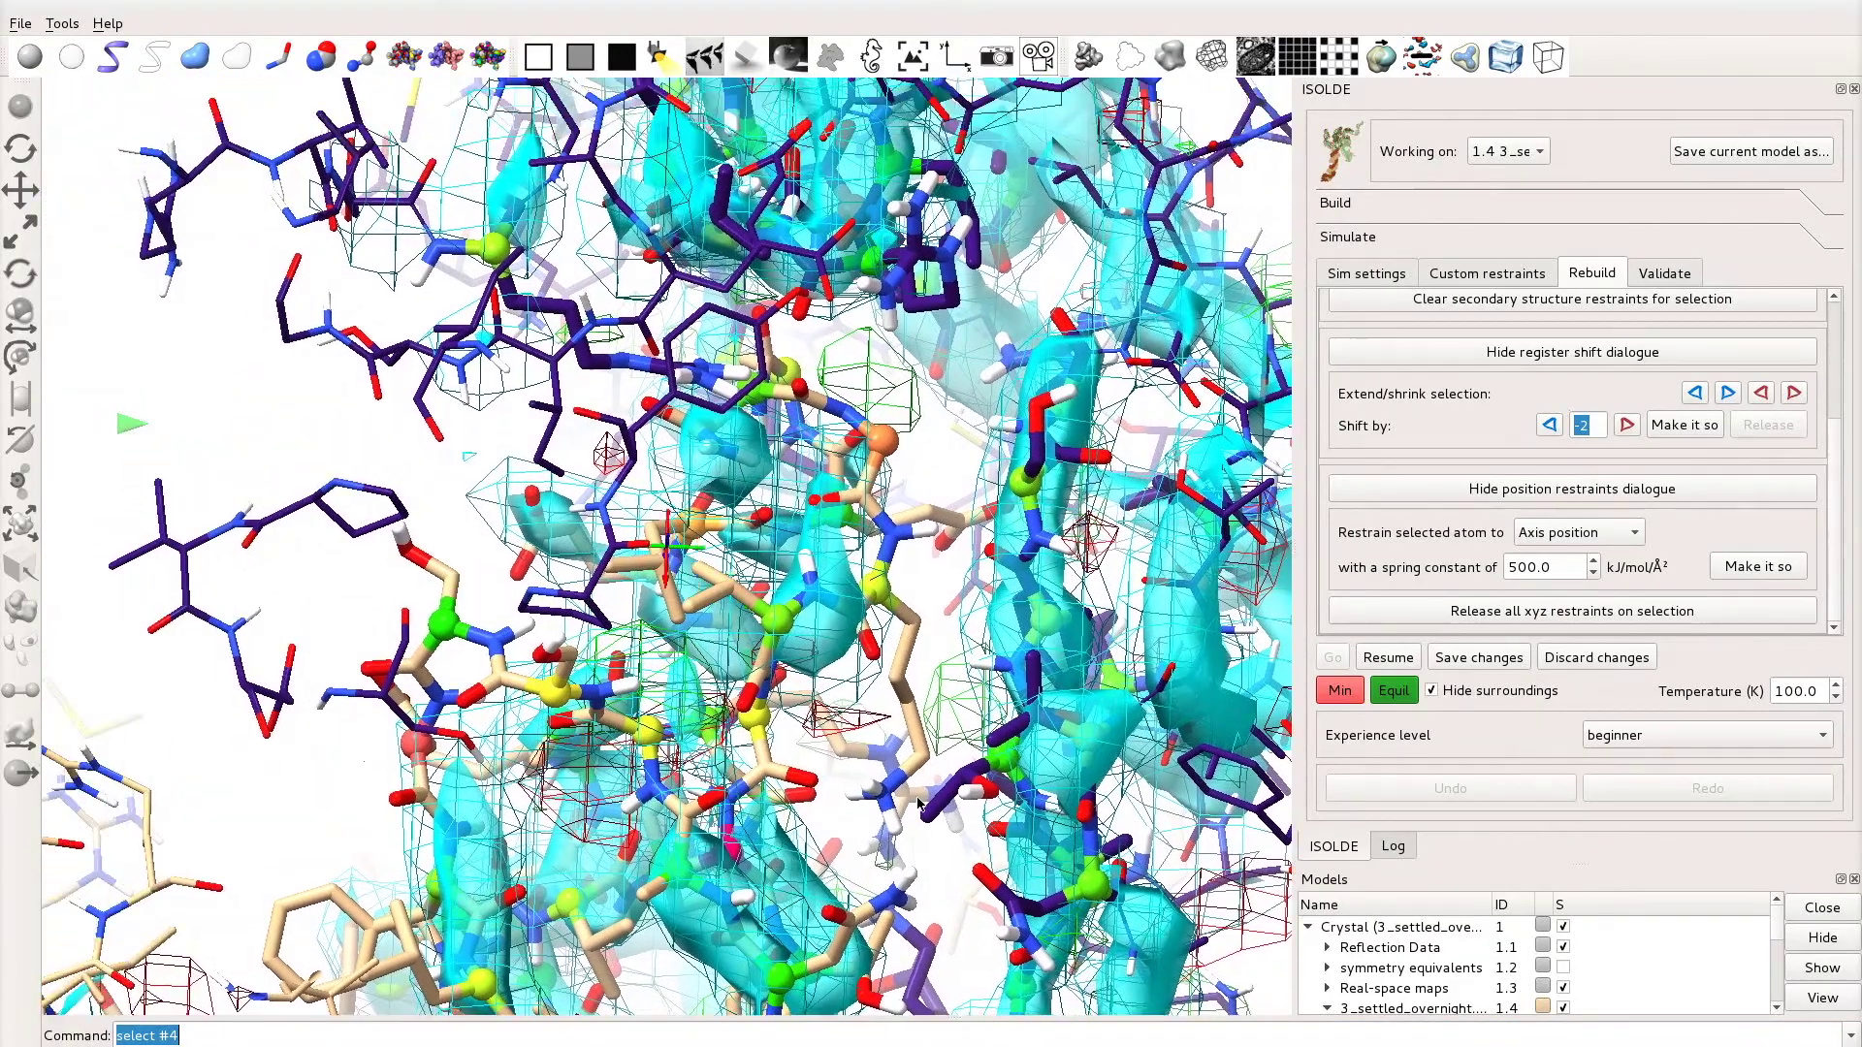
{"action": "left_click_drag", "start_coordinate": [918, 803], "coordinate": [843, 730]}
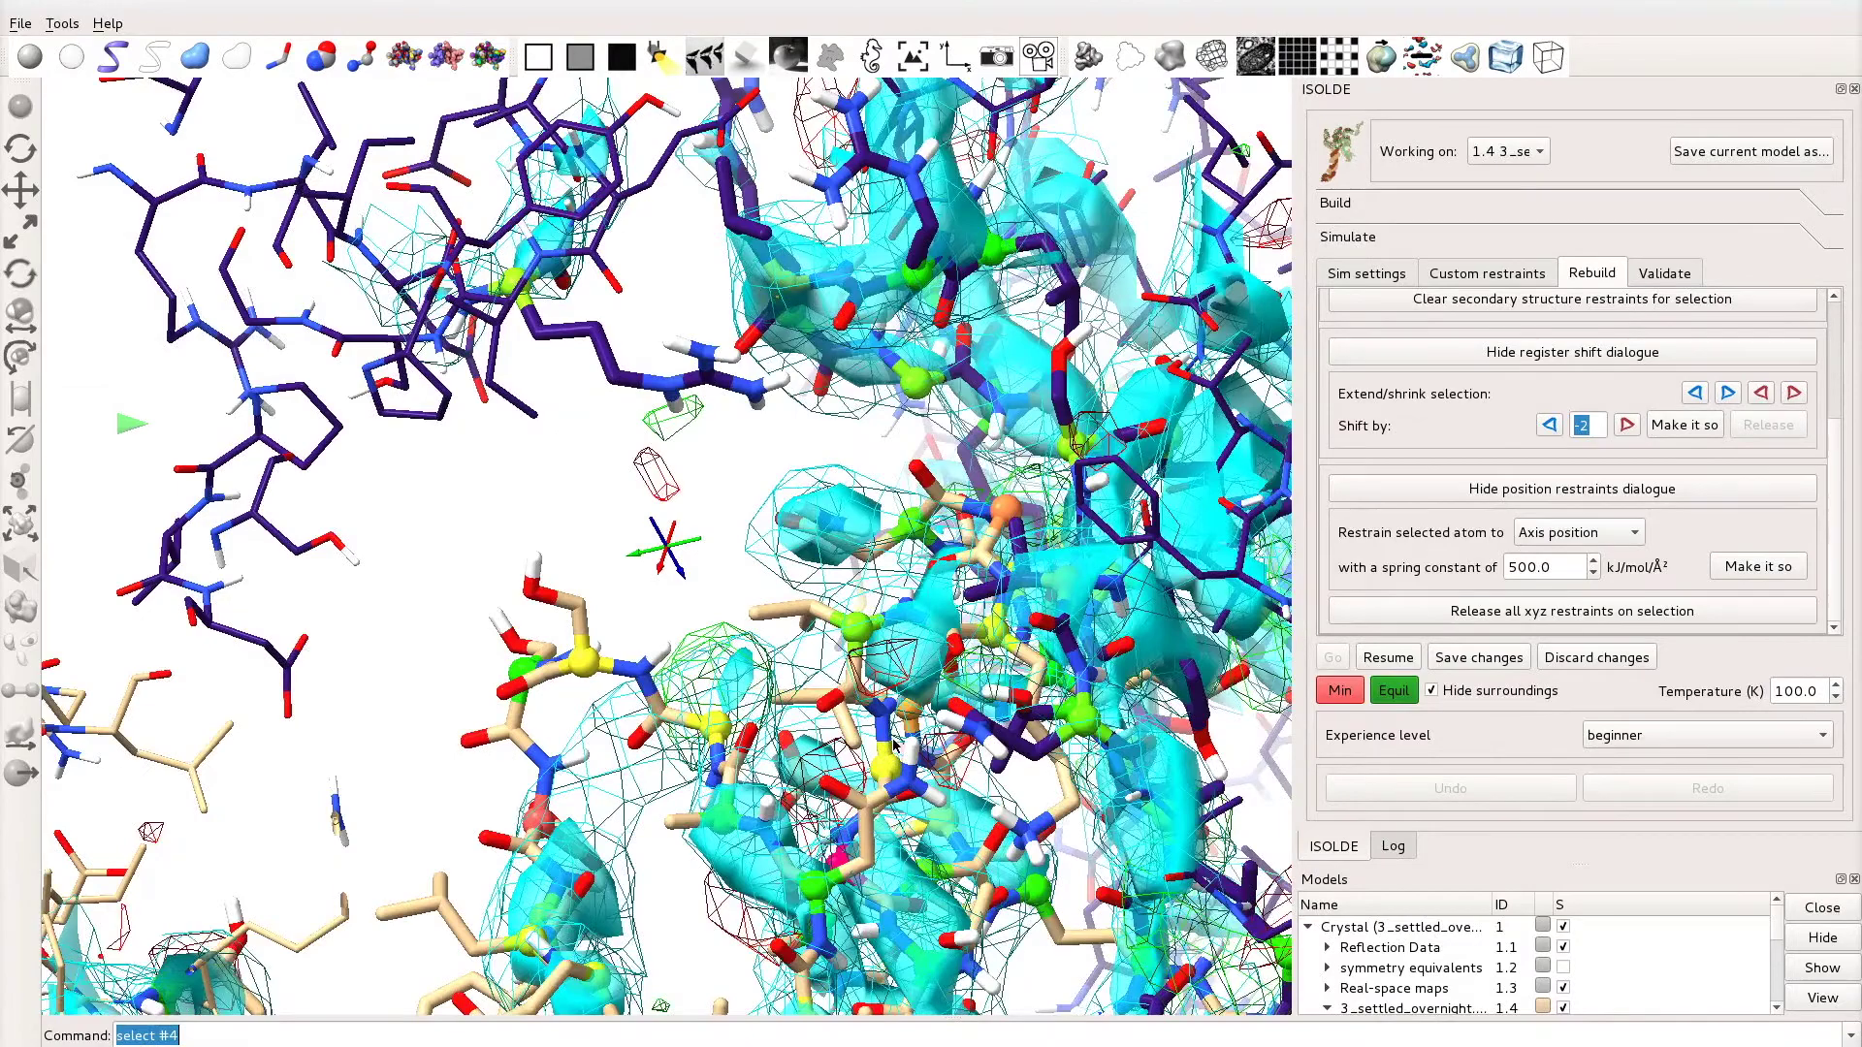
{"action": "left_click_drag", "start_coordinate": [894, 745], "coordinate": [956, 801]}
{"action": "left_click", "coordinate": [1736, 565]}
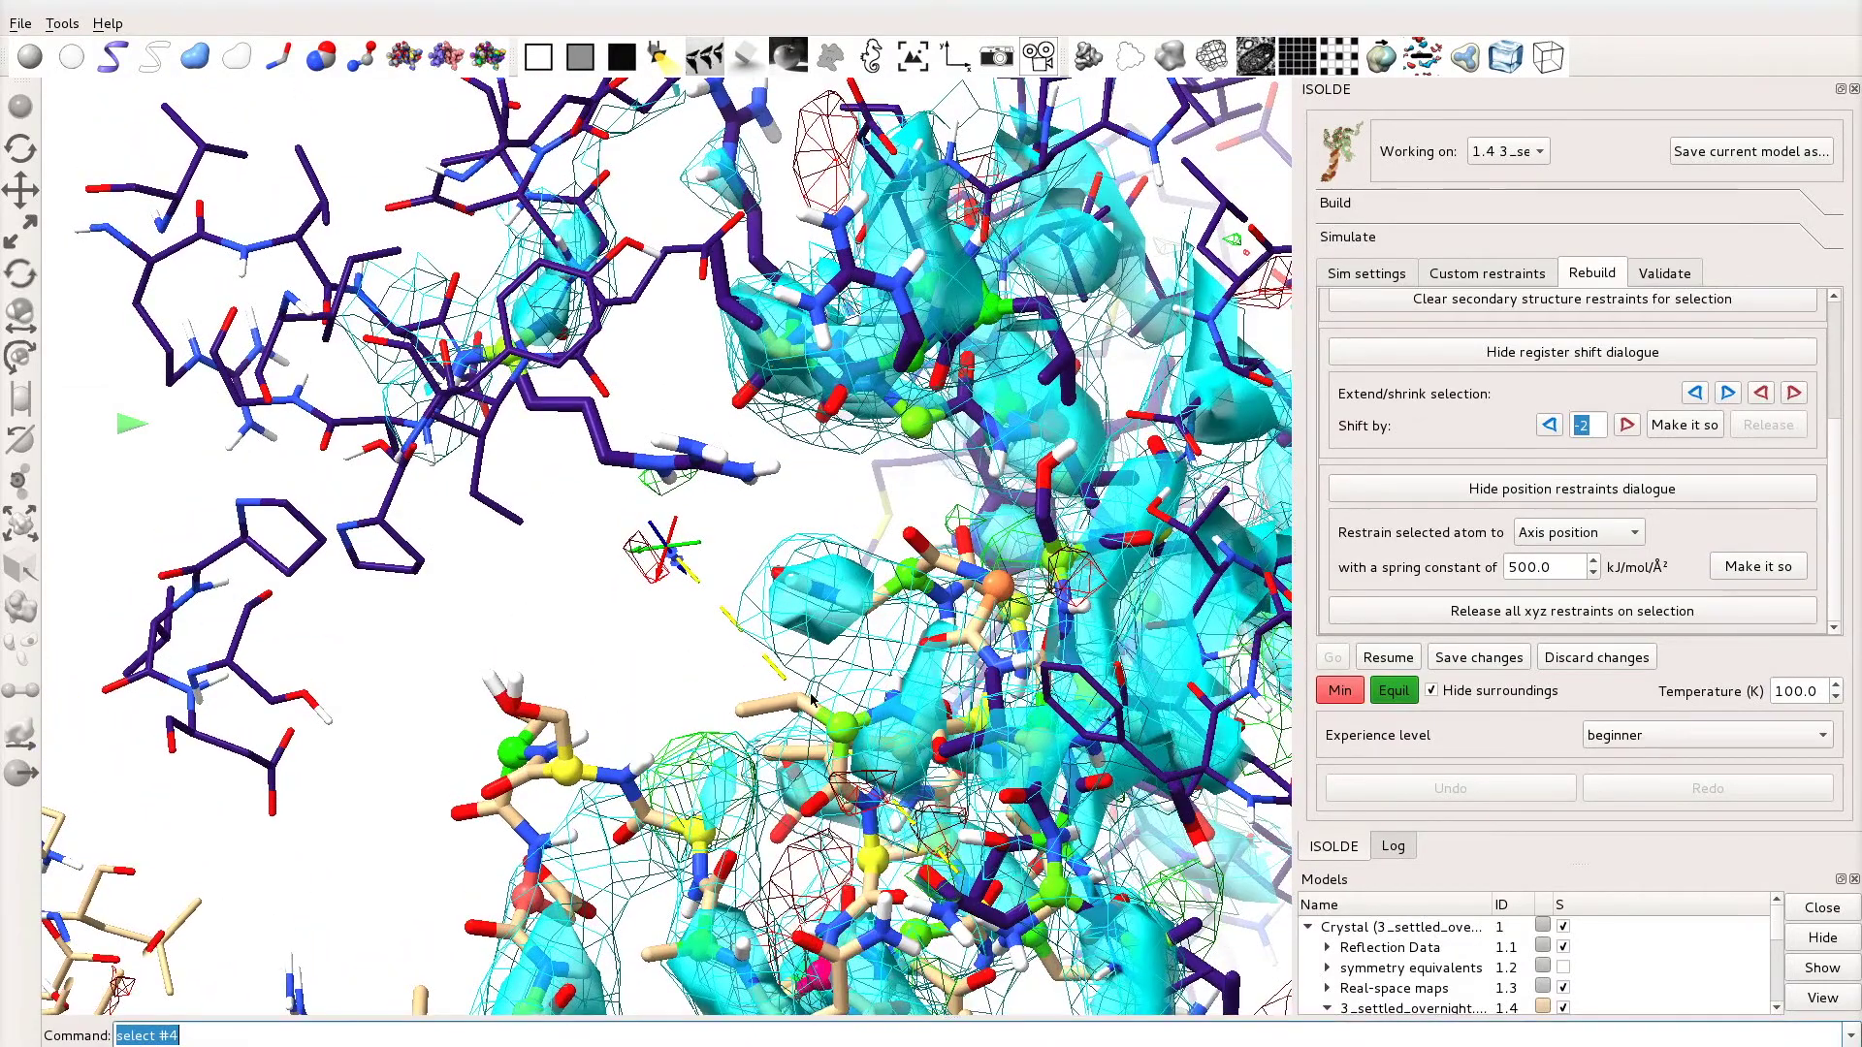
Step: Restrain a second sidechain atom to the axis position, run the simulation to pull both into place, and release the xyz restraints
{"action": "middle_click_drag", "start_coordinate": [805, 700], "coordinate": [634, 499]}
{"action": "left_click_drag", "start_coordinate": [634, 499], "coordinate": [742, 592]}
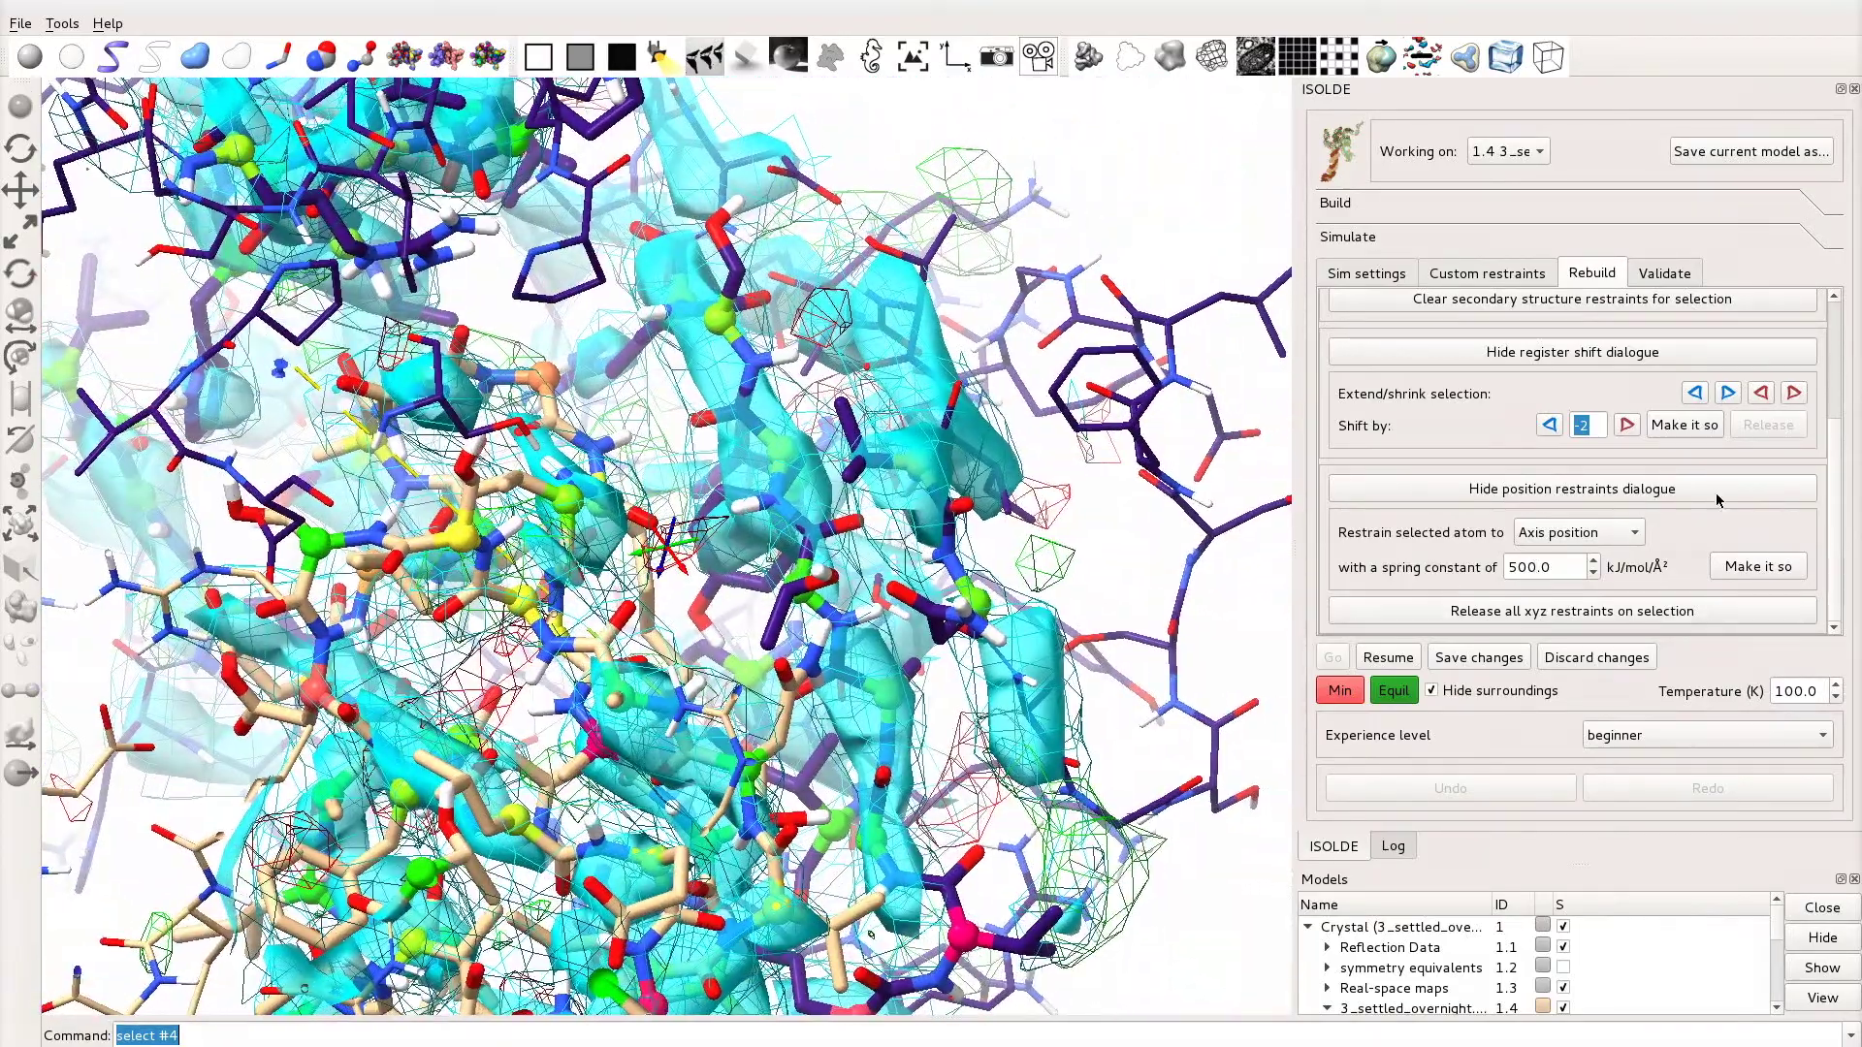
{"action": "left_click", "coordinate": [1751, 576]}
{"action": "left_click", "coordinate": [1390, 657]}
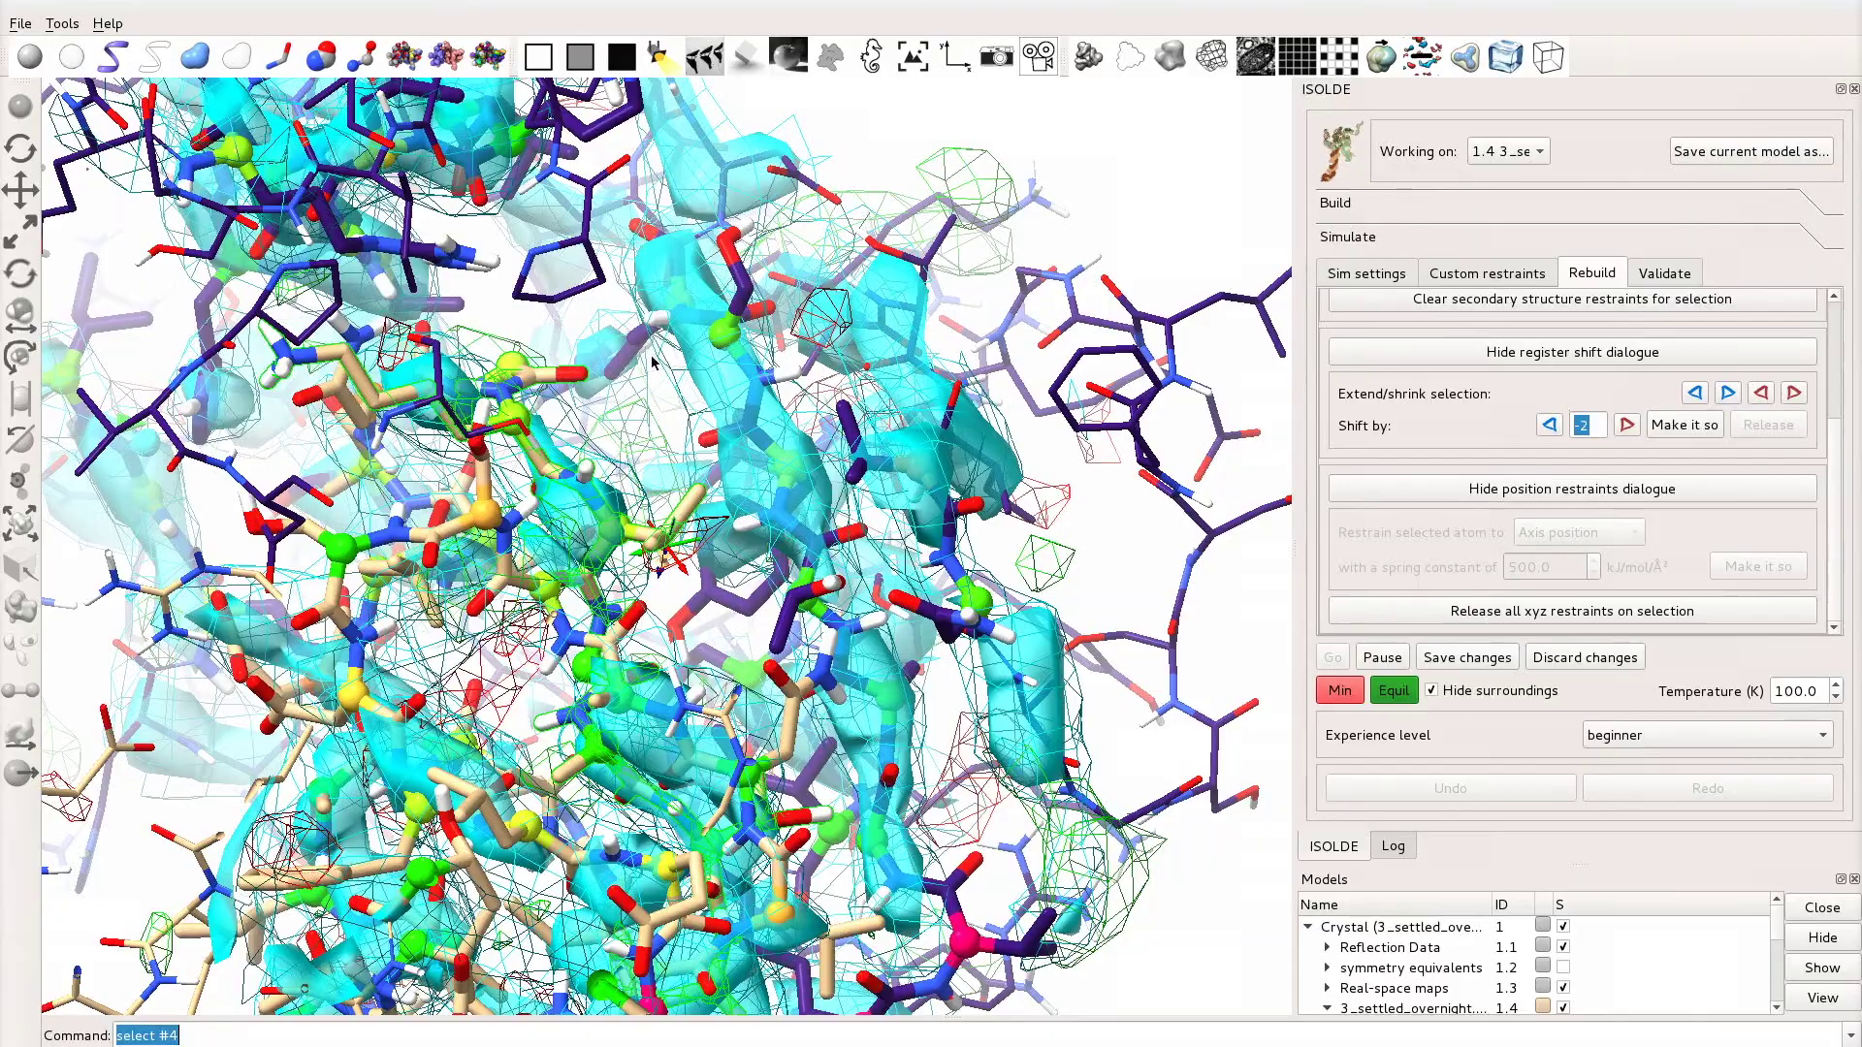
{"action": "left_click", "coordinate": [1534, 612]}
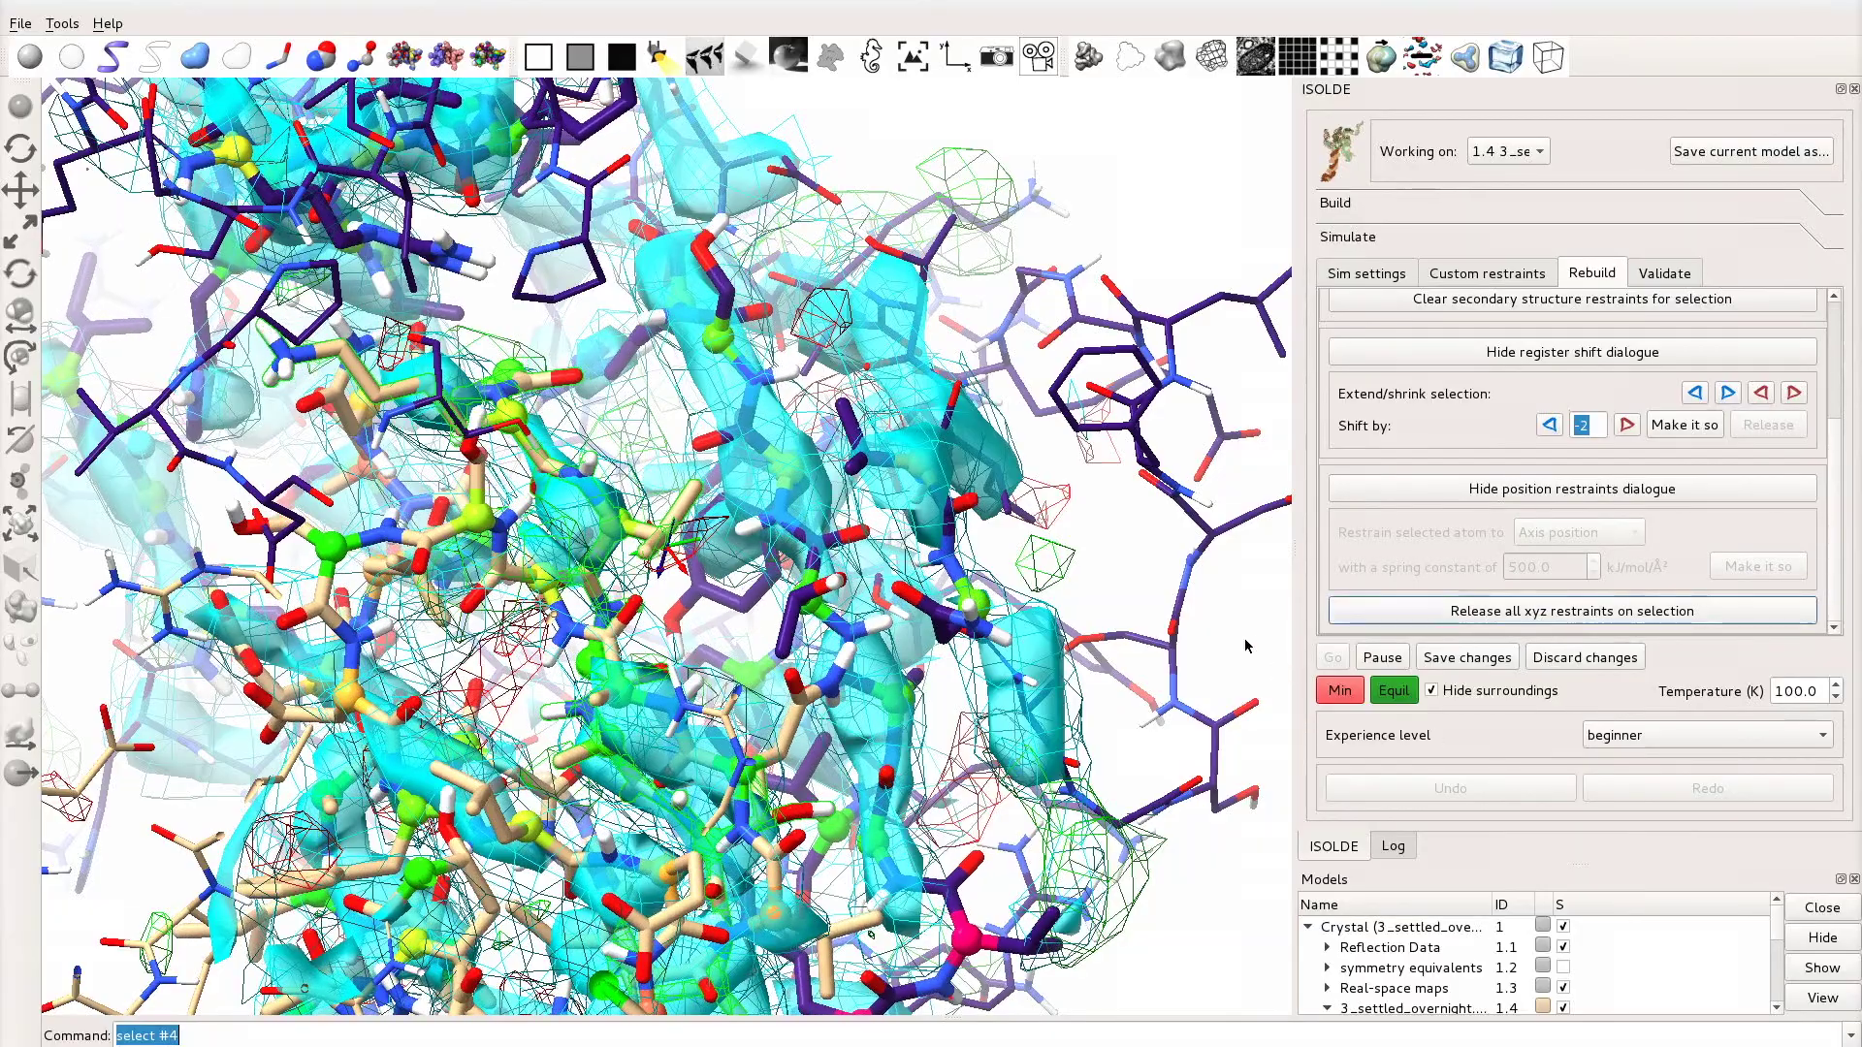
{"action": "left_click", "coordinate": [1367, 660]}
Step: Browse the rotamers of arginine D 1284, set it to mtt180°, and run the simulation briefly to settle the sidechain
{"action": "left_click_drag", "start_coordinate": [1125, 746], "coordinate": [869, 472]}
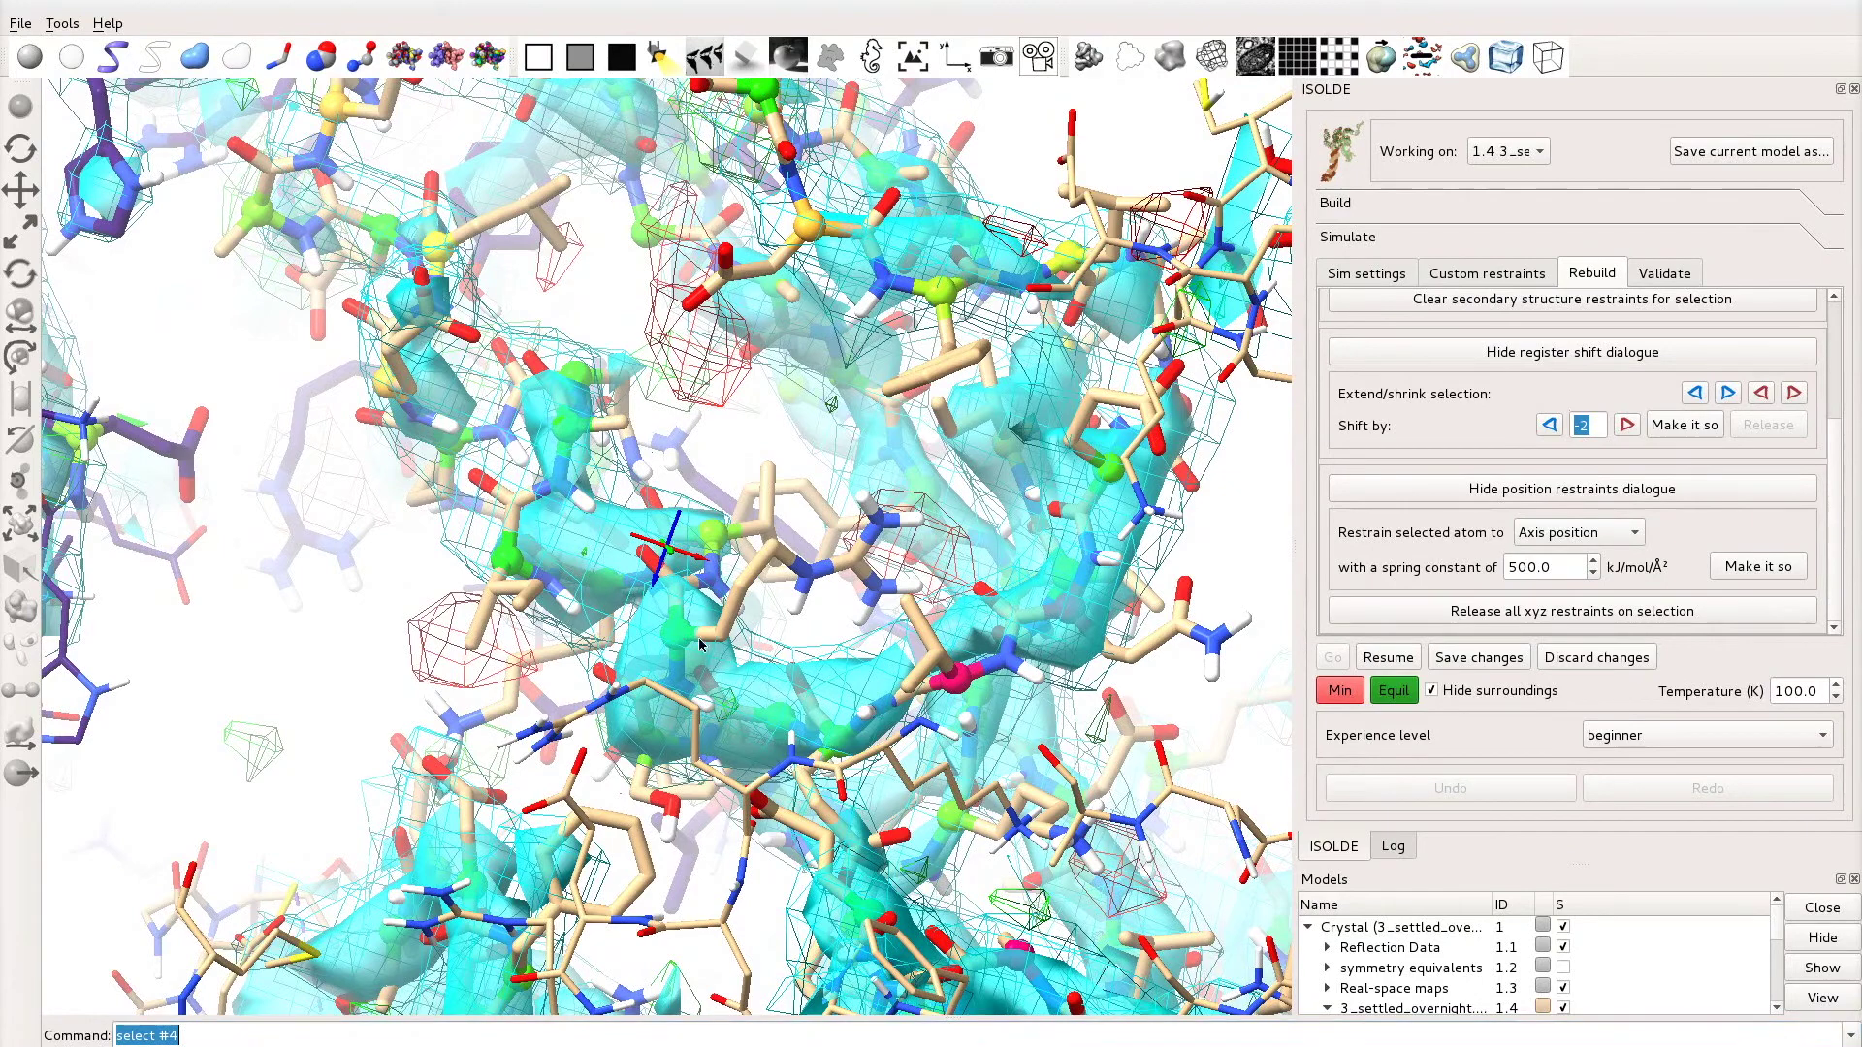
{"action": "scroll", "coordinate": [1827, 480], "scroll_direction": "up", "scroll_amount": 5}
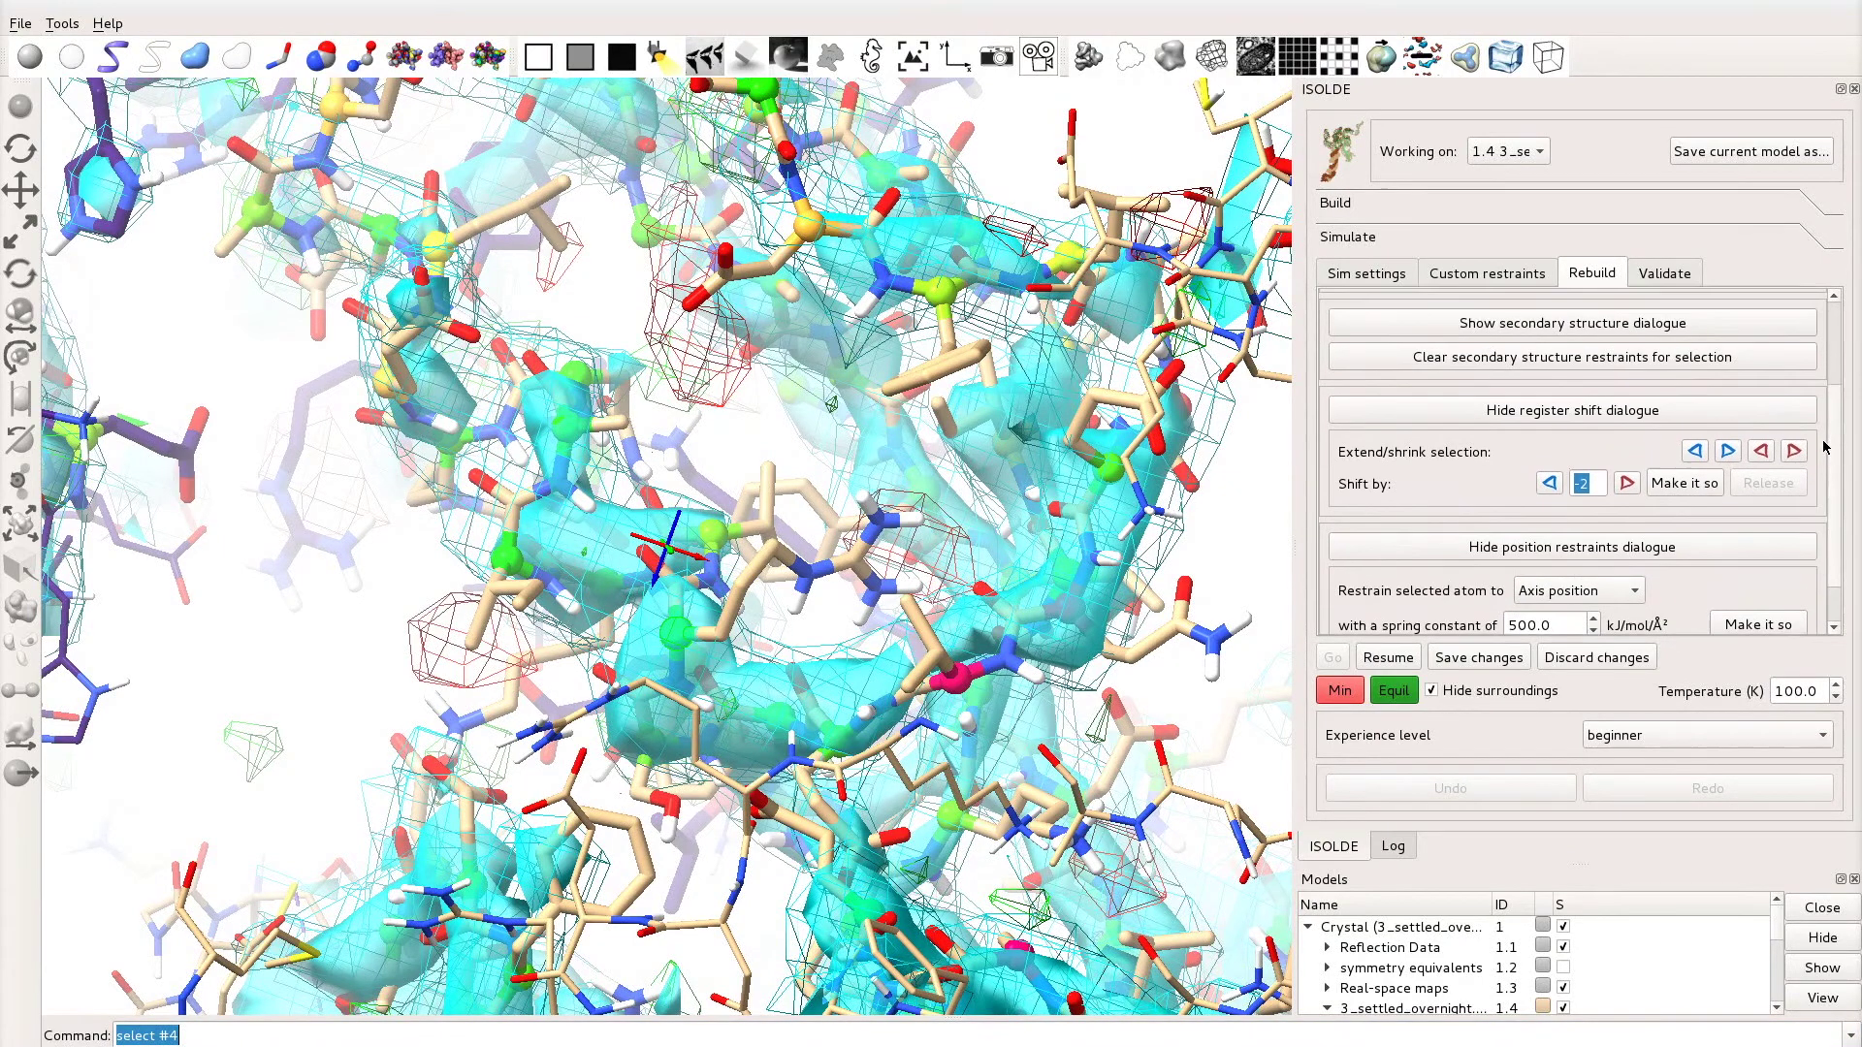
{"action": "left_click", "coordinate": [1798, 378]}
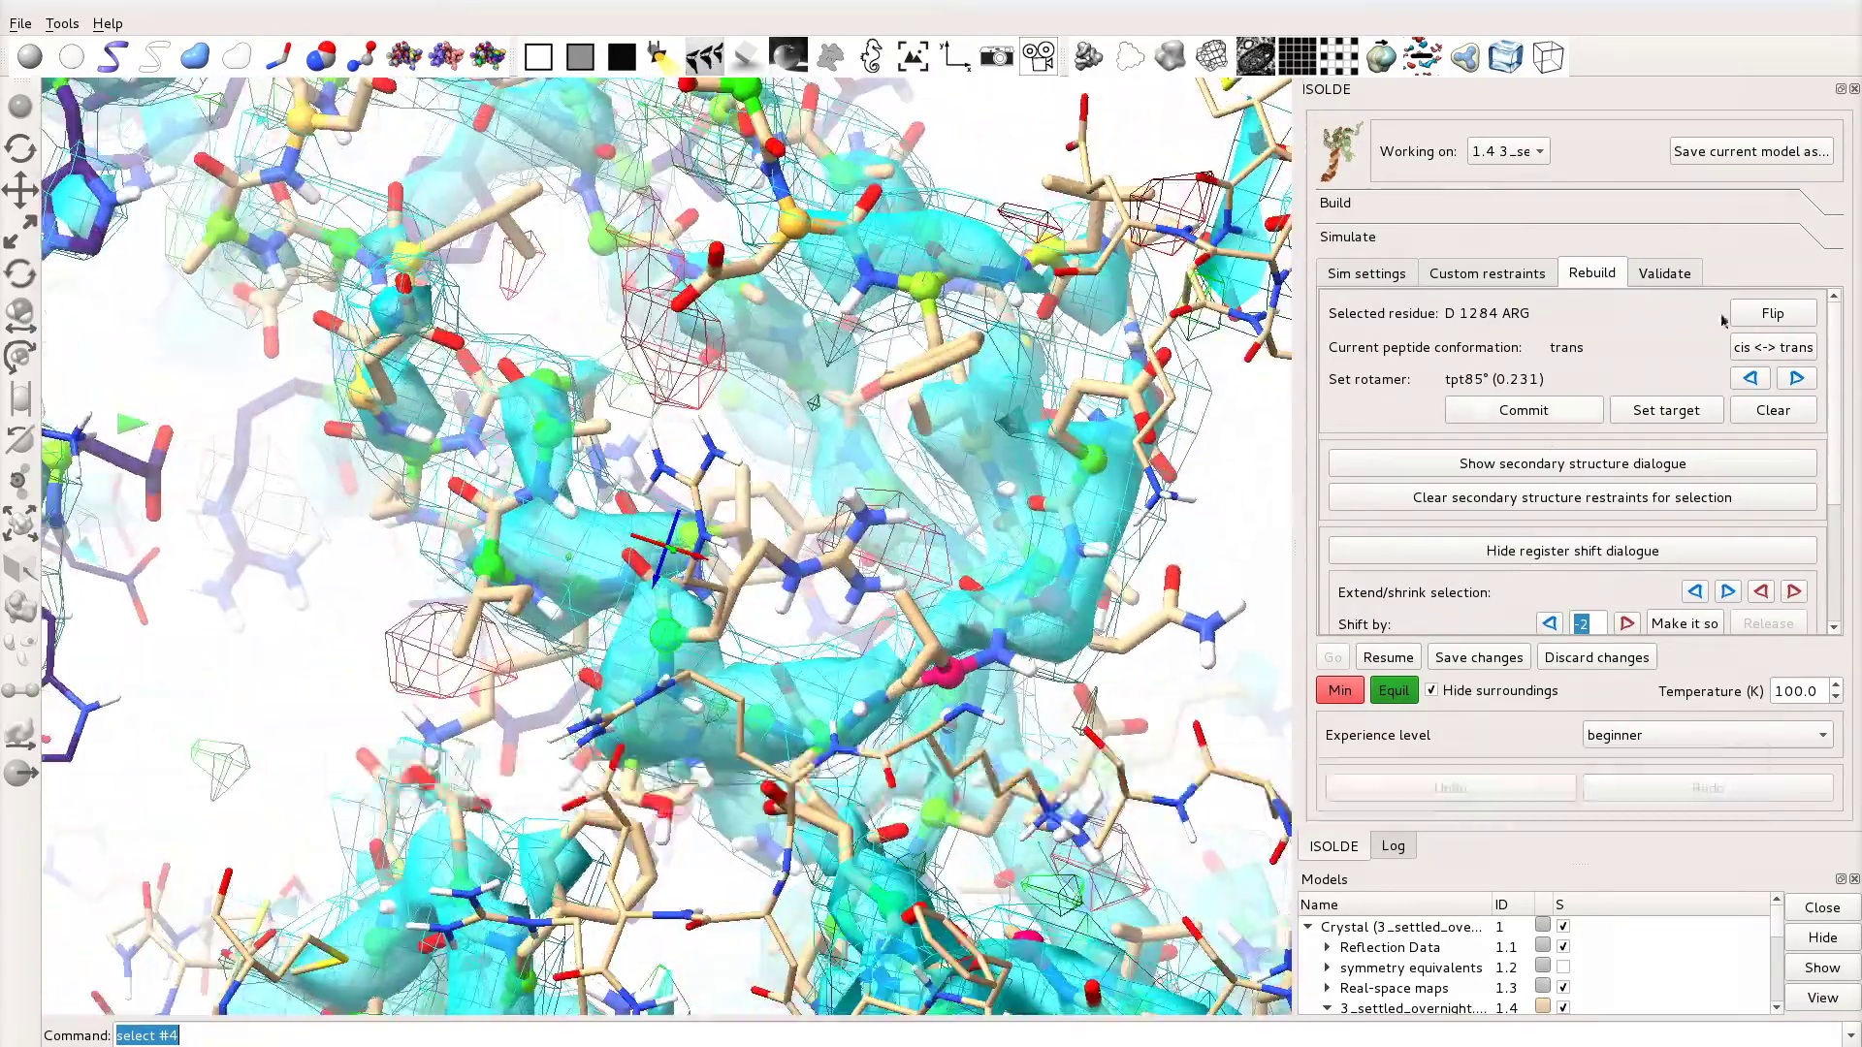
{"action": "left_click", "coordinate": [1750, 380]}
{"action": "left_click", "coordinate": [1749, 381]}
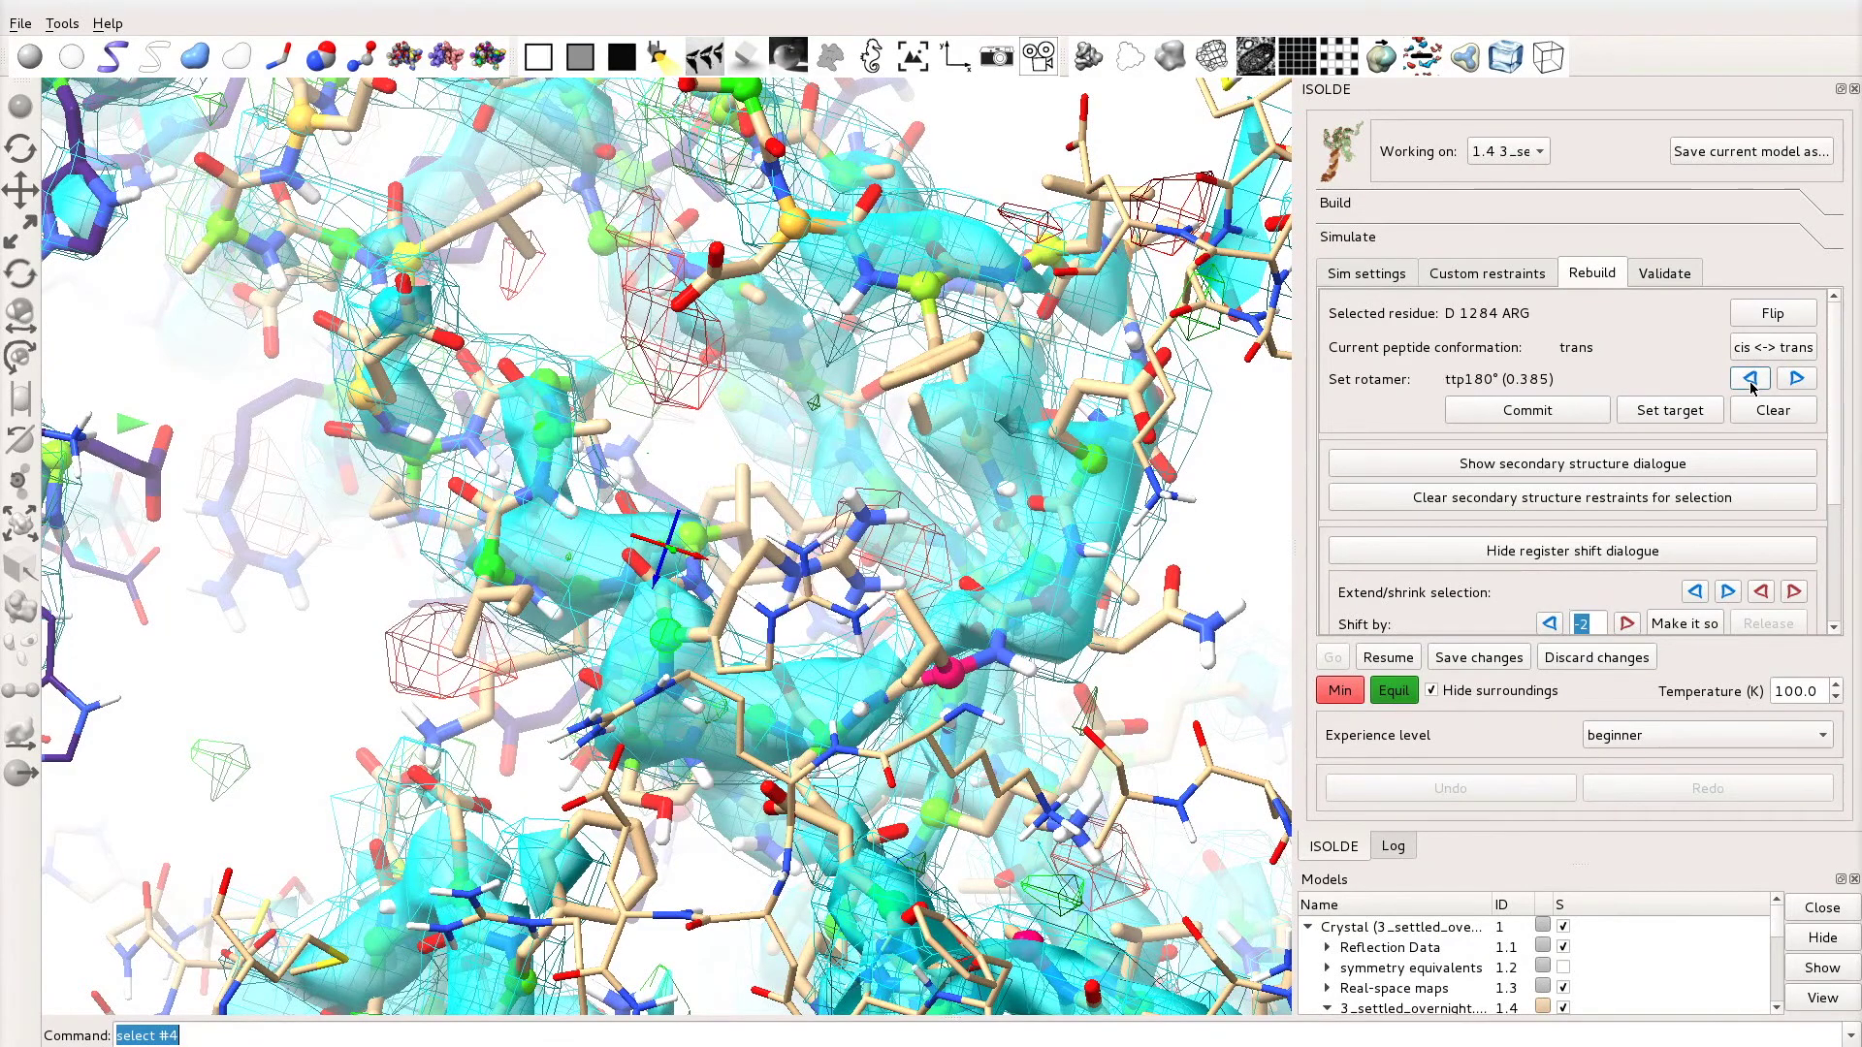
{"action": "left_click", "coordinate": [1795, 379]}
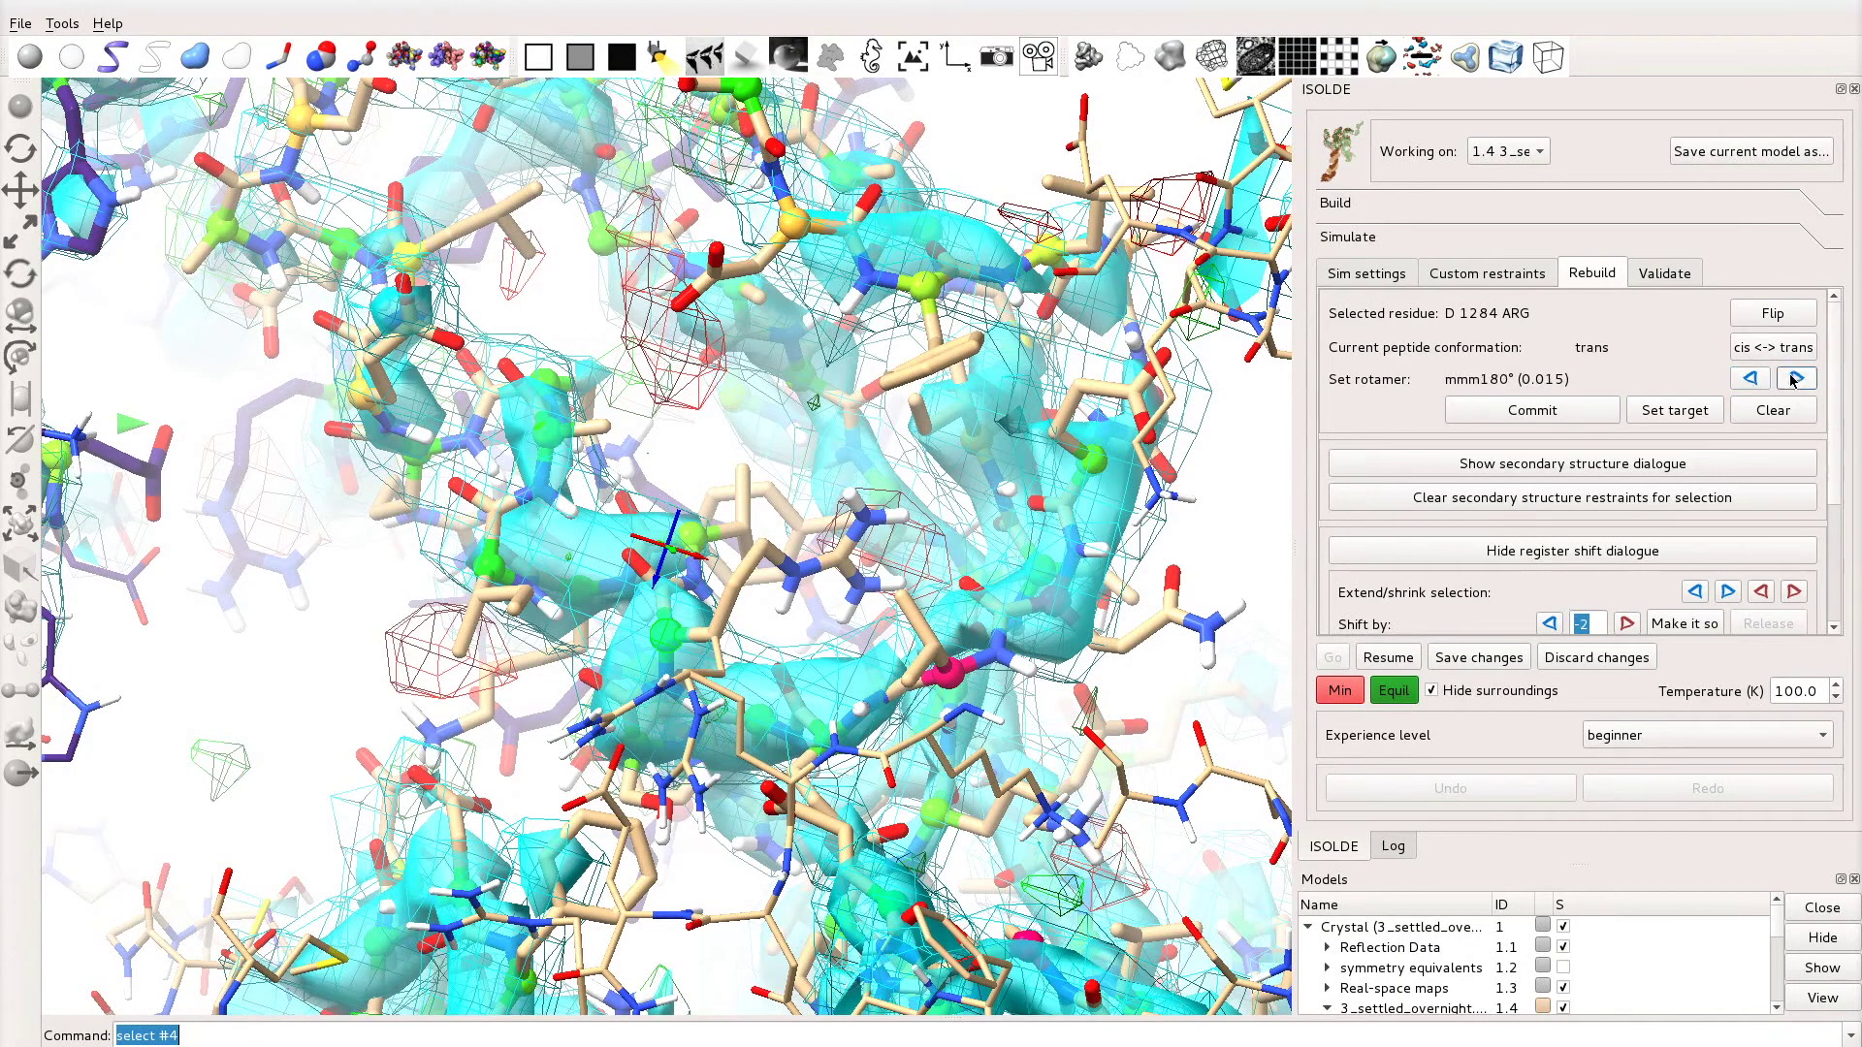
{"action": "left_click_drag", "start_coordinate": [667, 598], "coordinate": [632, 650]}
{"action": "left_click", "coordinate": [1795, 379]}
{"action": "left_click_drag", "start_coordinate": [669, 574], "coordinate": [718, 552]}
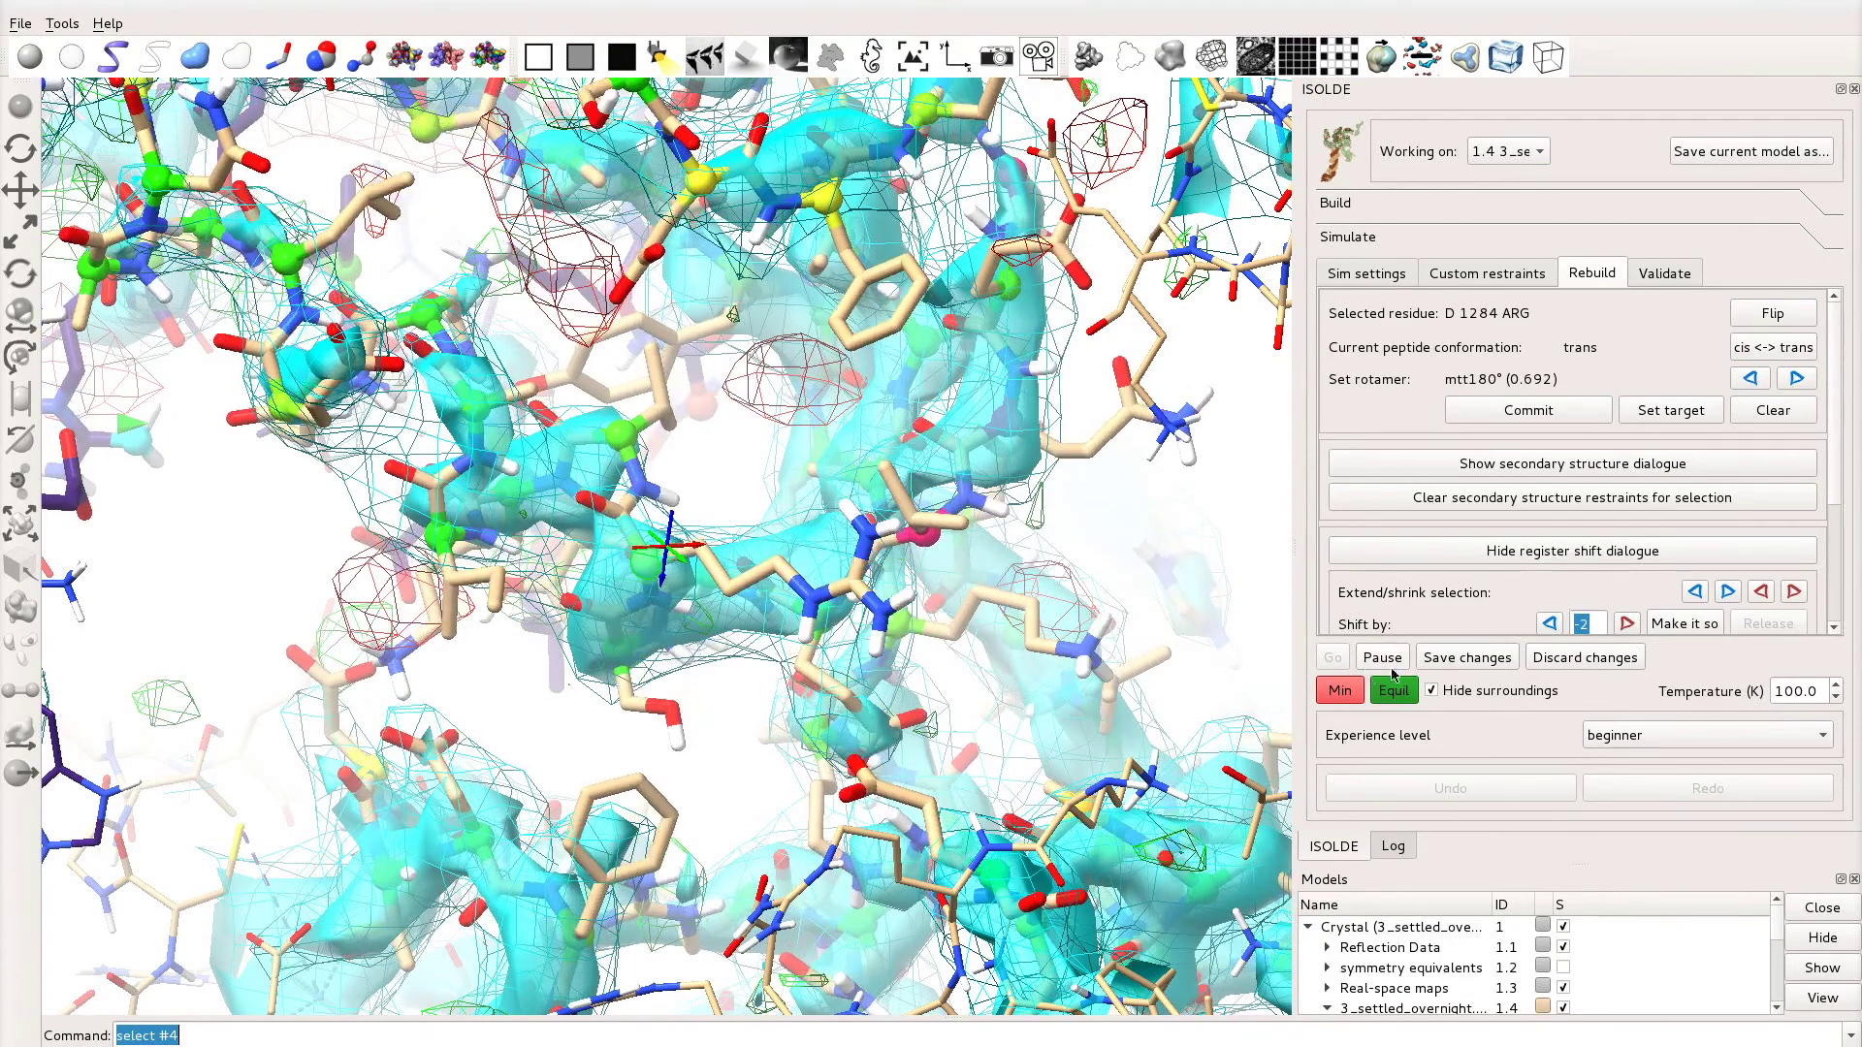
{"action": "left_click", "coordinate": [1373, 658]}
Step: Resume the simulation to settle the loop around valine D 1280 into the density
{"action": "mouse_move", "coordinate": [669, 543]}
{"action": "left_mouse_down"}
{"action": "mouse_move", "coordinate": [713, 564]}
{"action": "mouse_move", "coordinate": [737, 629]}
{"action": "mouse_move", "coordinate": [843, 597]}
{"action": "mouse_move", "coordinate": [818, 589]}
{"action": "mouse_move", "coordinate": [831, 897]}
{"action": "mouse_move", "coordinate": [801, 834]}
{"action": "mouse_move", "coordinate": [902, 850]}
{"action": "left_mouse_up"}
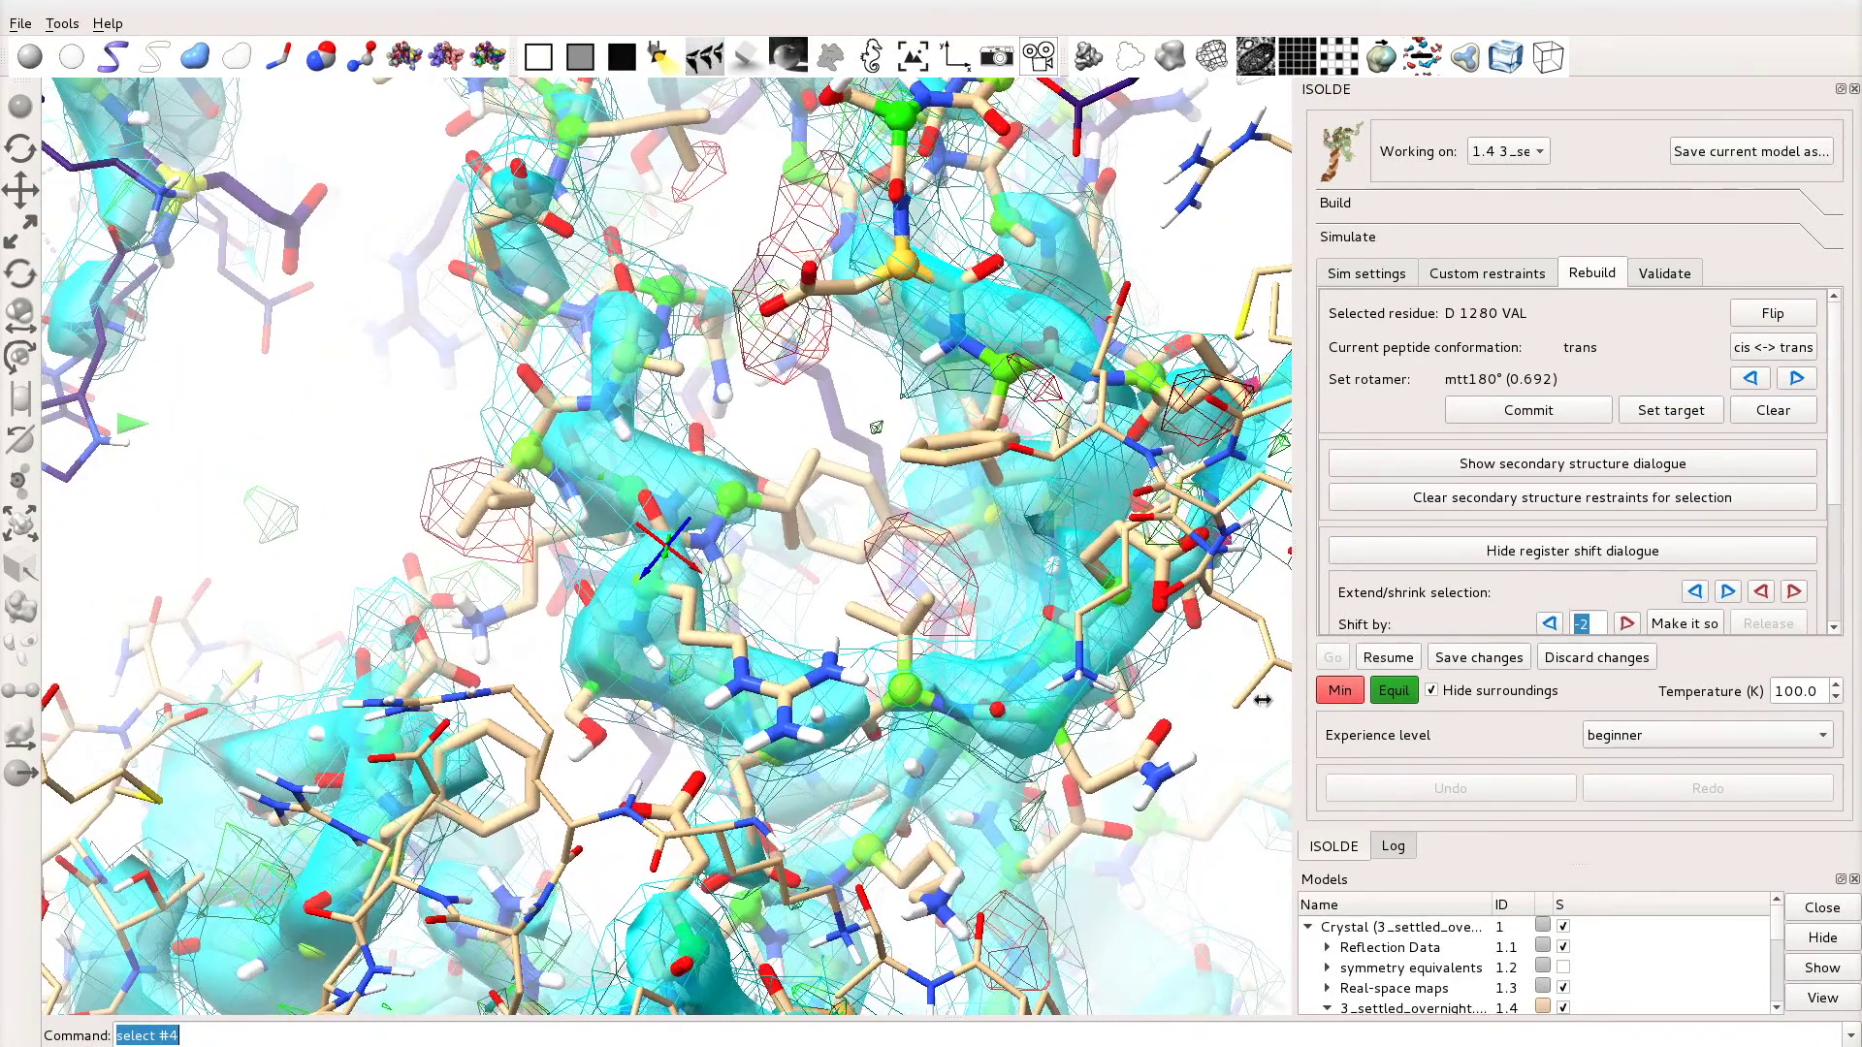
{"action": "left_click", "coordinate": [1381, 659]}
{"action": "left_click_drag", "start_coordinate": [873, 601], "coordinate": [719, 685]}
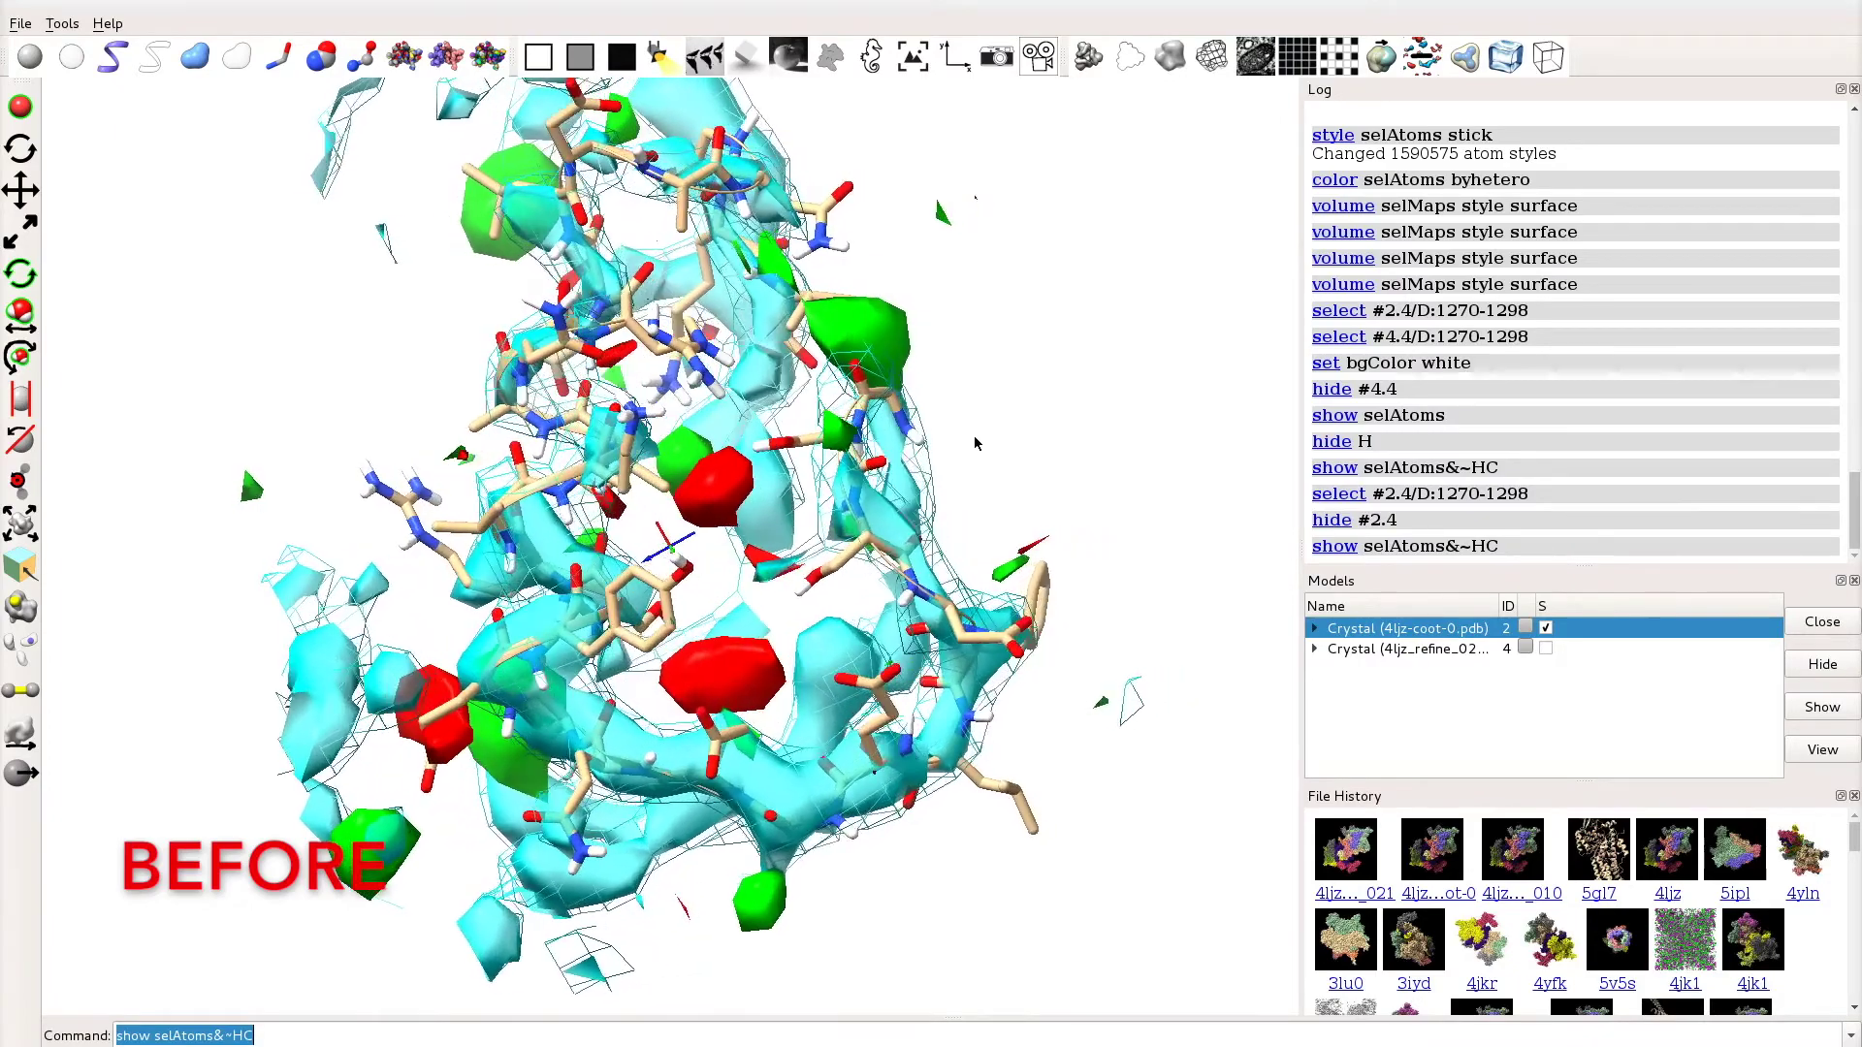
Step: Switch the display from the 4ljz-coot-0.pdb crystal to the 4ljz_refine_02 crystal to compare the chain D region before and after rebuilding
{"action": "left_click", "coordinate": [1546, 628]}
{"action": "left_click", "coordinate": [1546, 649]}
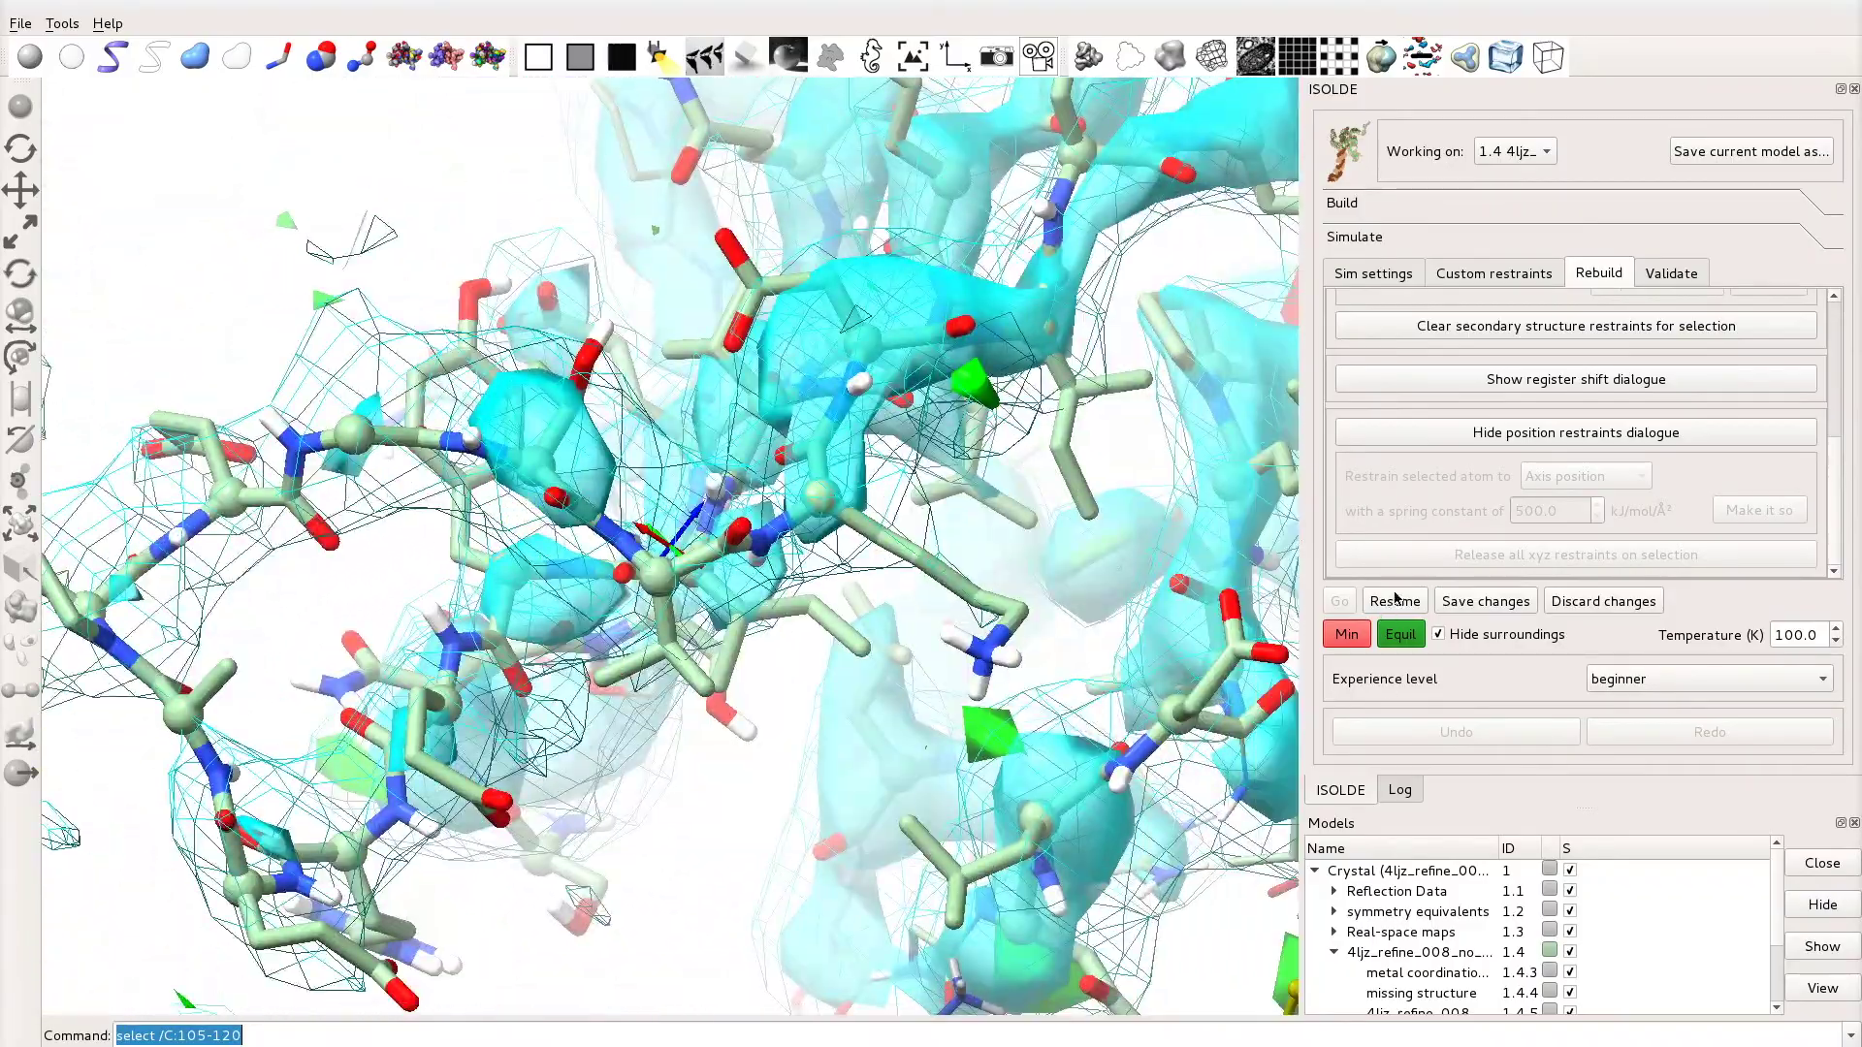
Step: Select a residue in the misfitting chain C strand, show the register shift dialogue, and extend the selection along the strand
{"action": "left_click", "coordinate": [1395, 600]}
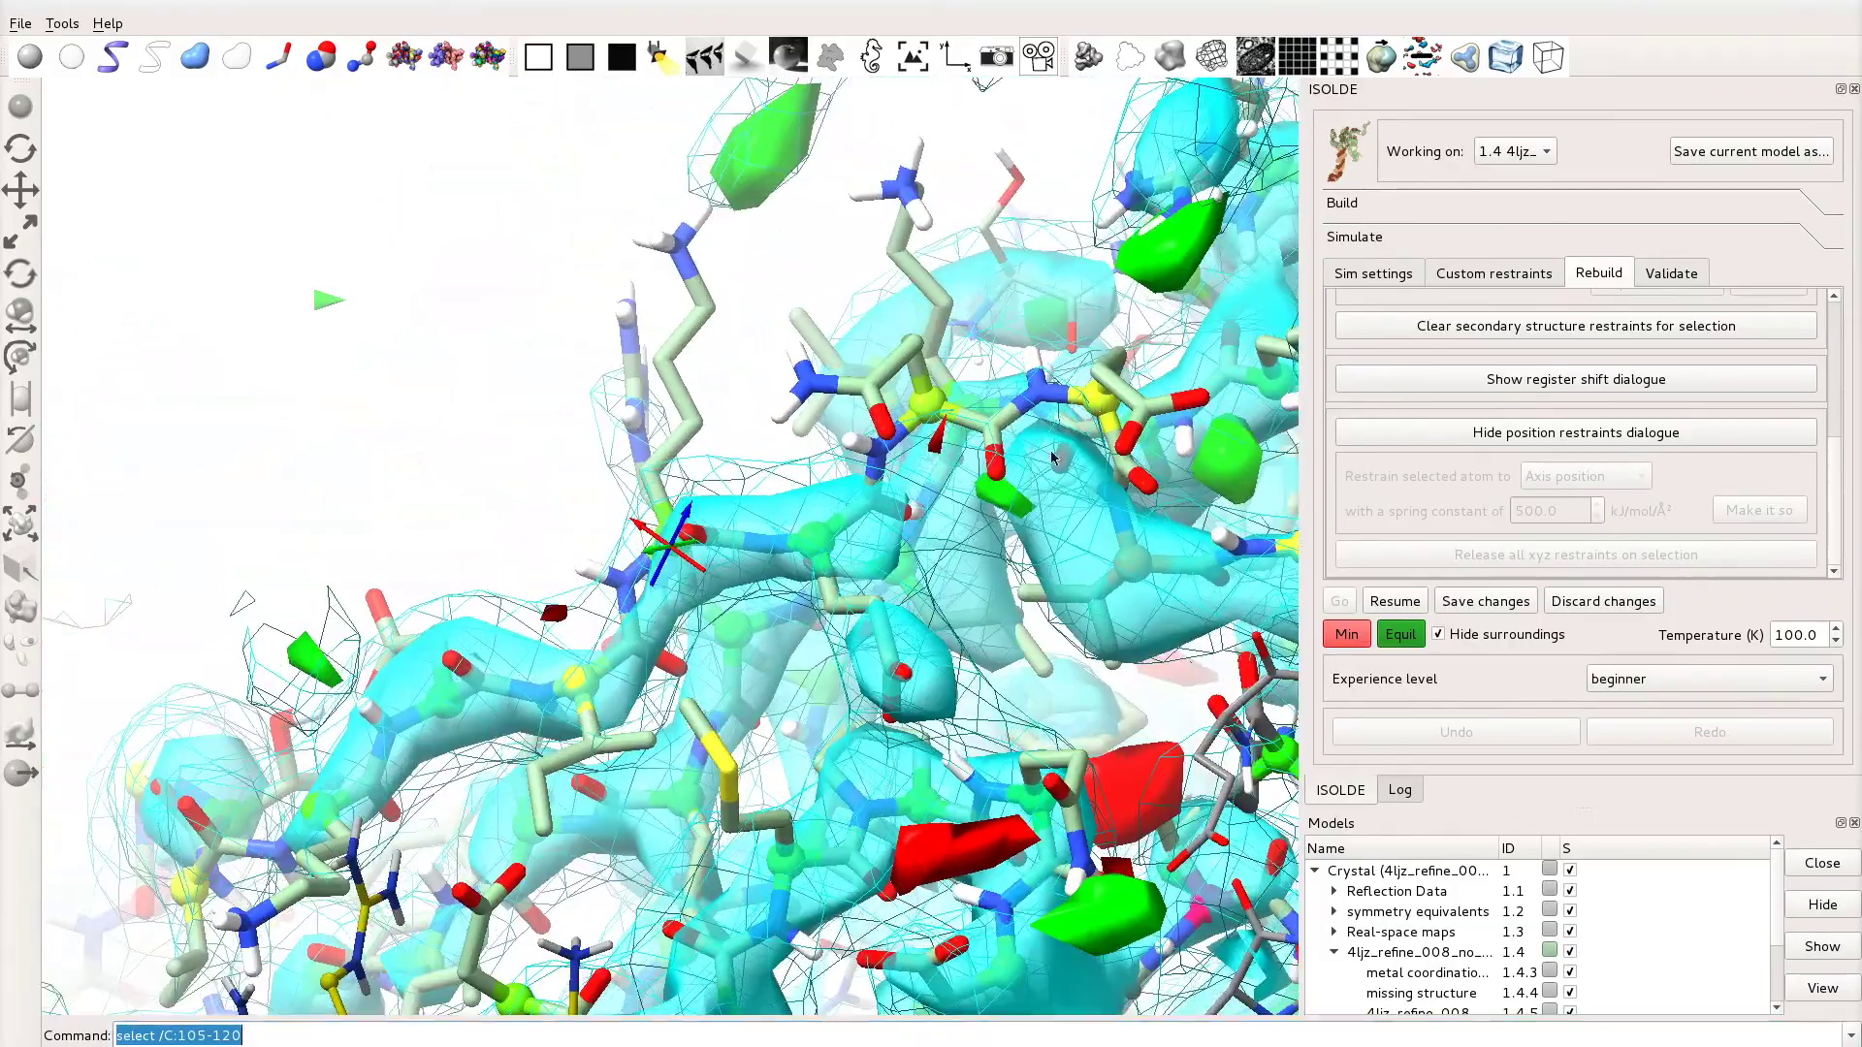
{"action": "left_click", "coordinate": [948, 437], "text": "ctrl"}
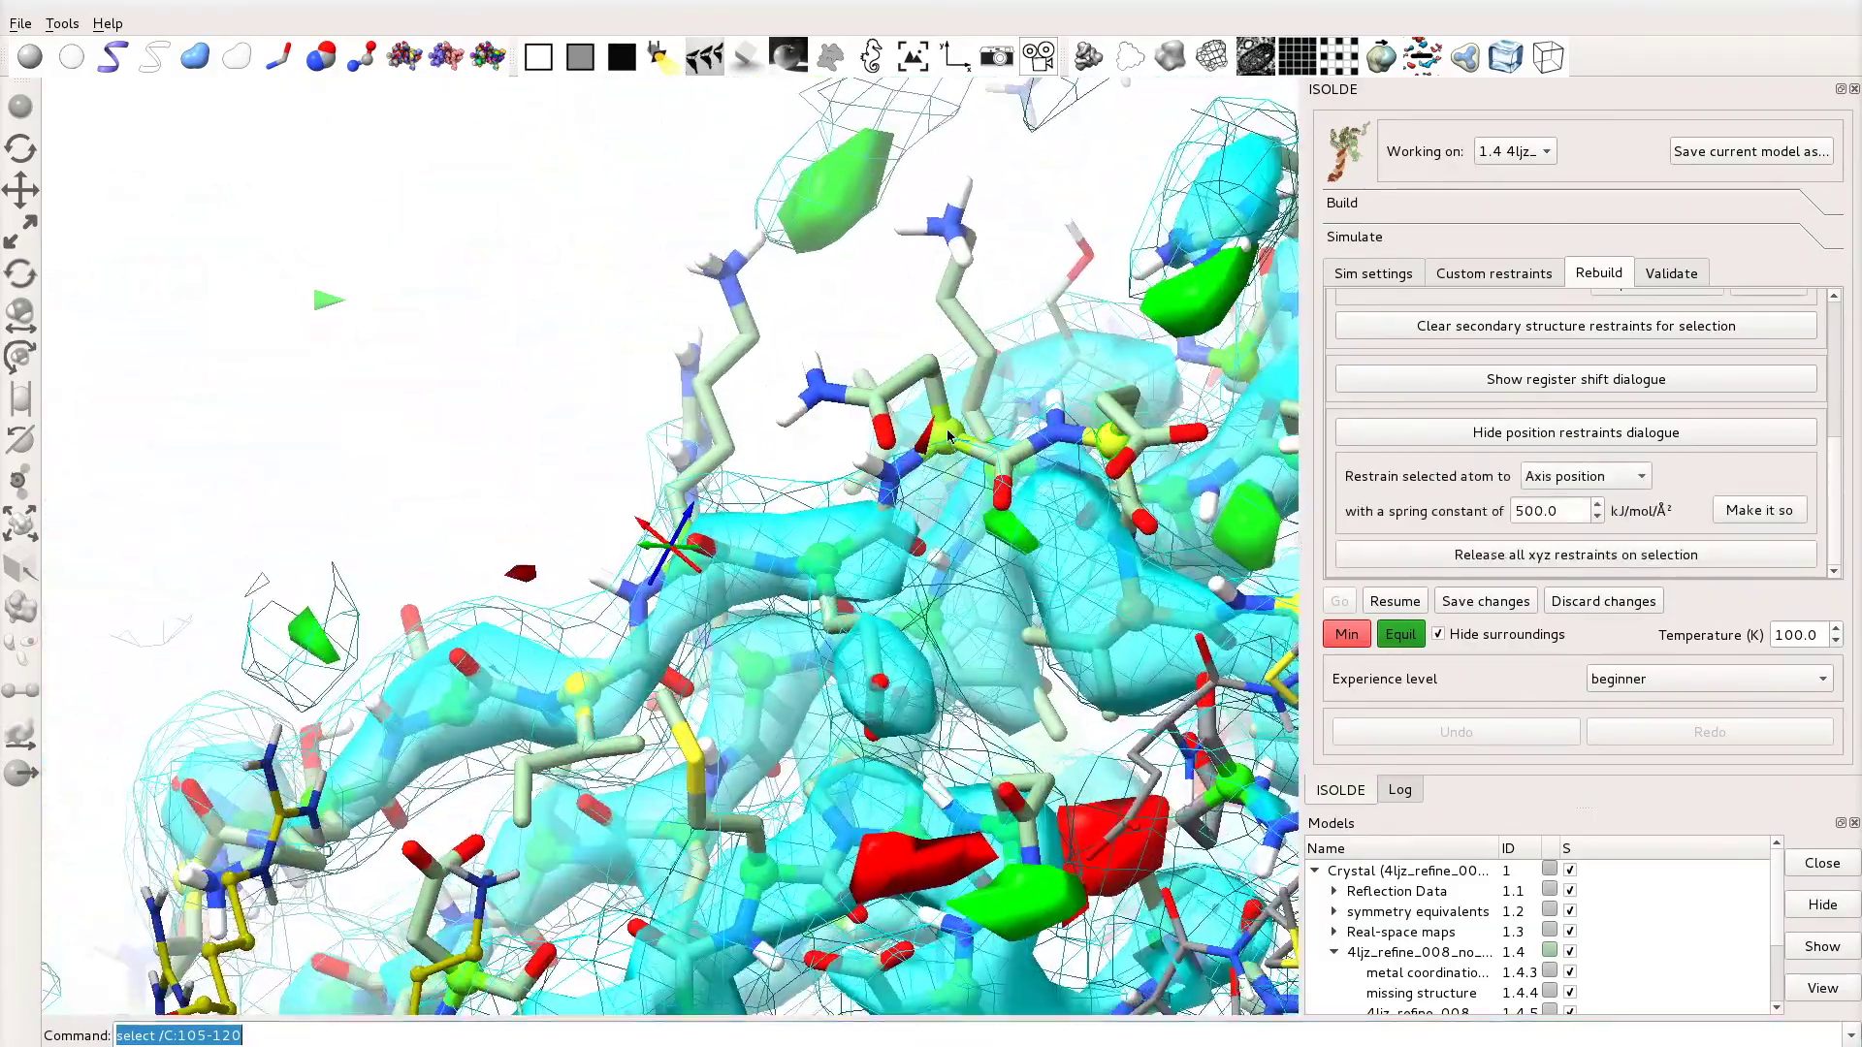
{"action": "left_click", "coordinate": [1670, 380]}
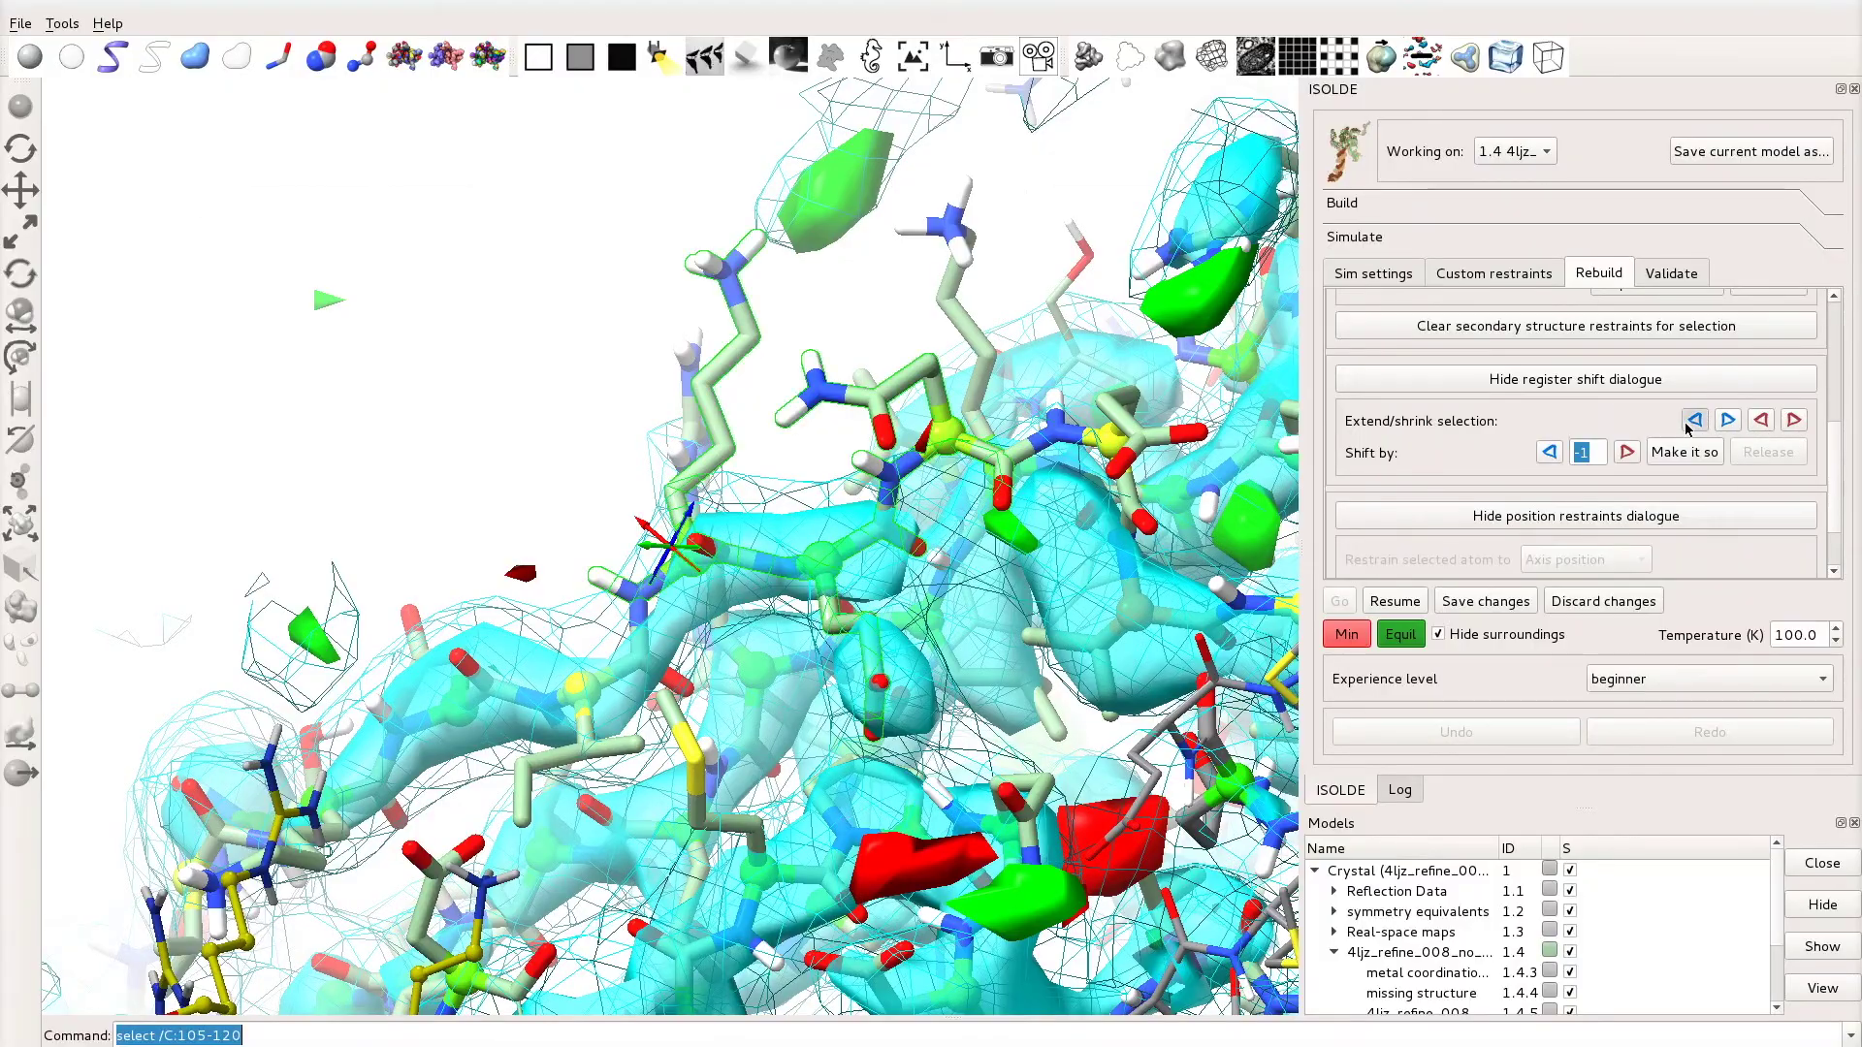
{"action": "left_click_drag", "start_coordinate": [1037, 444], "coordinate": [931, 553]}
{"action": "middle_click_drag", "start_coordinate": [931, 553], "coordinate": [1154, 591]}
{"action": "left_click_drag", "start_coordinate": [1154, 591], "coordinate": [982, 650]}
{"action": "mouse_move", "coordinate": [632, 523]}
{"action": "left_mouse_down"}
{"action": "mouse_move", "coordinate": [500, 480]}
{"action": "mouse_move", "coordinate": [638, 493]}
{"action": "left_mouse_up"}
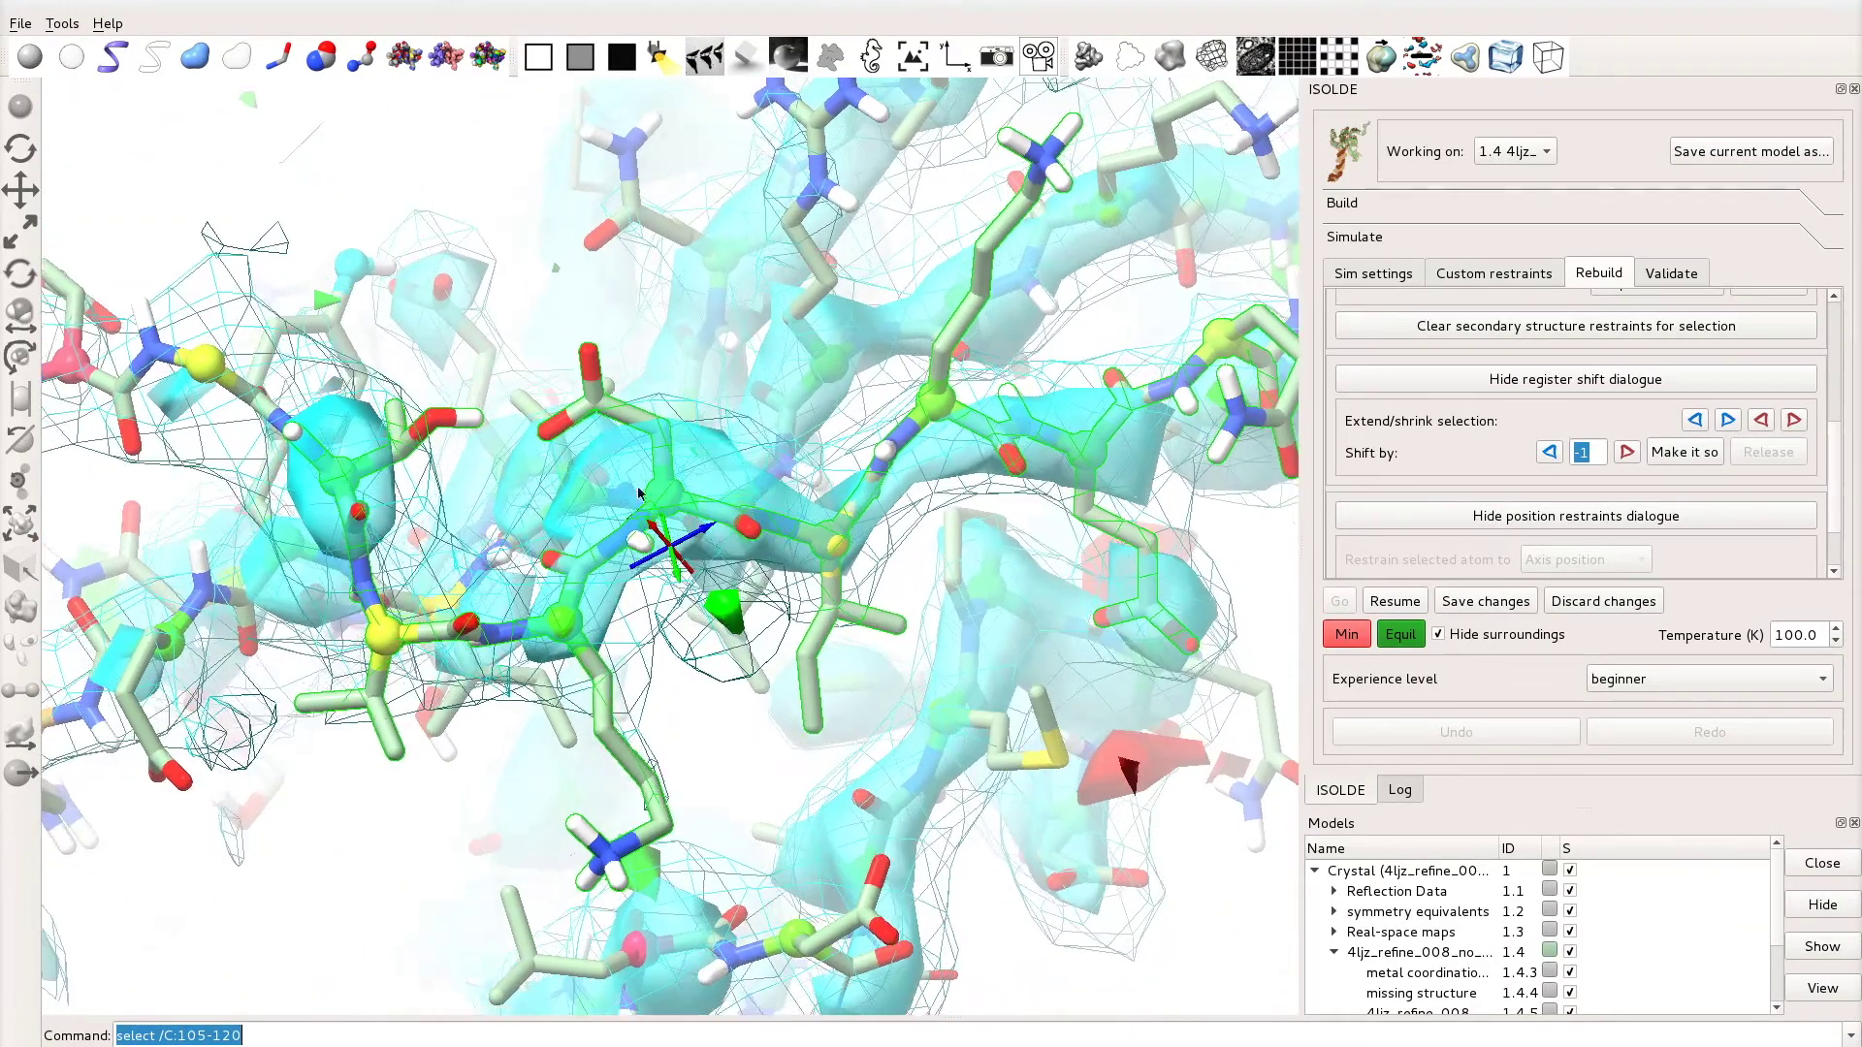
Step: Apply a register shift of -1 to the selected chain C stretch in the running simulation, and release the shift restraints
{"action": "middle_click_drag", "start_coordinate": [979, 577], "coordinate": [736, 590]}
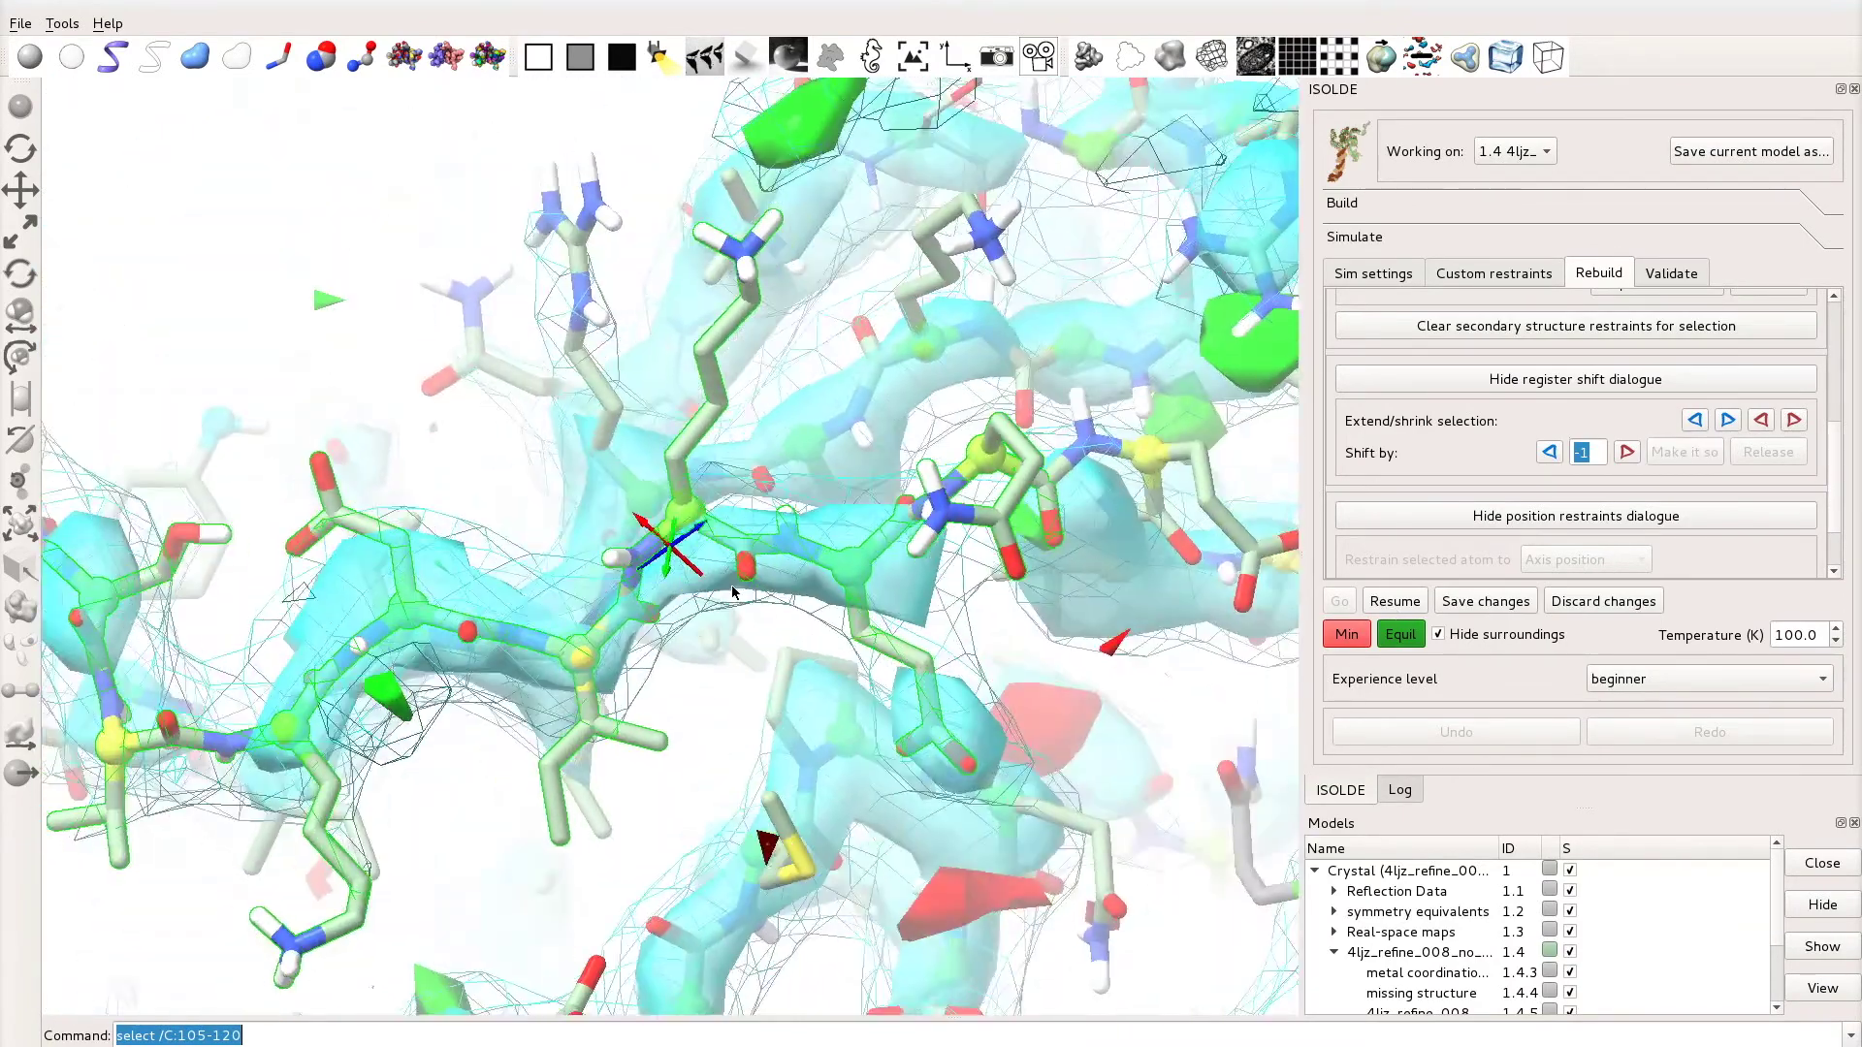
{"action": "left_click_drag", "start_coordinate": [736, 591], "coordinate": [744, 689]}
{"action": "middle_click_drag", "start_coordinate": [744, 689], "coordinate": [621, 708]}
{"action": "left_click", "coordinate": [1403, 607]}
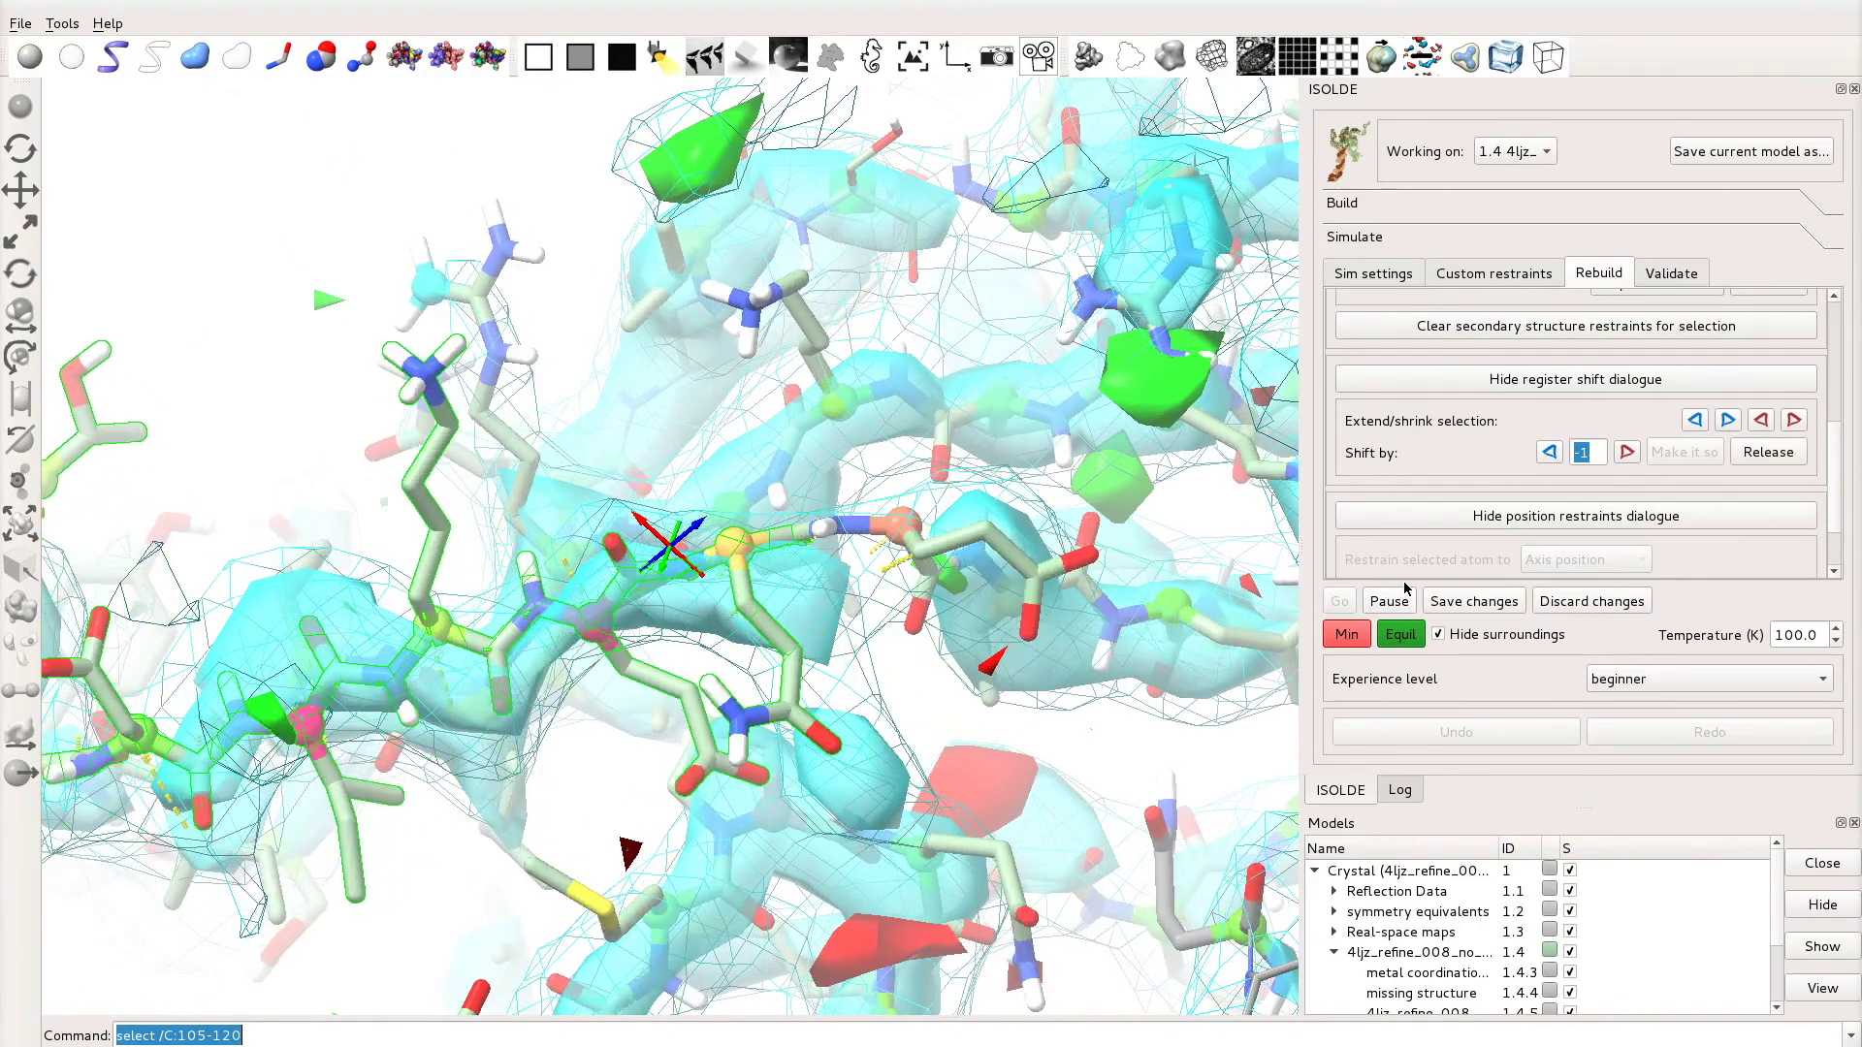
{"action": "mouse_move", "coordinate": [640, 754]}
{"action": "left_mouse_down"}
{"action": "mouse_move", "coordinate": [652, 715]}
{"action": "mouse_move", "coordinate": [673, 715]}
{"action": "mouse_move", "coordinate": [635, 758]}
{"action": "left_mouse_up"}
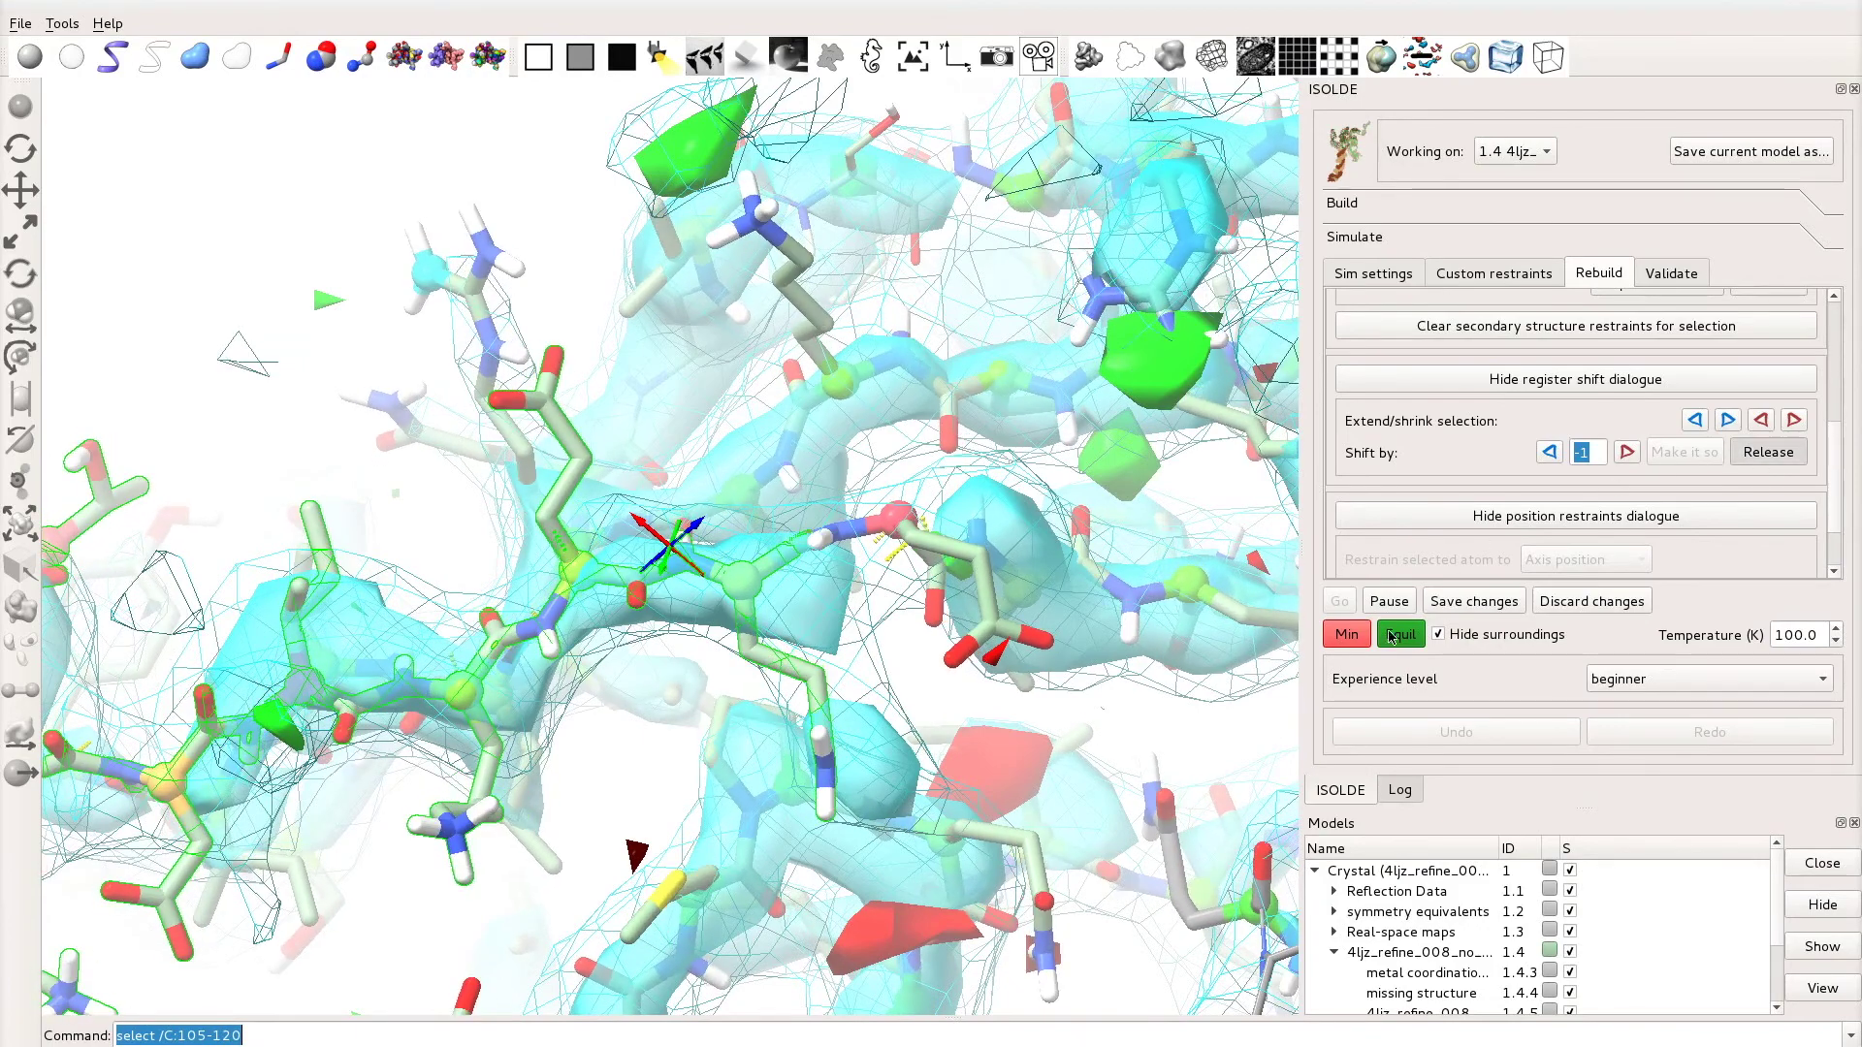
{"action": "left_click_drag", "start_coordinate": [1136, 645], "coordinate": [1032, 590]}
{"action": "left_click", "coordinate": [1422, 598]}
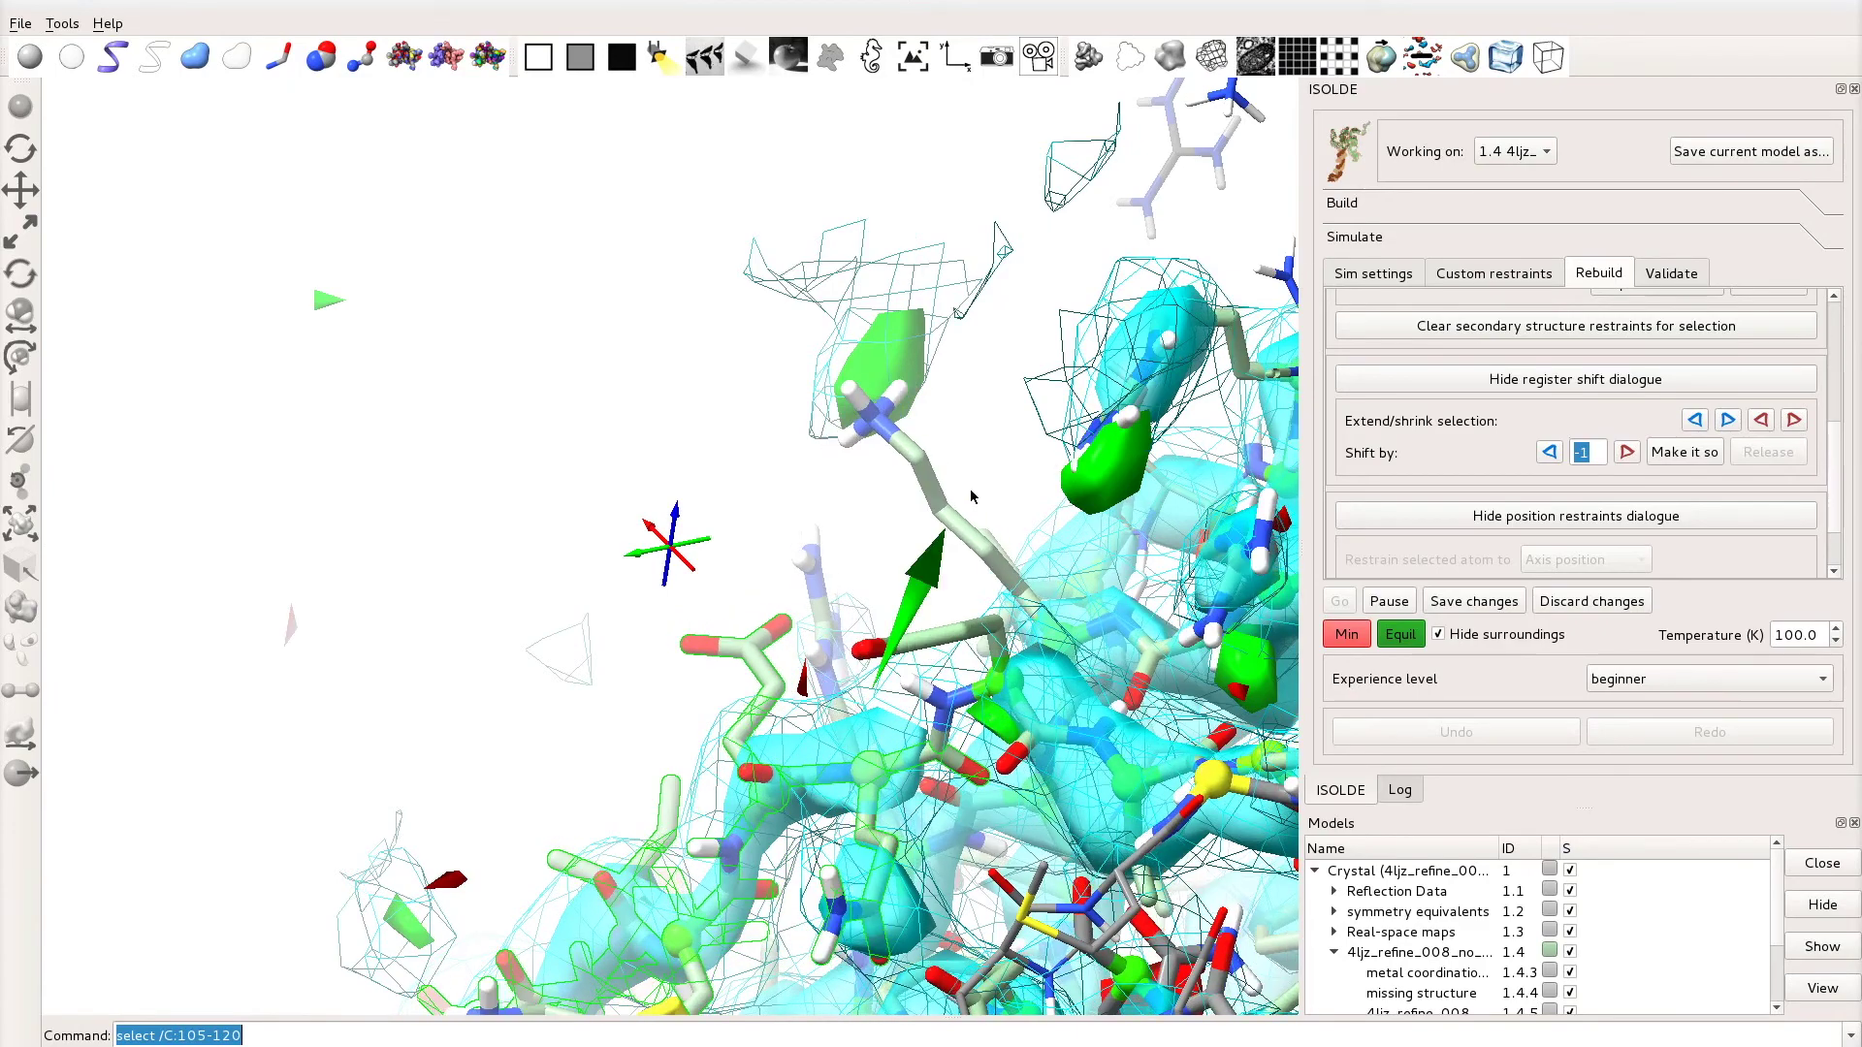
Step: Flip the peptide bond of aspartate C 116 in the running simulation, and select the neighbouring isoleucine C 117
{"action": "left_click", "coordinate": [1387, 606]}
{"action": "left_click_drag", "start_coordinate": [1019, 606], "coordinate": [829, 609]}
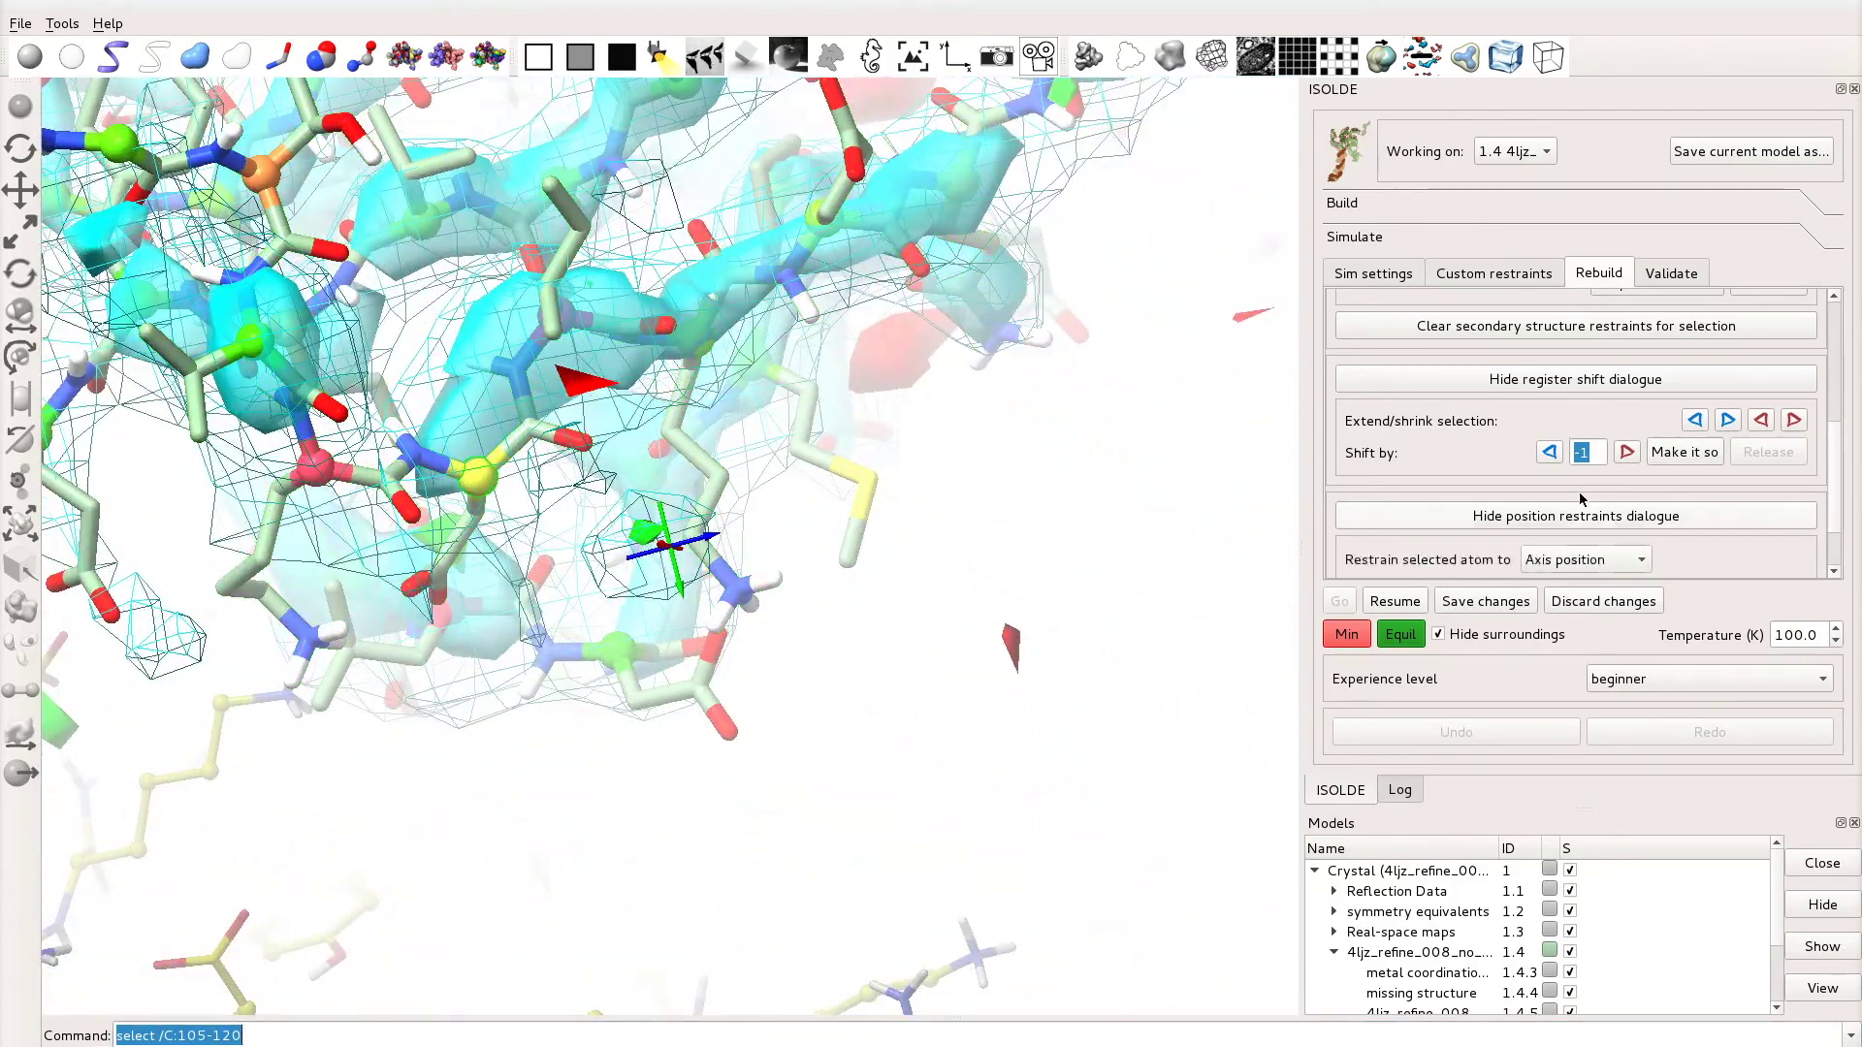
{"action": "scroll", "coordinate": [1823, 470], "scroll_direction": "up", "scroll_amount": 5}
{"action": "left_click", "coordinate": [1401, 601]}
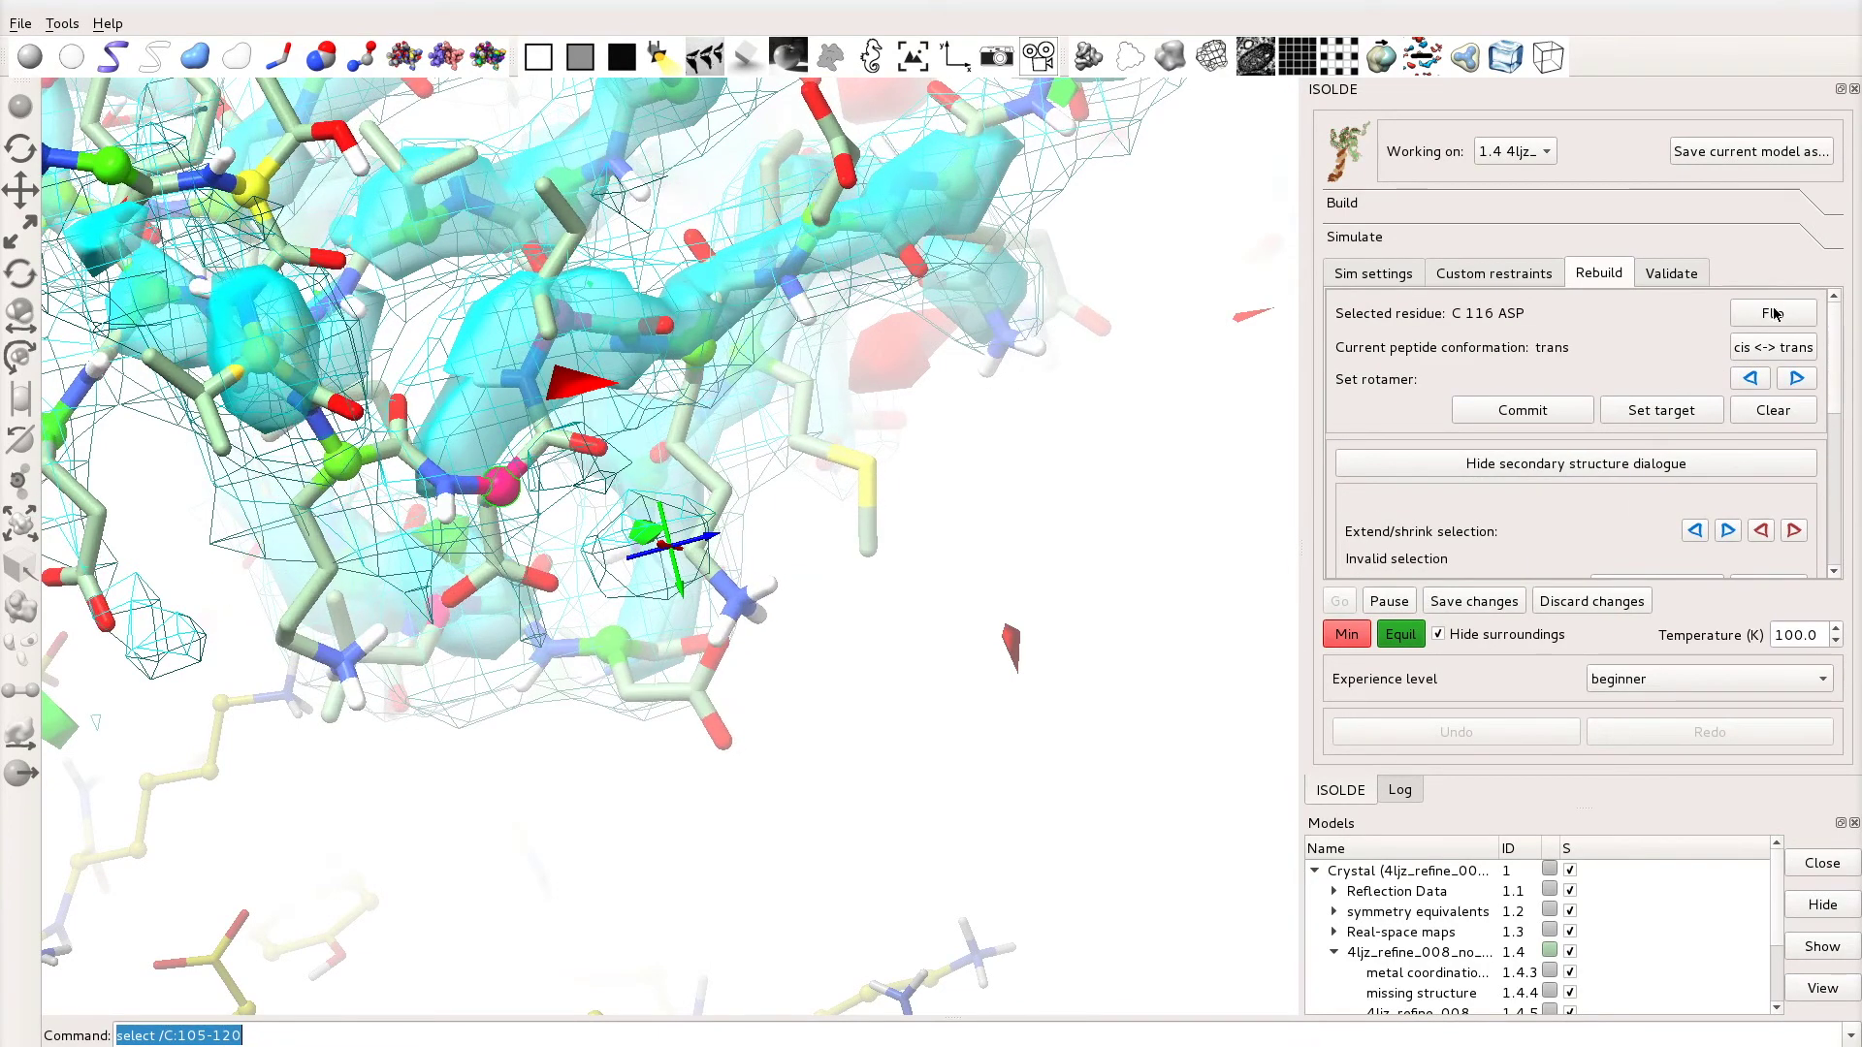
{"action": "left_click", "coordinate": [567, 331], "text": "ctrl"}
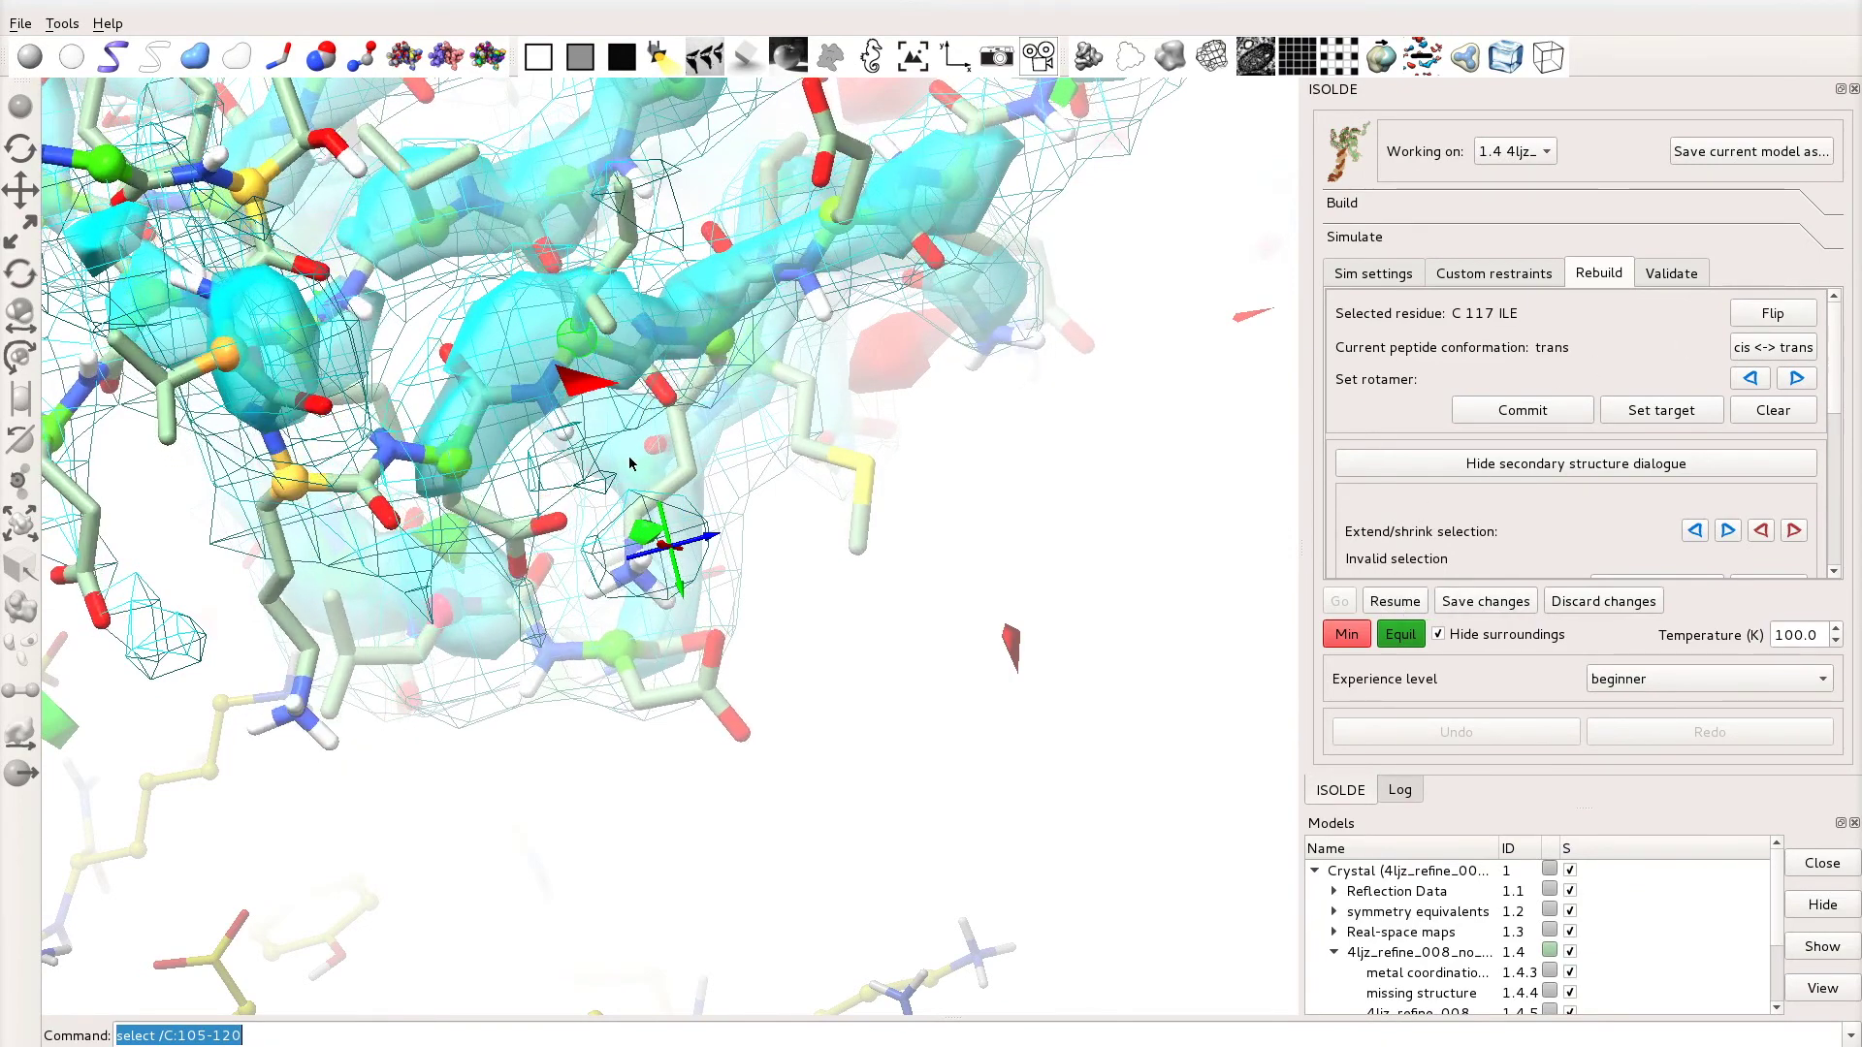
{"action": "left_click_drag", "start_coordinate": [643, 468], "coordinate": [491, 474]}
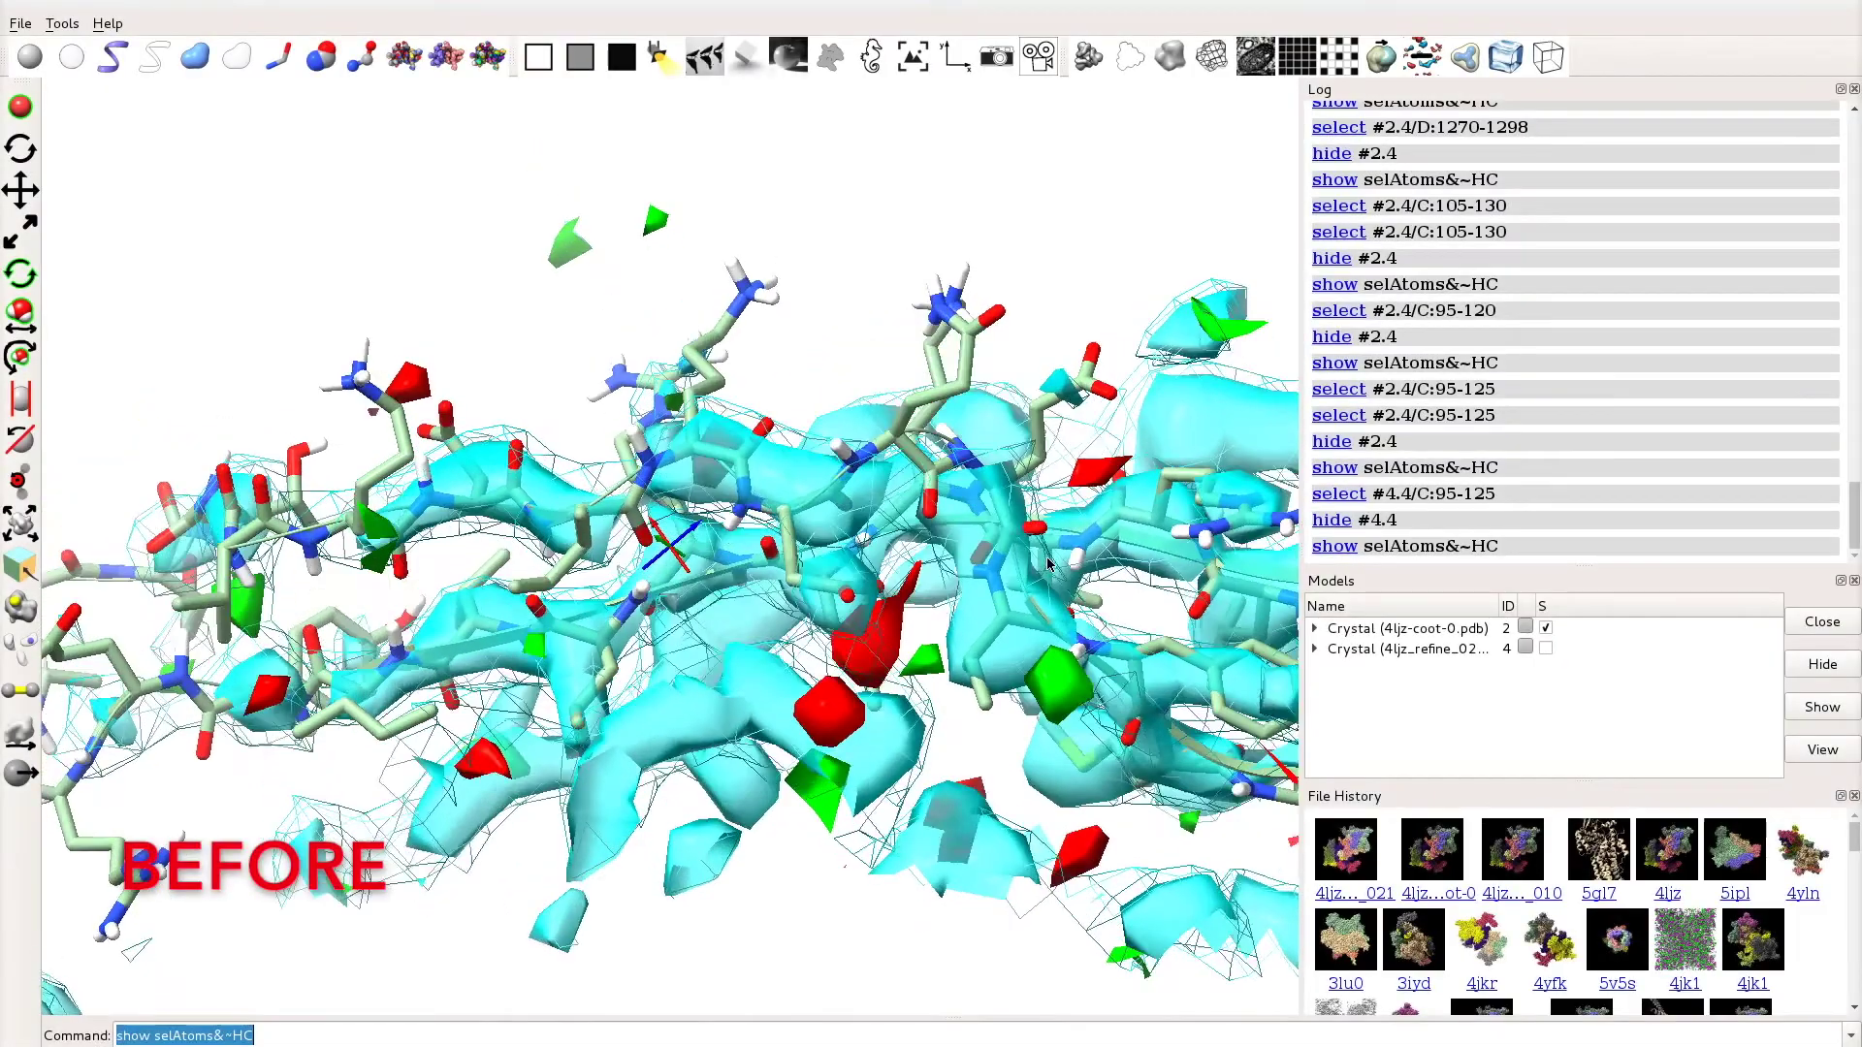
Step: Examine the uncorrected chain C strand of the 4ljz-coot-0.pdb crystal against its density at close range
{"action": "scroll", "coordinate": [1048, 563], "scroll_direction": "up", "scroll_amount": 5}
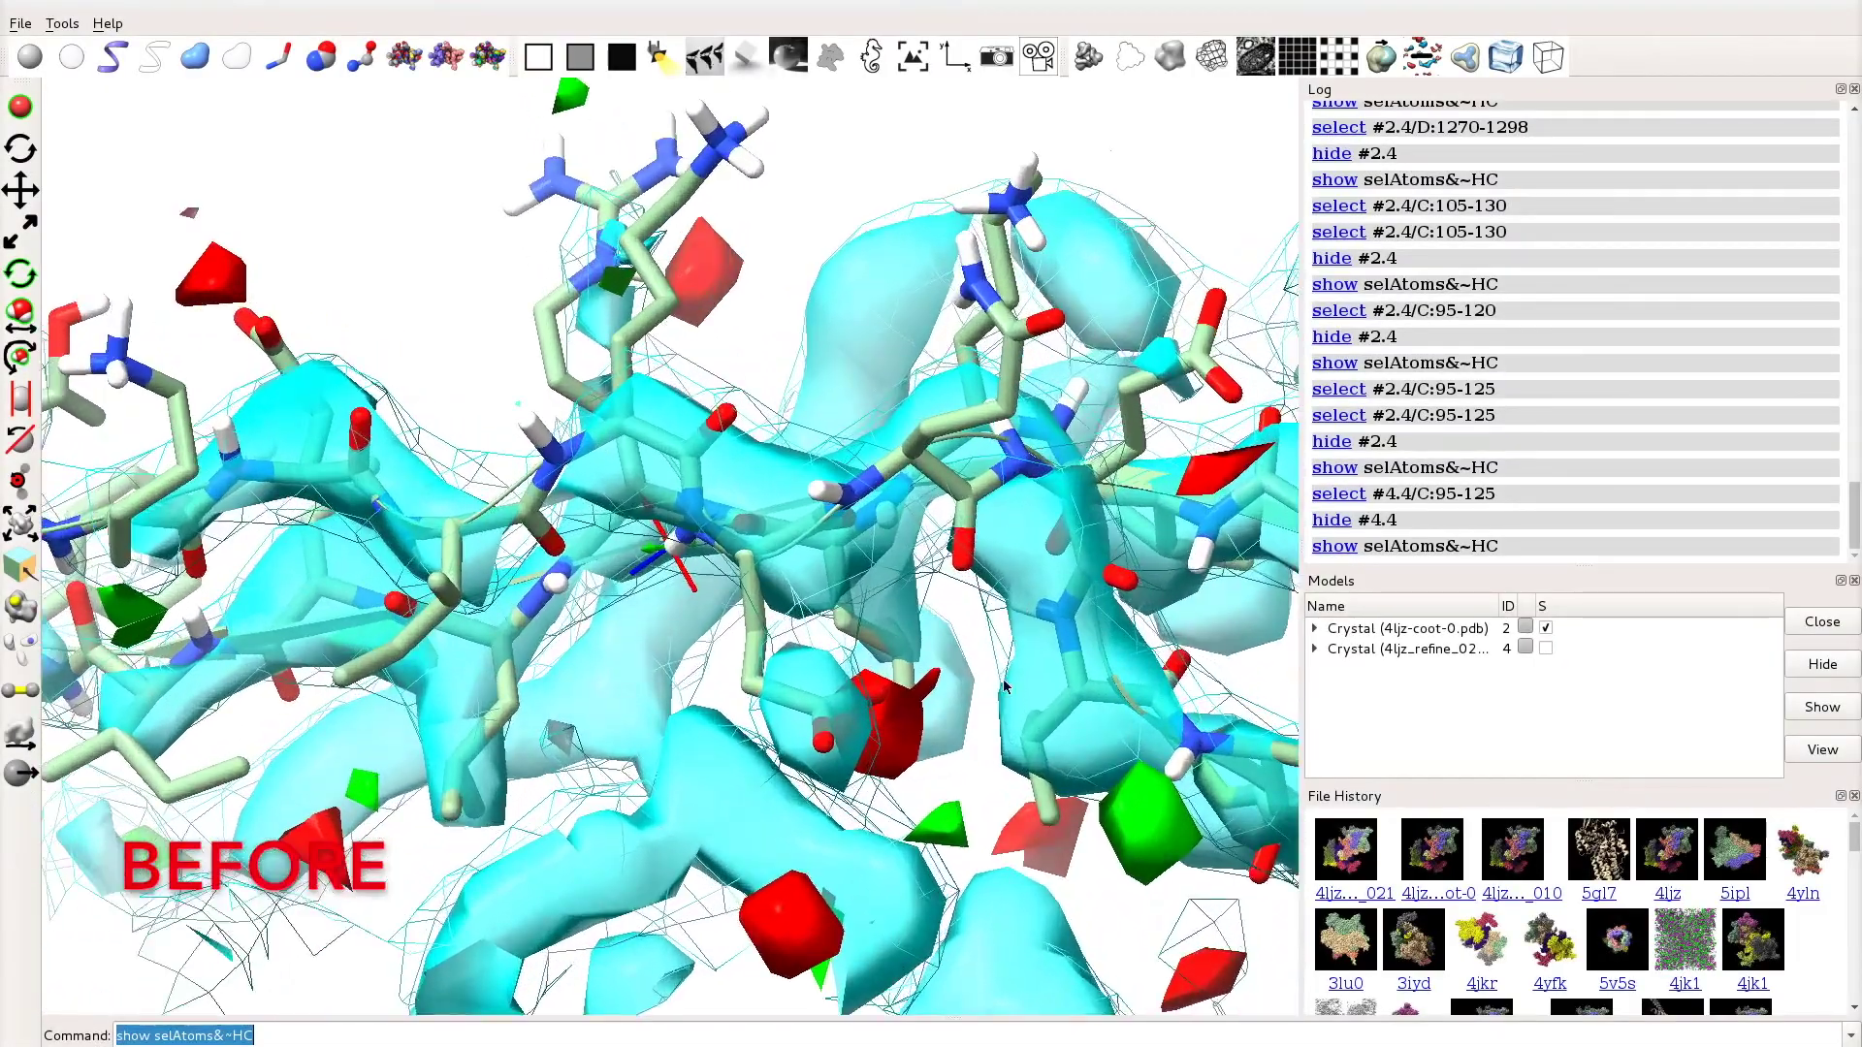
{"action": "scroll", "coordinate": [1004, 686], "scroll_direction": "up", "scroll_amount": 2}
{"action": "left_click_drag", "start_coordinate": [1004, 685], "coordinate": [1062, 654]}
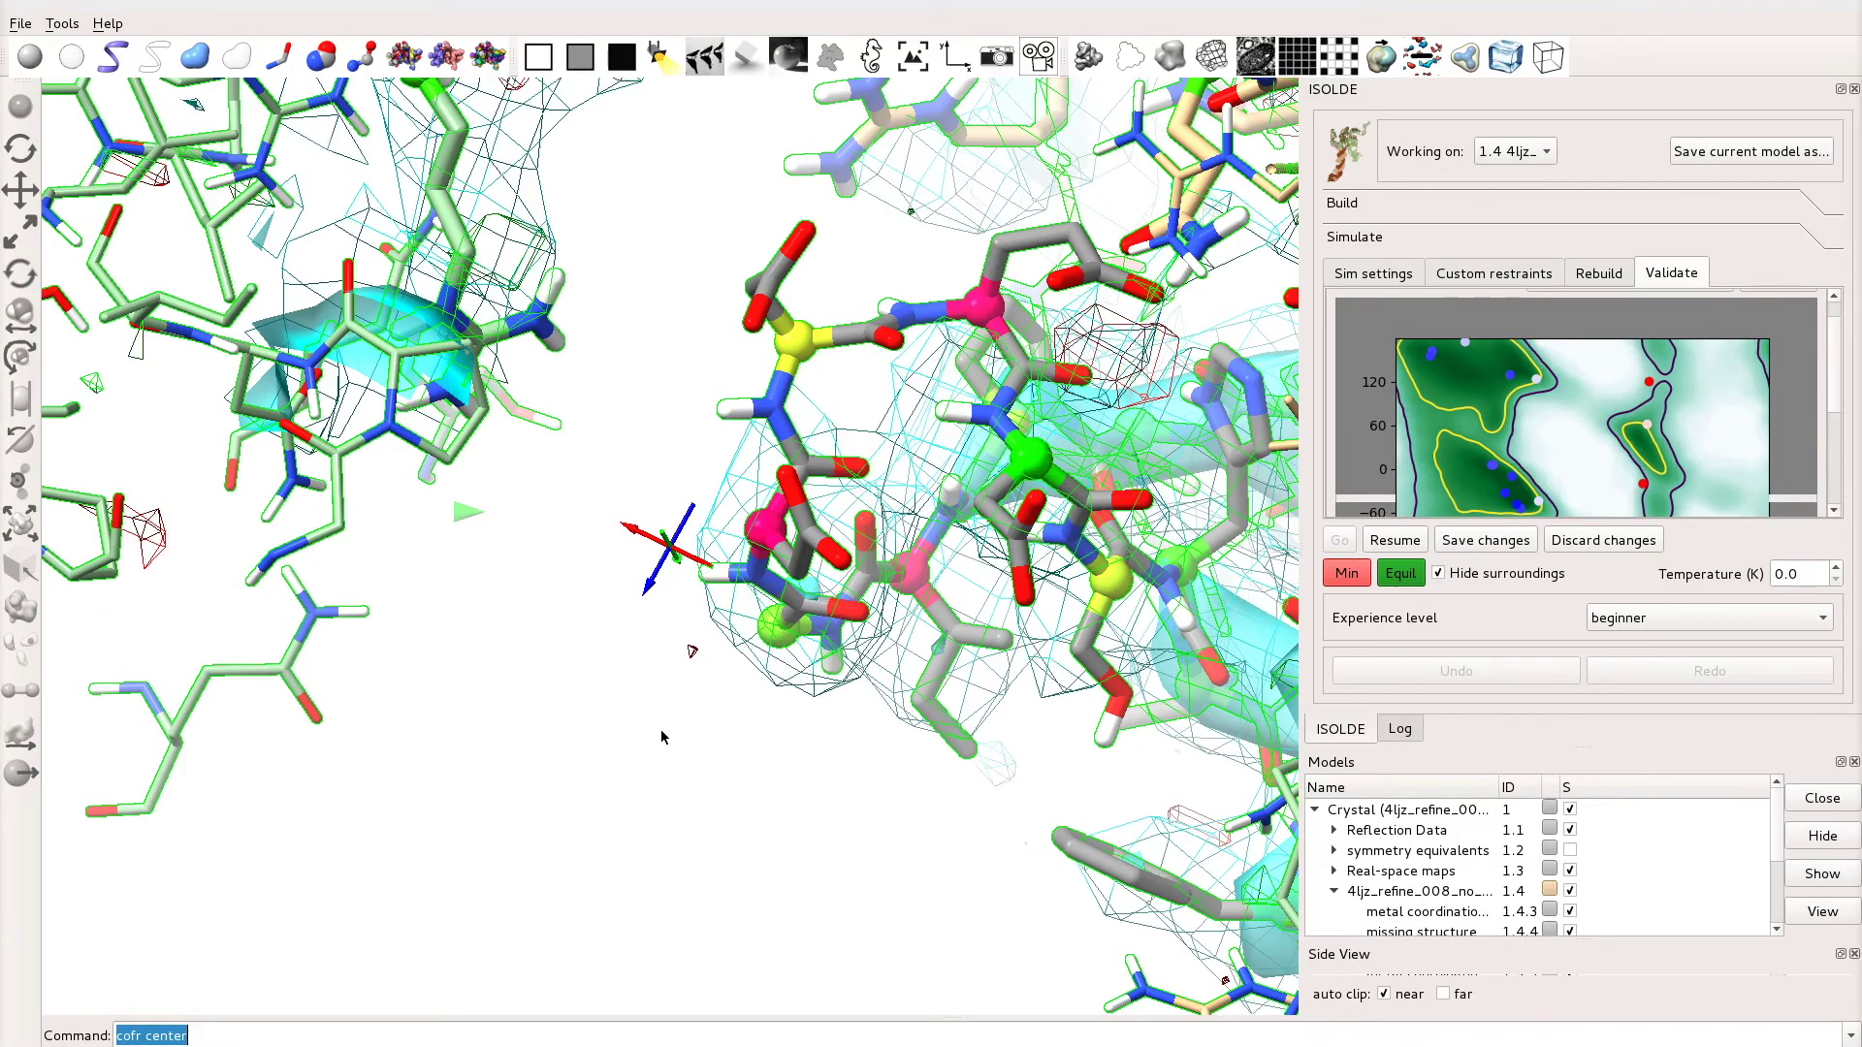
Step: Flip the peptide bond at aspartate F 513 in the running simulation and choose its m-20° rotamer
{"action": "left_click_drag", "start_coordinate": [668, 734], "coordinate": [679, 671]}
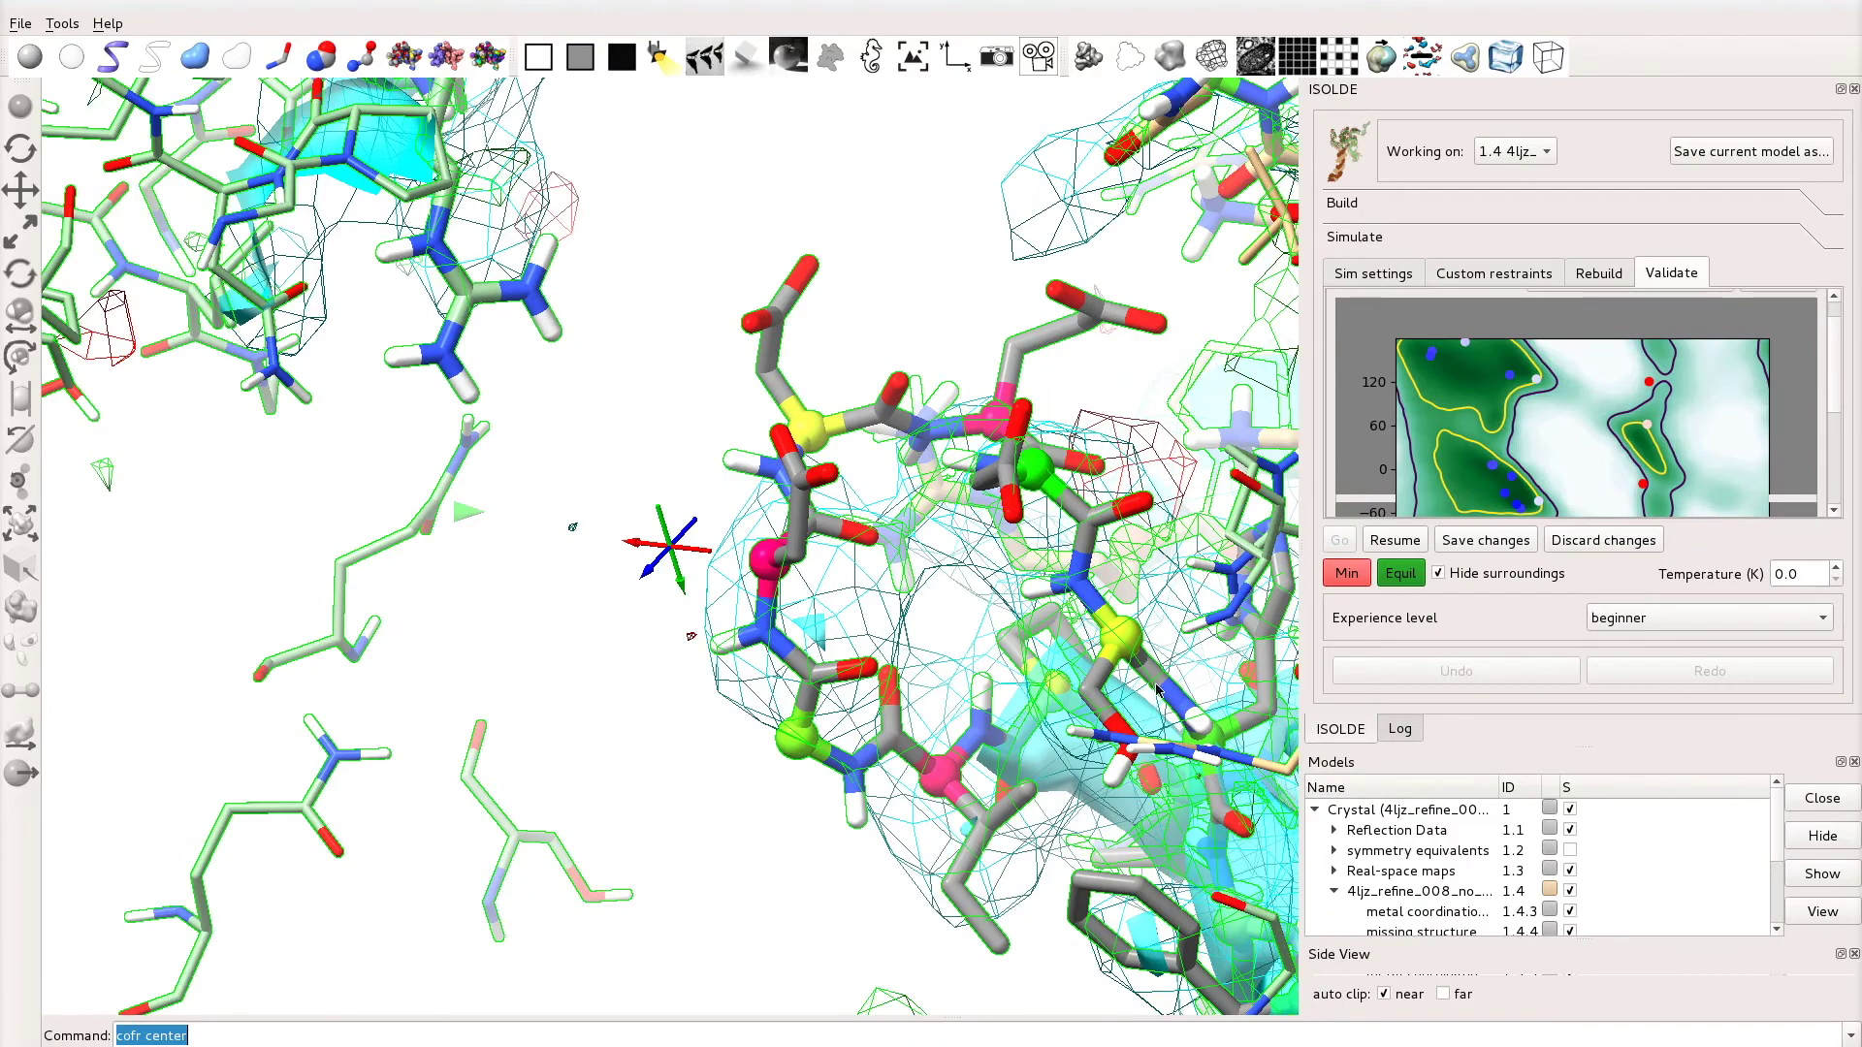
{"action": "left_click_drag", "start_coordinate": [897, 594], "coordinate": [711, 467]}
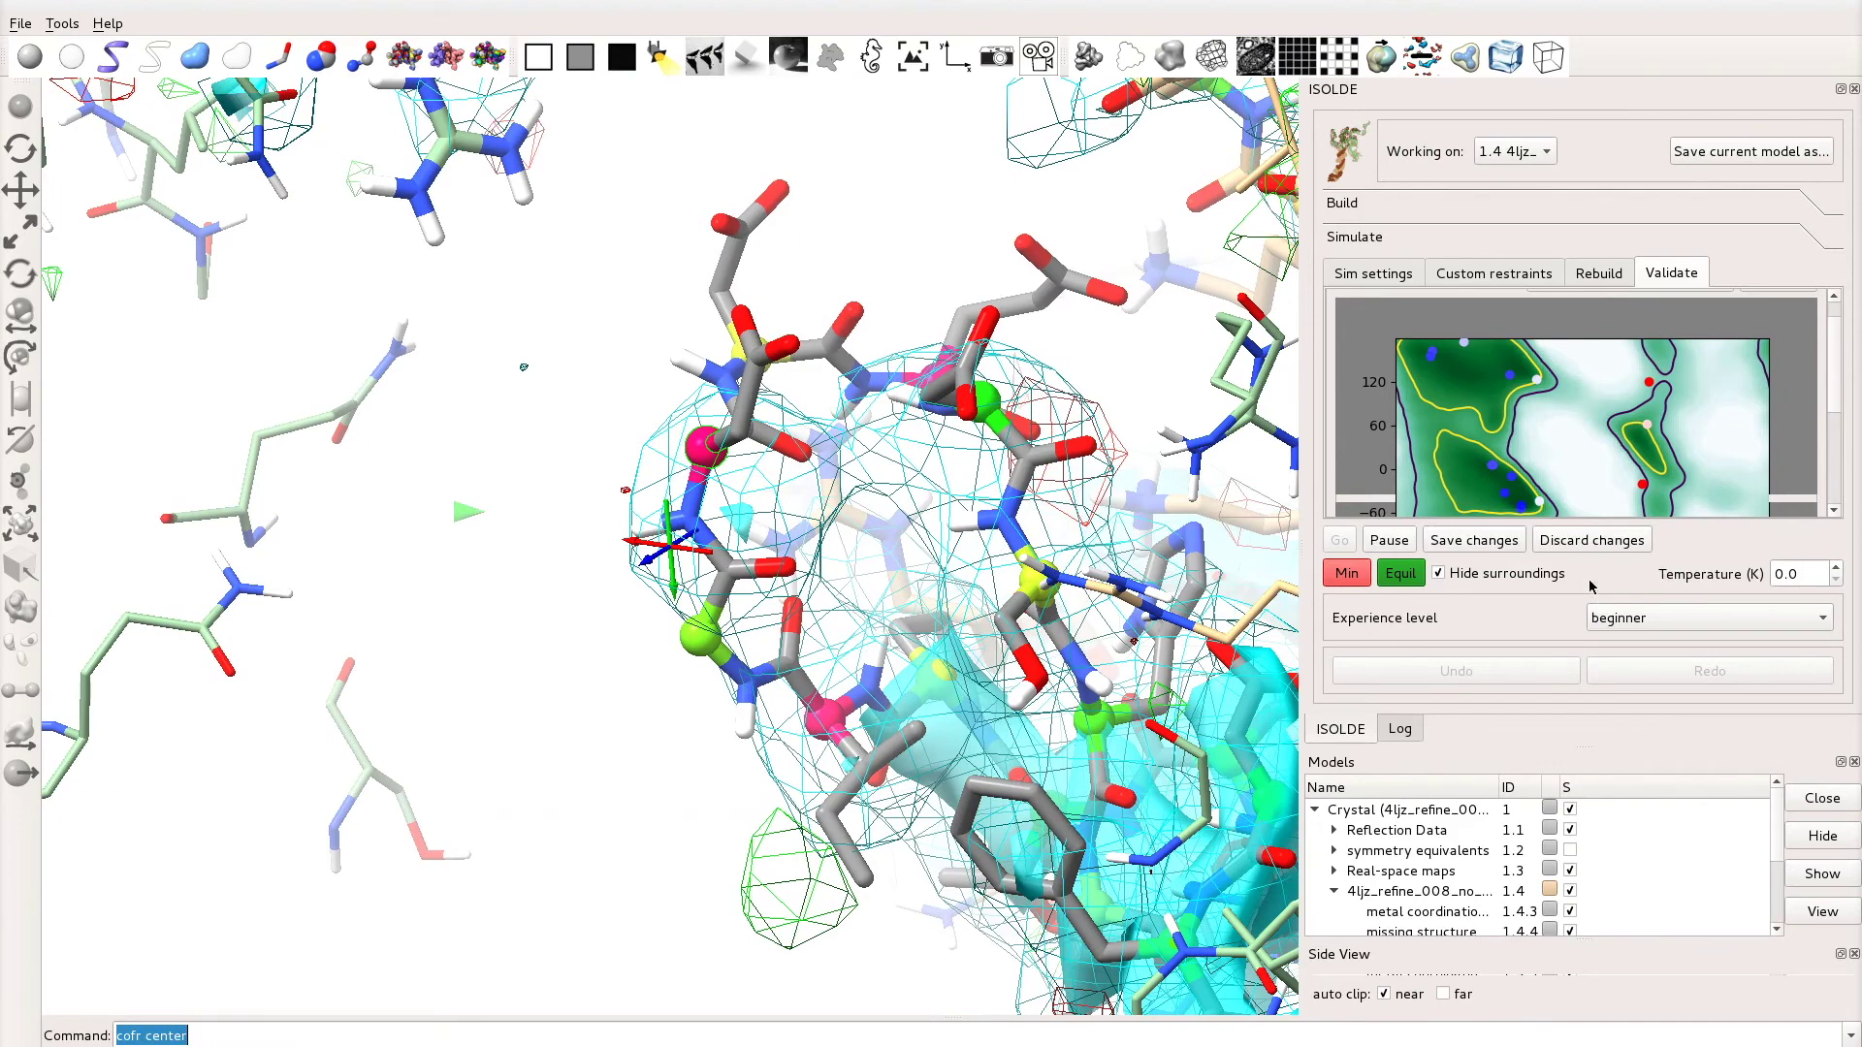
{"action": "left_click", "coordinate": [1577, 274]}
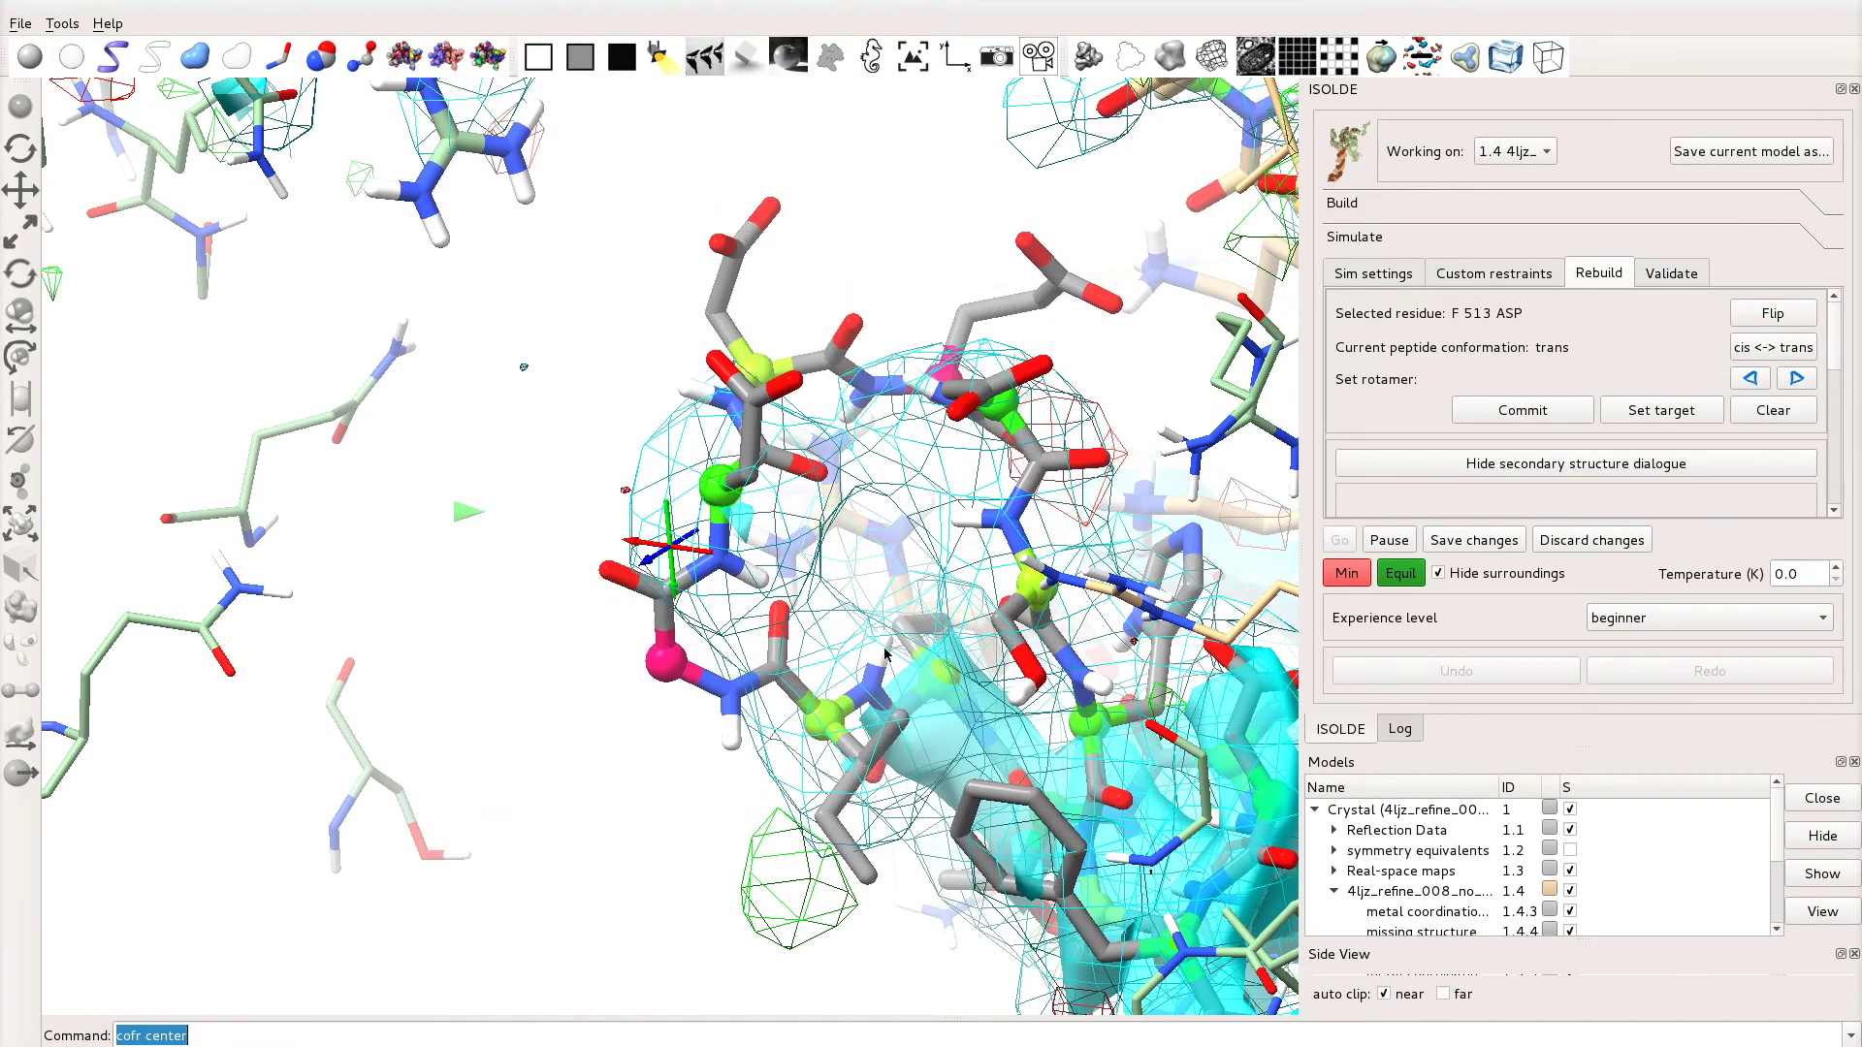
{"action": "left_click_drag", "start_coordinate": [709, 676], "coordinate": [601, 458]}
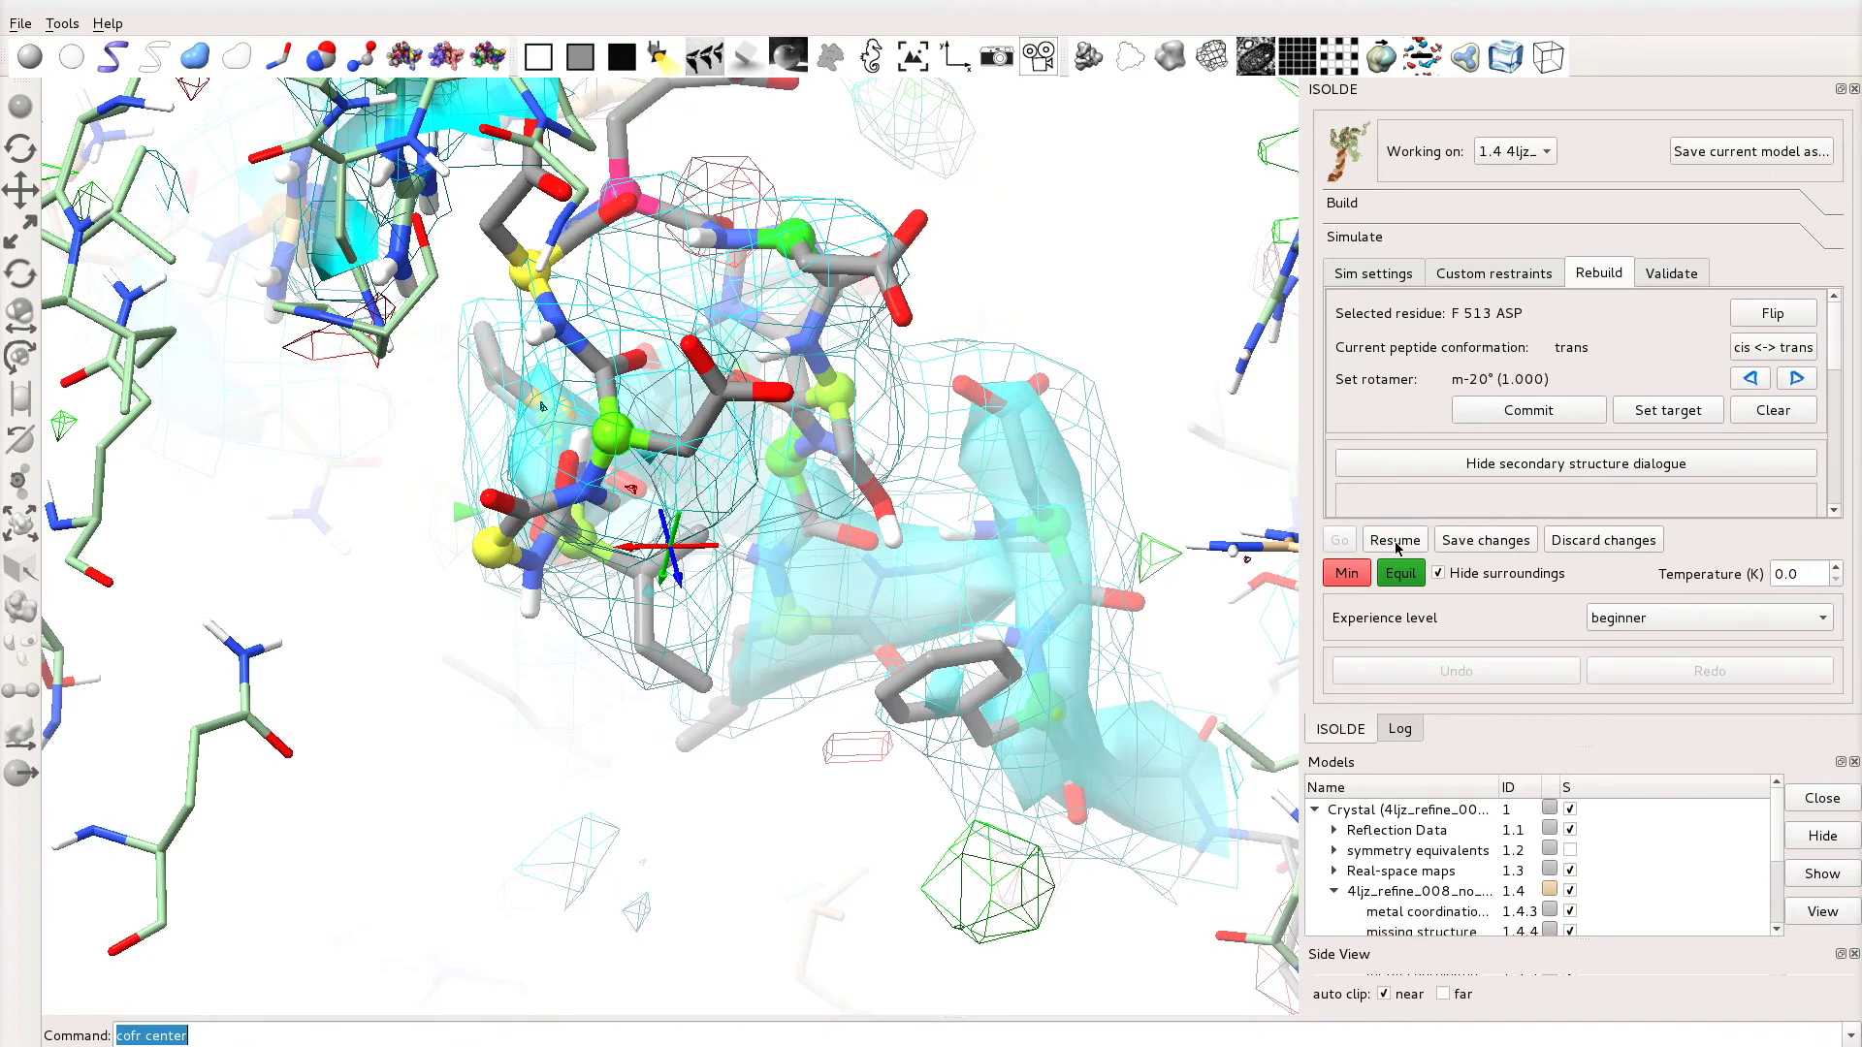
Step: Resume the simulation, select glutamate F 515 and flip its peptide bond
{"action": "left_click", "coordinate": [1395, 543]}
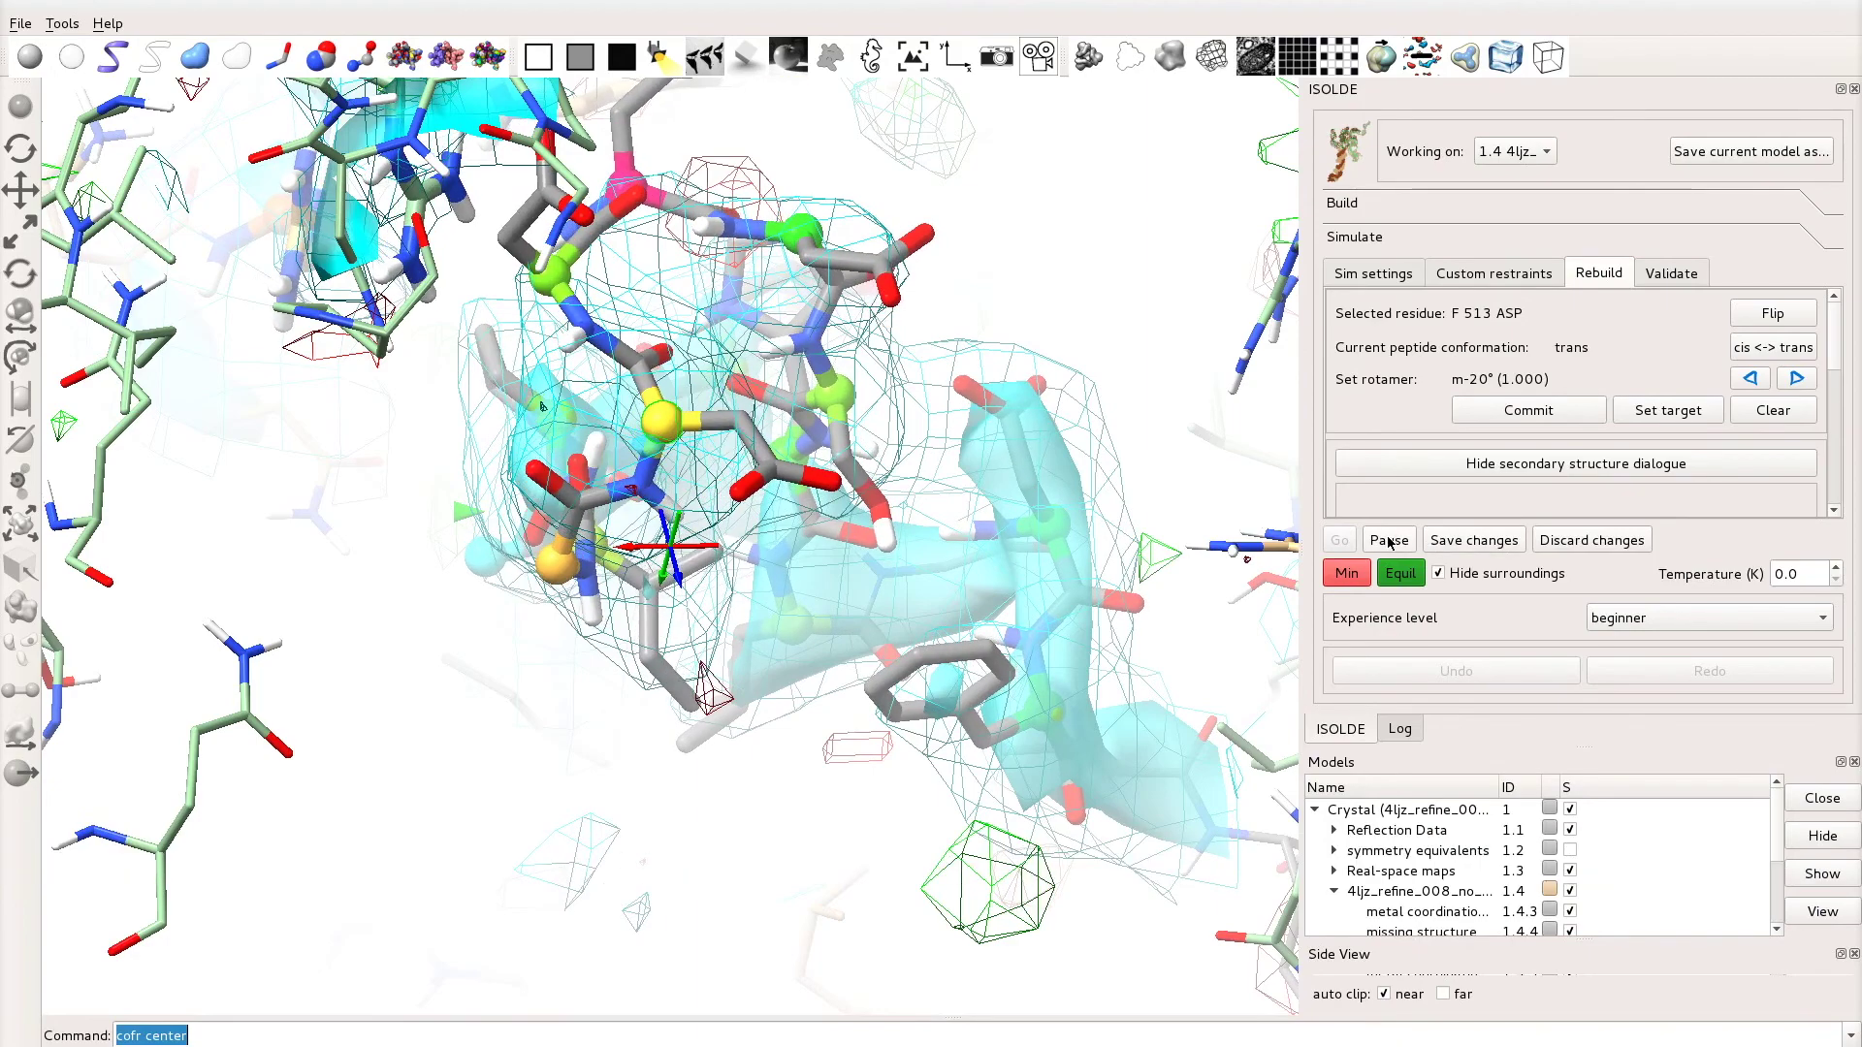
{"action": "mouse_move", "coordinate": [629, 552]}
{"action": "left_mouse_down"}
{"action": "mouse_move", "coordinate": [578, 538]}
{"action": "mouse_move", "coordinate": [554, 663]}
{"action": "mouse_move", "coordinate": [787, 550]}
{"action": "mouse_move", "coordinate": [878, 337]}
{"action": "left_mouse_up"}
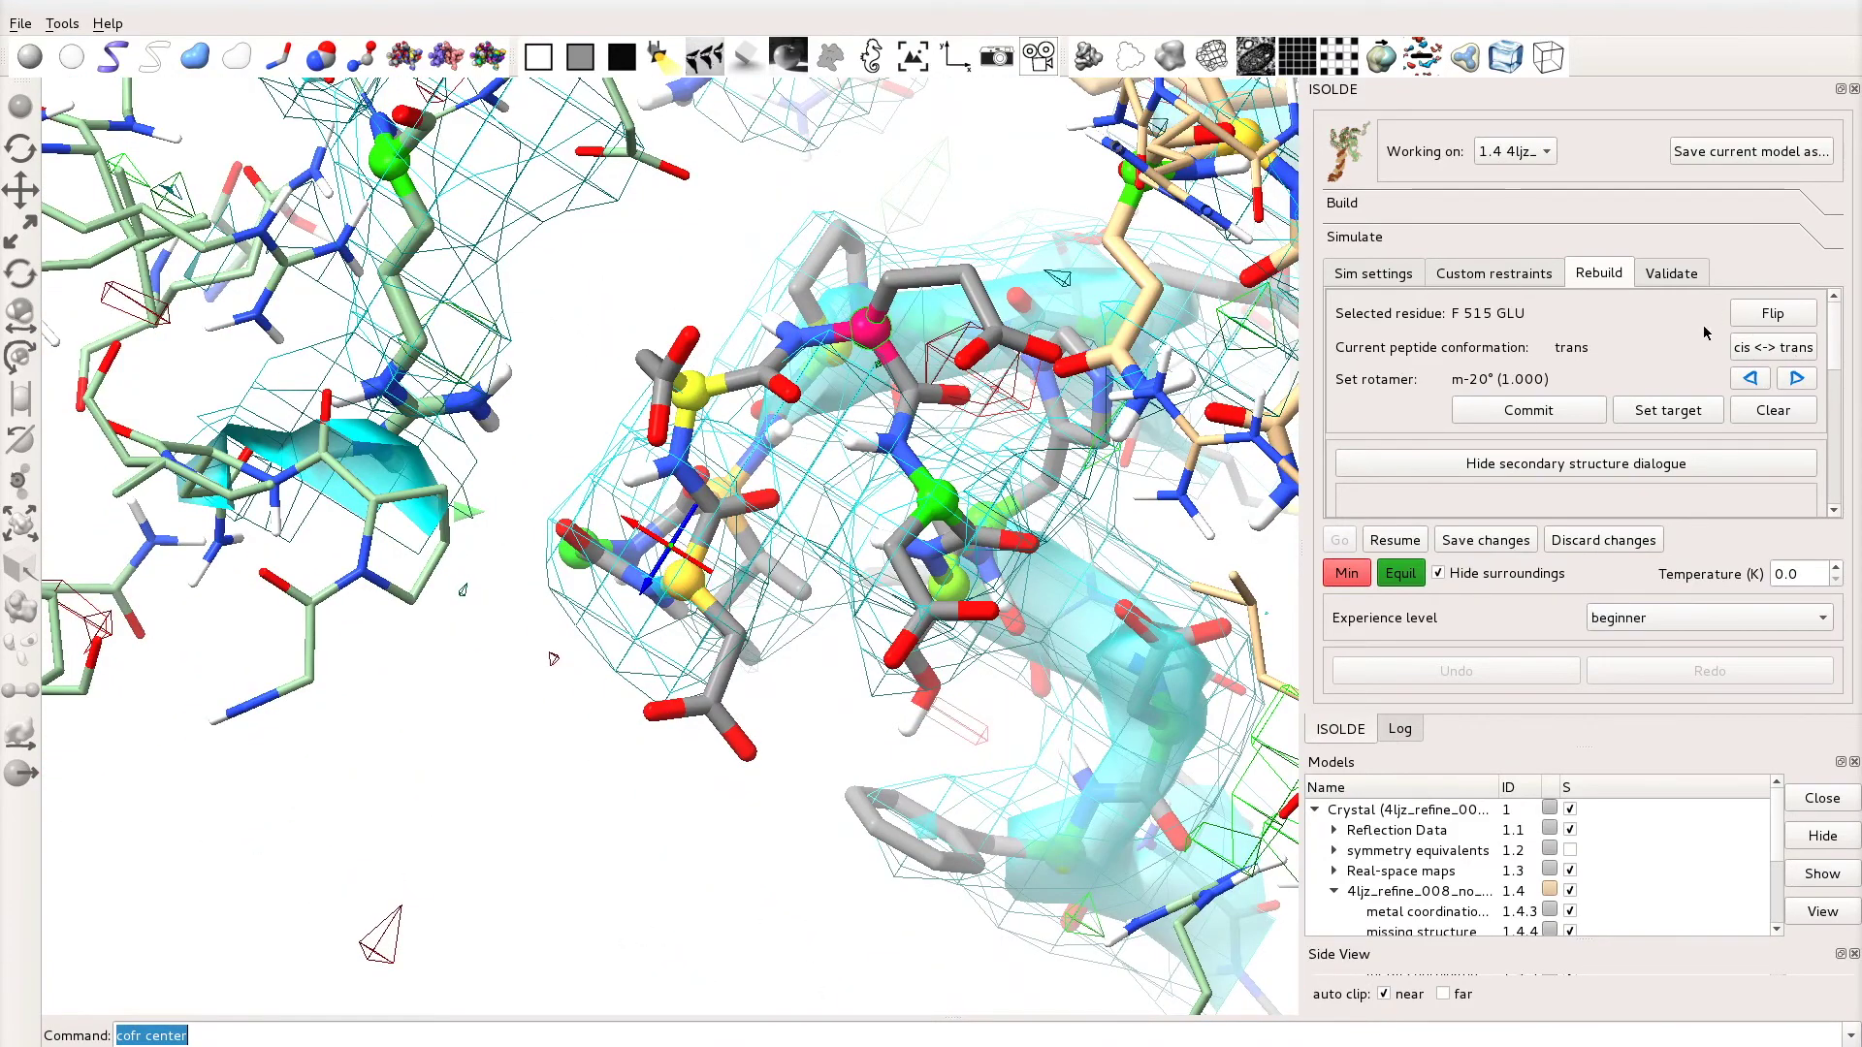
{"action": "left_click", "coordinate": [1395, 540]}
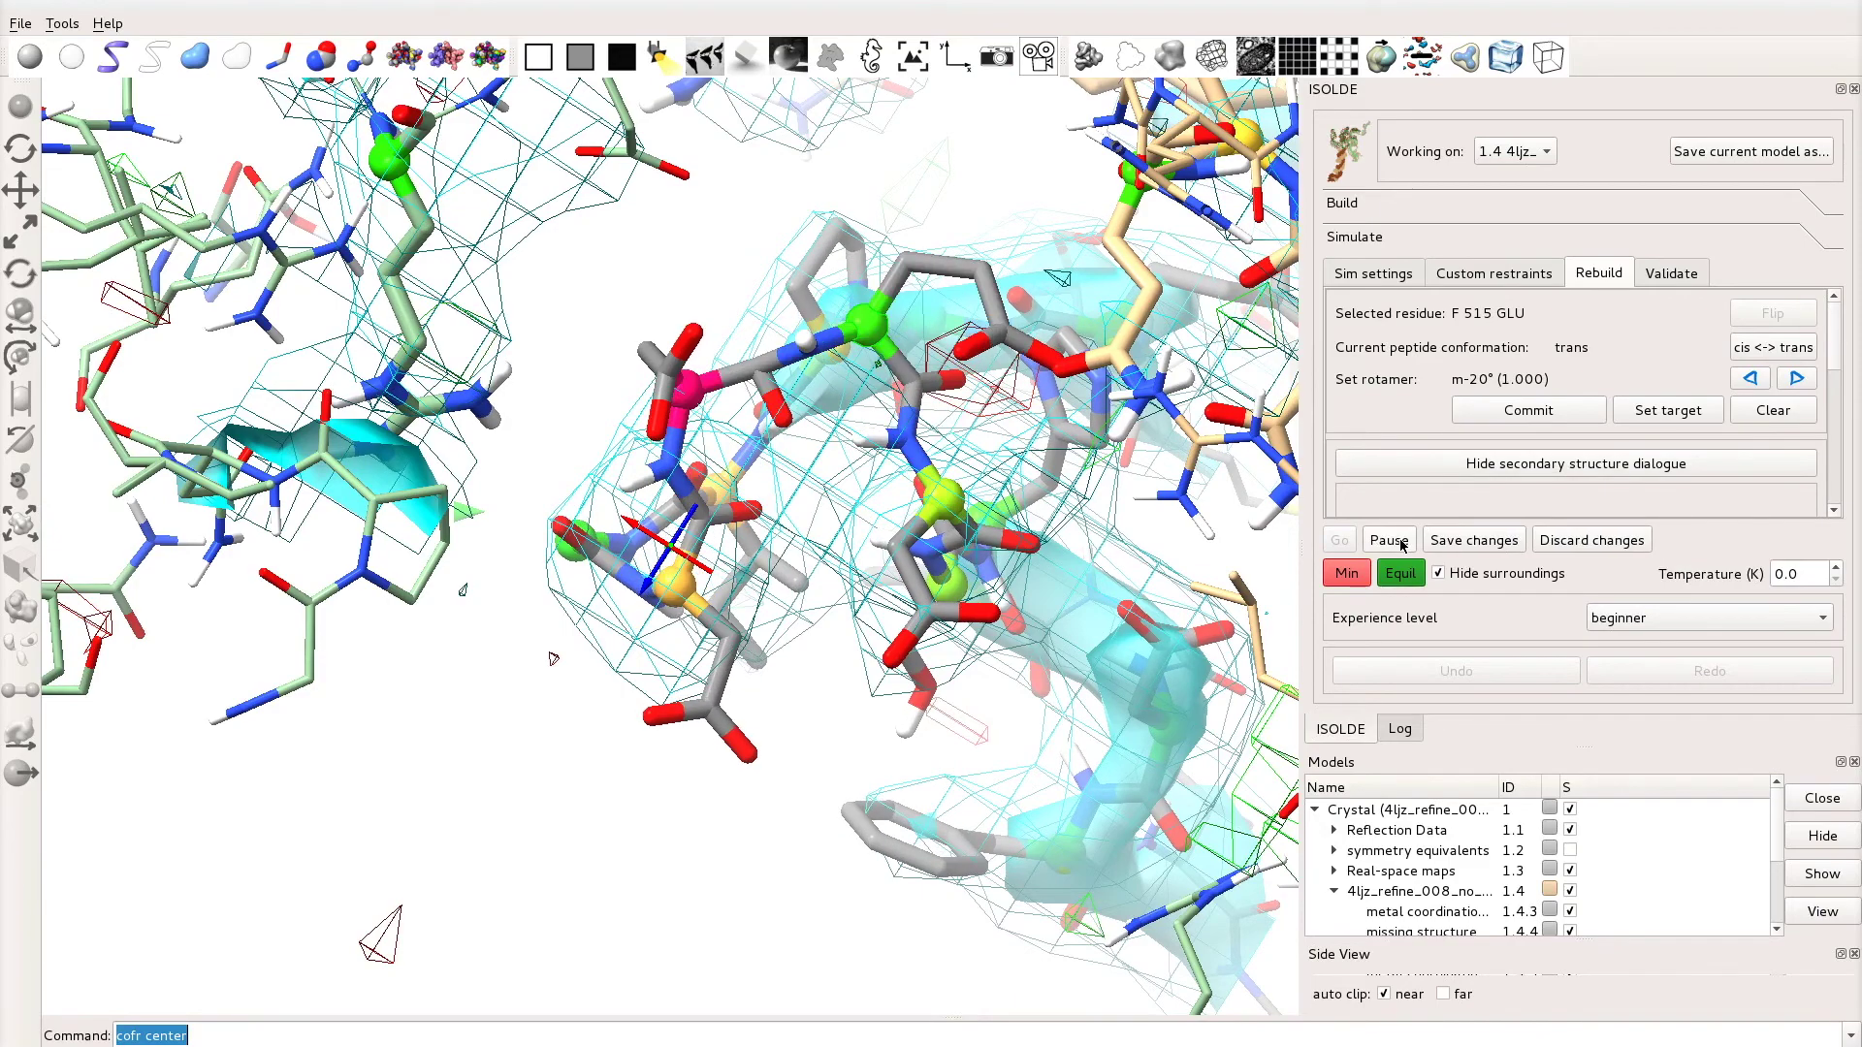
Step: Select aspartate F 514 and settle it and the surrounding chain F loop into the density in the running simulation
{"action": "mouse_move", "coordinate": [806, 600]}
{"action": "left_mouse_down"}
{"action": "mouse_move", "coordinate": [754, 451]}
{"action": "mouse_move", "coordinate": [631, 450]}
{"action": "left_mouse_up"}
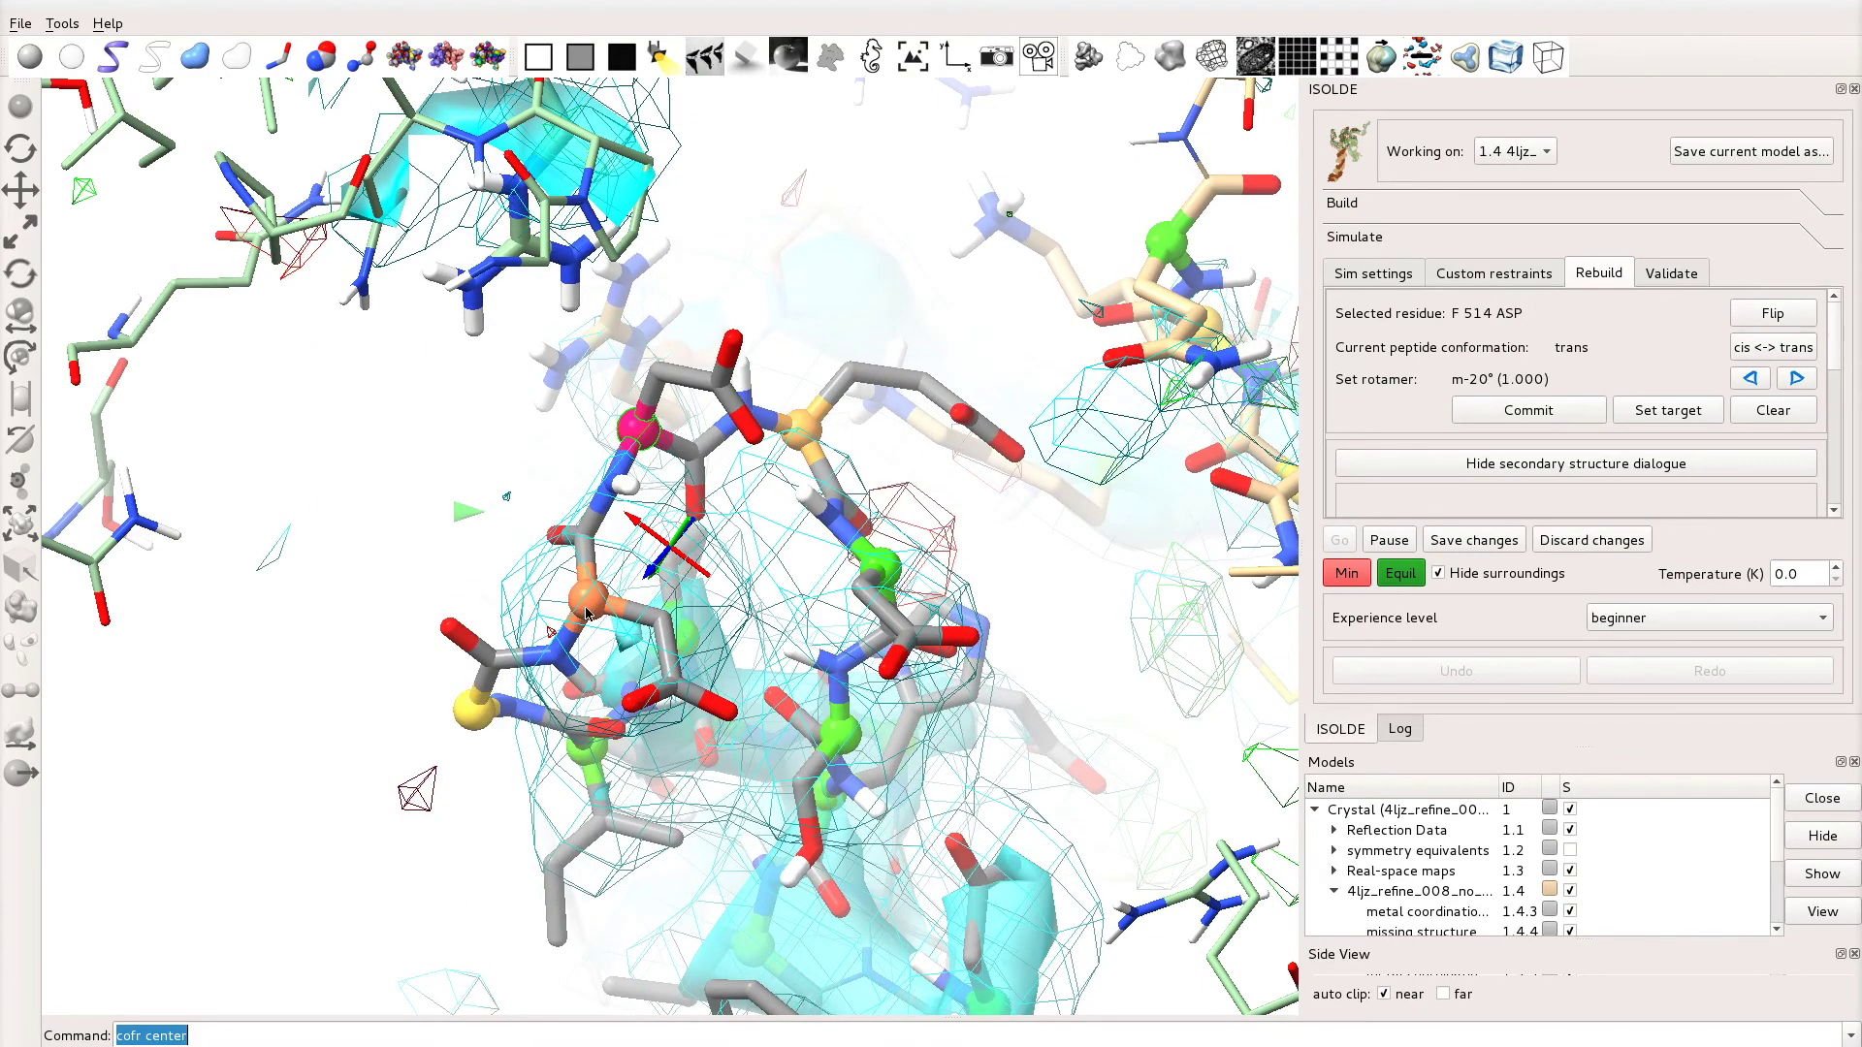
{"action": "left_click_drag", "start_coordinate": [613, 606], "coordinate": [659, 592]}
{"action": "left_click_drag", "start_coordinate": [791, 570], "coordinate": [1261, 553]}
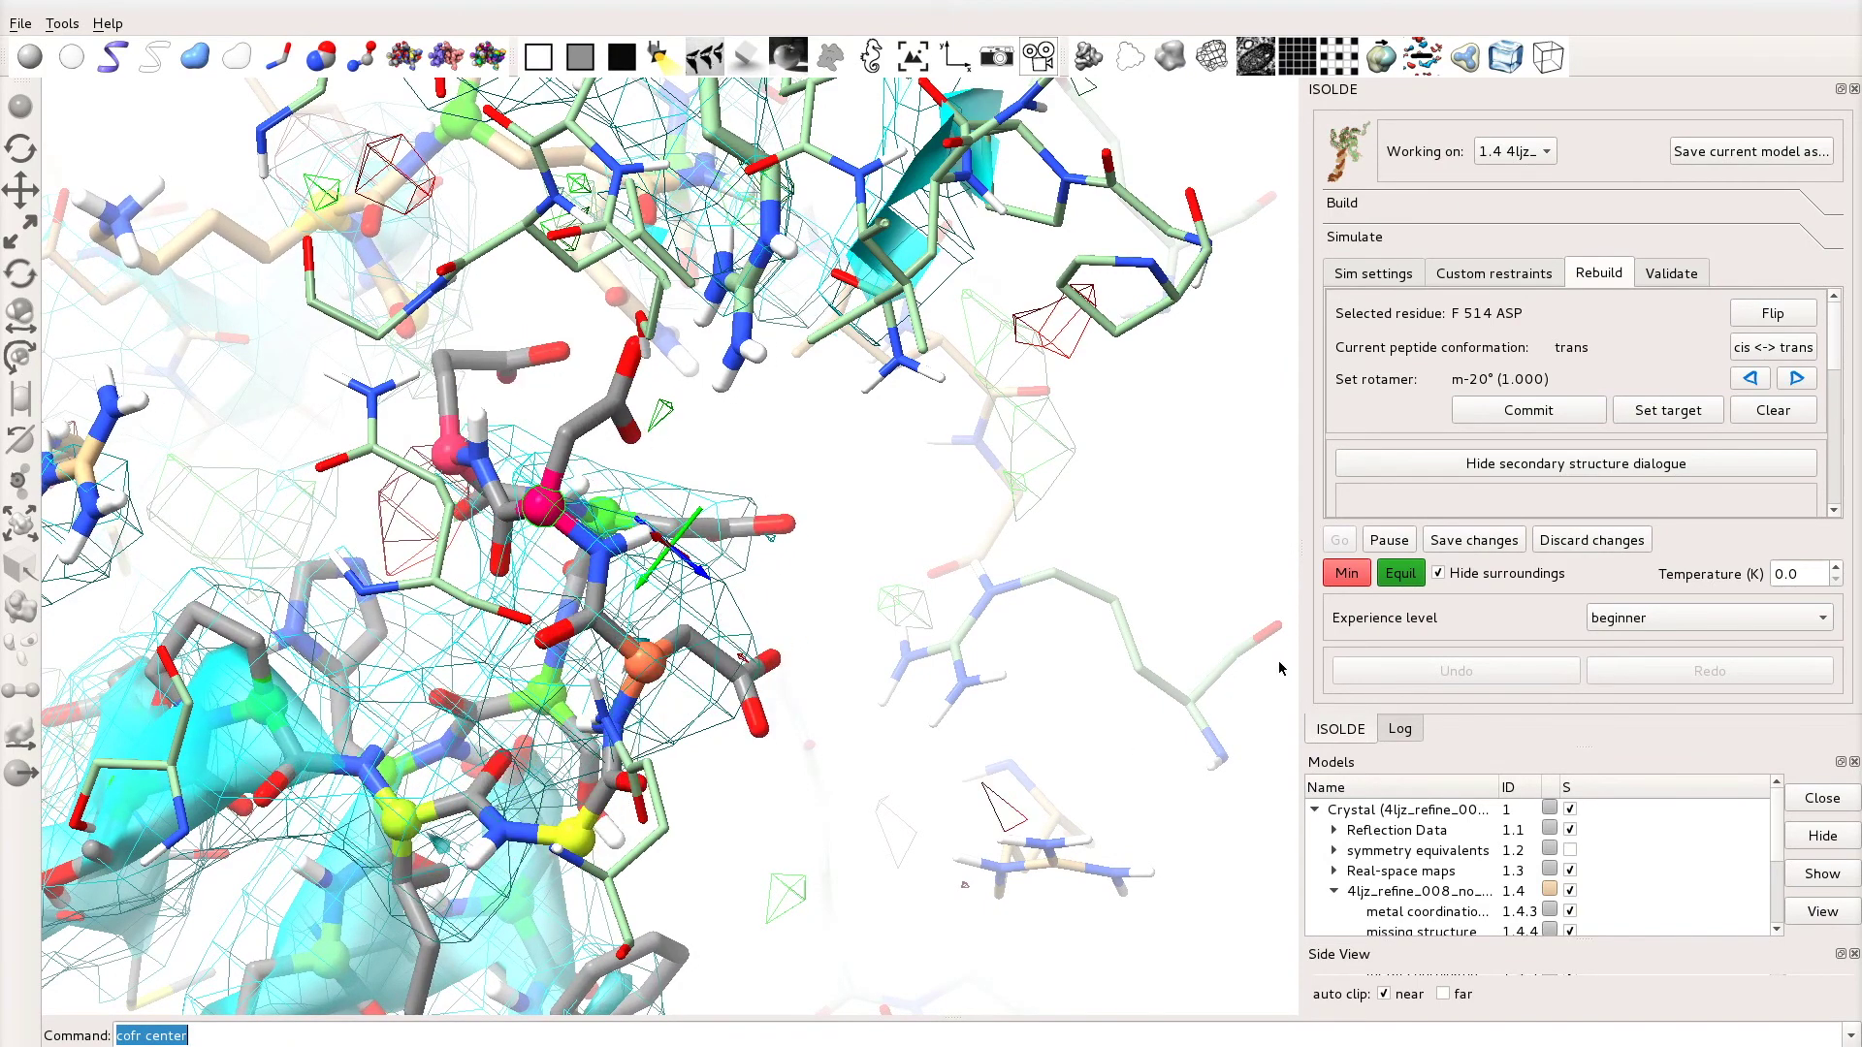
{"action": "left_click", "coordinate": [1399, 541]}
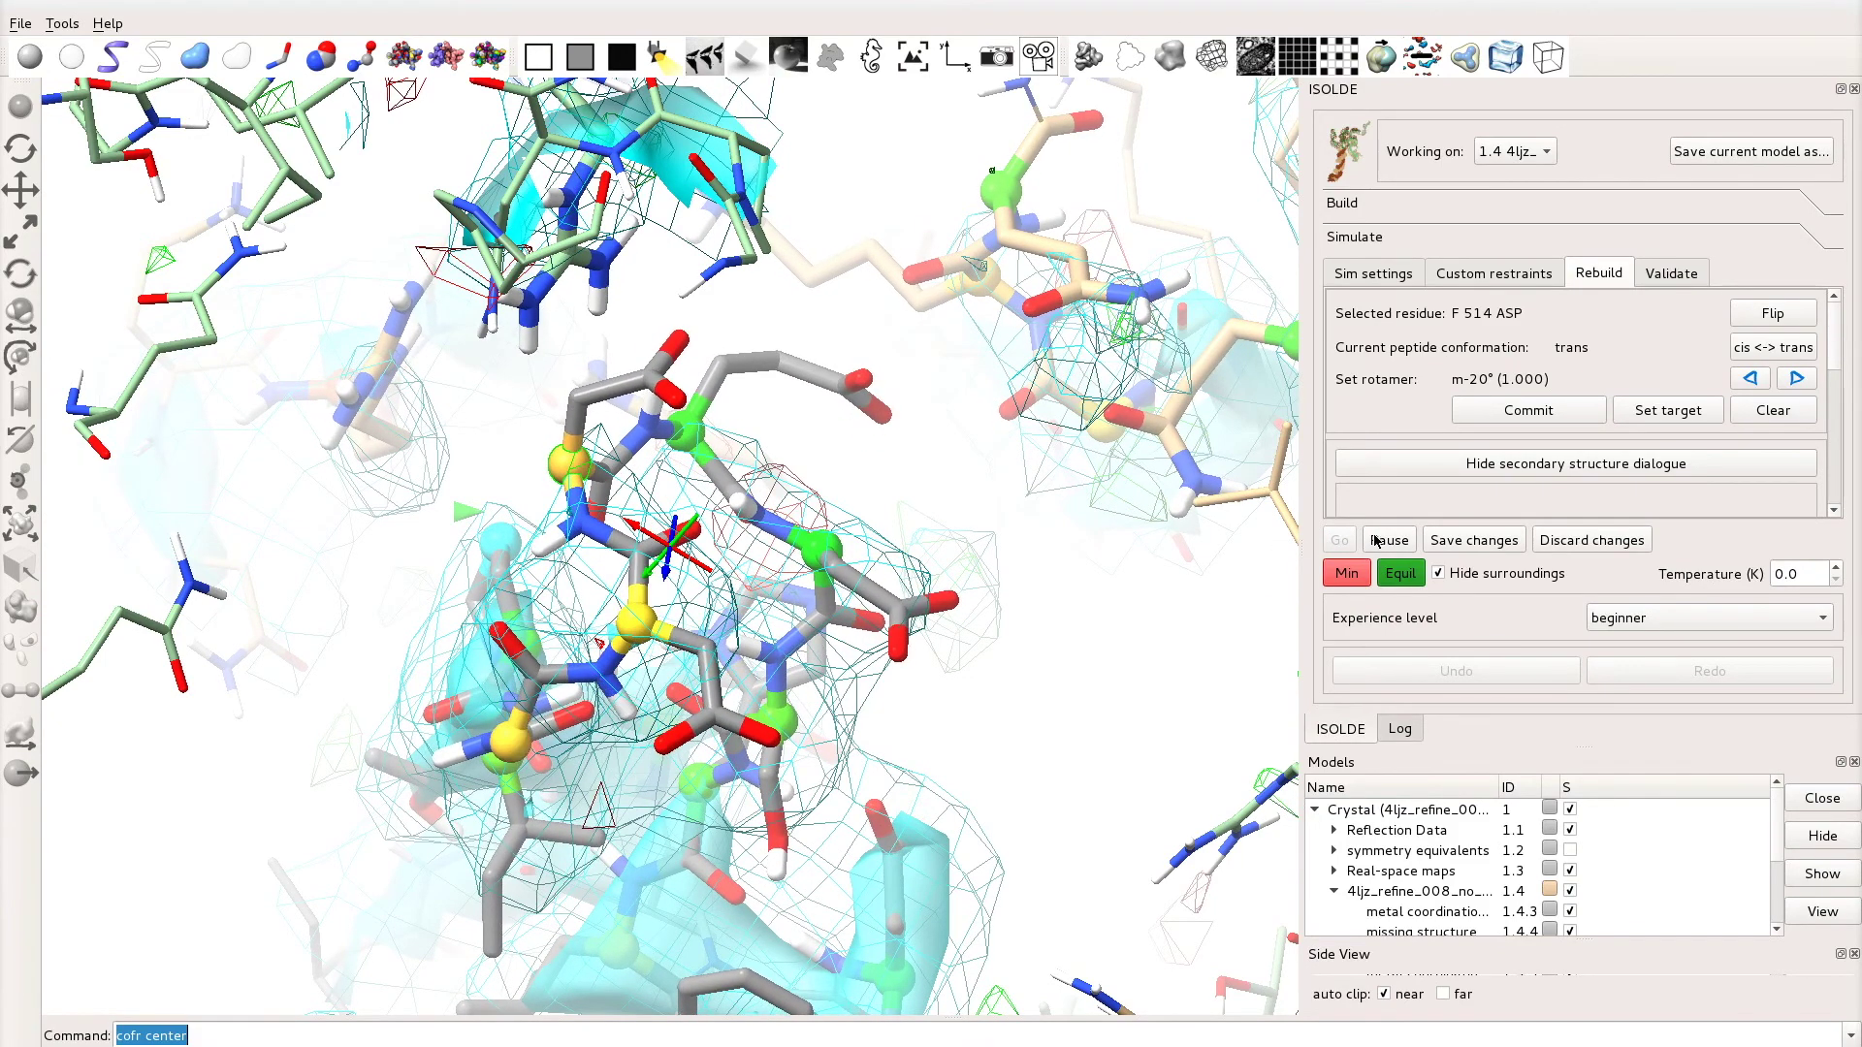
{"action": "left_click_drag", "start_coordinate": [801, 649], "coordinate": [669, 604]}
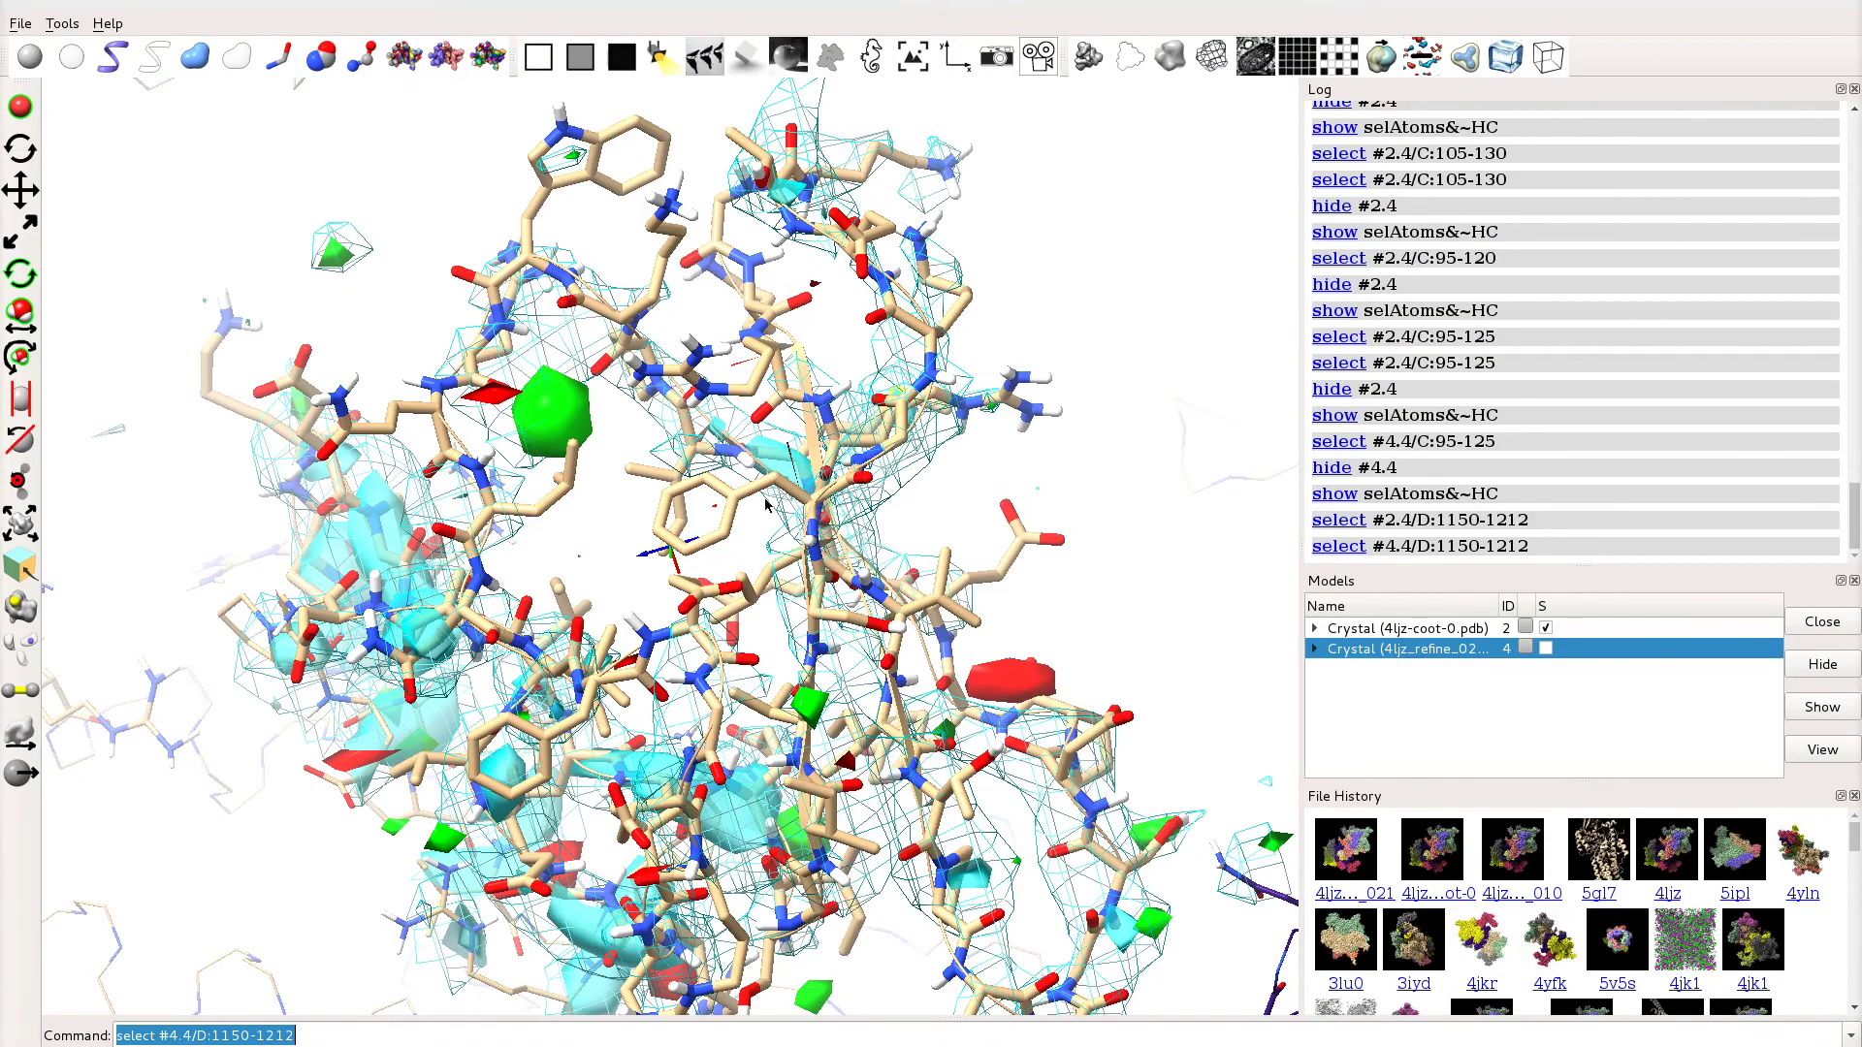
Step: Switch the display from the 4ljz-coot-0.pdb crystal to the refined 4ljz_refine_02 crystal, and examine chain D residues 1150-1212 against the density in both
{"action": "left_click_drag", "start_coordinate": [767, 505], "coordinate": [720, 558]}
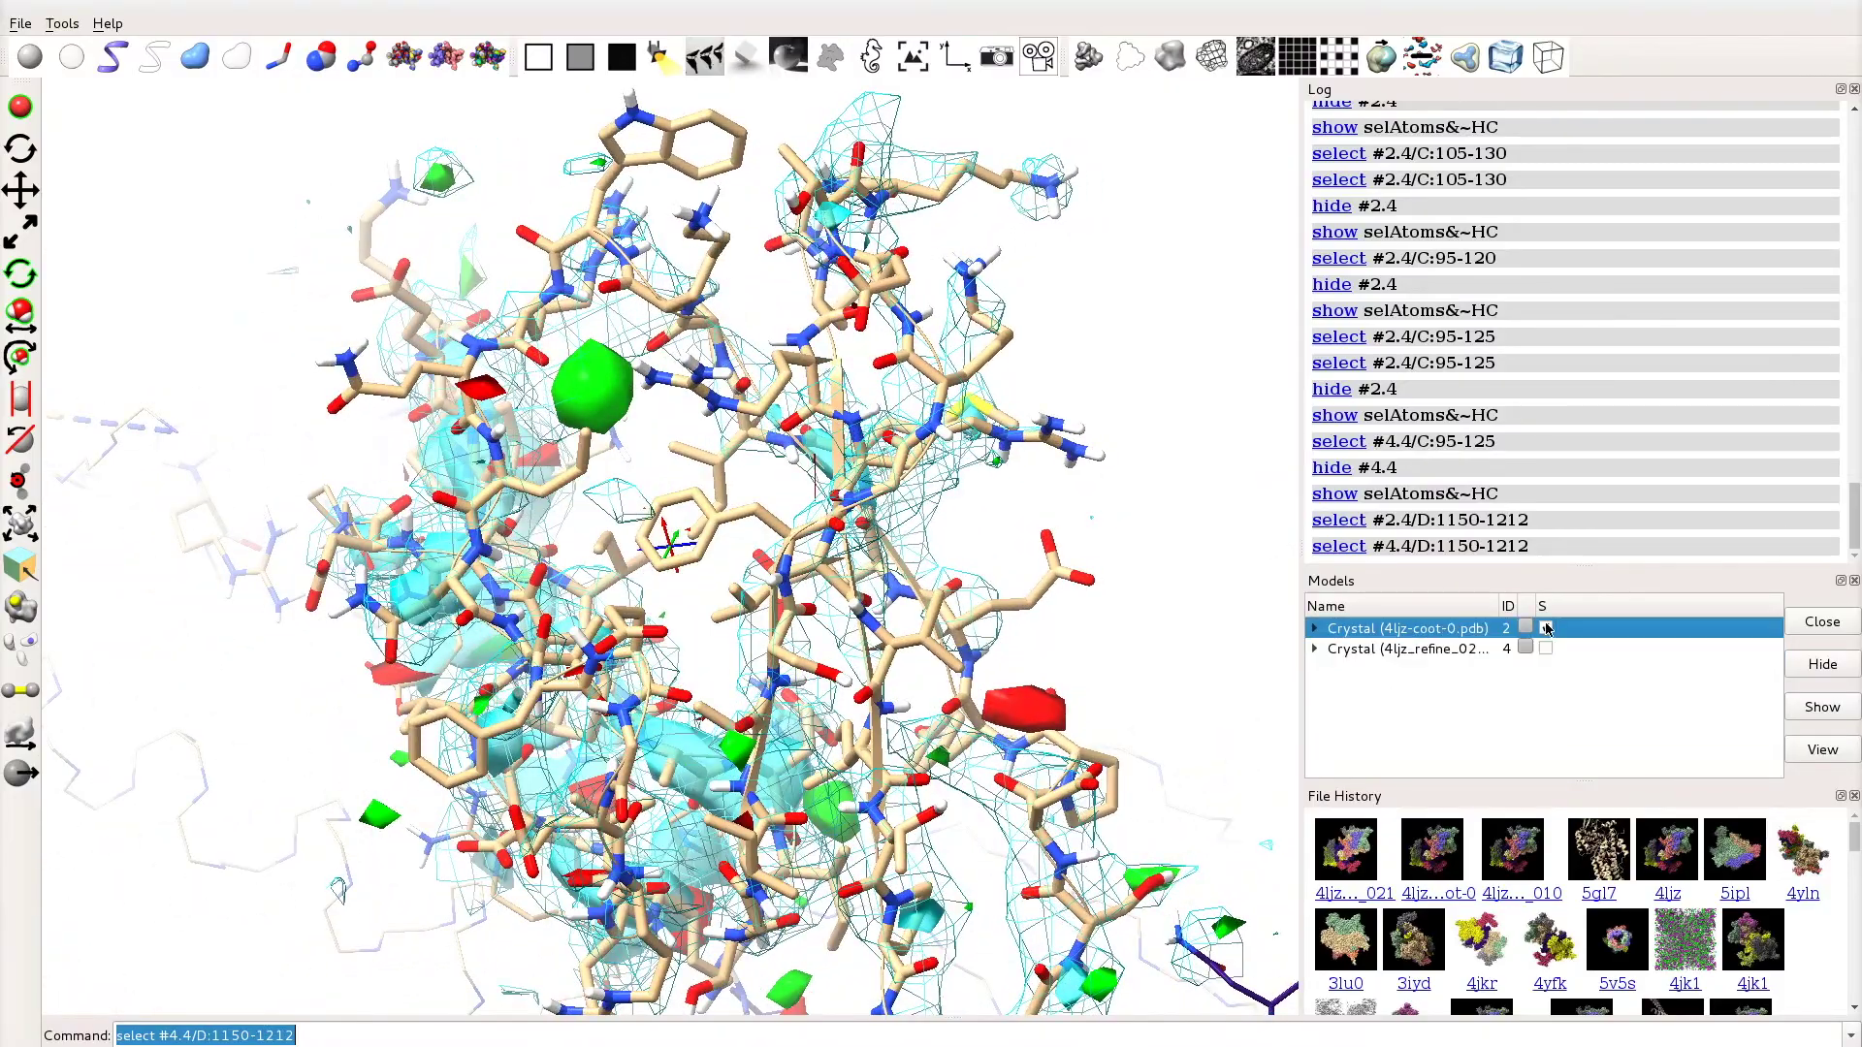
{"action": "left_click", "coordinate": [1546, 628]}
{"action": "left_click", "coordinate": [1546, 647]}
{"action": "mouse_move", "coordinate": [789, 528]}
{"action": "left_mouse_down"}
{"action": "mouse_move", "coordinate": [824, 538]}
{"action": "mouse_move", "coordinate": [733, 551]}
{"action": "mouse_move", "coordinate": [810, 535]}
{"action": "left_mouse_up"}
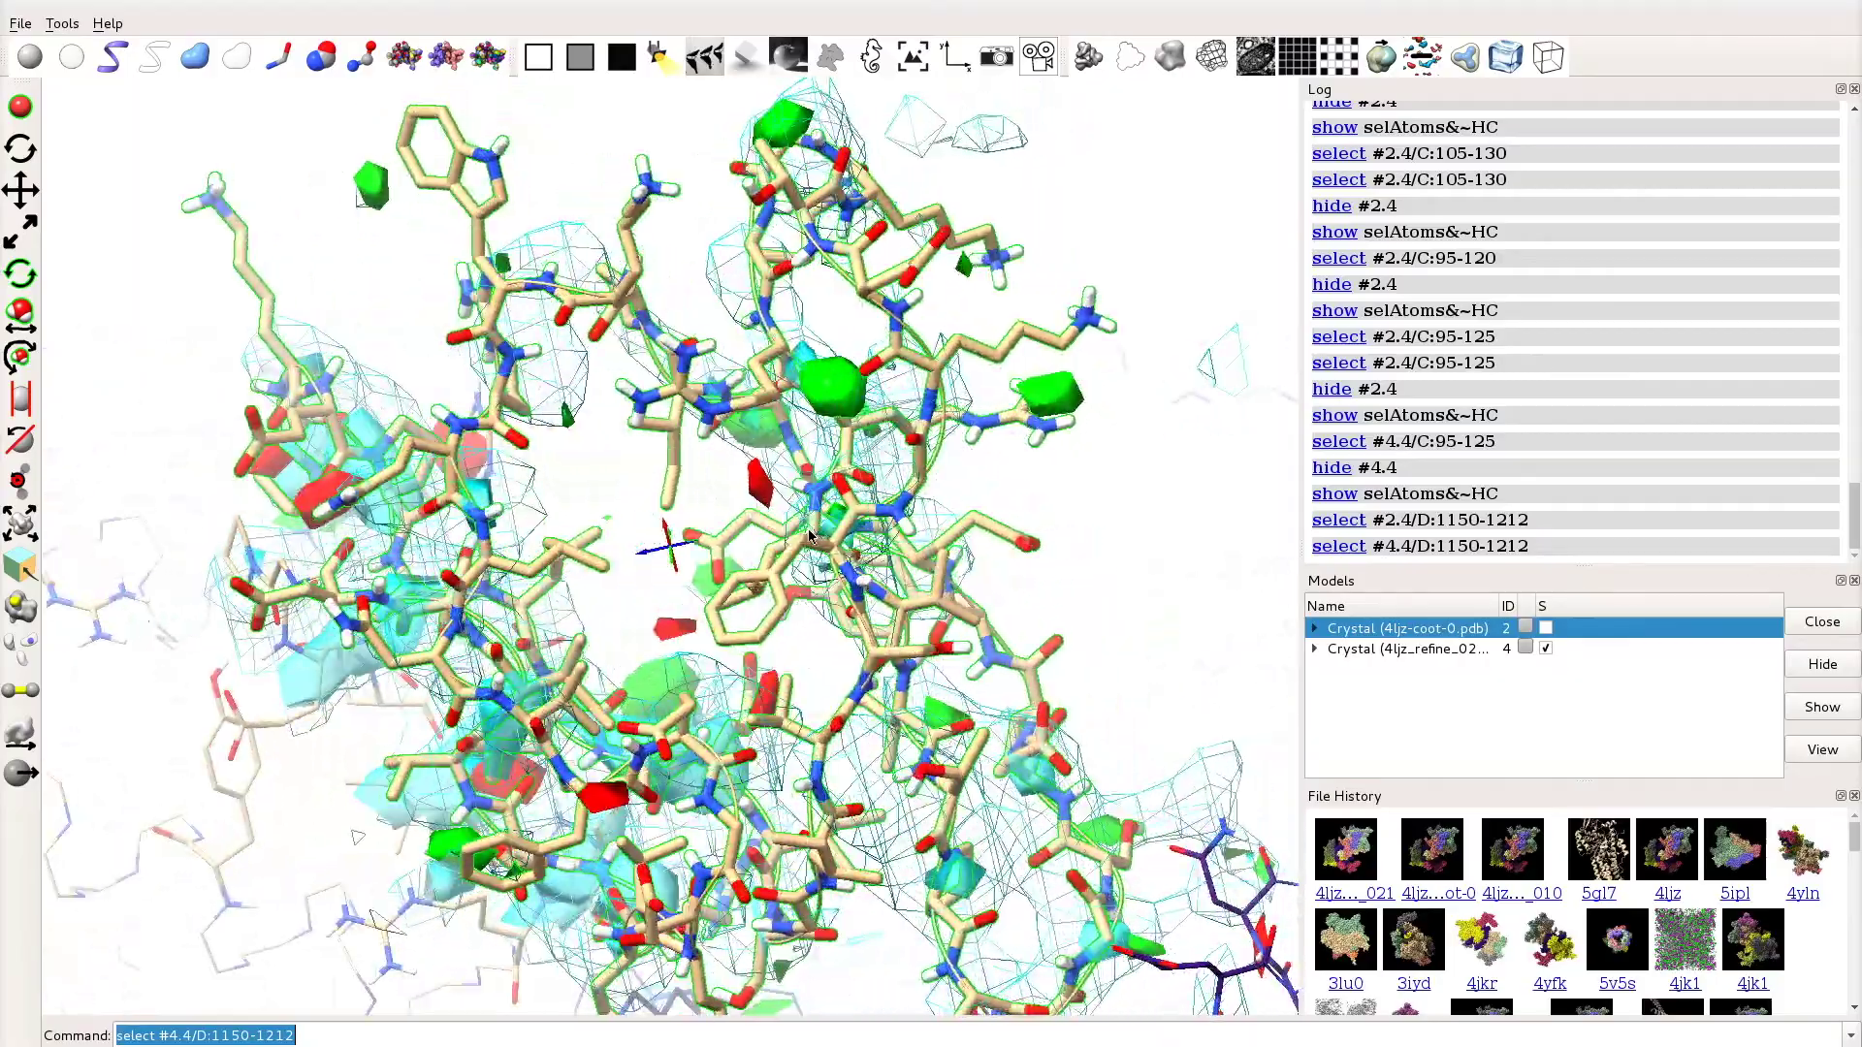
{"action": "mouse_move", "coordinate": [958, 568]}
{"action": "left_mouse_down"}
{"action": "mouse_move", "coordinate": [1022, 544]}
{"action": "mouse_move", "coordinate": [979, 582]}
{"action": "mouse_move", "coordinate": [875, 609]}
{"action": "mouse_move", "coordinate": [1013, 548]}
{"action": "mouse_move", "coordinate": [915, 604]}
{"action": "mouse_move", "coordinate": [948, 572]}
{"action": "left_mouse_up"}
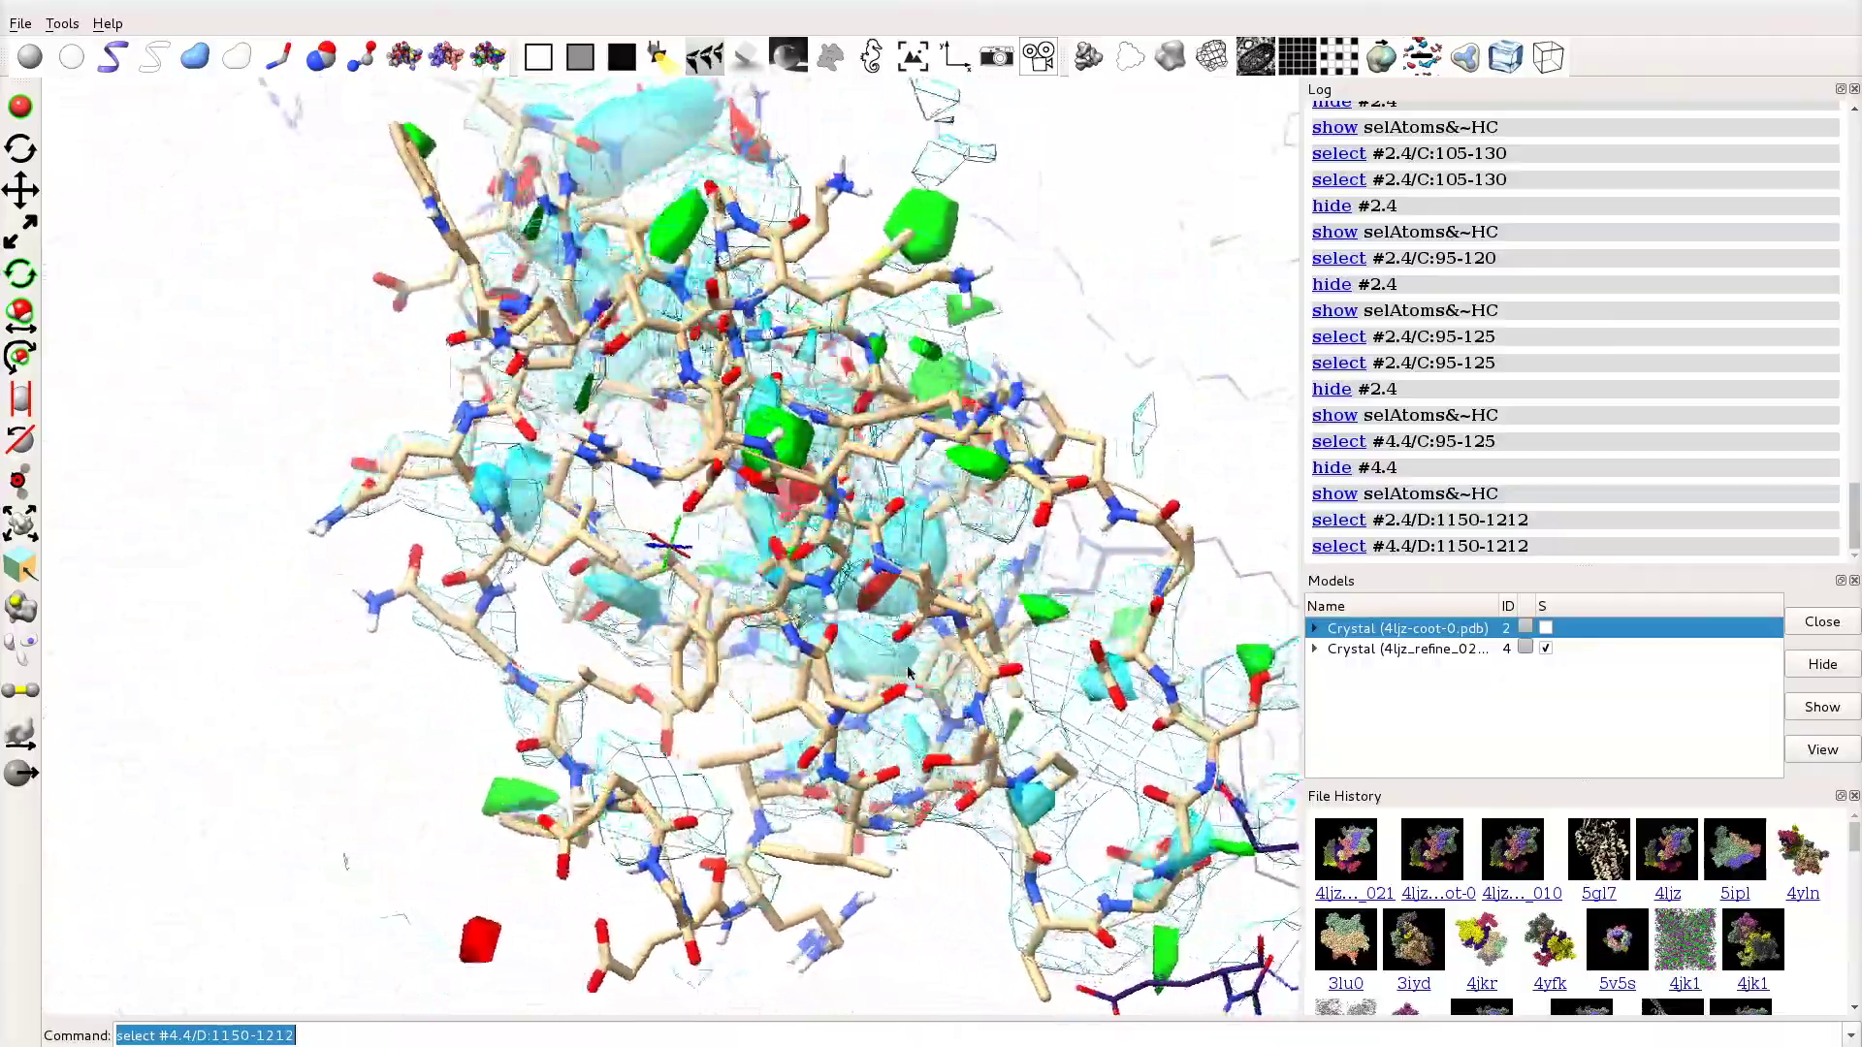
{"action": "left_click_drag", "start_coordinate": [836, 672], "coordinate": [912, 708]}
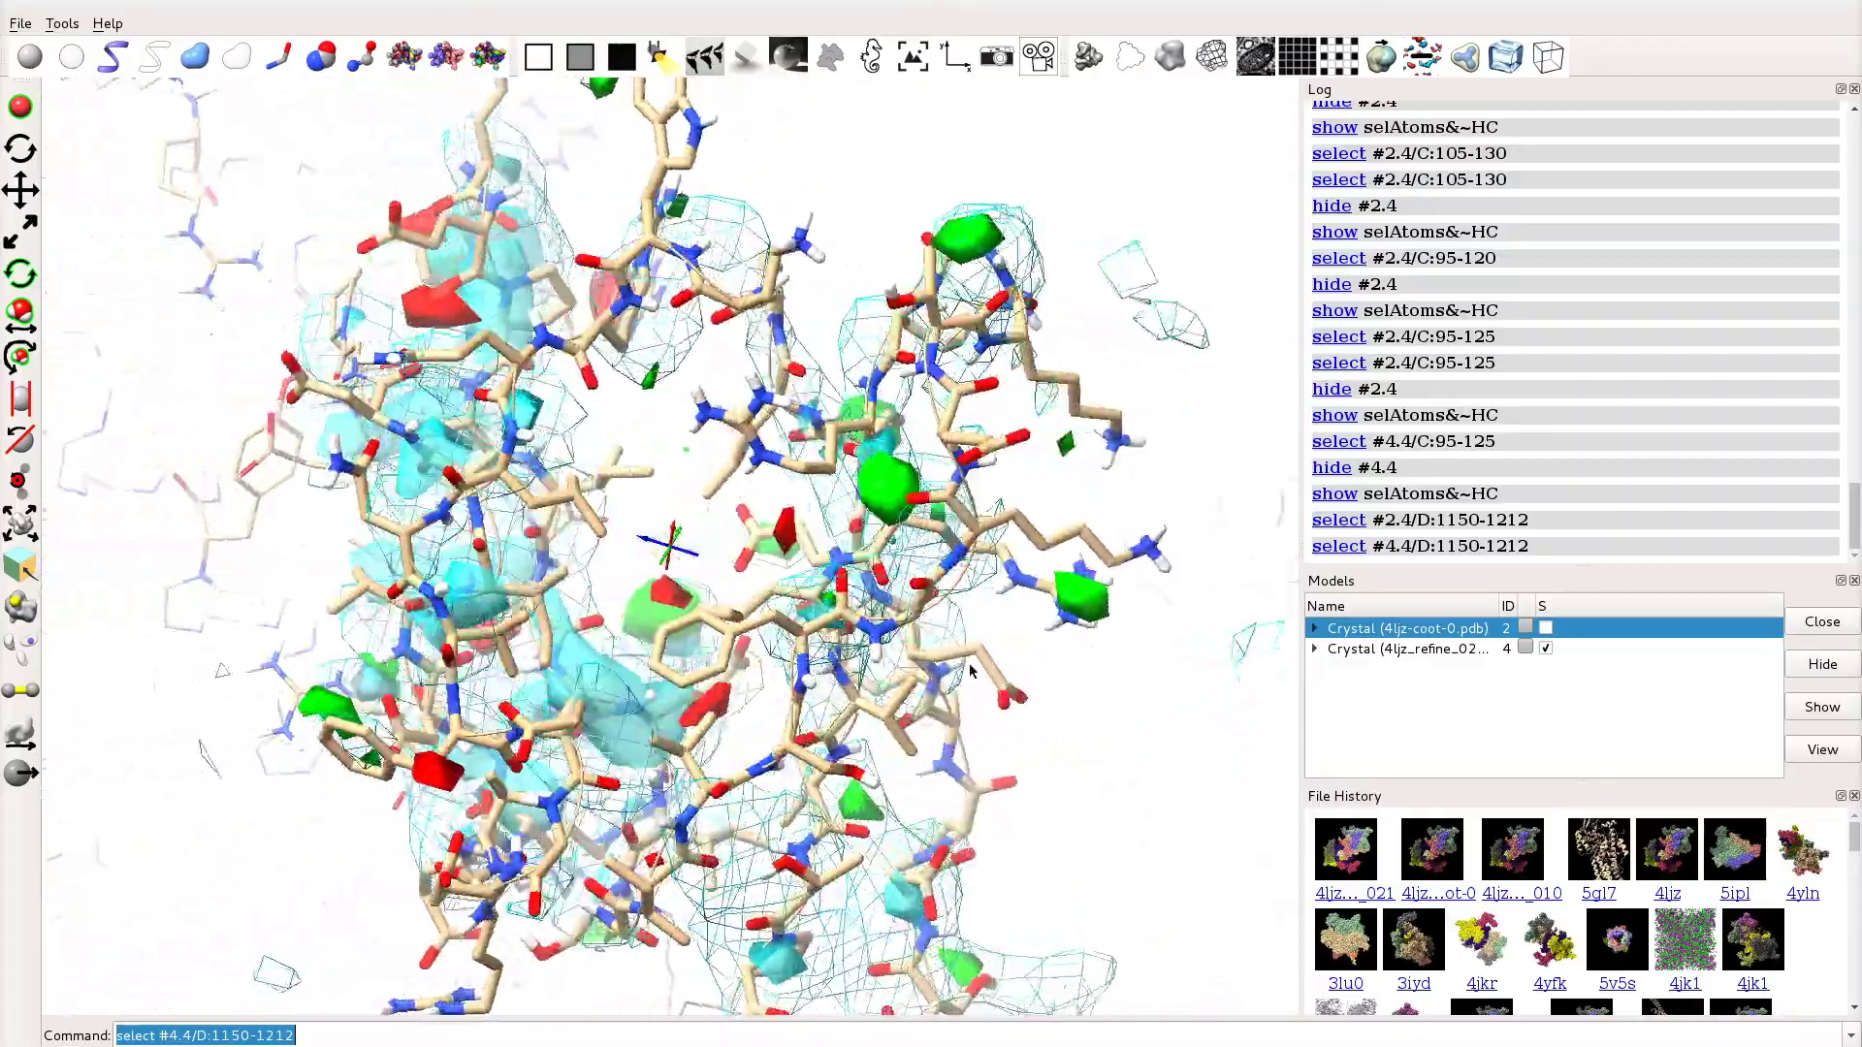
{"action": "mouse_move", "coordinate": [1003, 647]}
{"action": "left_mouse_down"}
{"action": "mouse_move", "coordinate": [1077, 649]}
{"action": "mouse_move", "coordinate": [1107, 622]}
{"action": "mouse_move", "coordinate": [1016, 634]}
{"action": "left_mouse_up"}
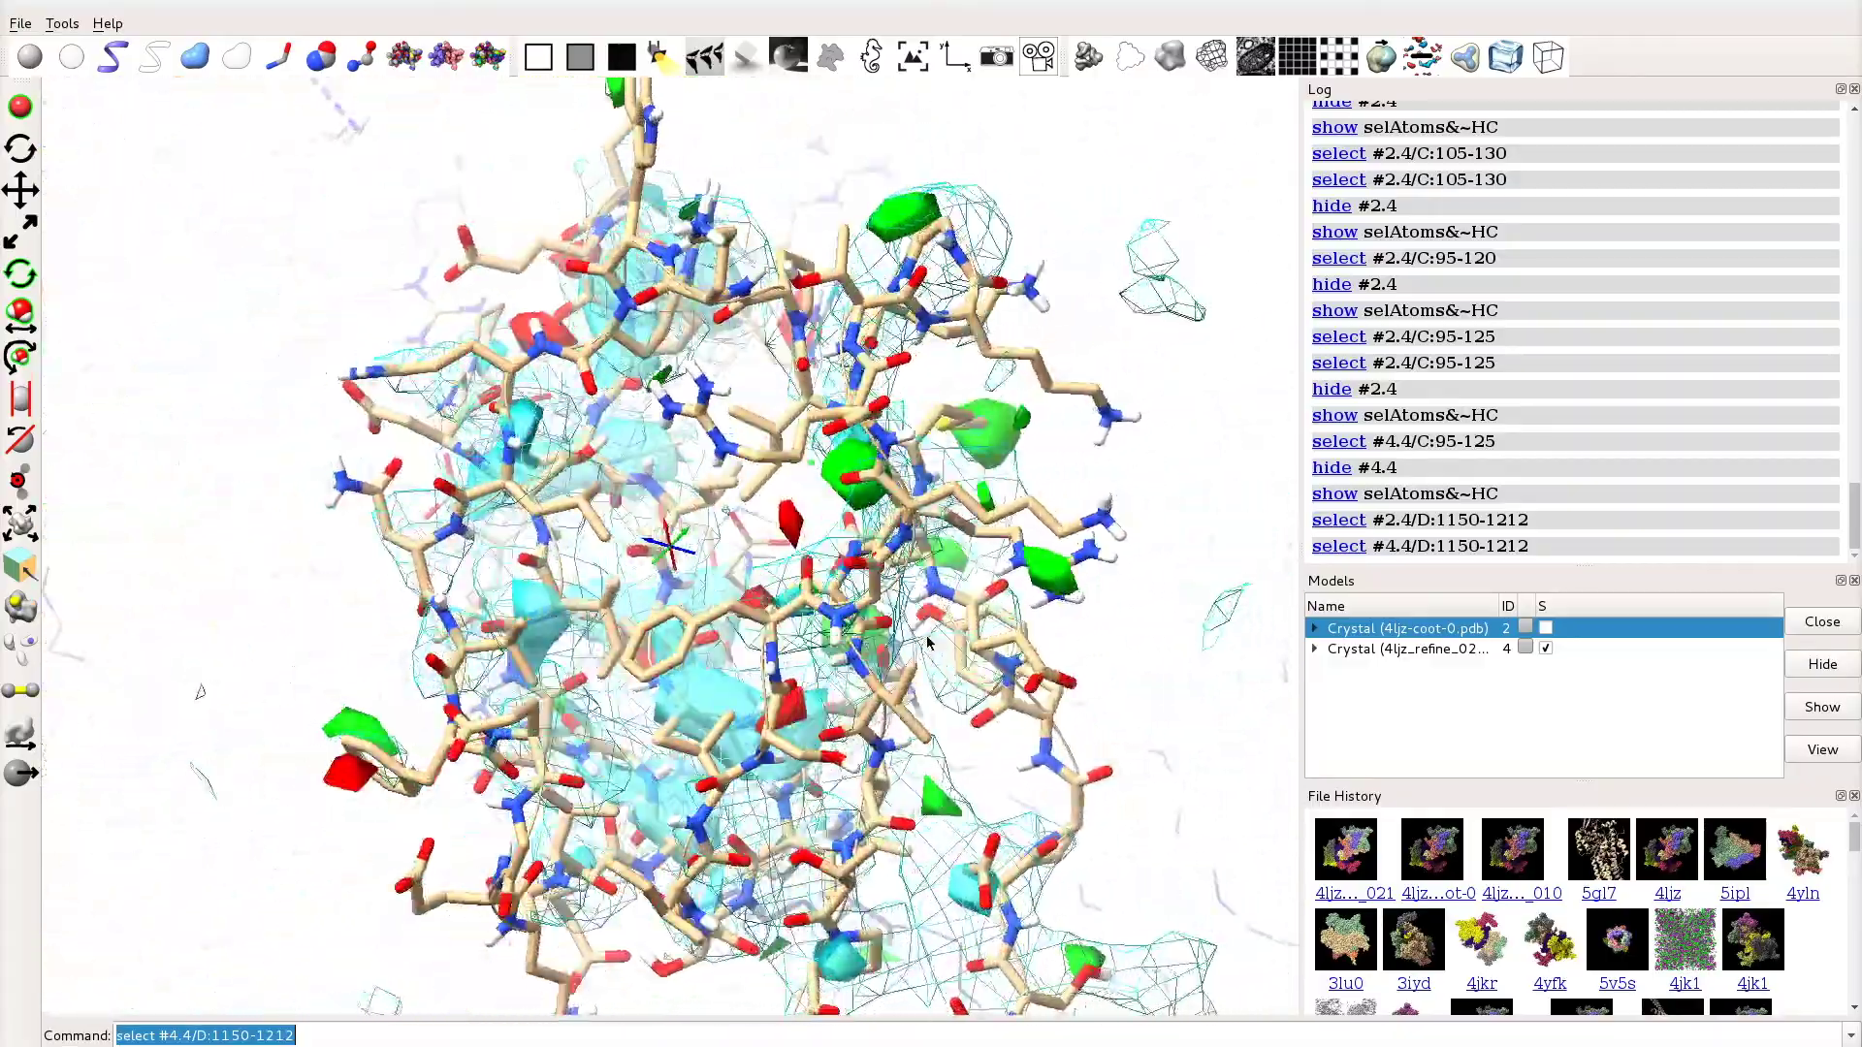
{"action": "left_click_drag", "start_coordinate": [910, 692], "coordinate": [953, 749]}
{"action": "left_click_drag", "start_coordinate": [981, 661], "coordinate": [874, 687]}
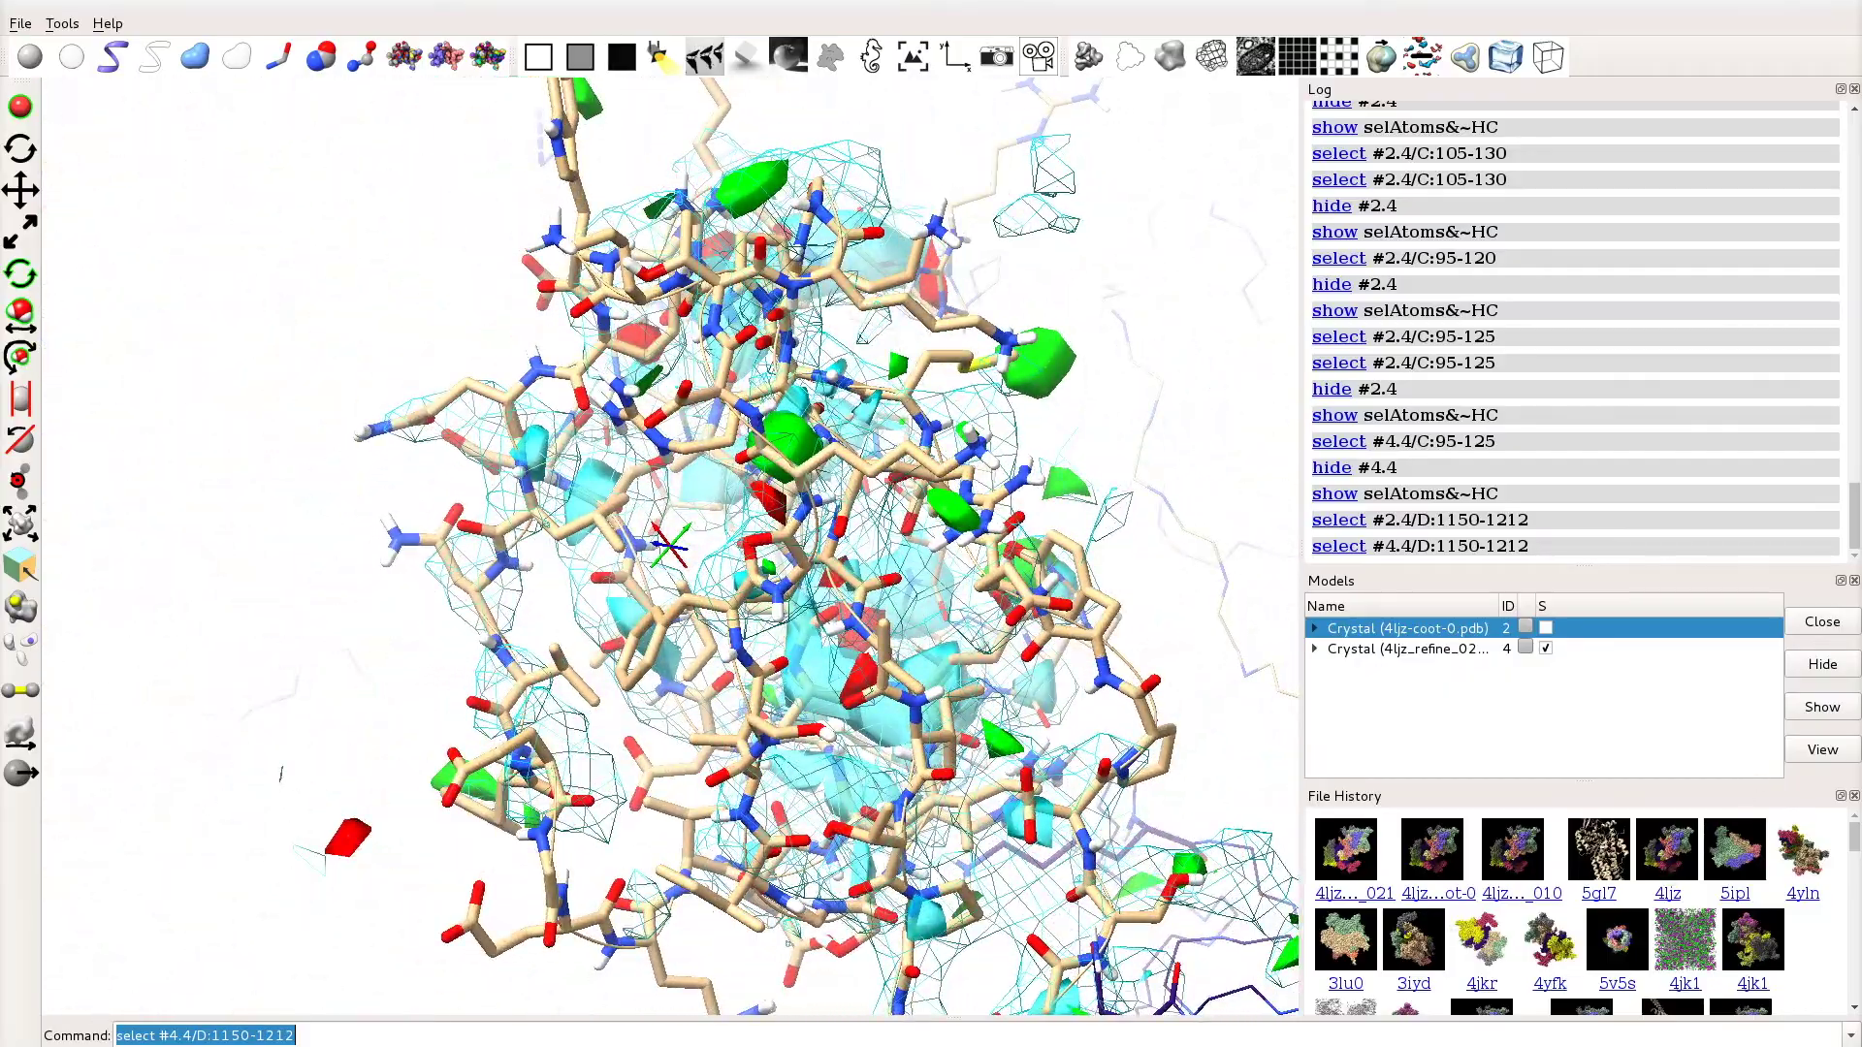